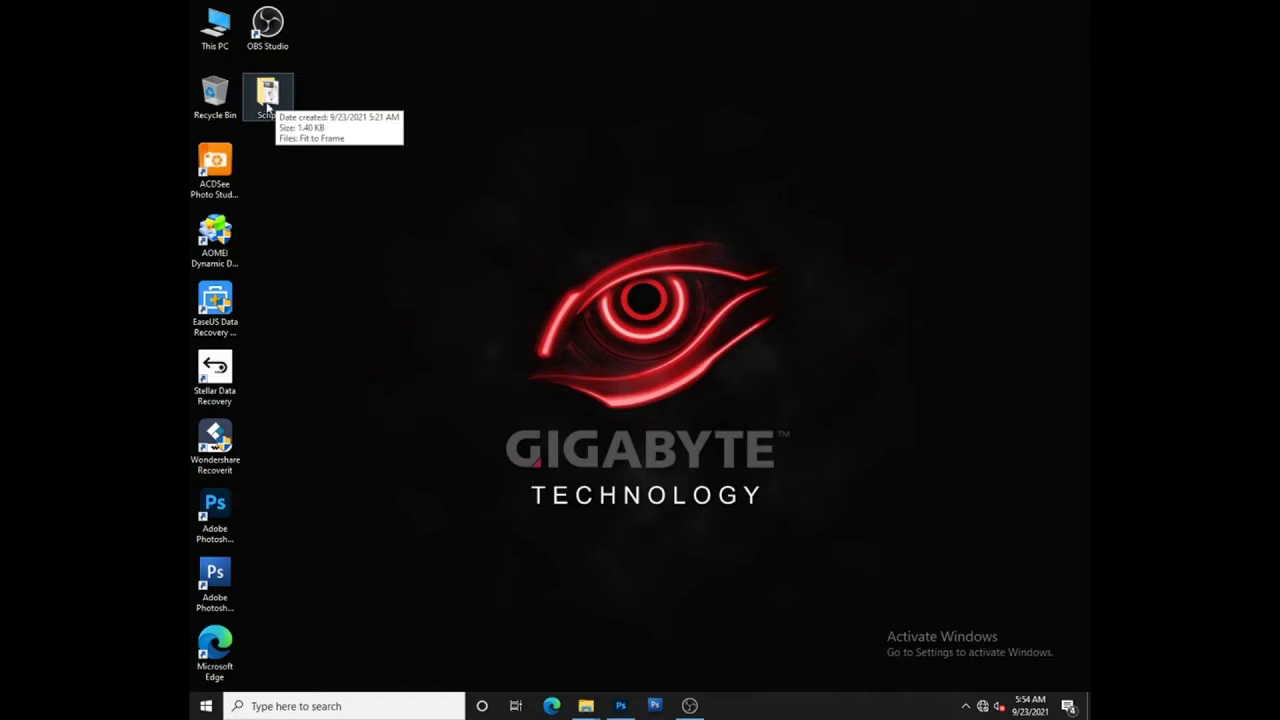
Step: Copy the Fit to Frame script from the Script folder
double_click(267, 95)
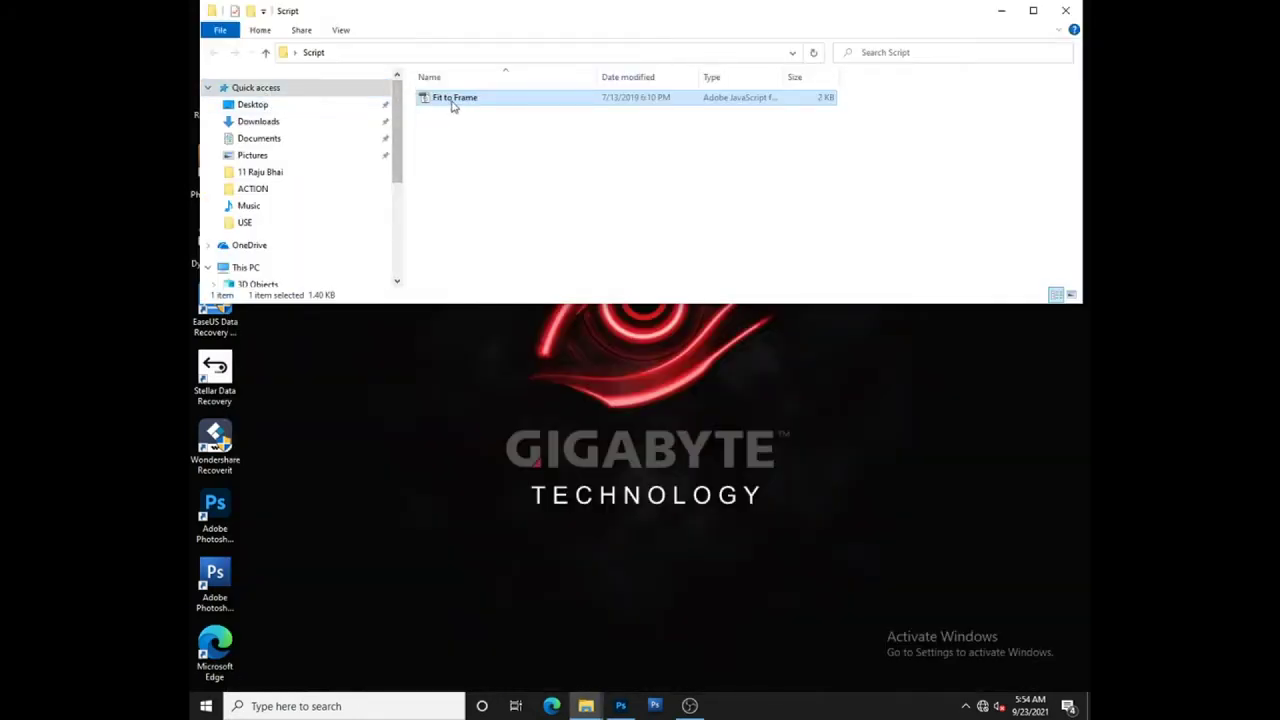
double_click(451, 104)
right_click(474, 100)
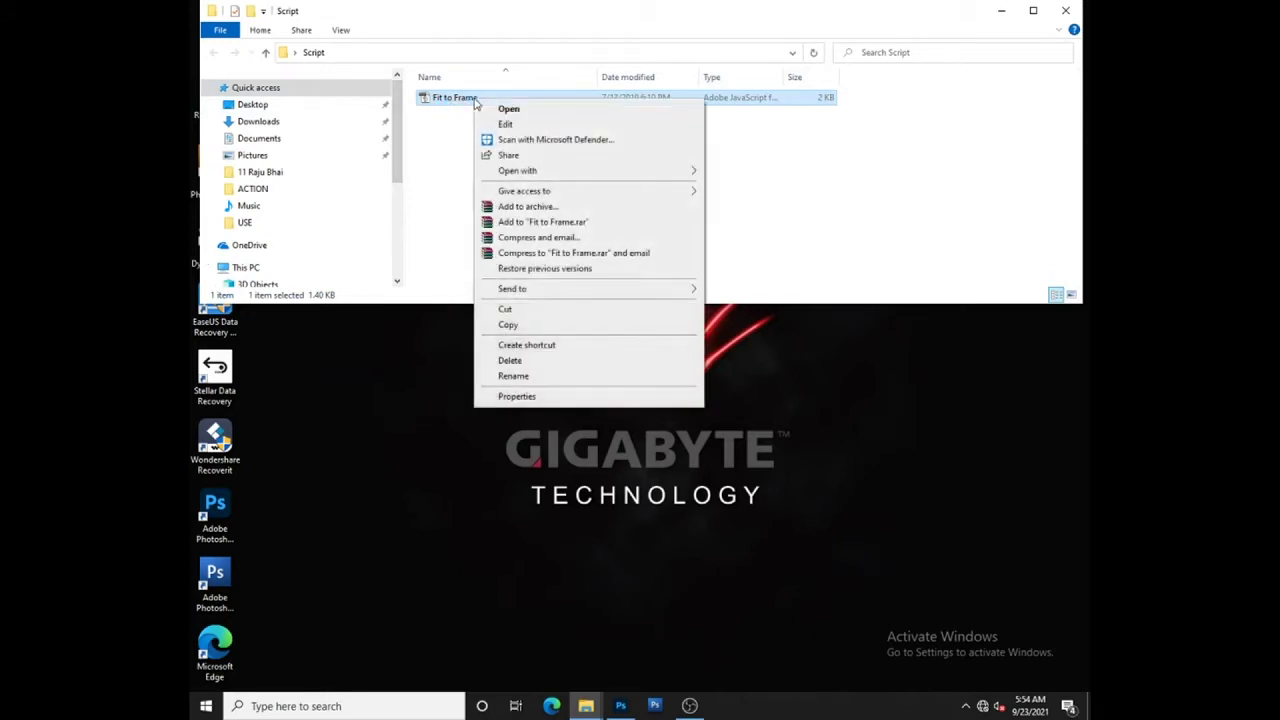
click(520, 325)
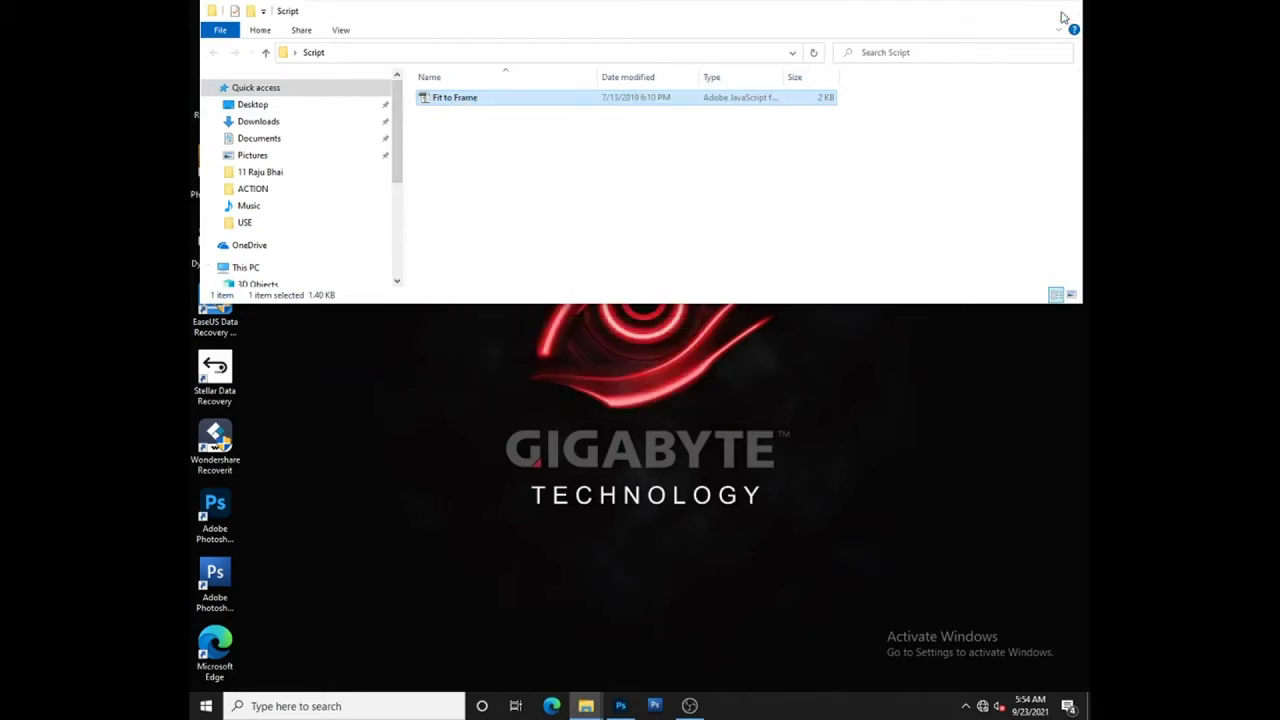
click(1065, 12)
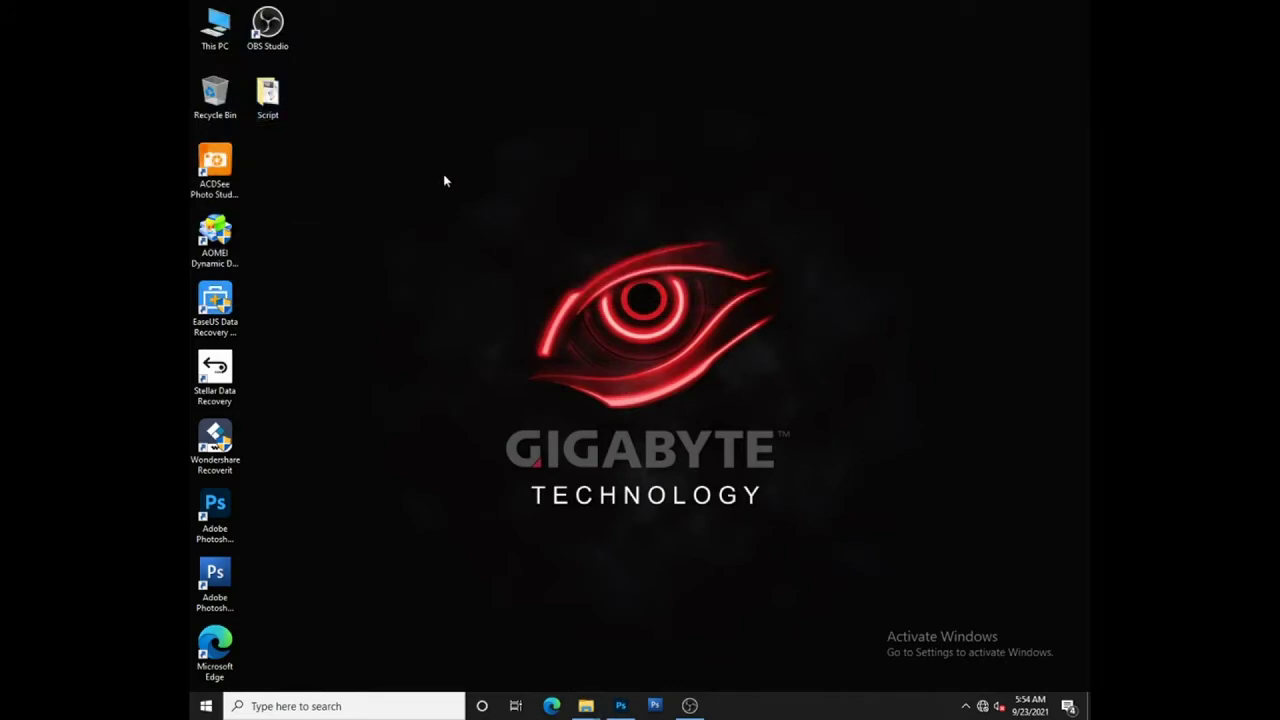
Step: Paste Fit to Frame into Photoshop 2021's Presets > Scripts folder and close Explorer
right_click(232, 514)
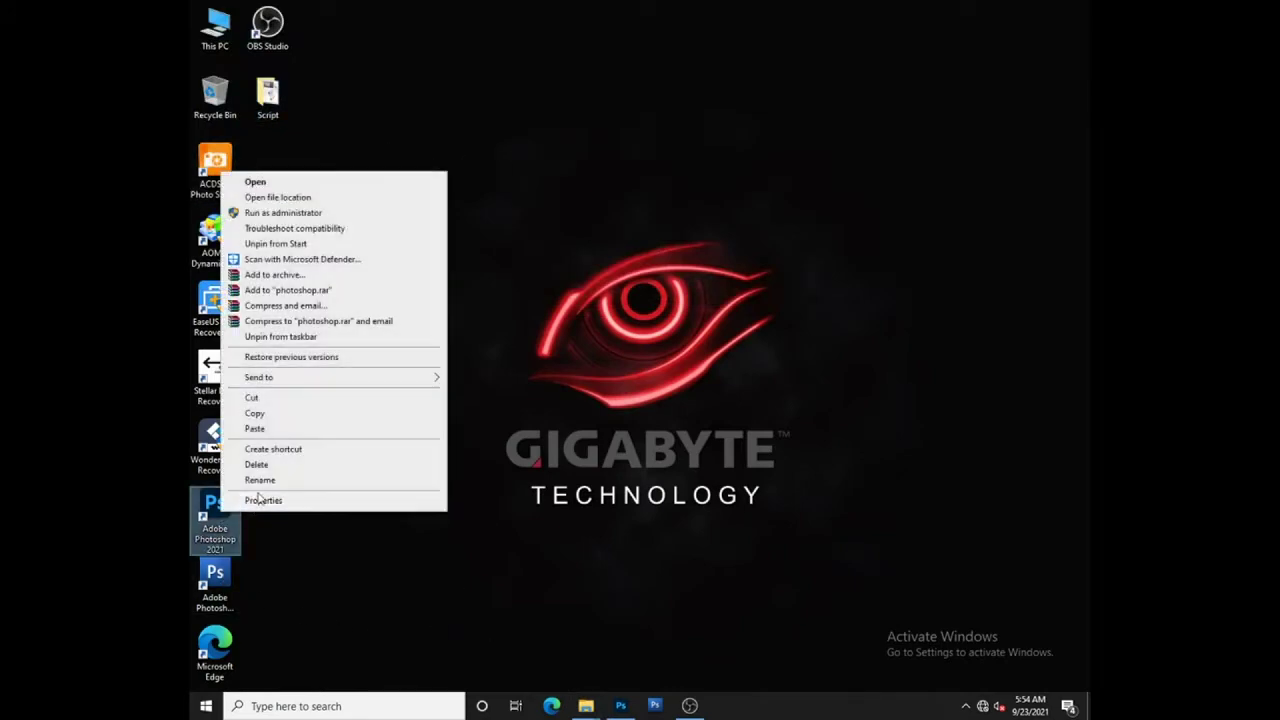
click(282, 198)
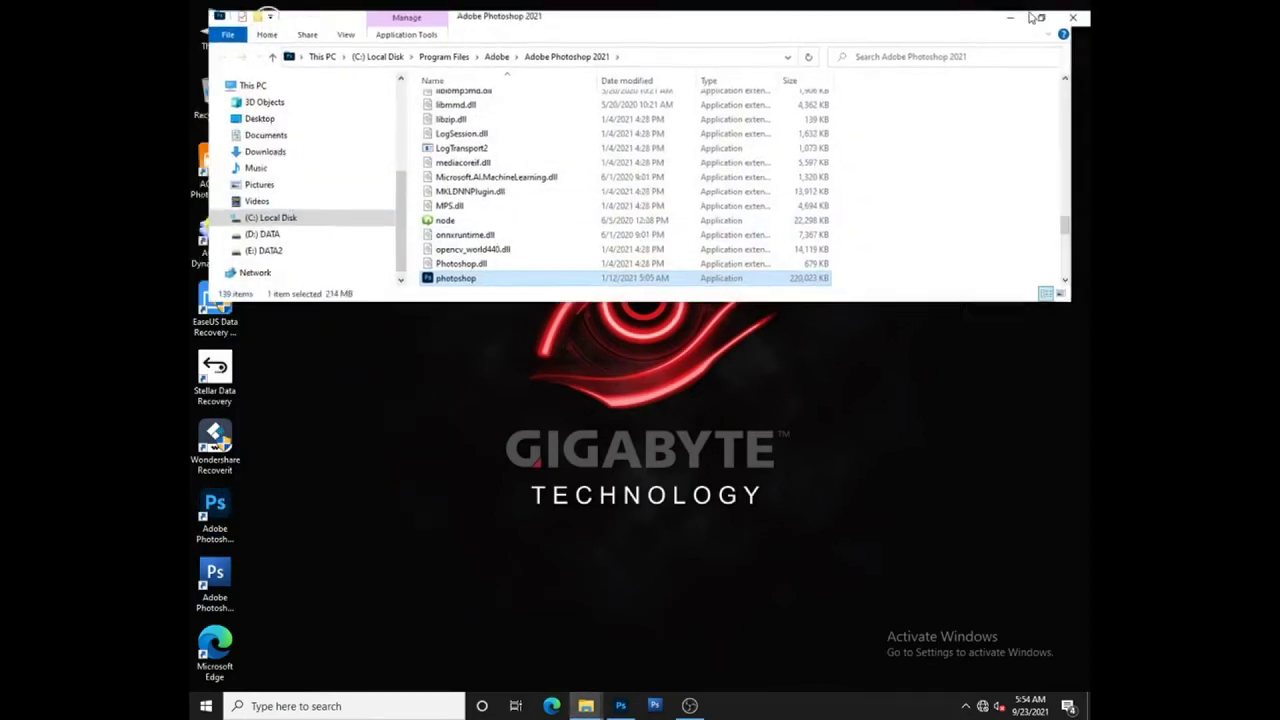
click(1033, 10)
scroll(493, 335, up, 10)
scroll(493, 335, up, 13)
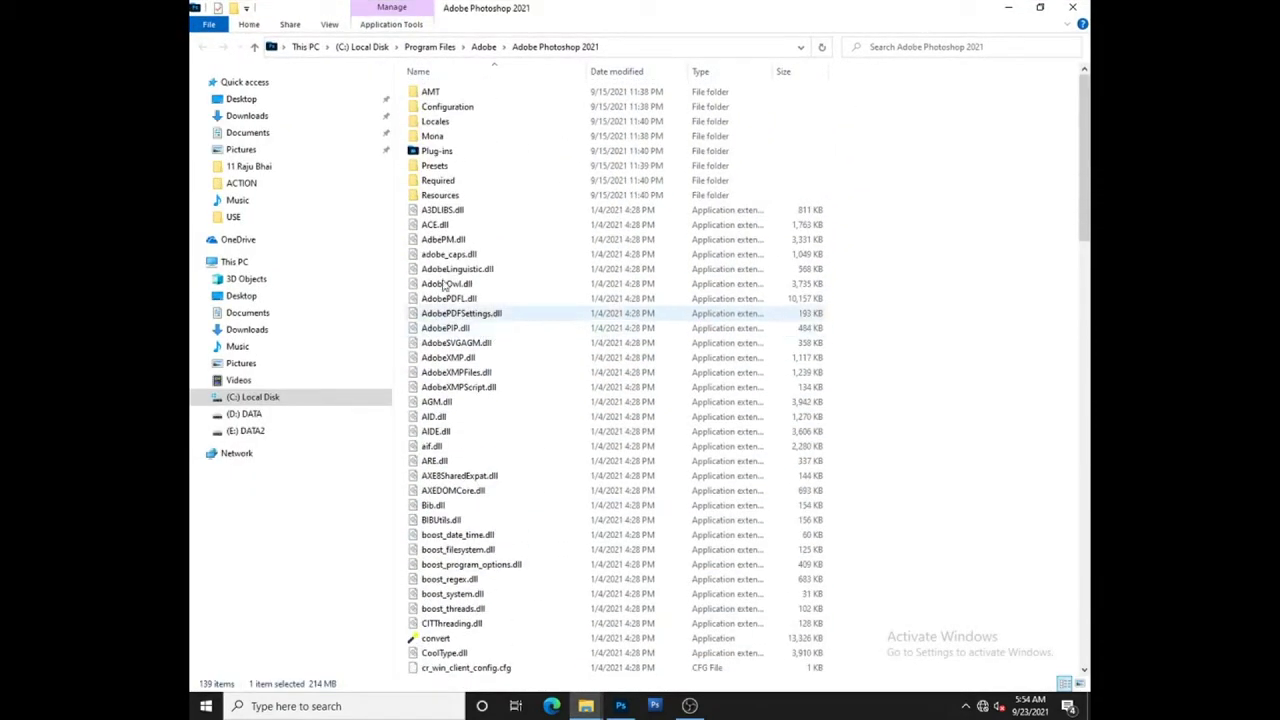
double_click(437, 167)
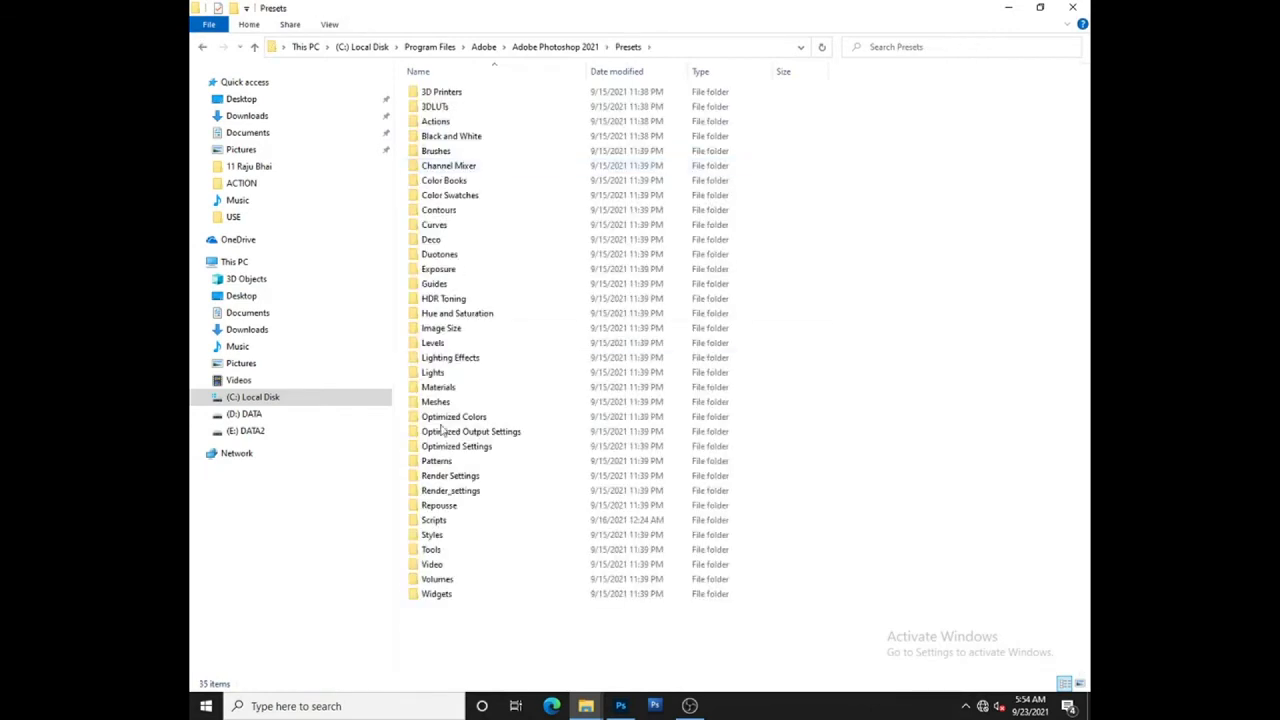
double_click(446, 528)
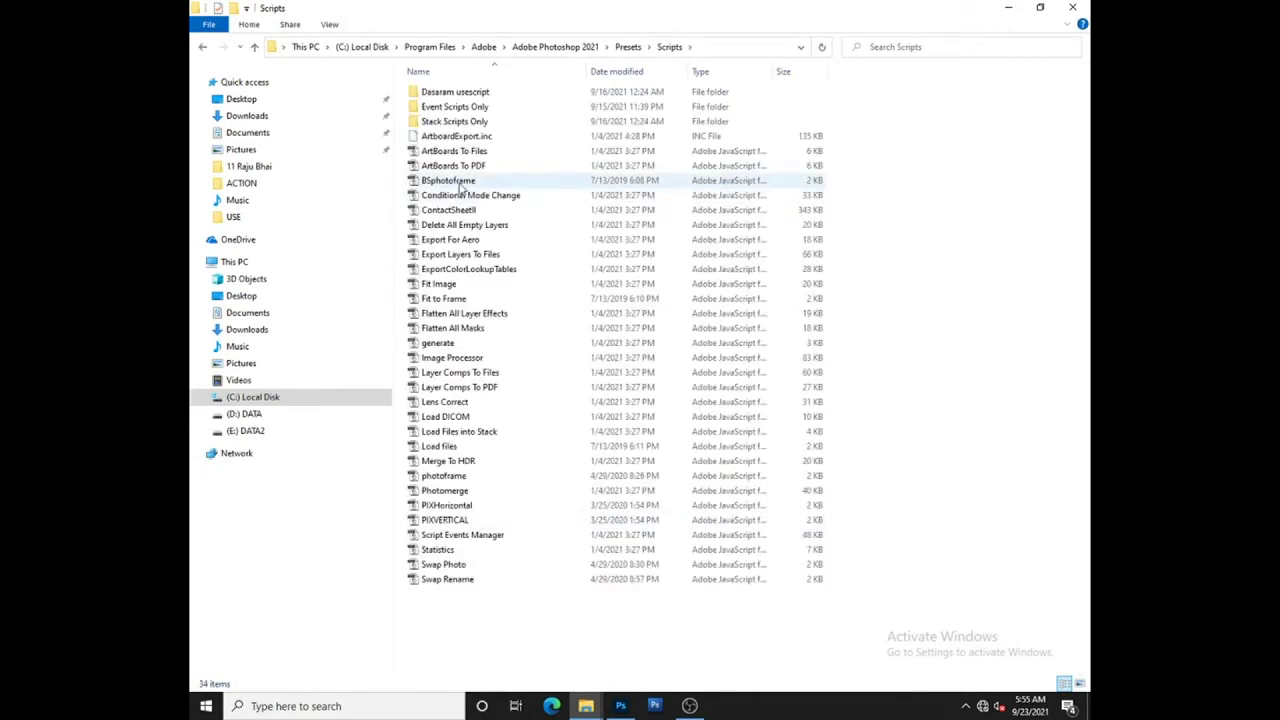
right_click(931, 308)
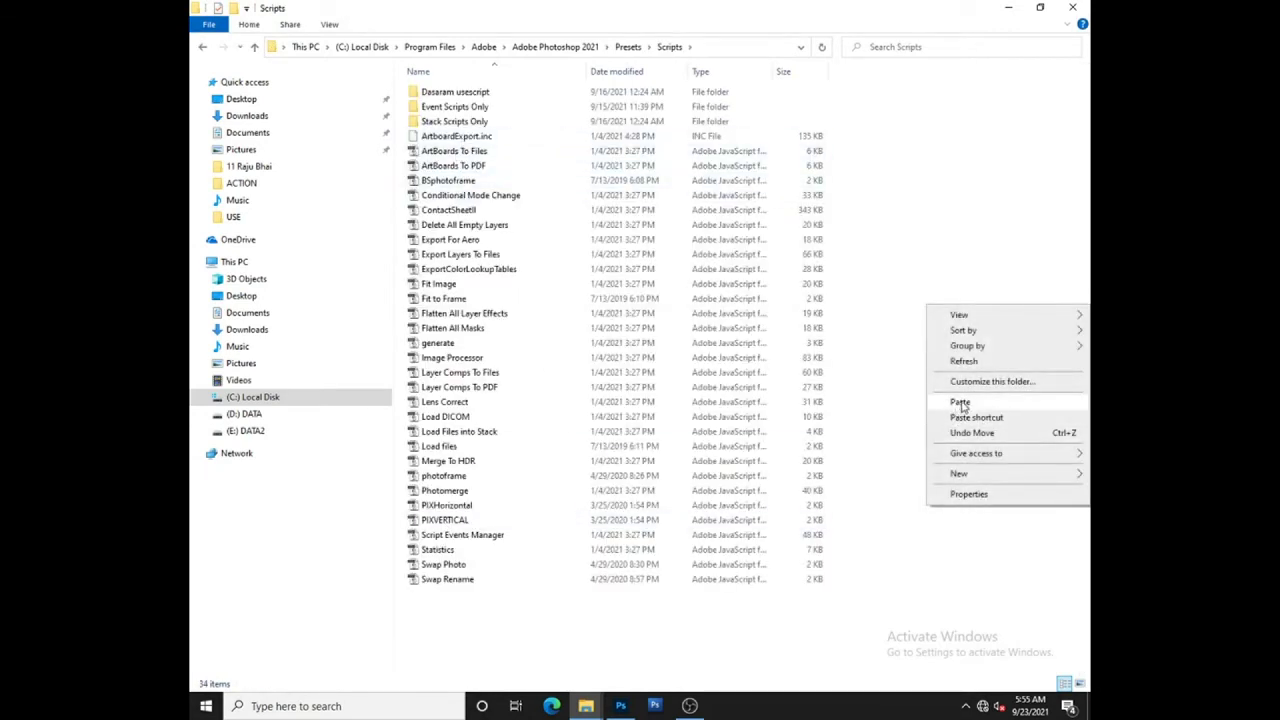
click(960, 401)
click(781, 166)
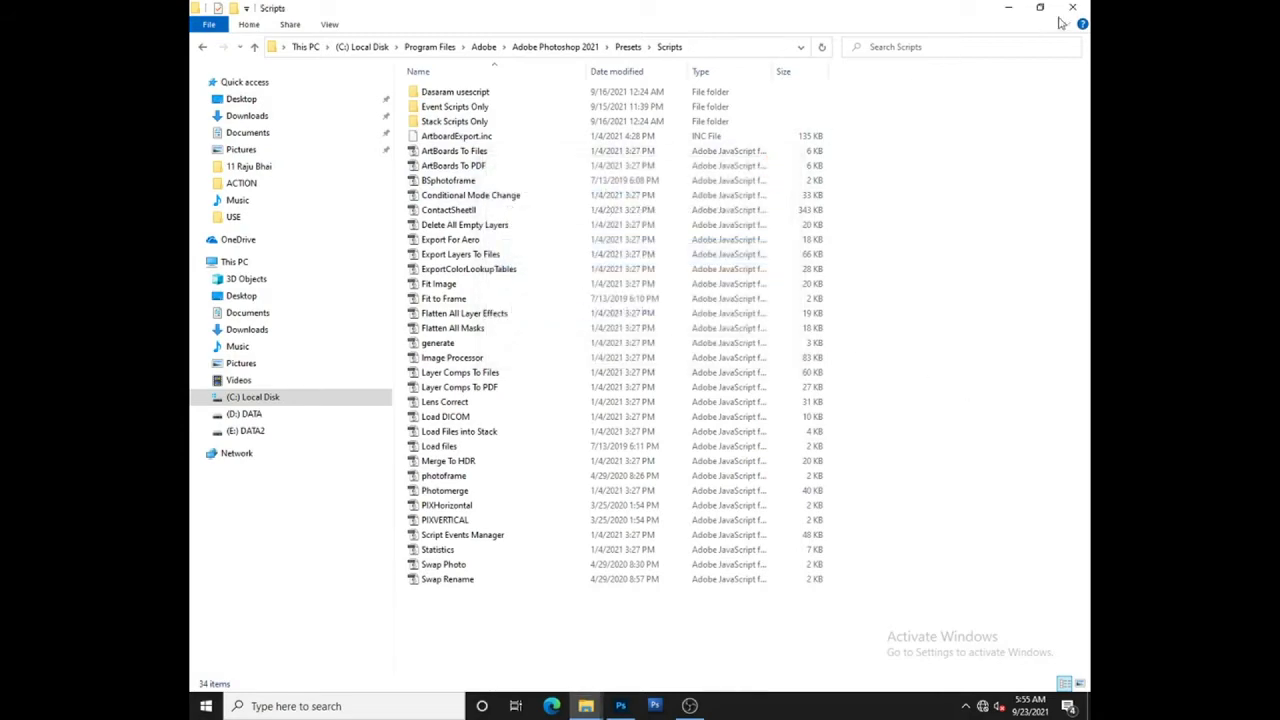
click(1071, 10)
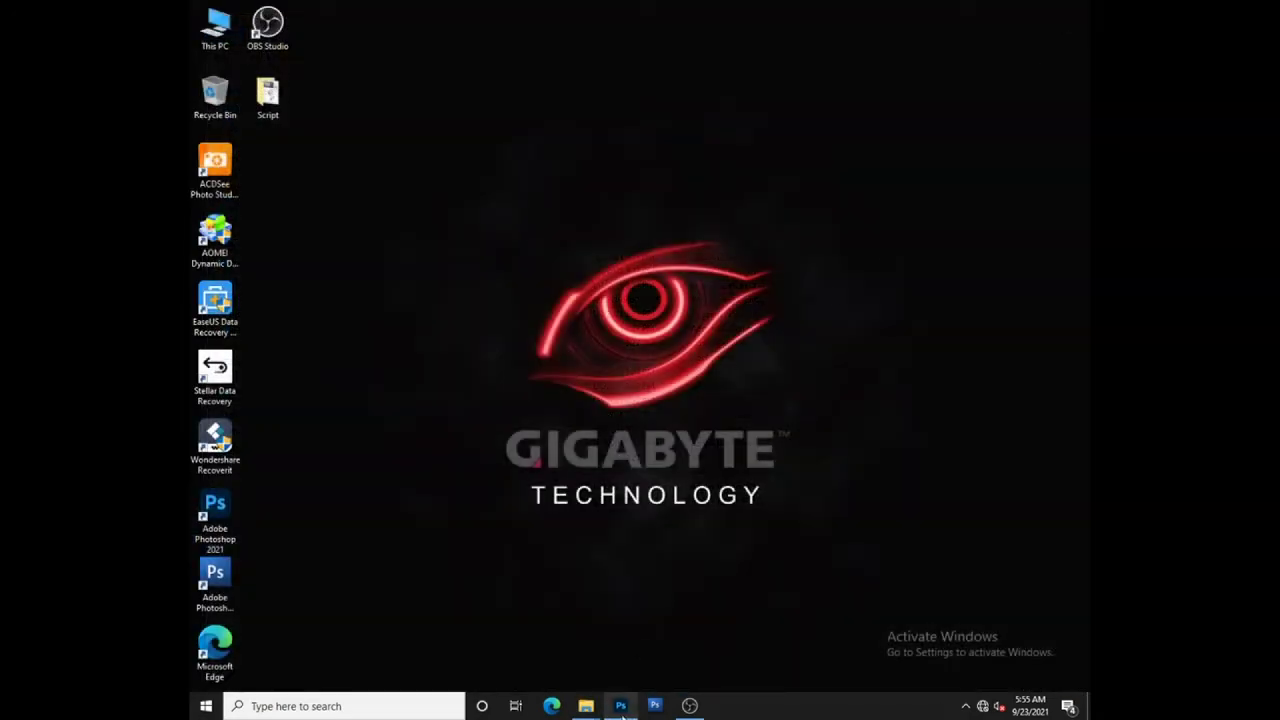
Step: Open Keyboard Shortcuts and Menus with Ctrl+Alt+Shift+K, turning off legacy channel shortcuts
click(621, 706)
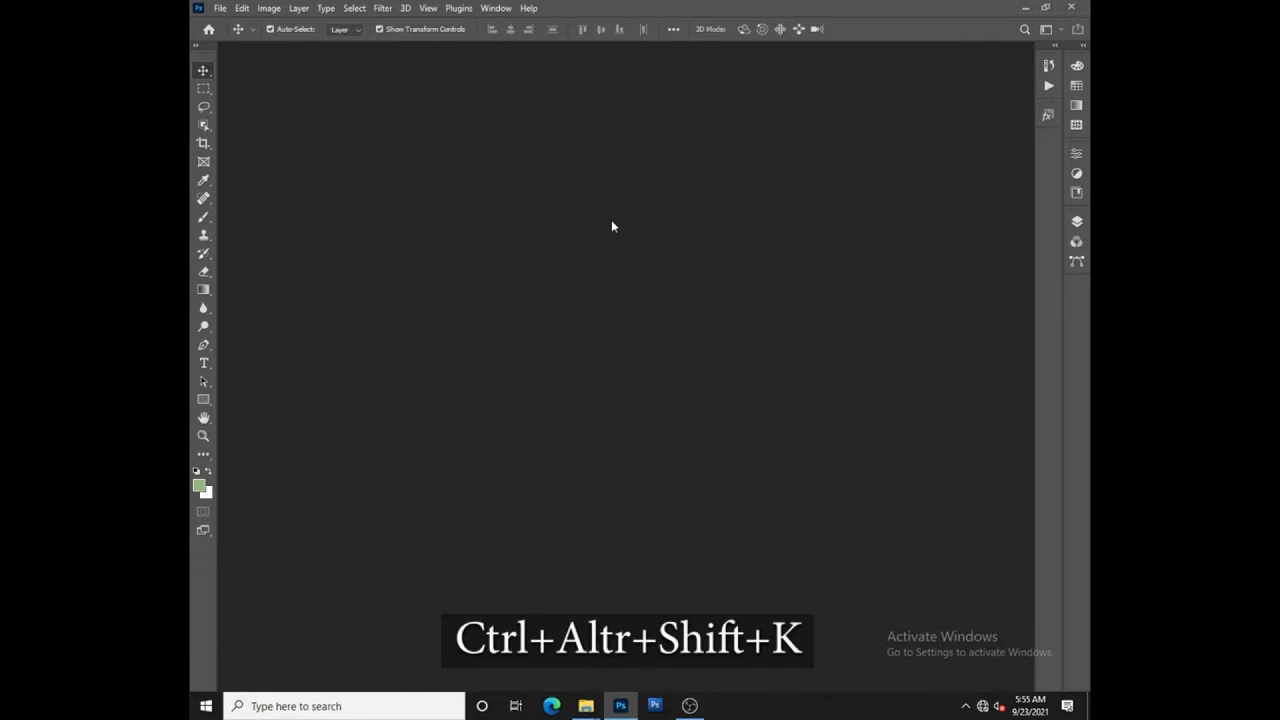
key(ctrl+alt+shift+k)
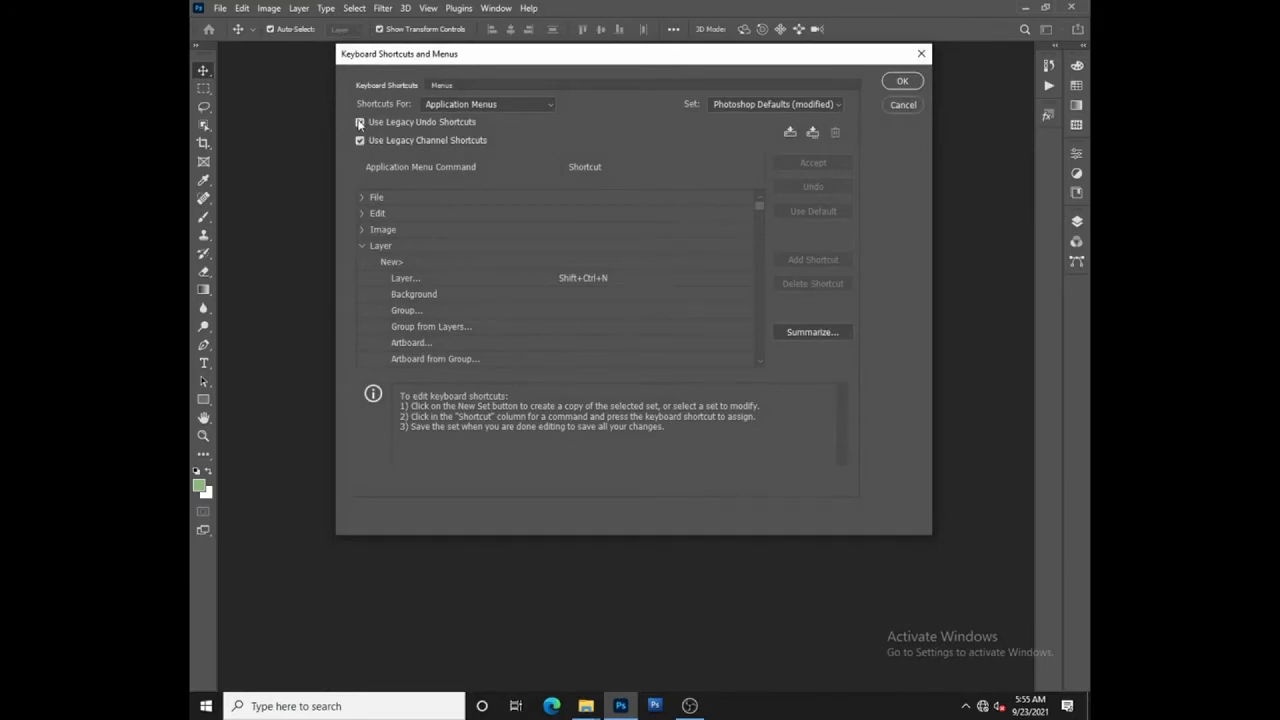
click(360, 141)
drag(760, 205, 771, 315)
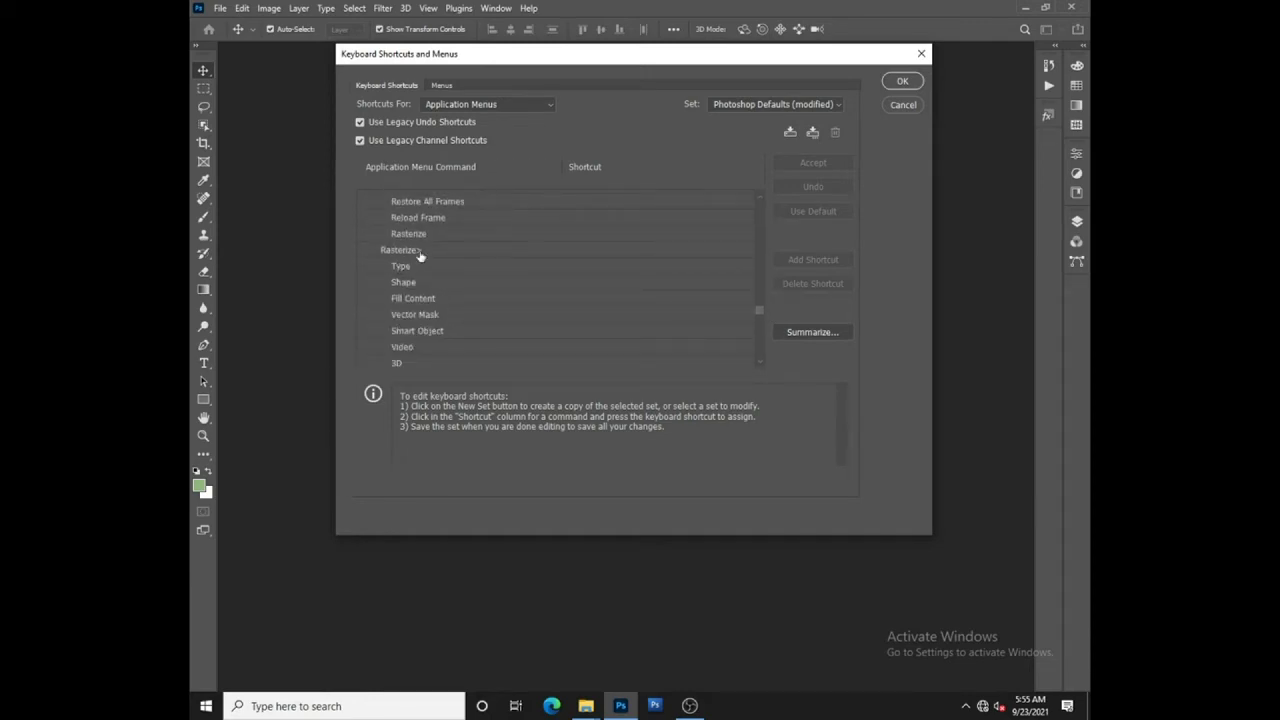
Step: Scroll through the Layer menu's application menu commands
scroll(674, 251, down, 1)
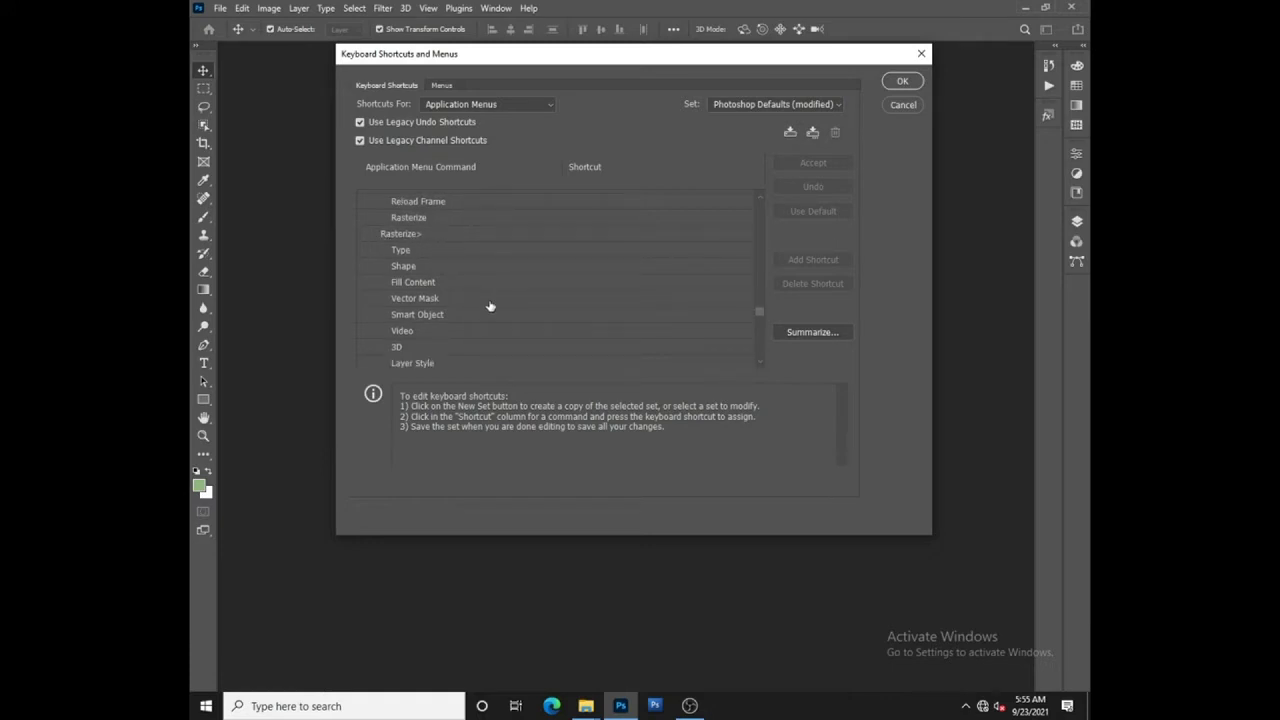
scroll(490, 306, down, 2)
scroll(490, 306, down, 1)
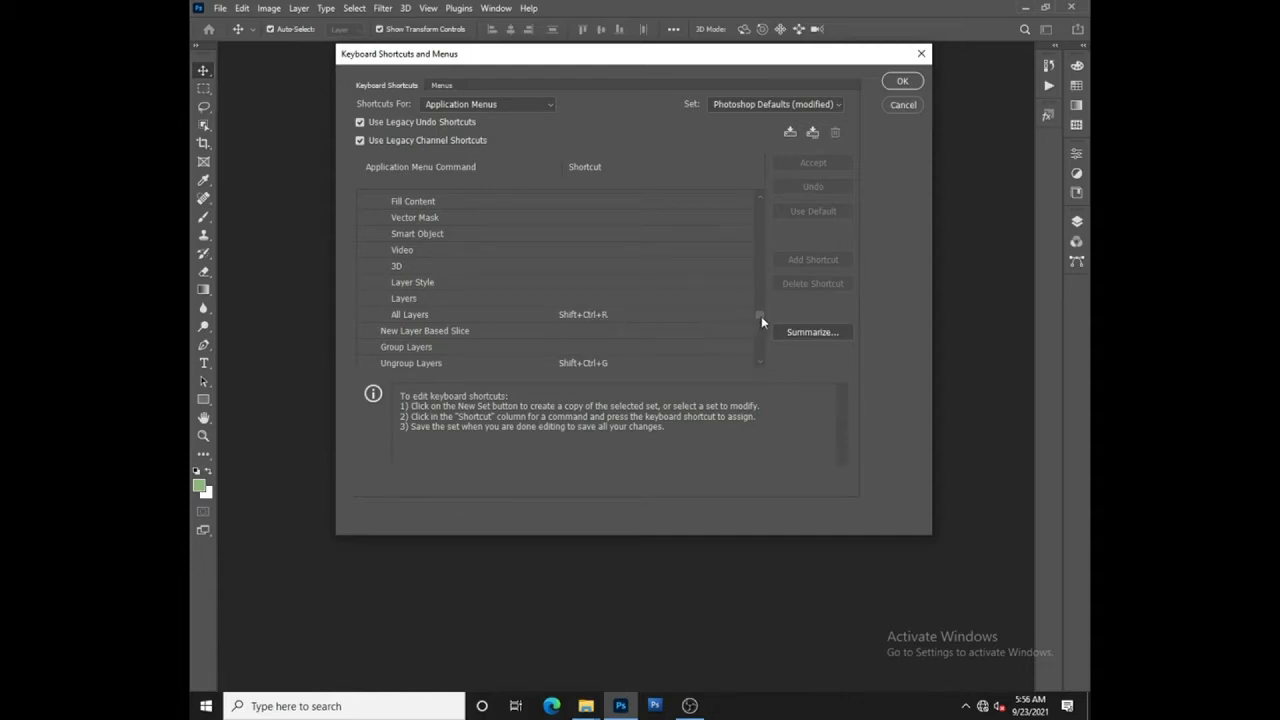
drag(761, 316, 760, 209)
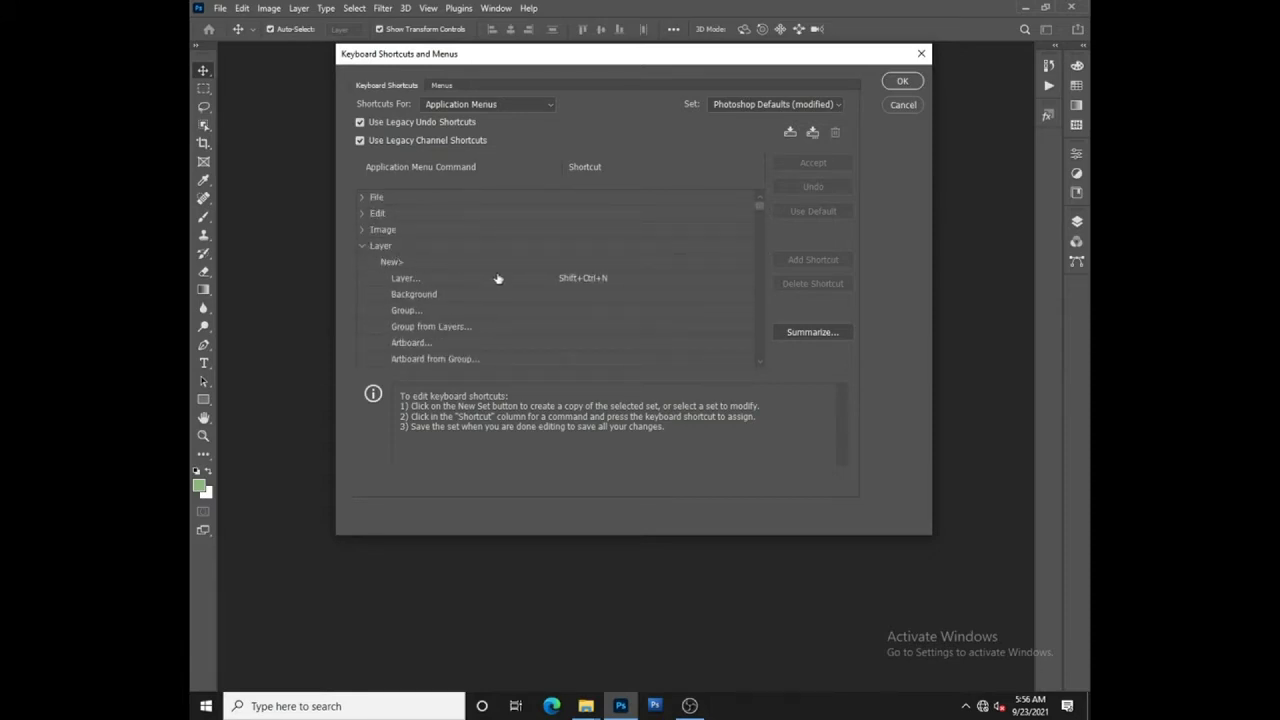
scroll(498, 278, down, 2)
scroll(663, 297, down, 2)
scroll(631, 306, down, 1)
scroll(619, 322, down, 3)
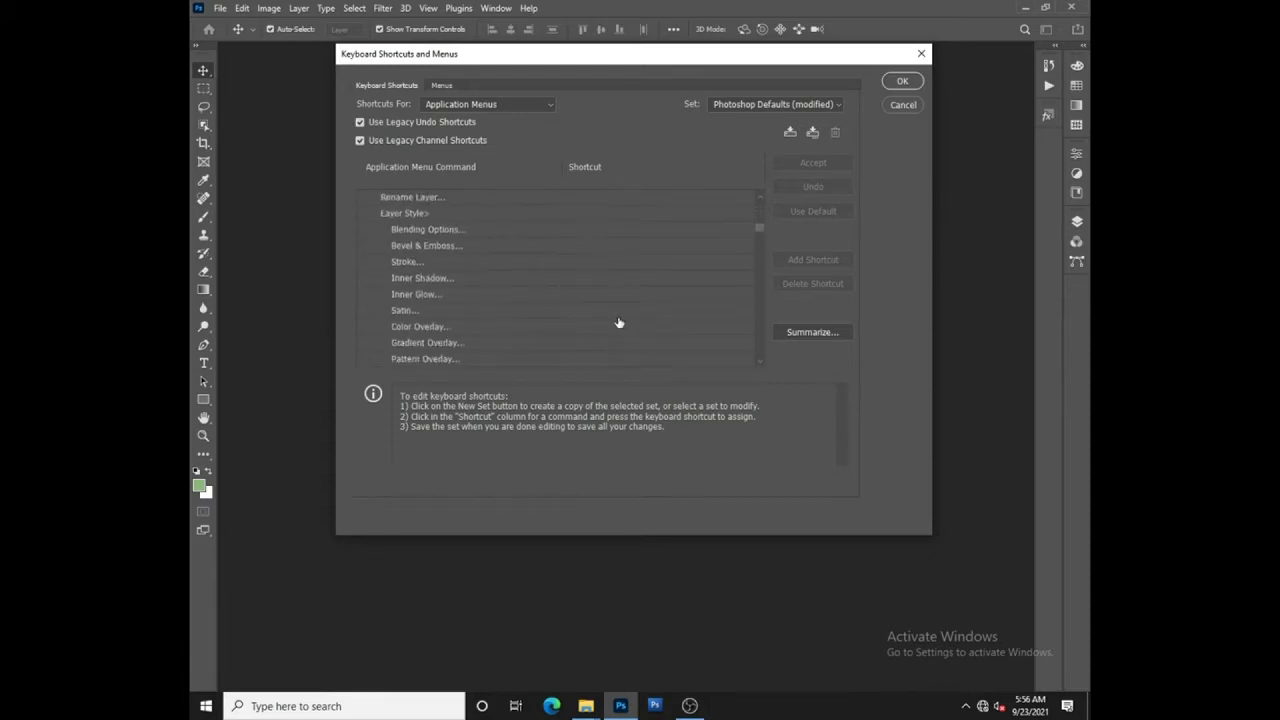
scroll(619, 322, down, 3)
scroll(619, 322, down, 3)
scroll(620, 322, down, 2)
scroll(621, 322, down, 2)
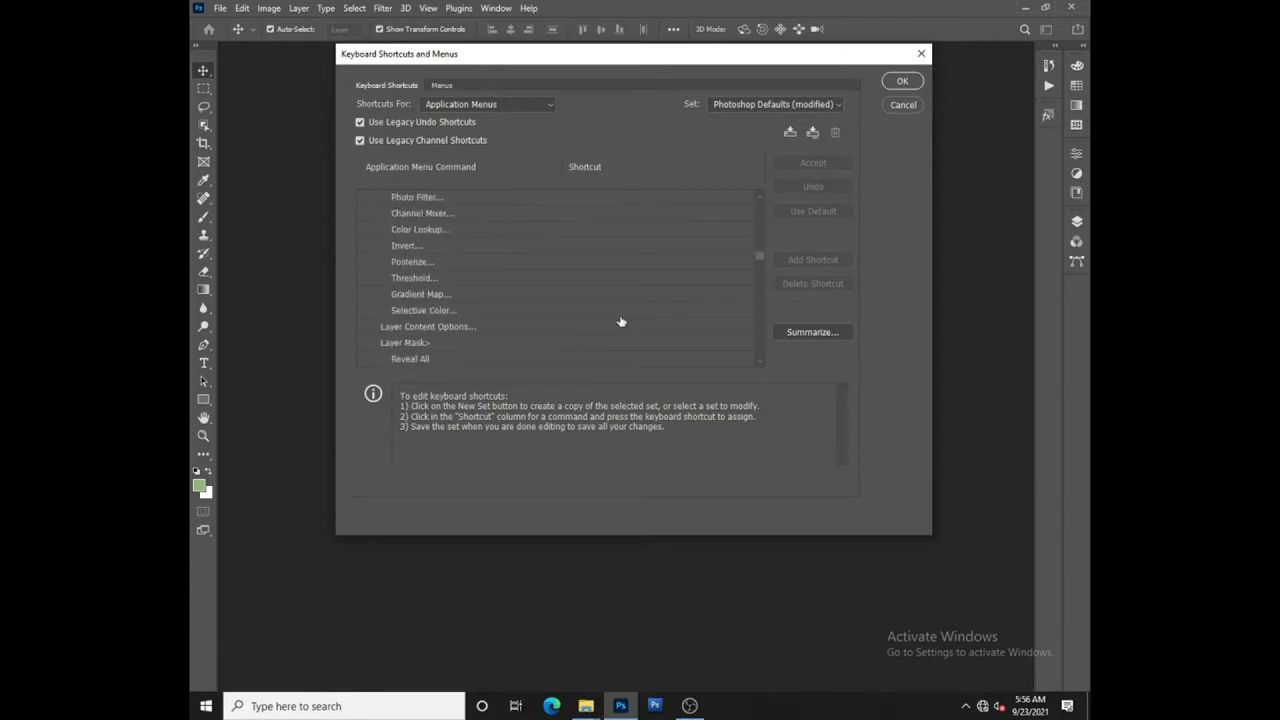
scroll(620, 322, down, 4)
scroll(580, 322, down, 2)
scroll(530, 318, down, 1)
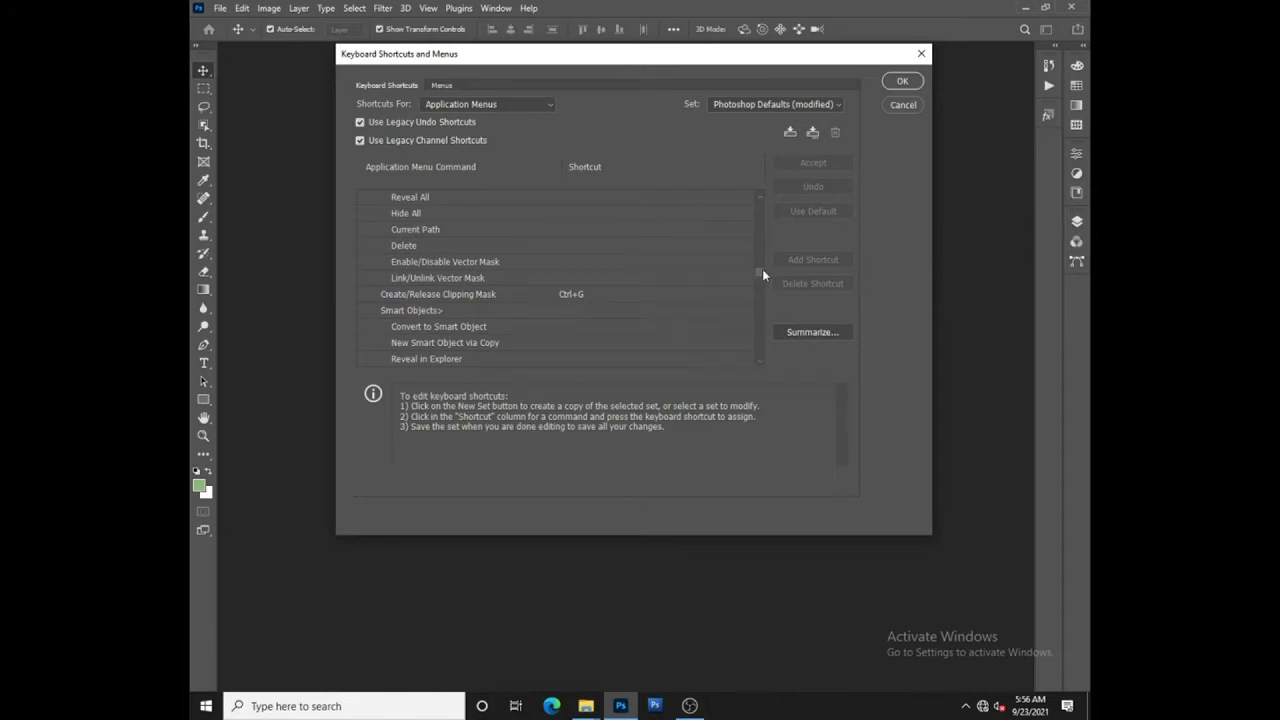
drag(762, 269, 766, 198)
Step: Assign Ctrl+F to File > Scripts > Fit to Frame and accept the change
click(366, 246)
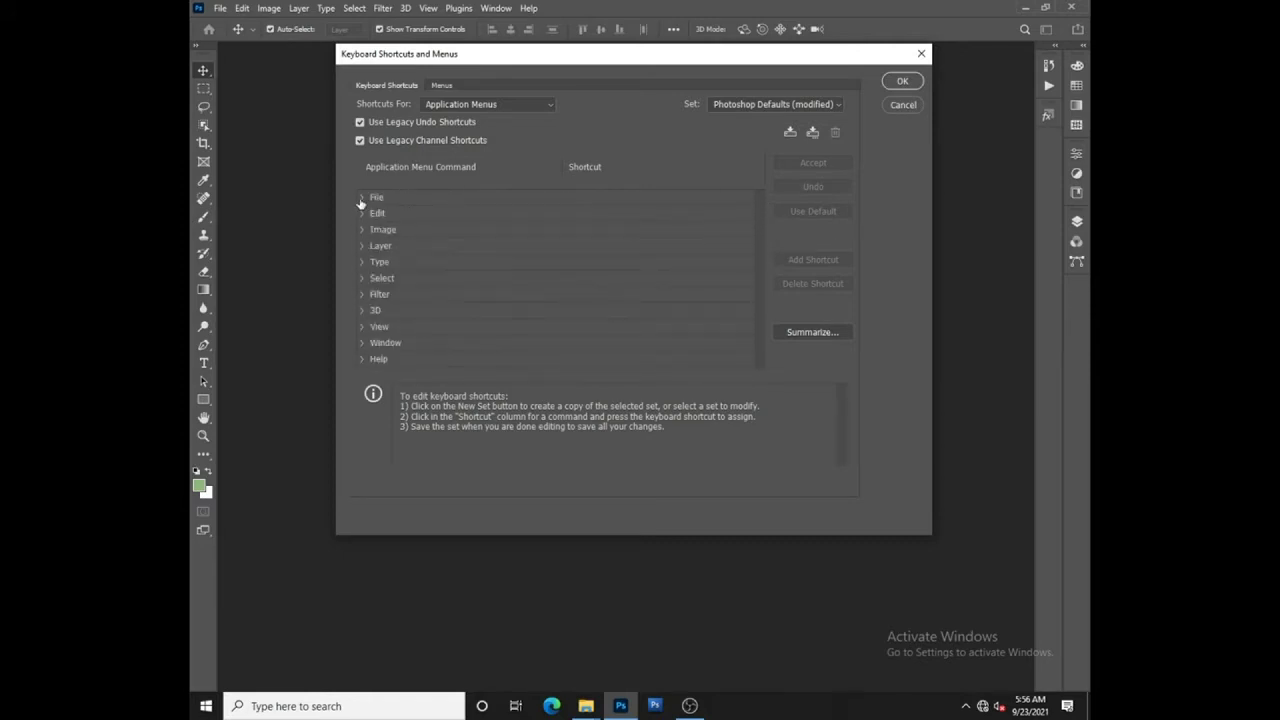
click(363, 199)
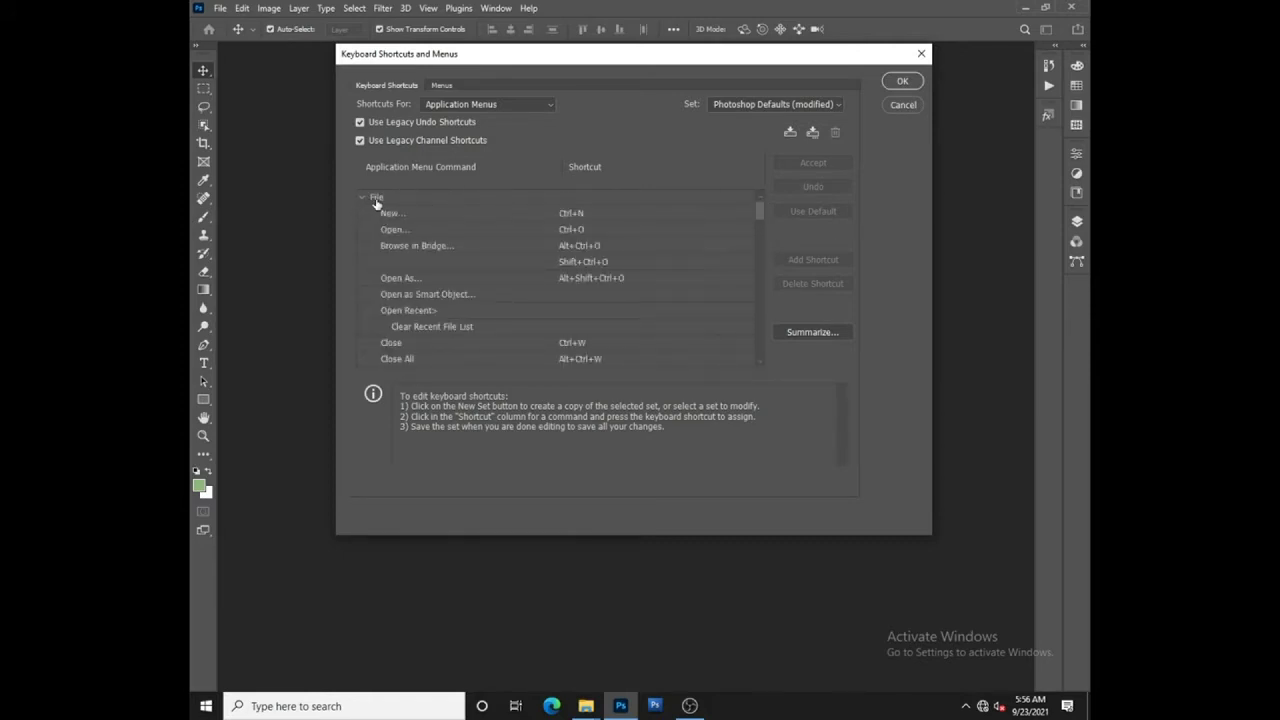
drag(758, 211, 763, 297)
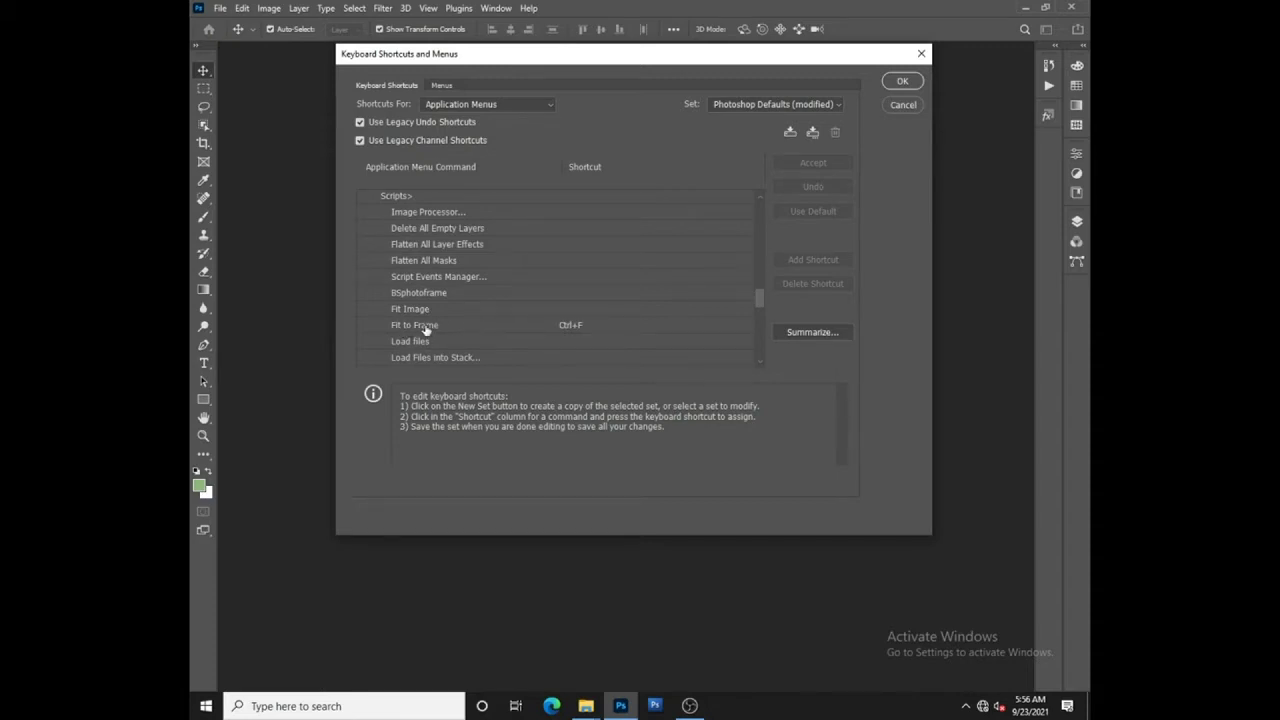
click(543, 331)
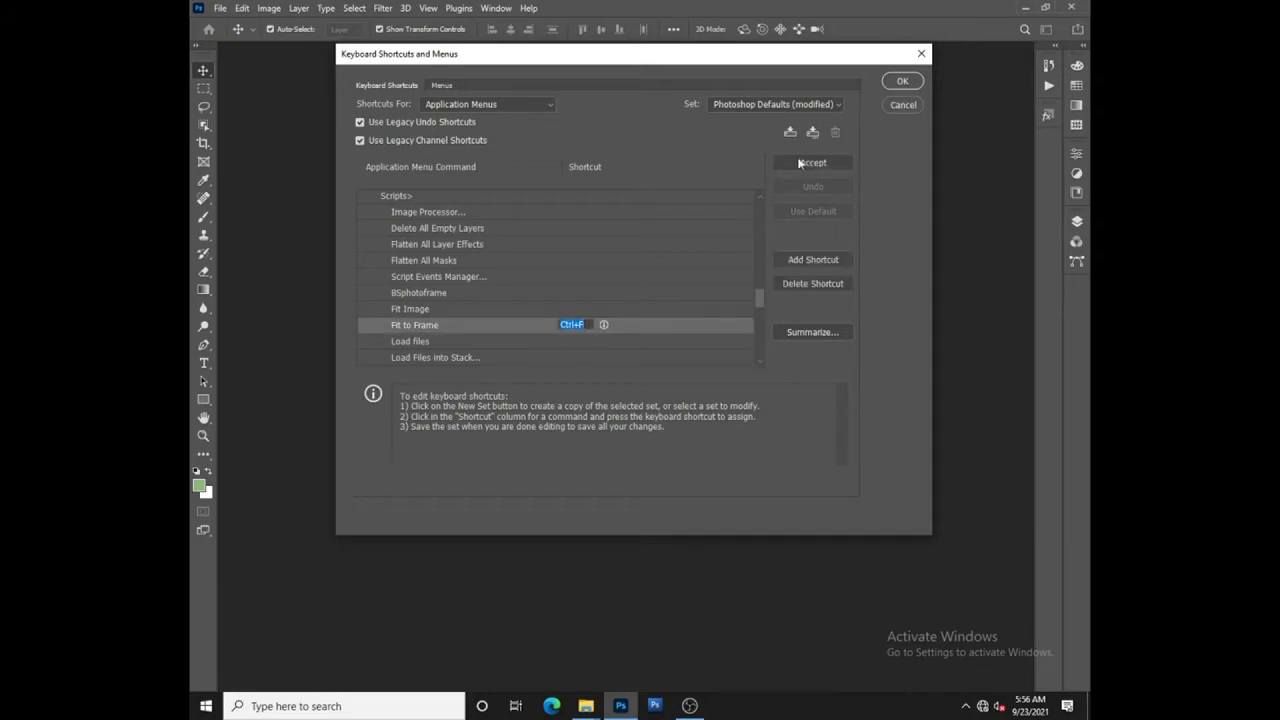
click(802, 160)
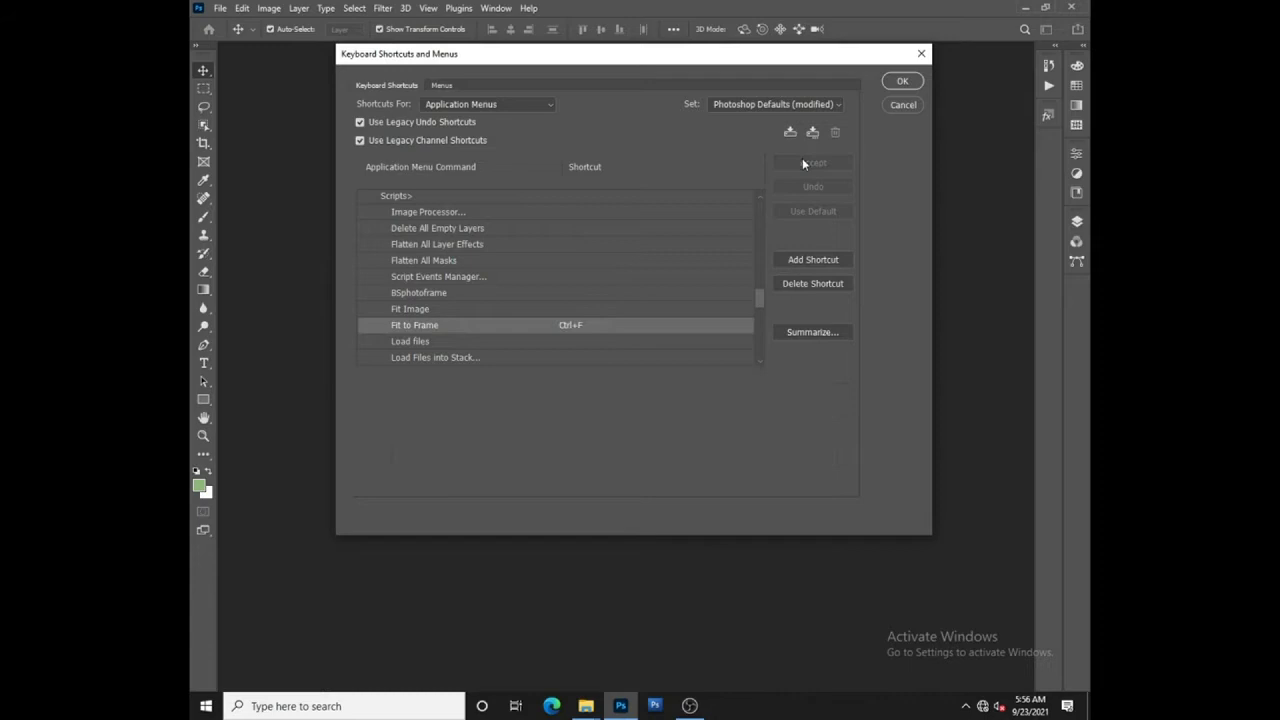
click(903, 81)
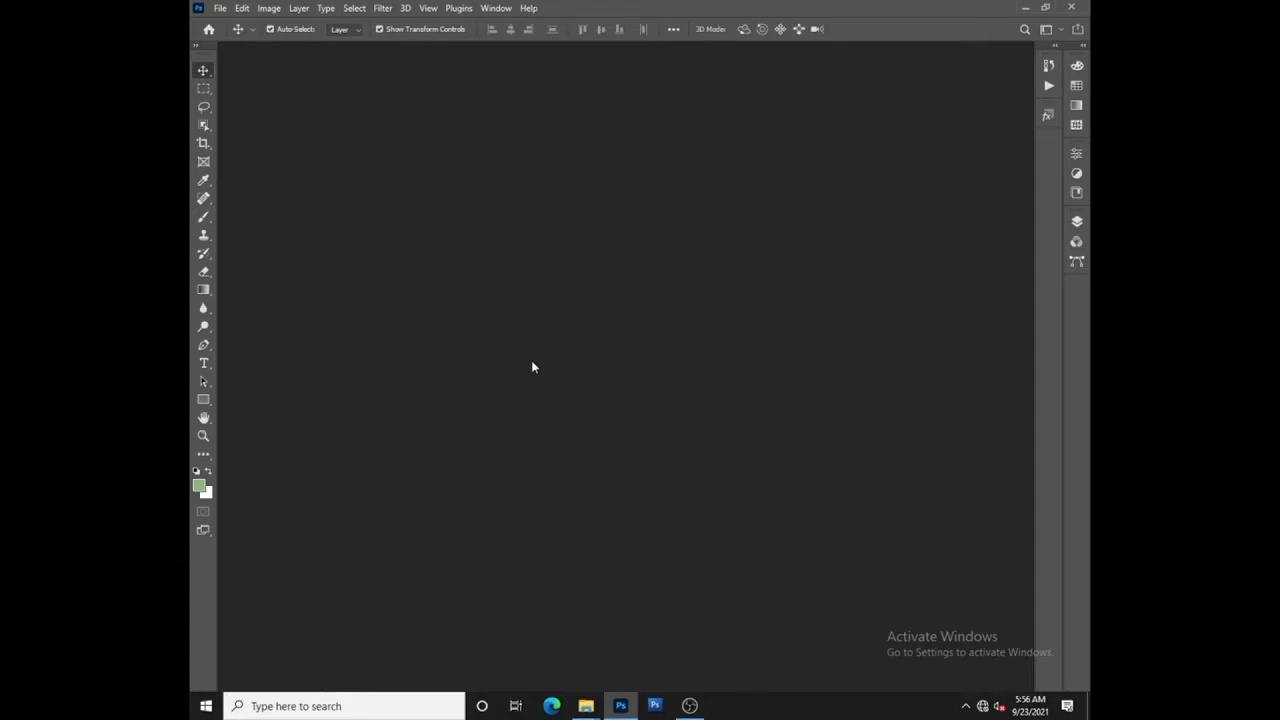
Step: Review and close General Preferences, then restore down the Photoshop window
key(ctrl+f)
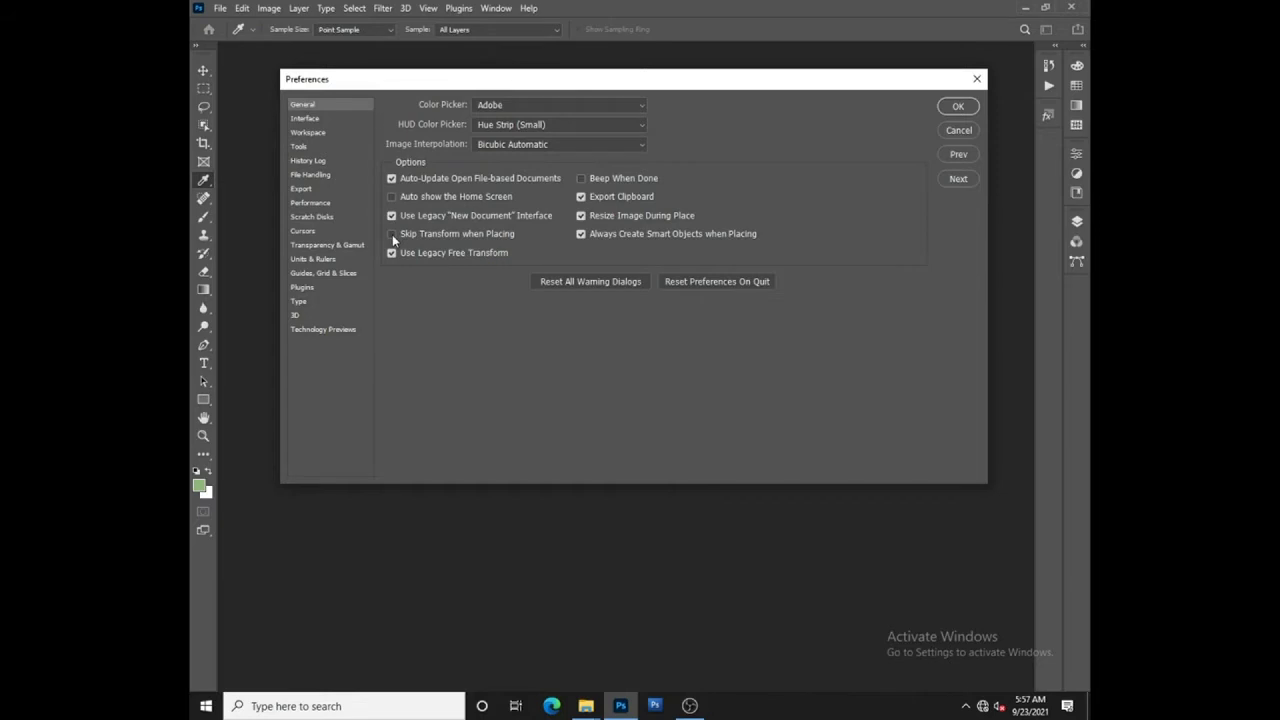
click(959, 107)
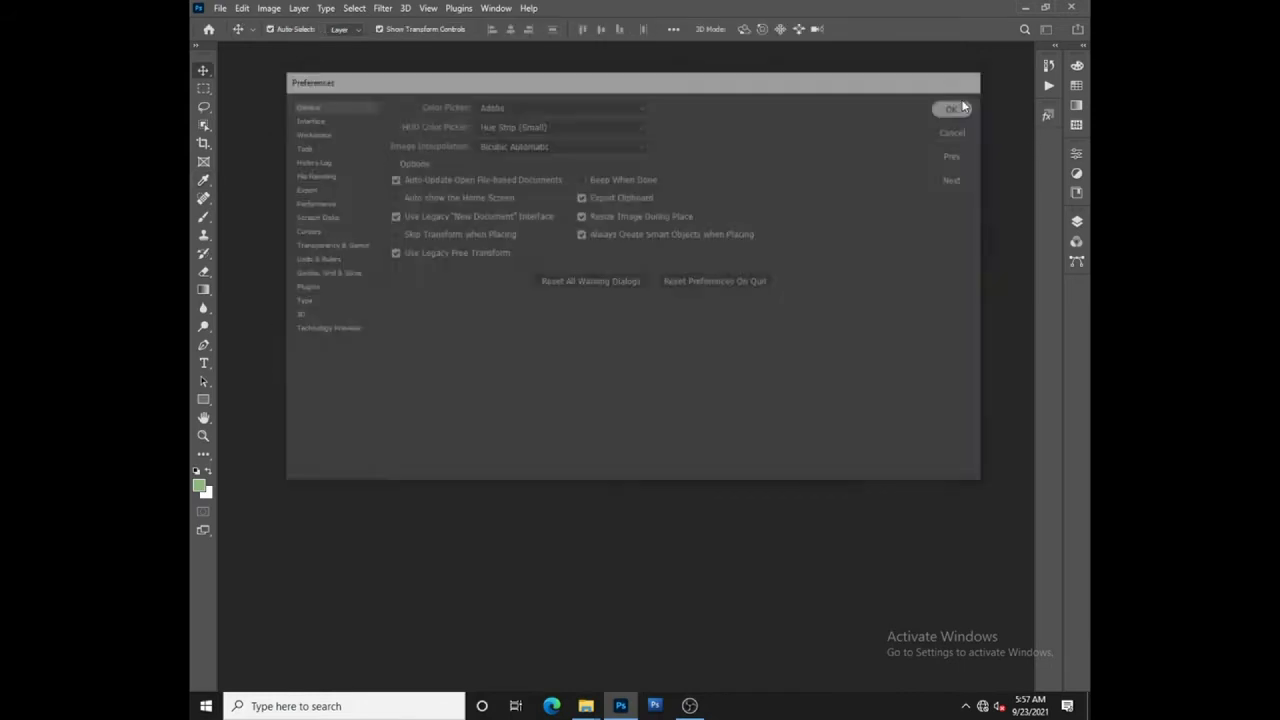
click(1045, 7)
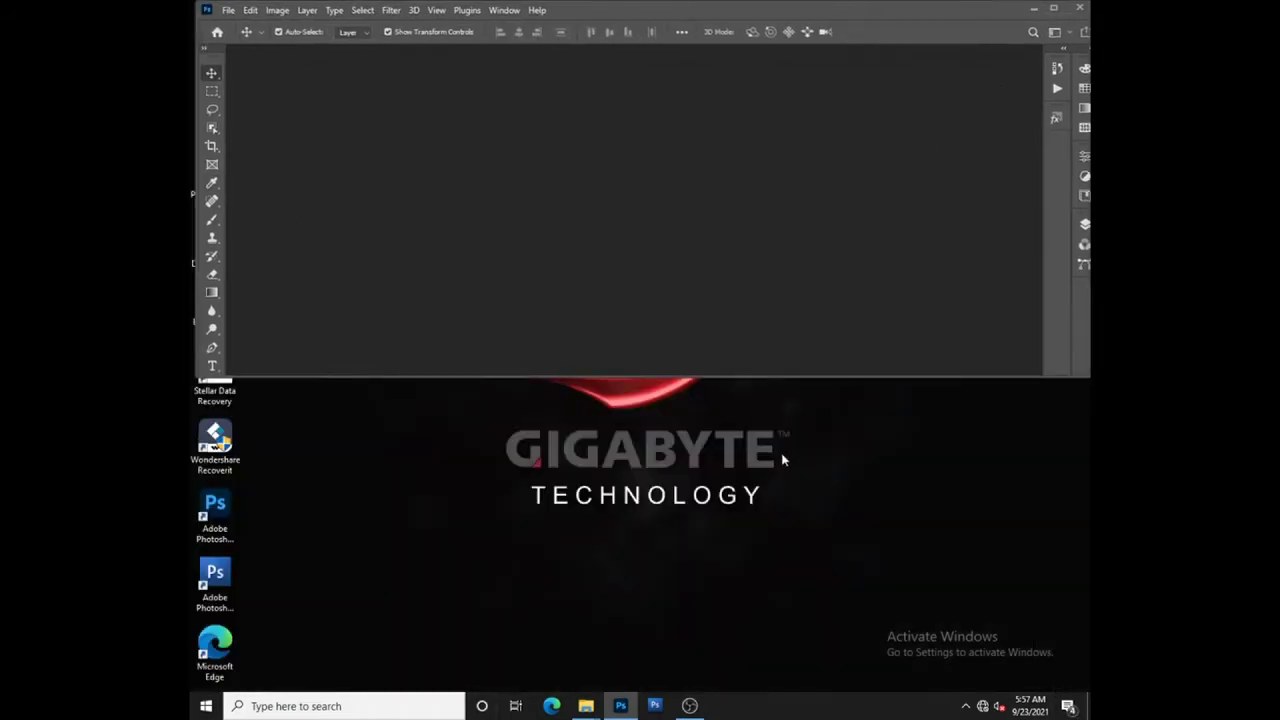
mouse_move(586, 706)
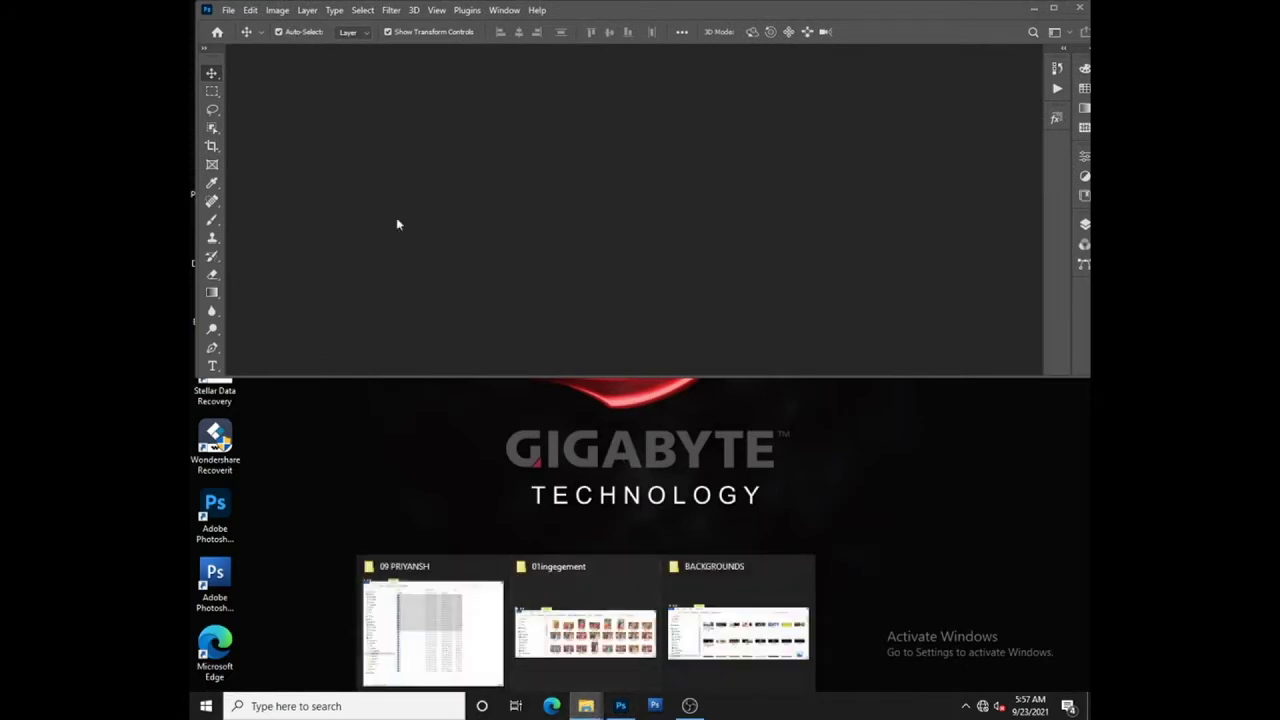
Step: Create a white-background 36 × 12 inch document at 250 pixels per inch
click(585, 640)
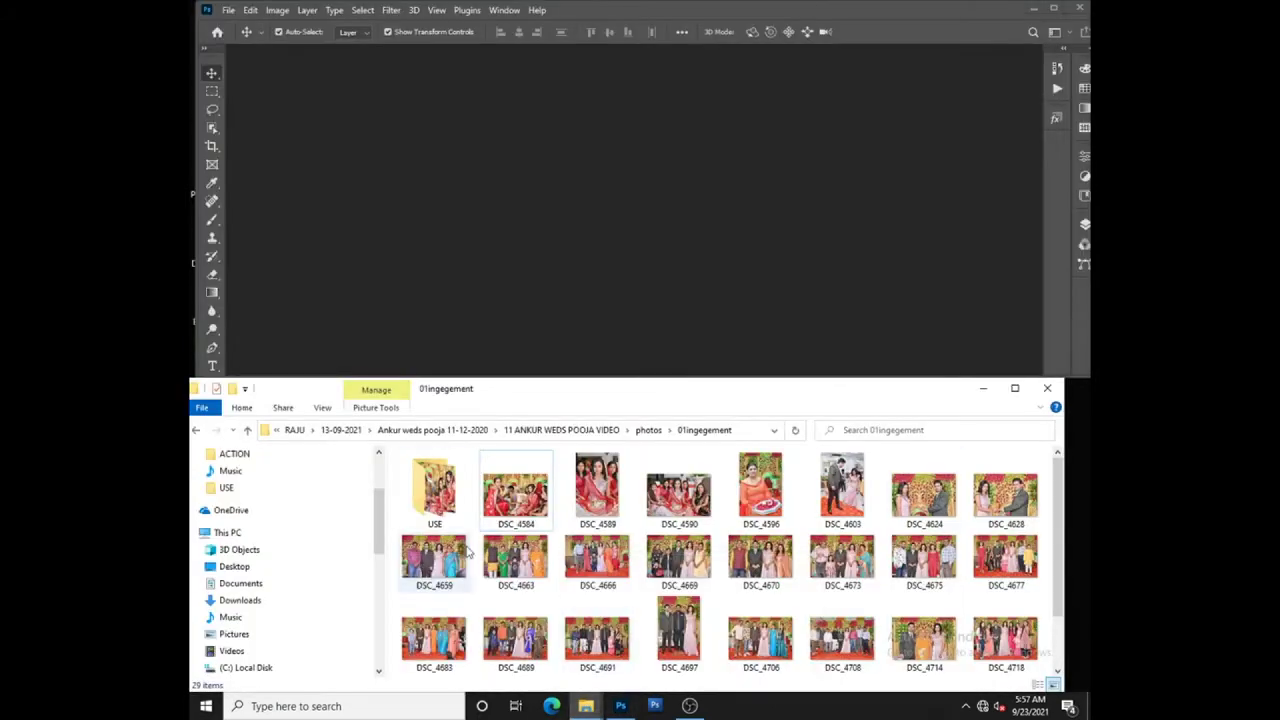
click(576, 177)
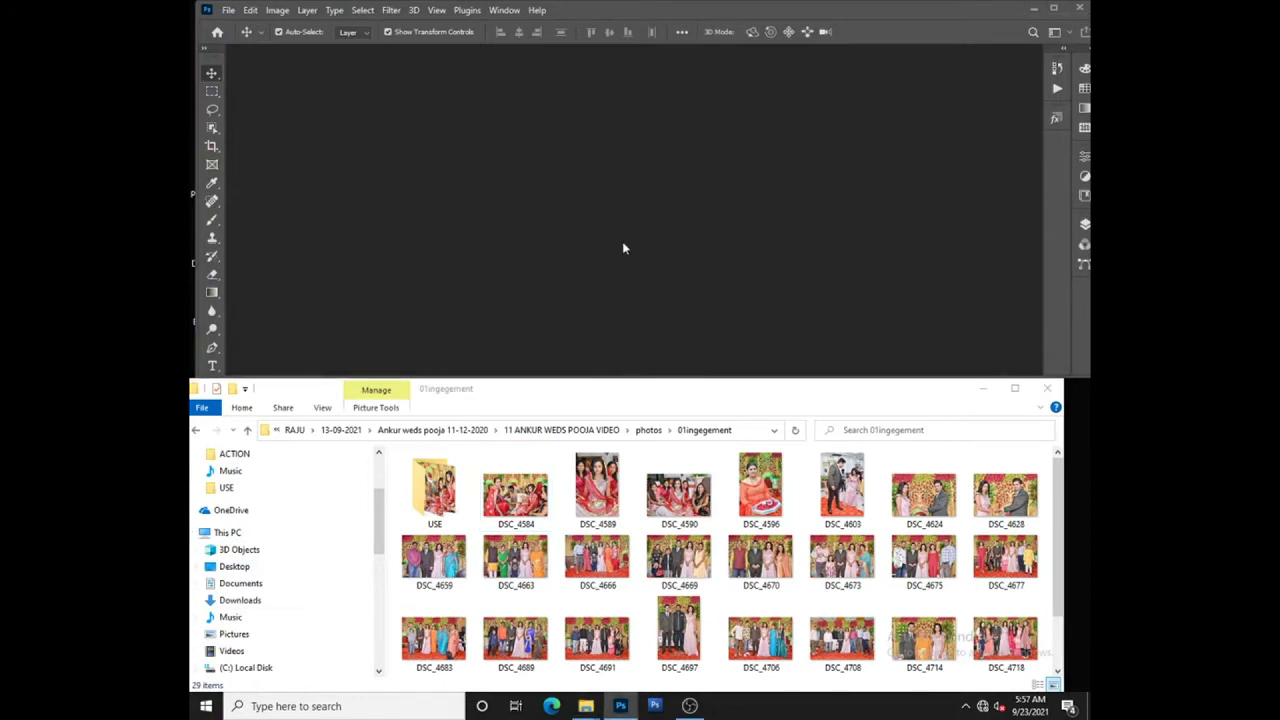
click(228, 10)
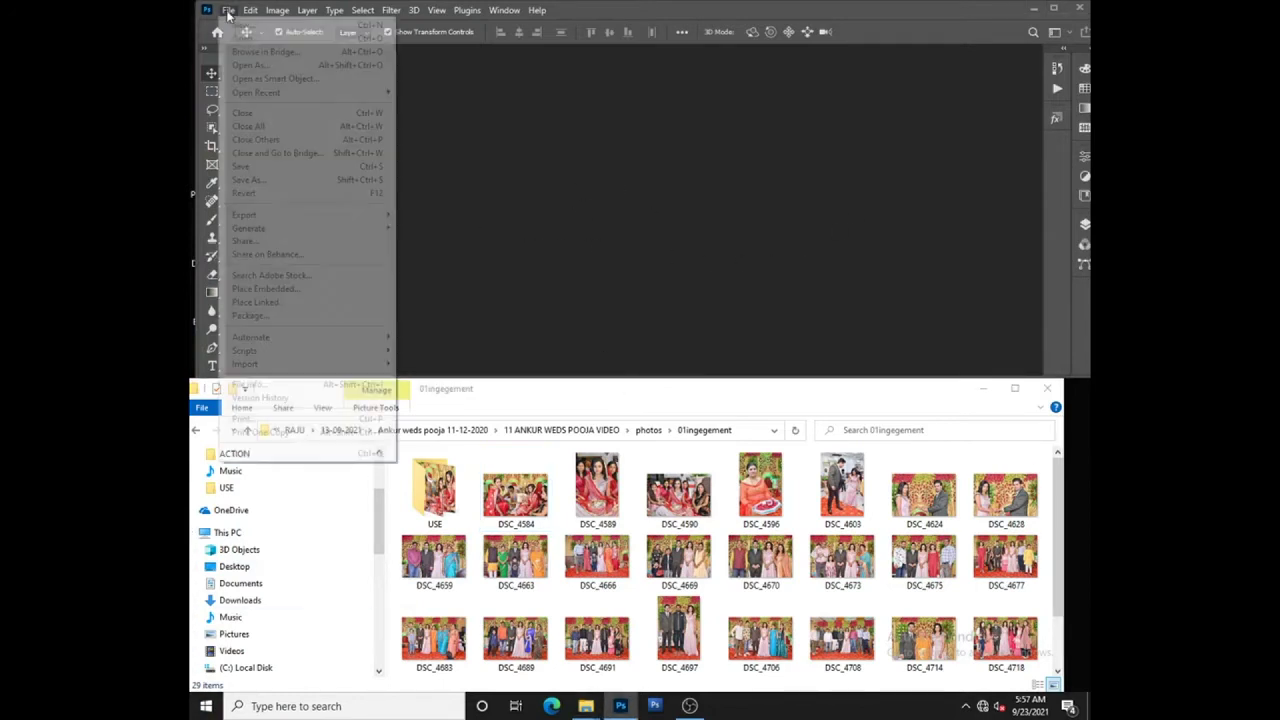
click(610, 131)
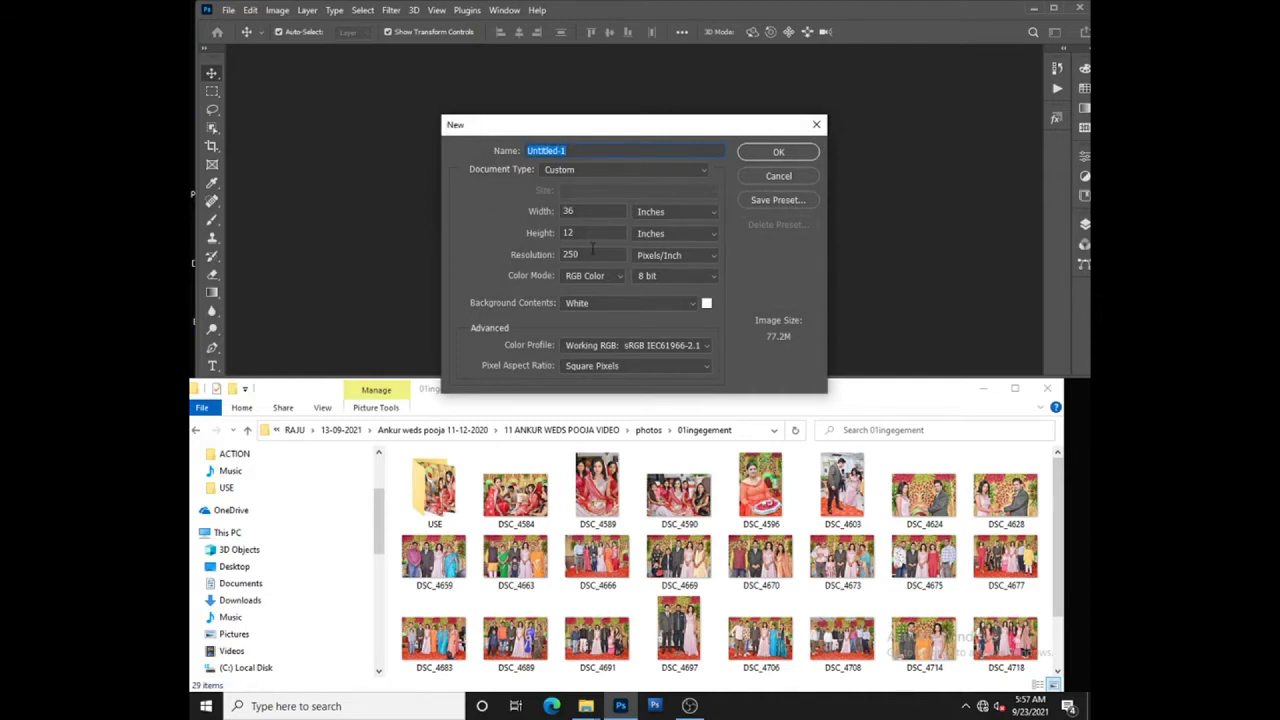
click(663, 213)
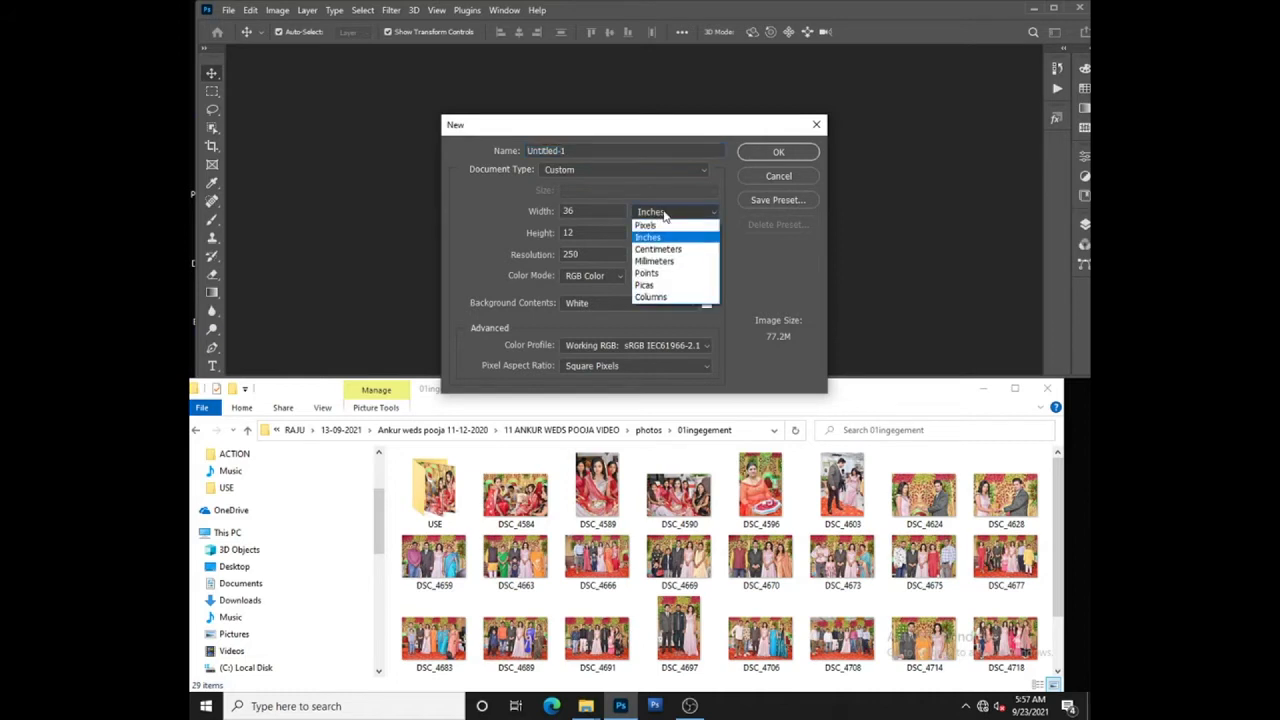
click(579, 213)
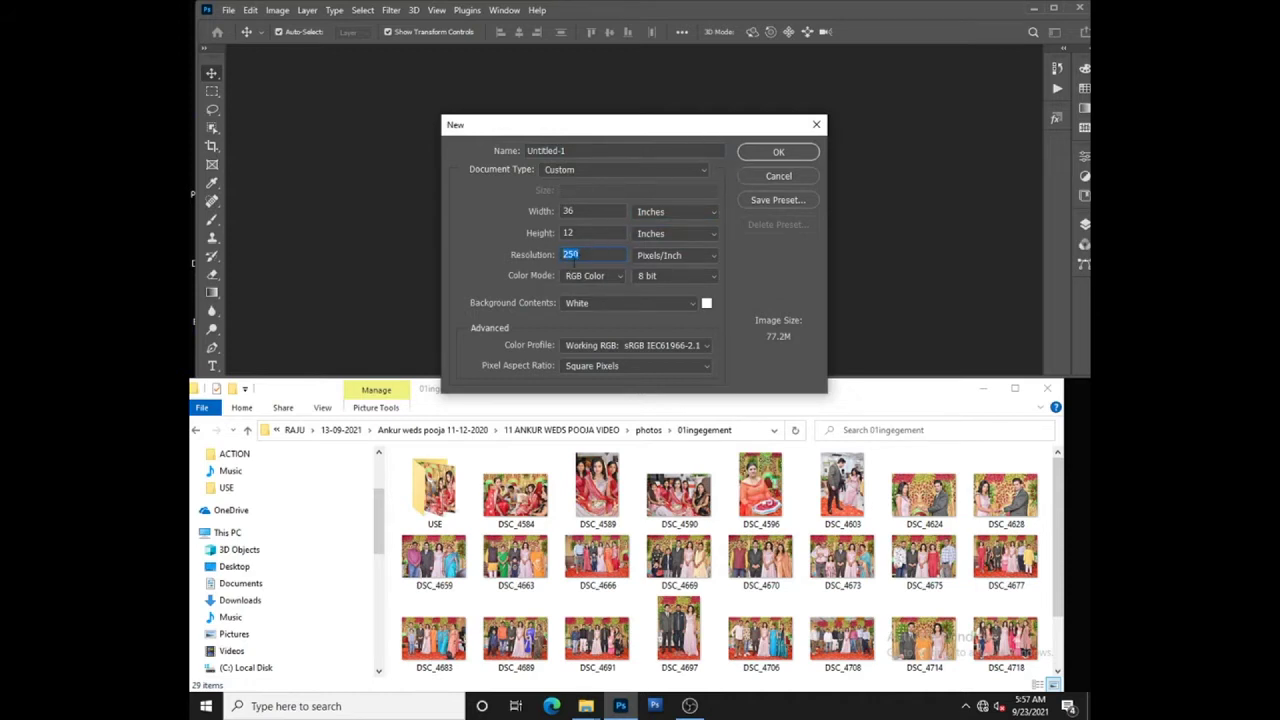
click(765, 151)
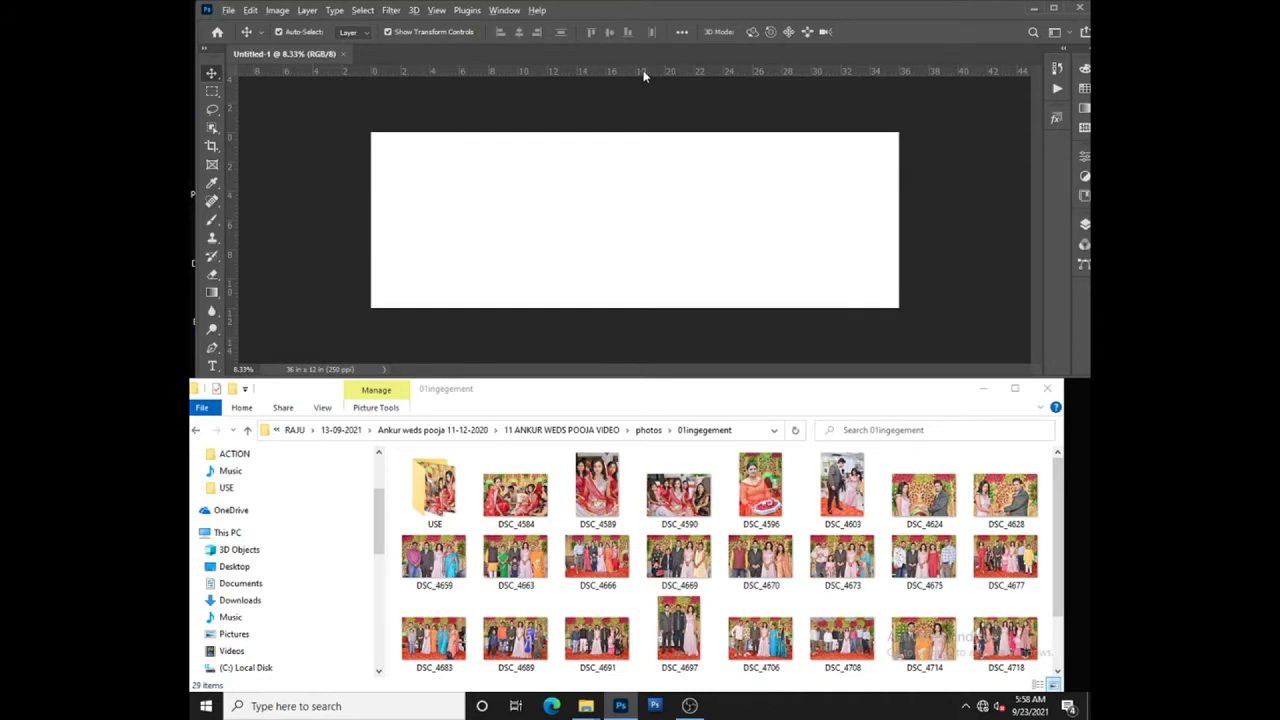
Step: Add an 18-inch centre guide and place DSC_4584 at the left edge
drag(634, 72, 638, 106)
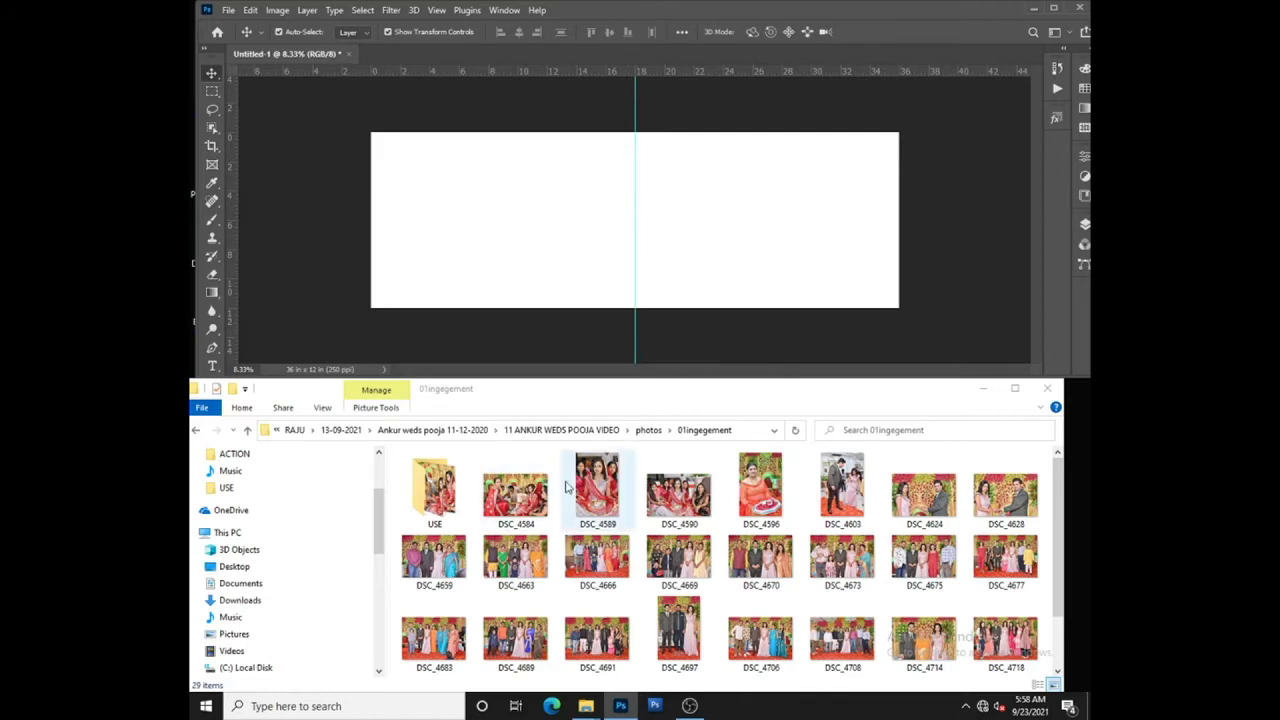
click(516, 505)
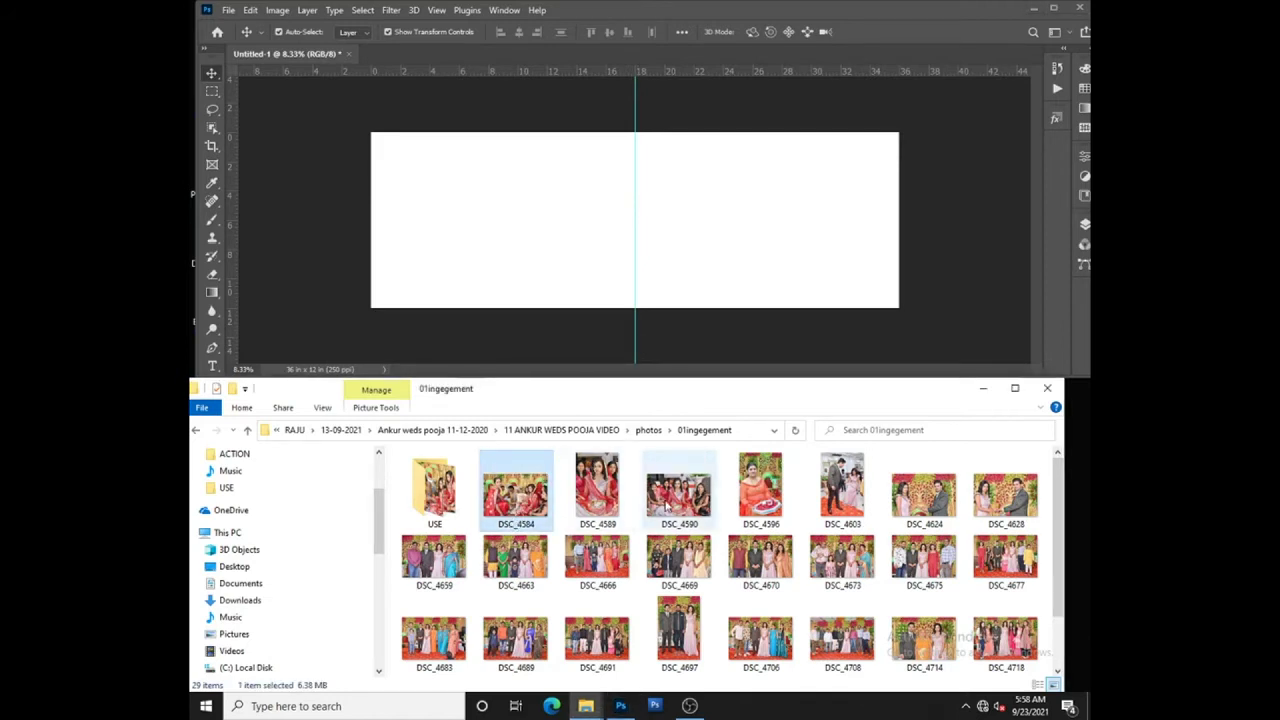
shift+click(677, 500)
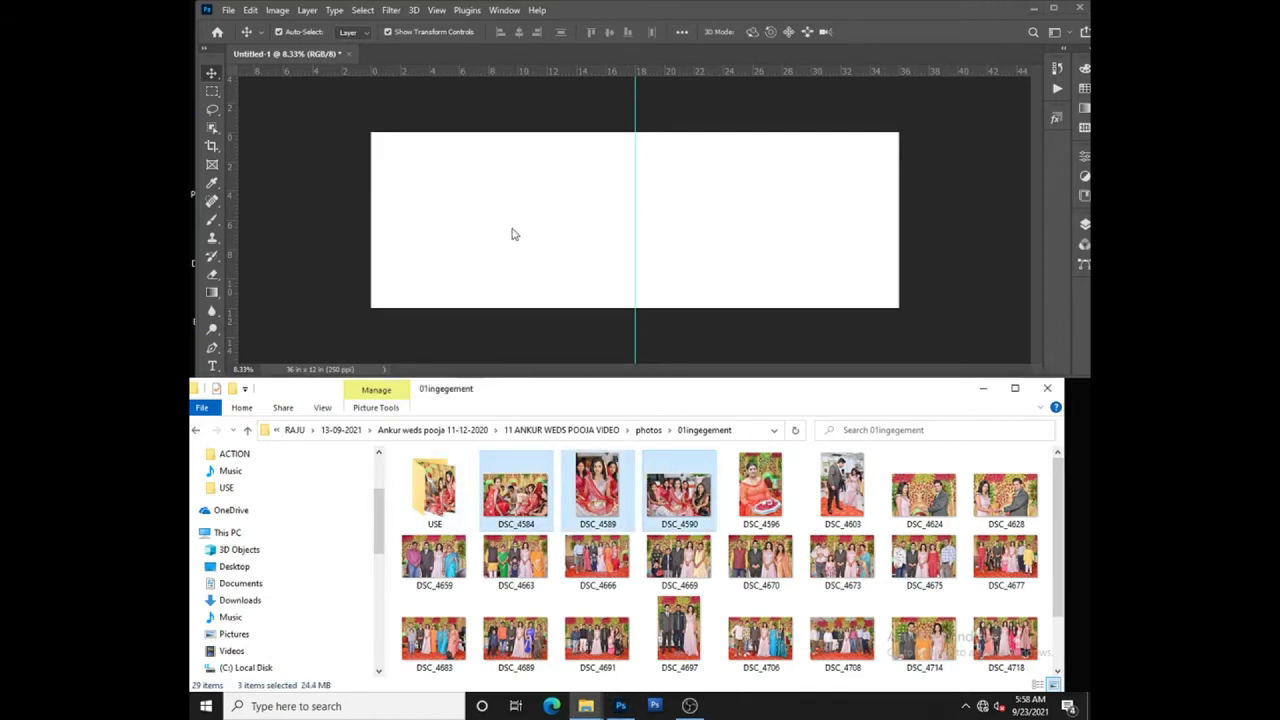
drag(605, 512, 508, 255)
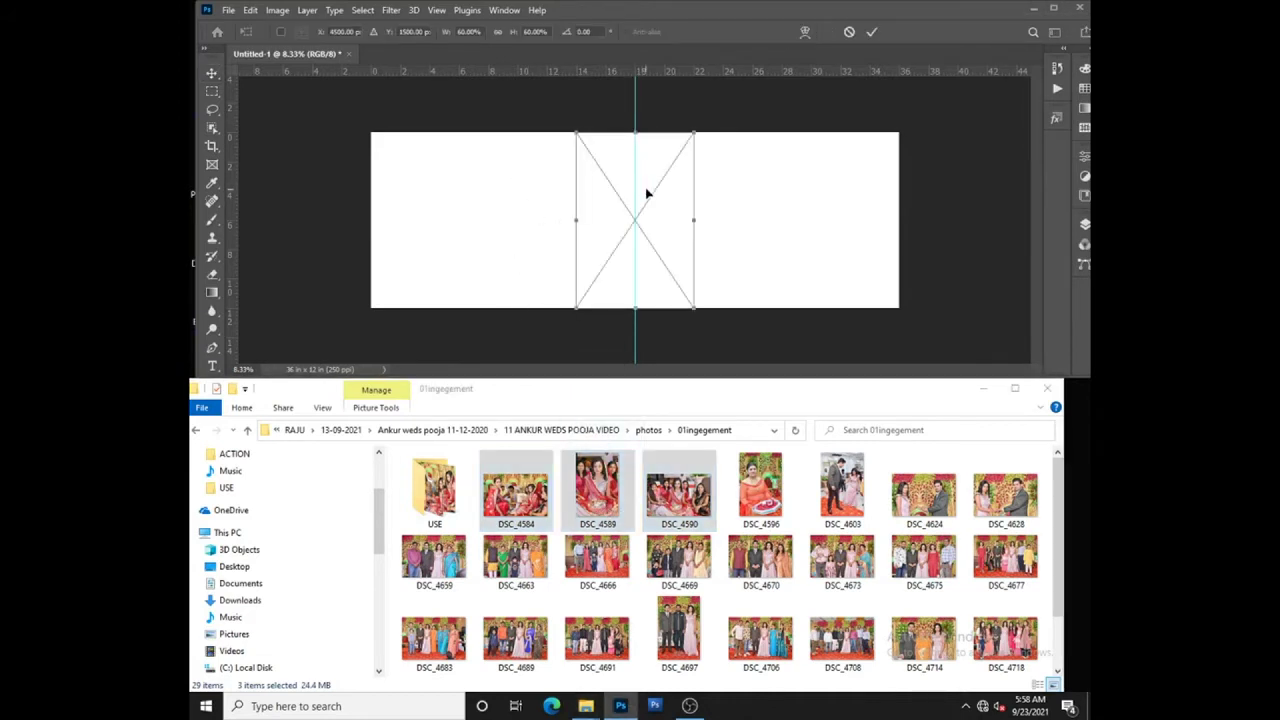
drag(666, 217, 456, 214)
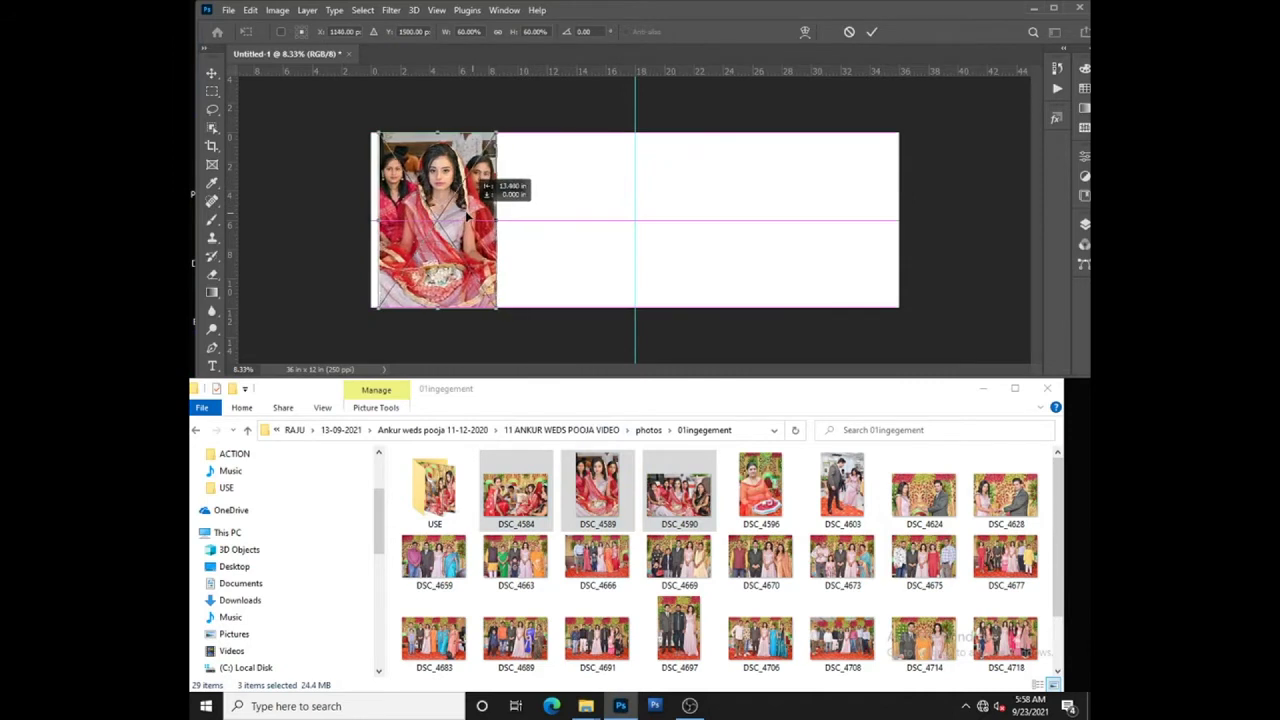
text(1)
key(Return)
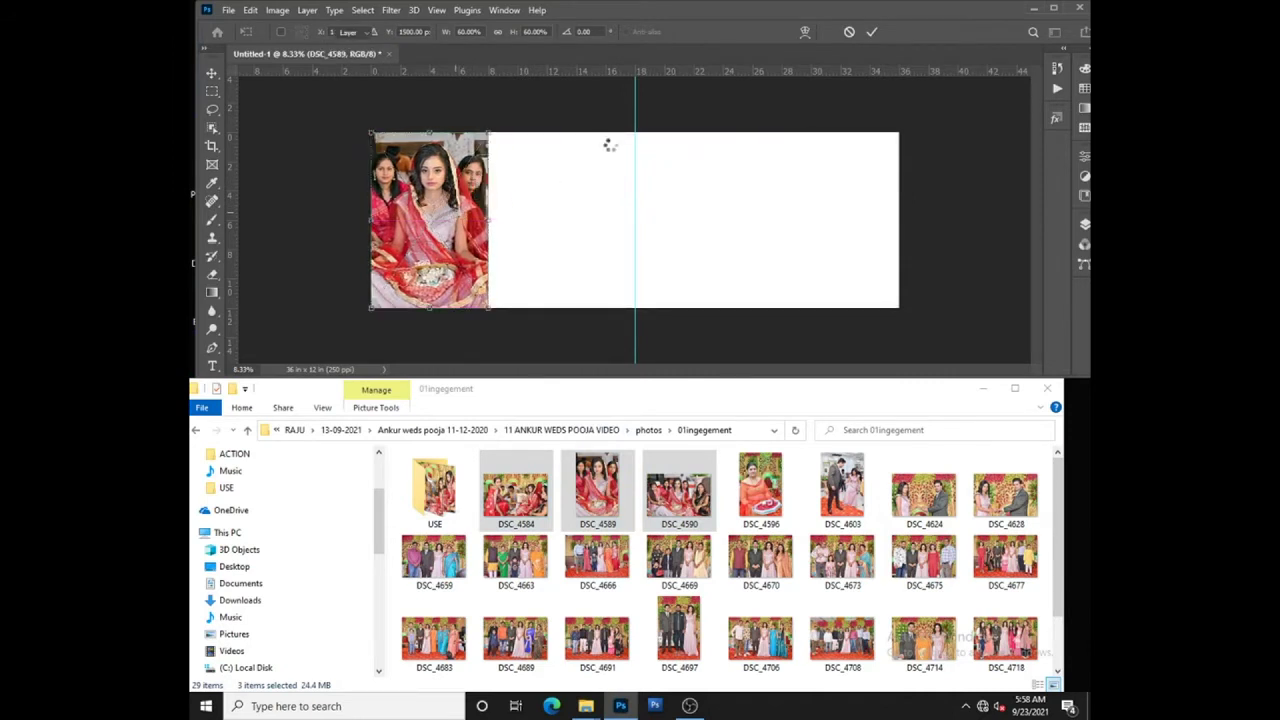
Step: Scale and stack DSC_4589 and DSC_4590, then move used files into USE
drag(734, 155, 645, 202)
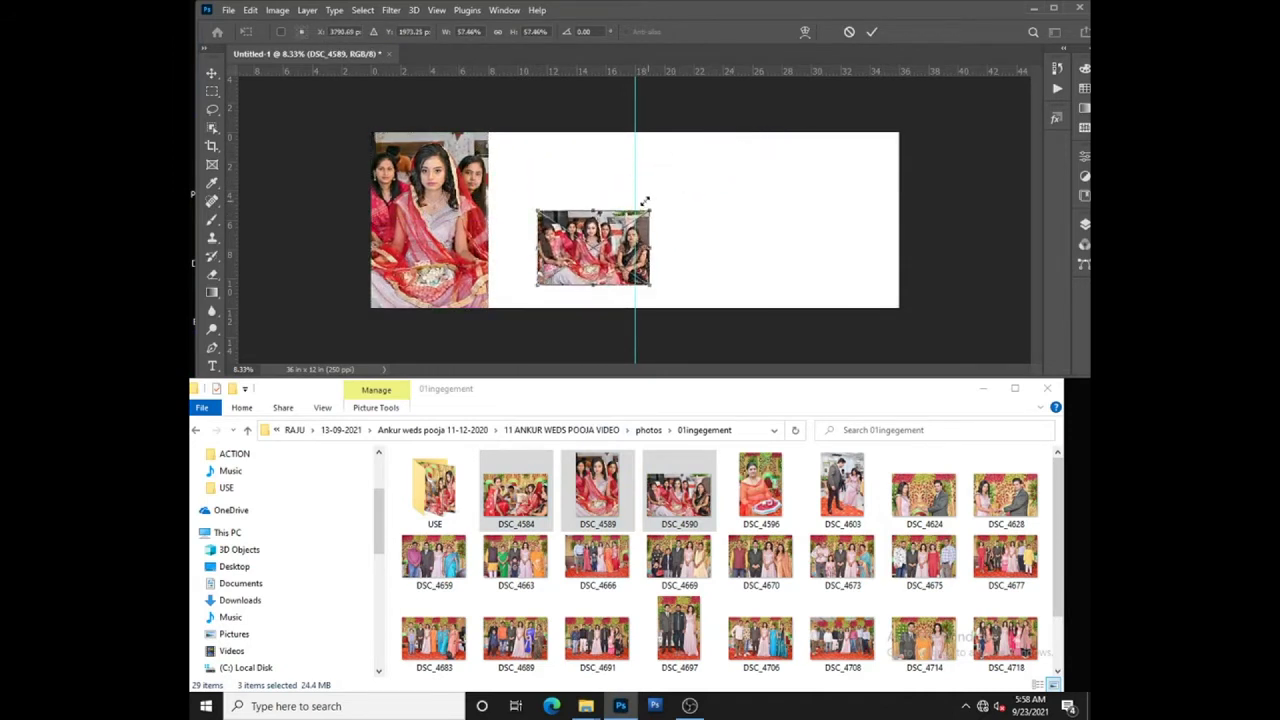
drag(608, 248, 575, 183)
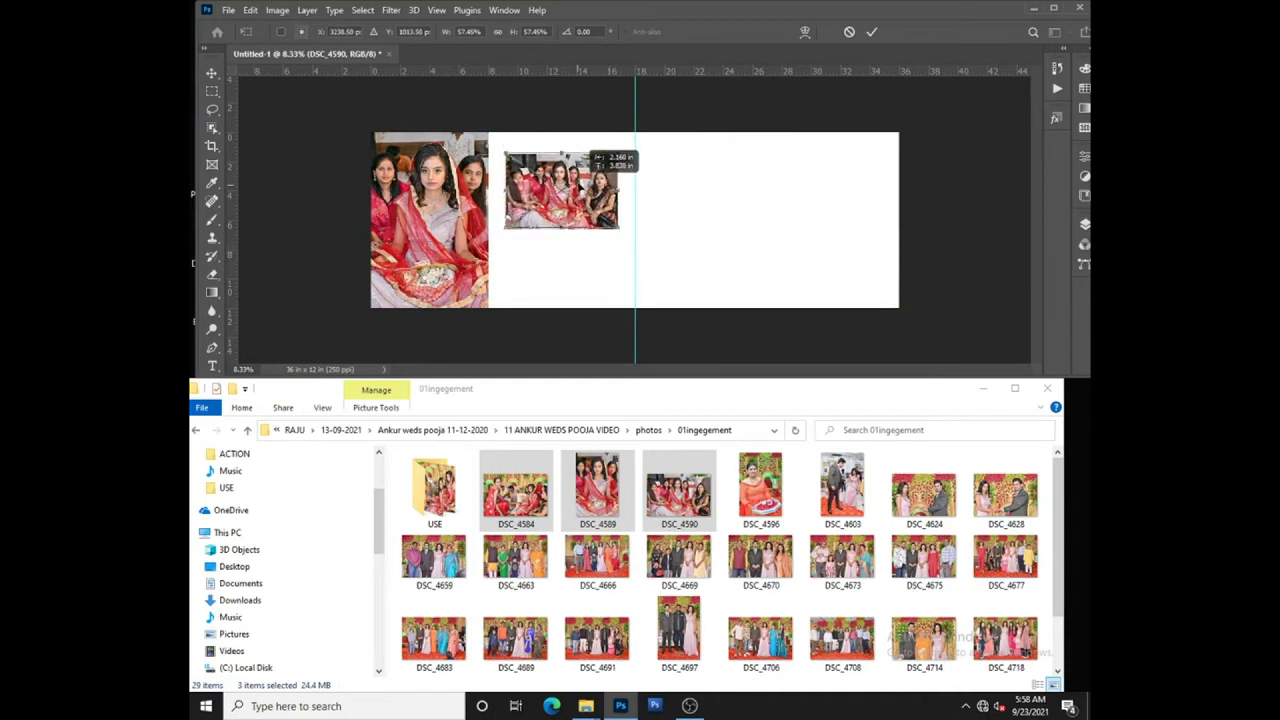
drag(618, 221, 629, 228)
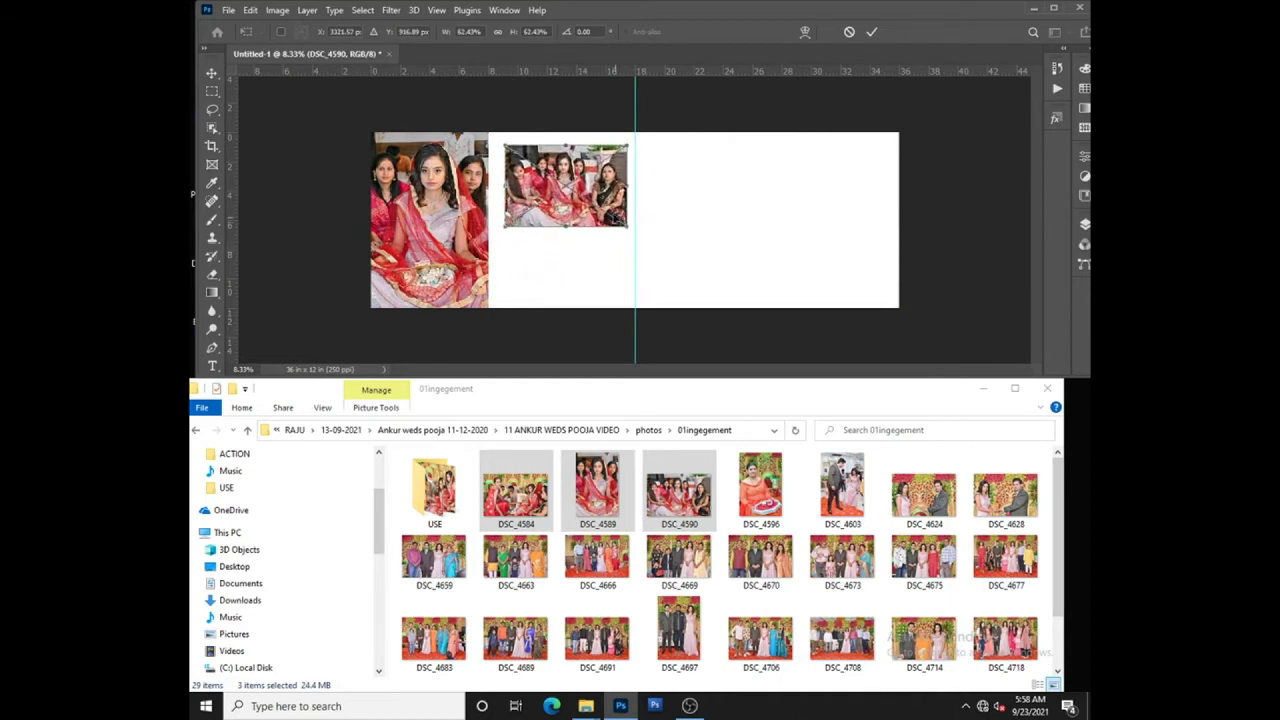
key(Return)
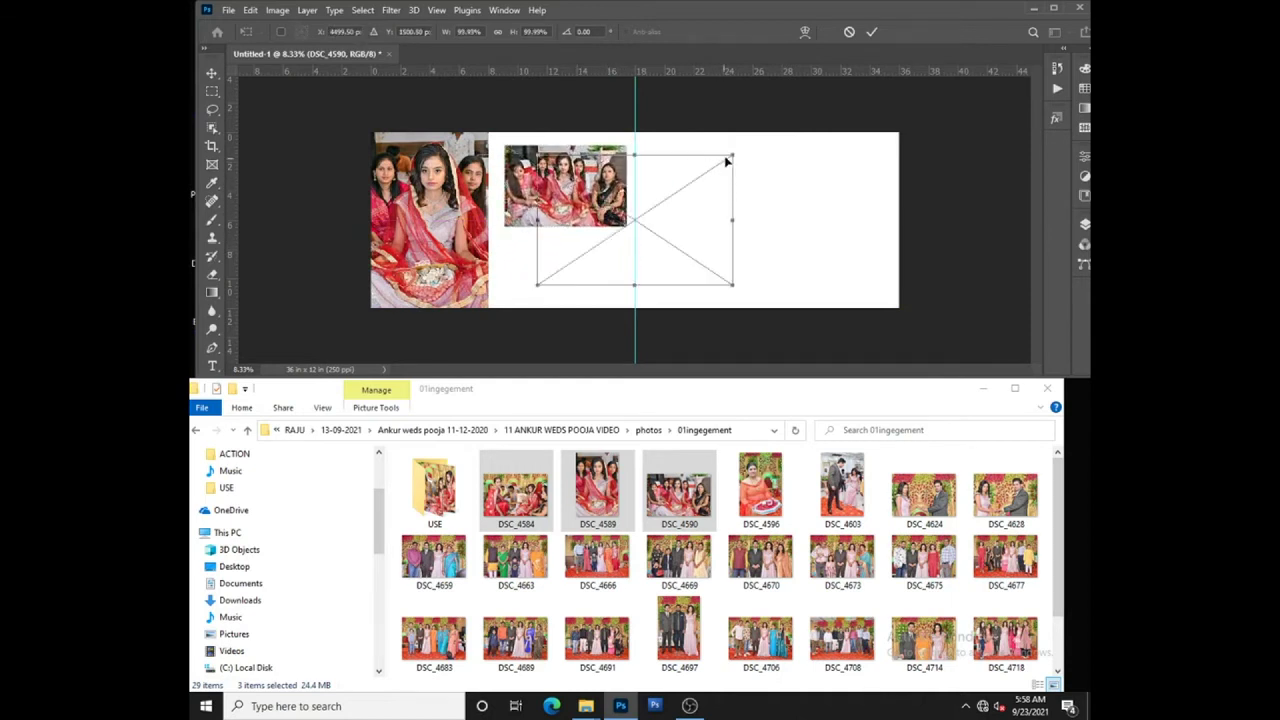
drag(727, 162, 582, 230)
mouse_move(592, 278)
mouse_down()
mouse_move(628, 291)
mouse_move(627, 305)
mouse_up()
key(Return)
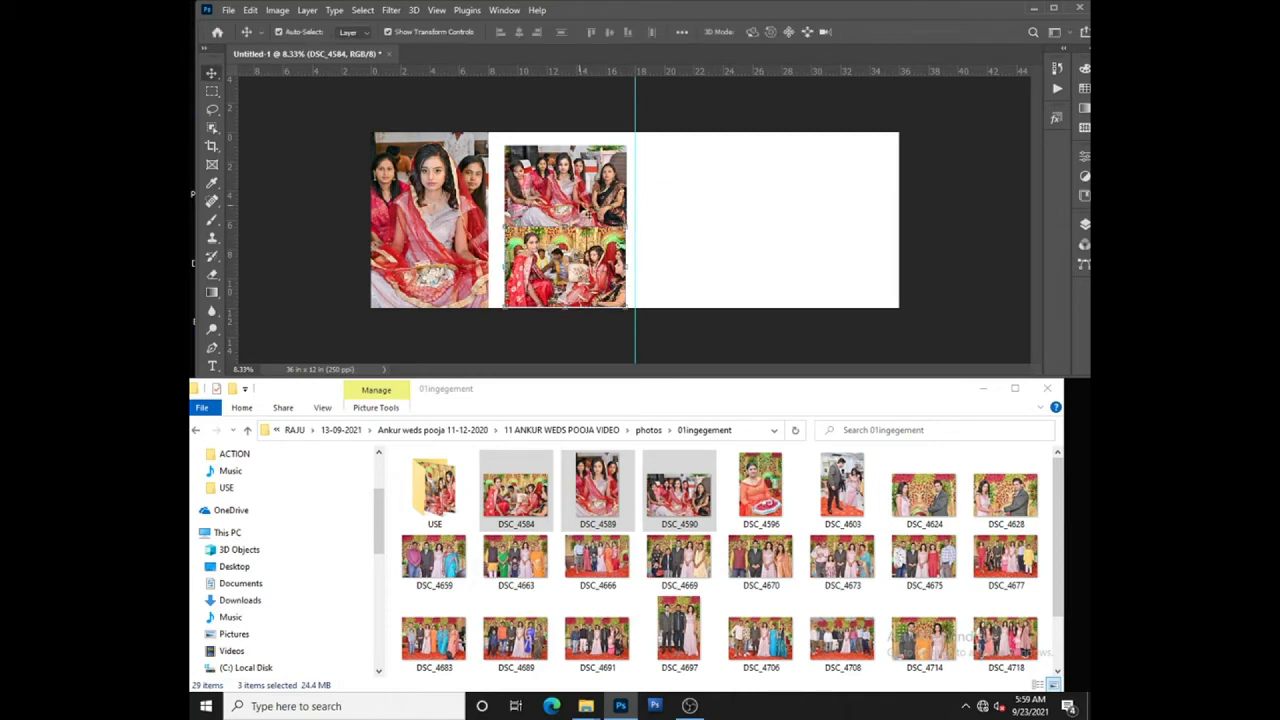
drag(586, 205, 598, 167)
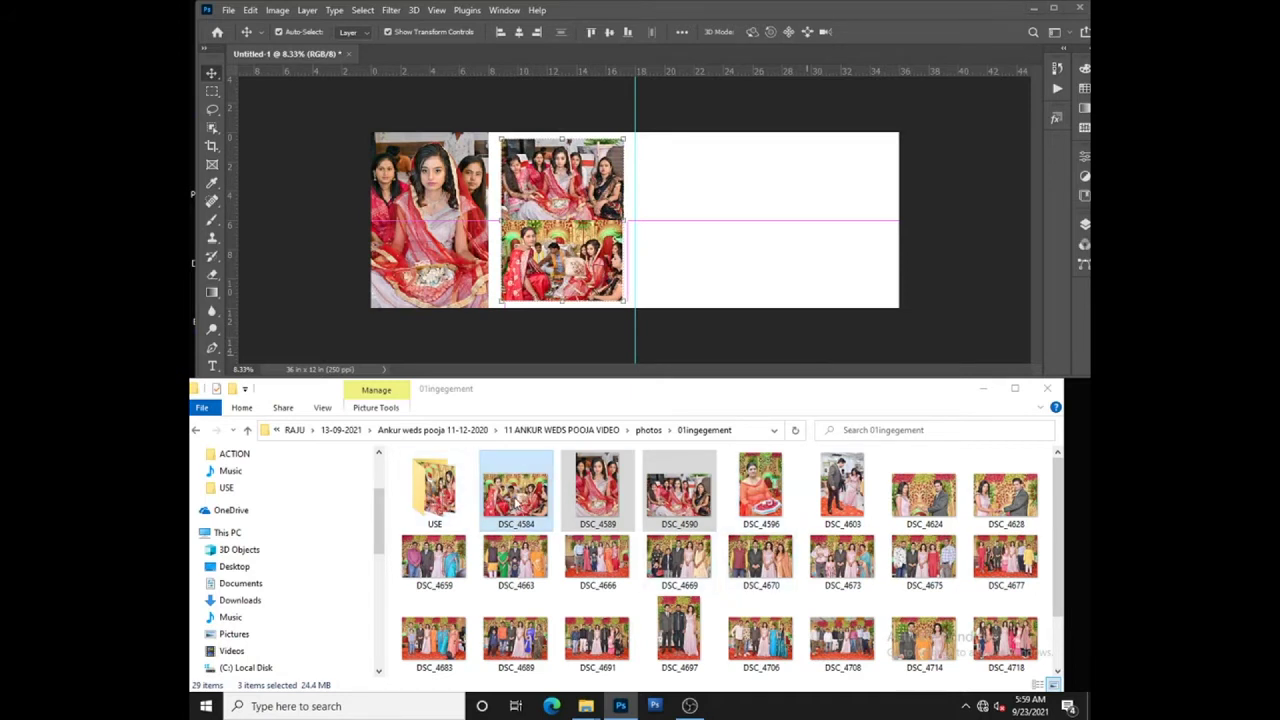
drag(516, 498, 447, 507)
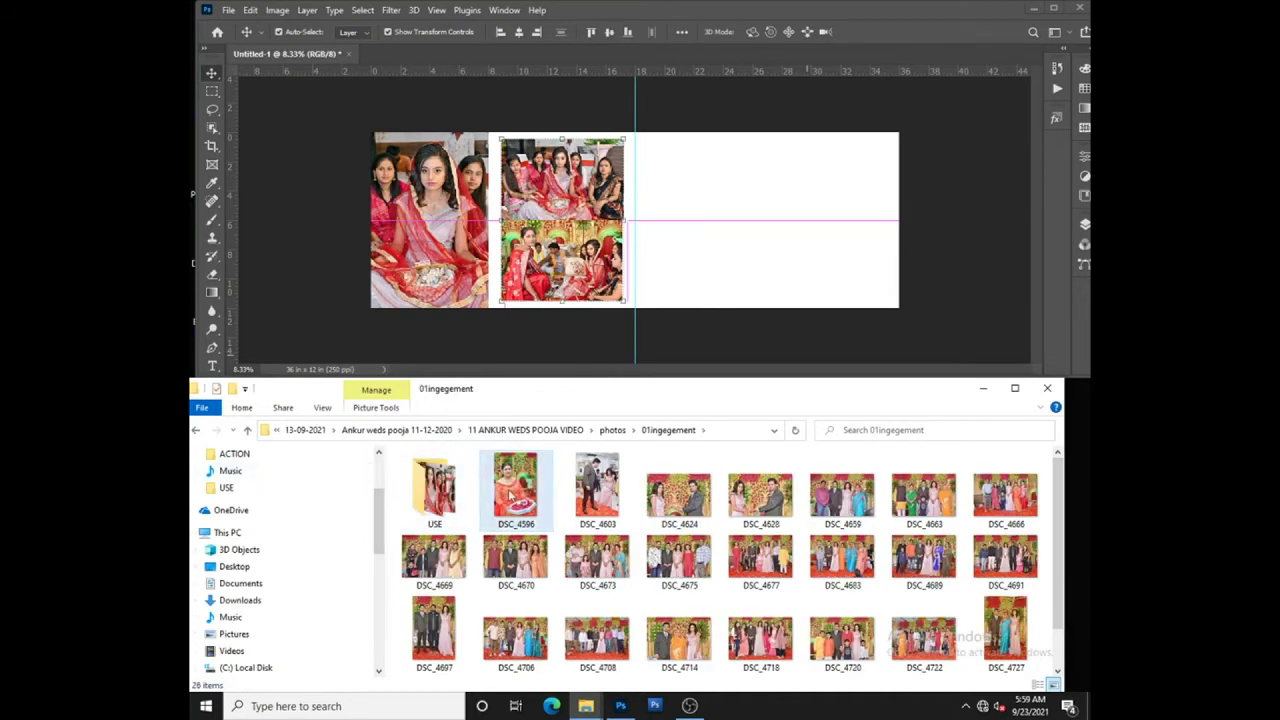
Step: Place DSC_4596–DSC_4628: orange-dress portrait left, standing couple and ring photos right
shift+click(511, 495)
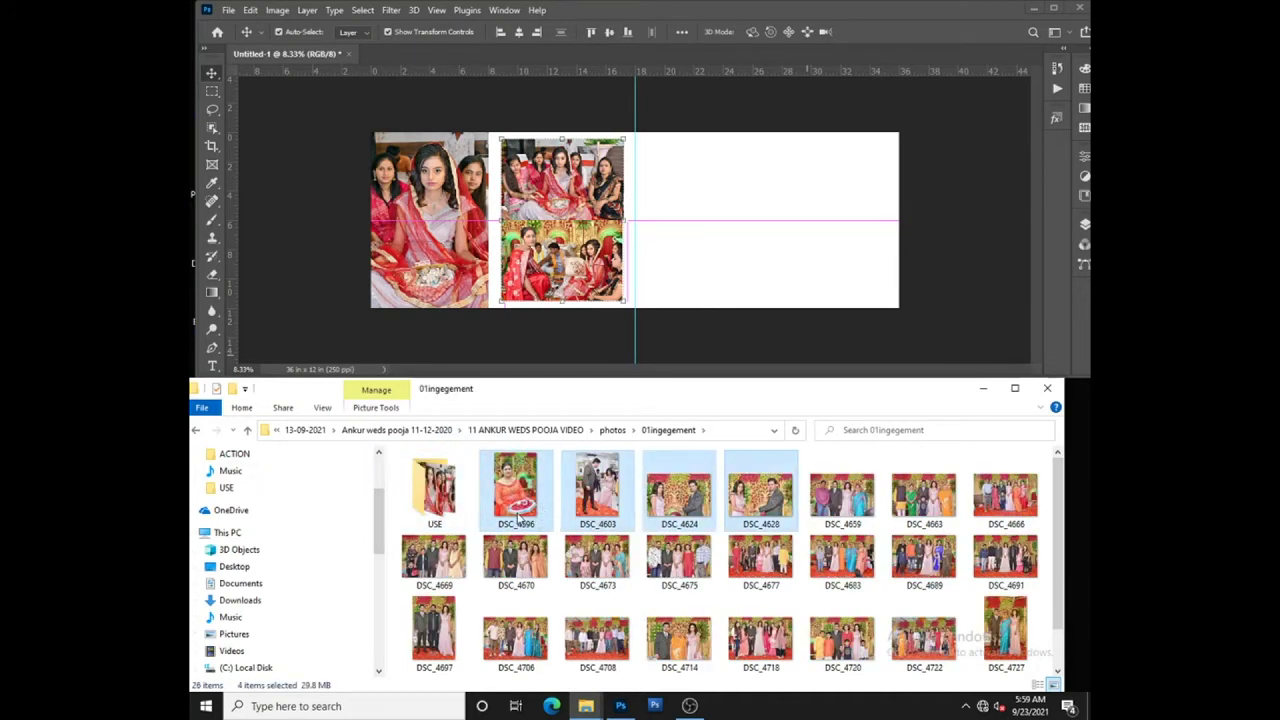
mouse_move(515, 490)
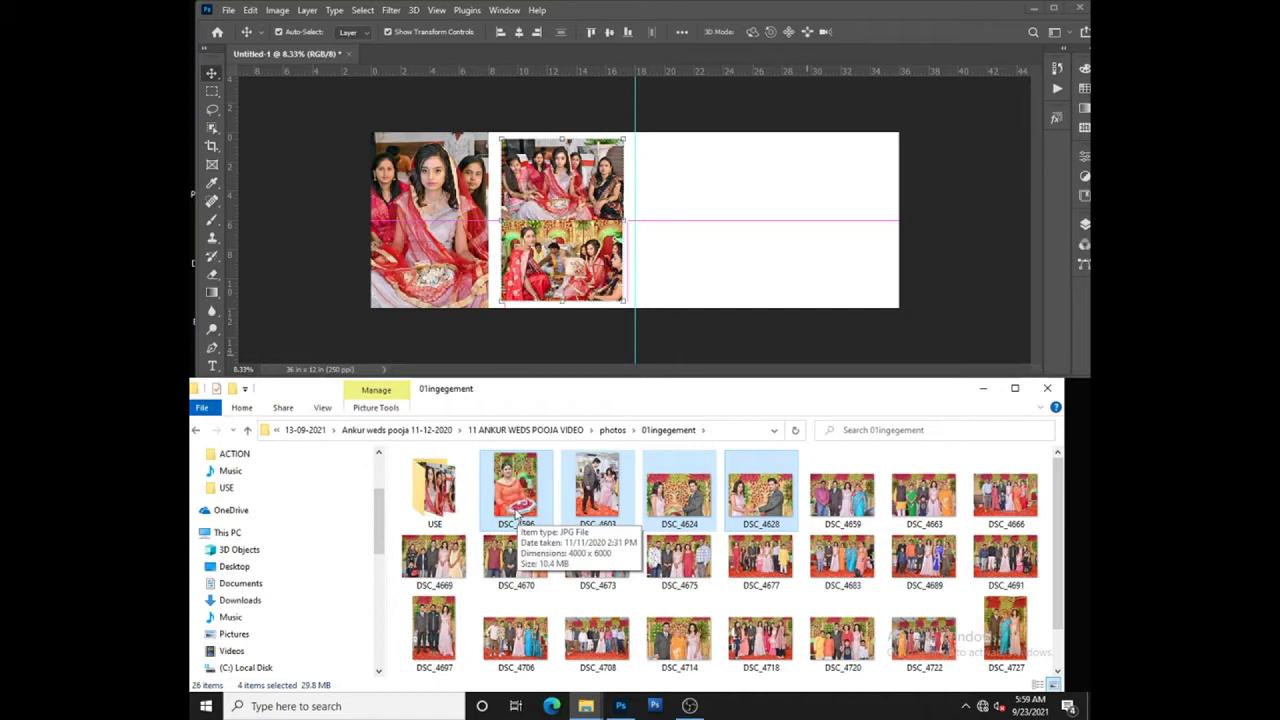
mouse_move(515, 512)
mouse_down()
mouse_move(688, 243)
mouse_move(803, 220)
mouse_up()
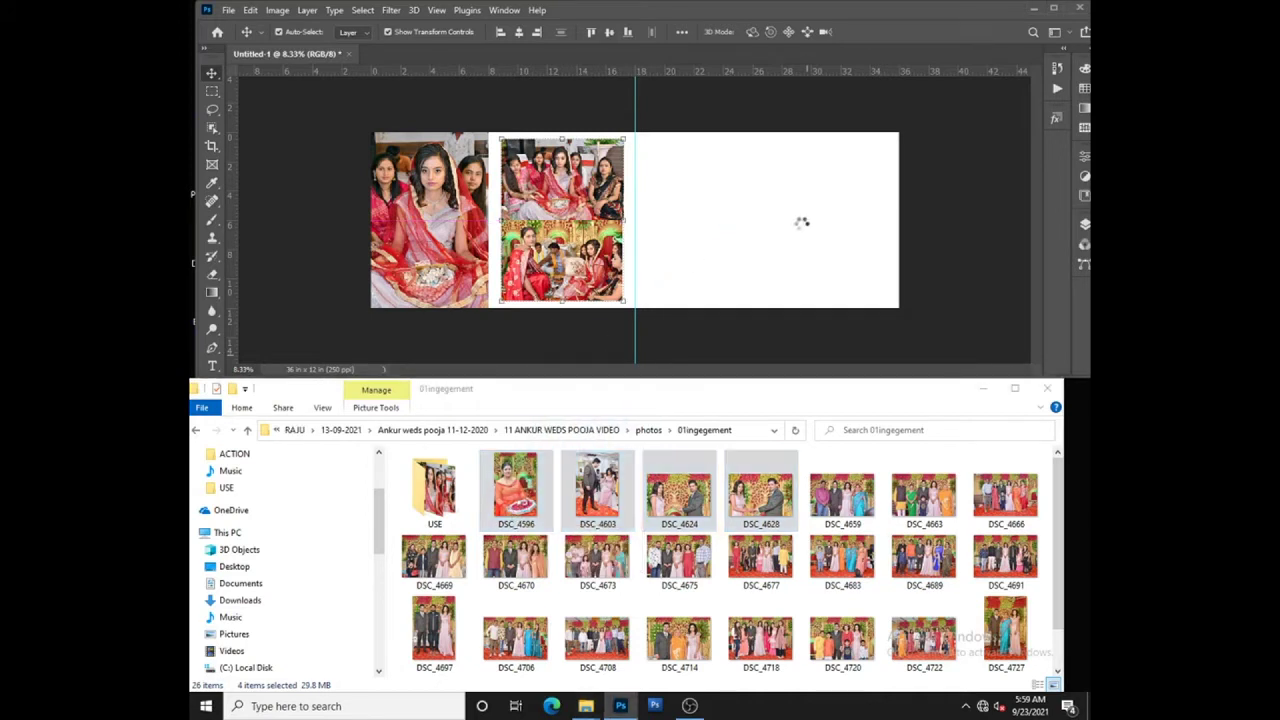
drag(751, 127, 708, 207)
key(Return)
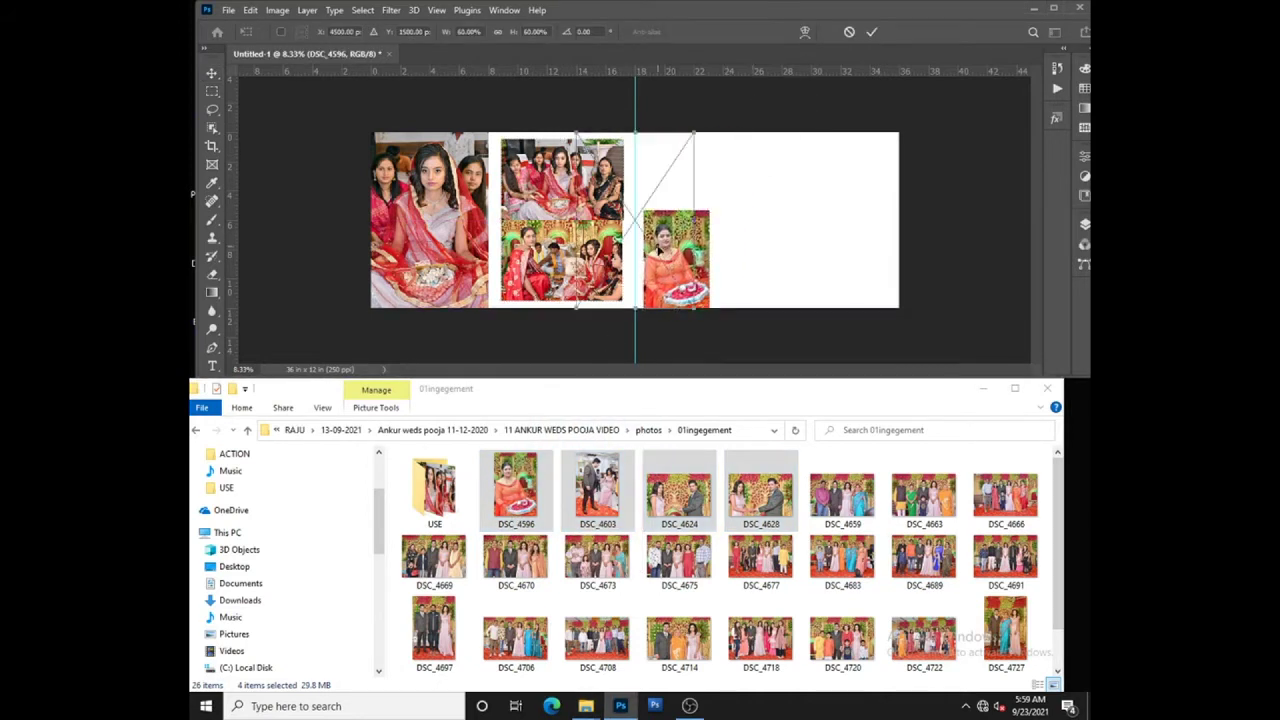
mouse_move(730, 160)
mouse_down()
mouse_move(740, 134)
mouse_move(825, 138)
mouse_up()
key(Return)
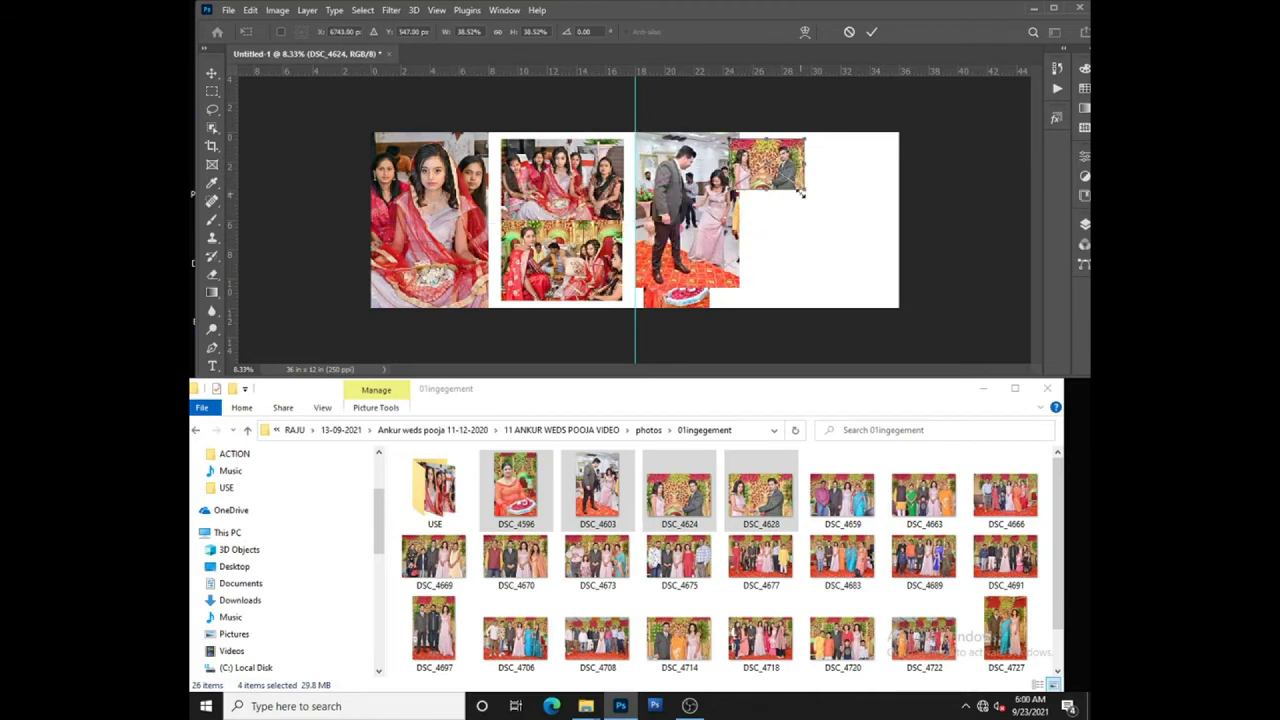
key(Return)
drag(618, 216, 875, 300)
key(Return)
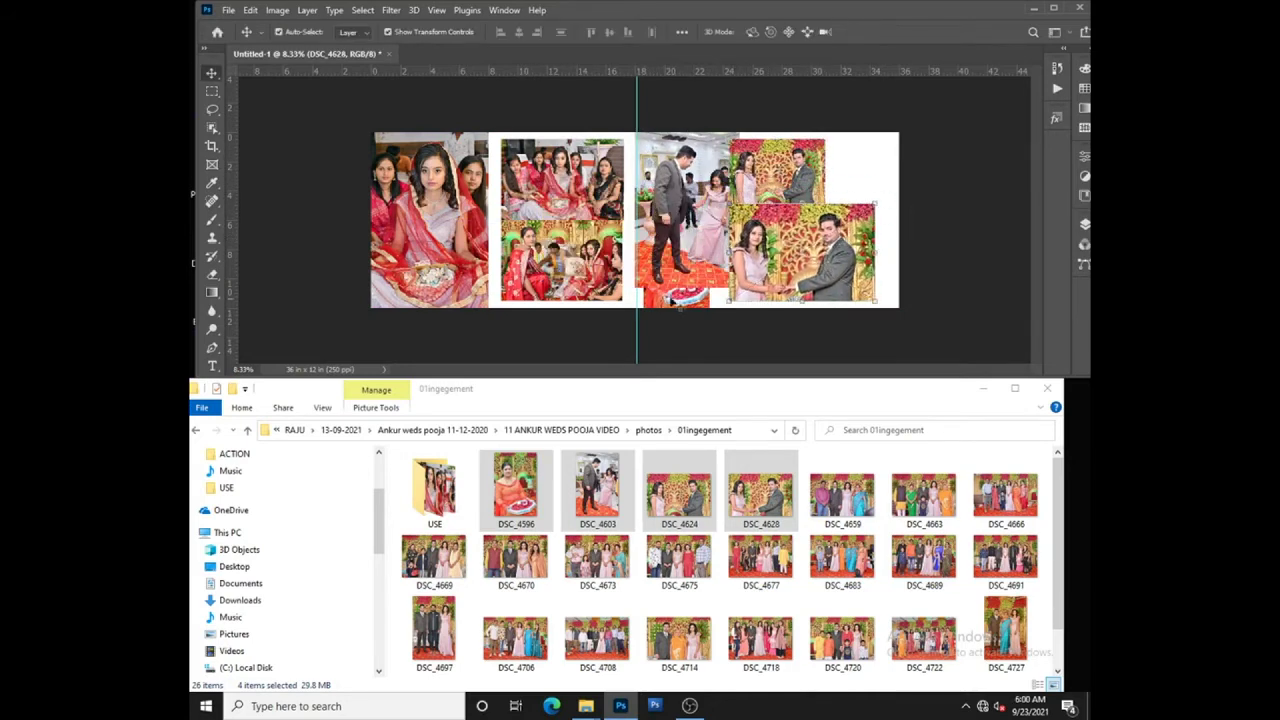
Step: Refit the orange-dress portrait and right-page couple photos, then view the spread full screen
key(Return)
key(Return)
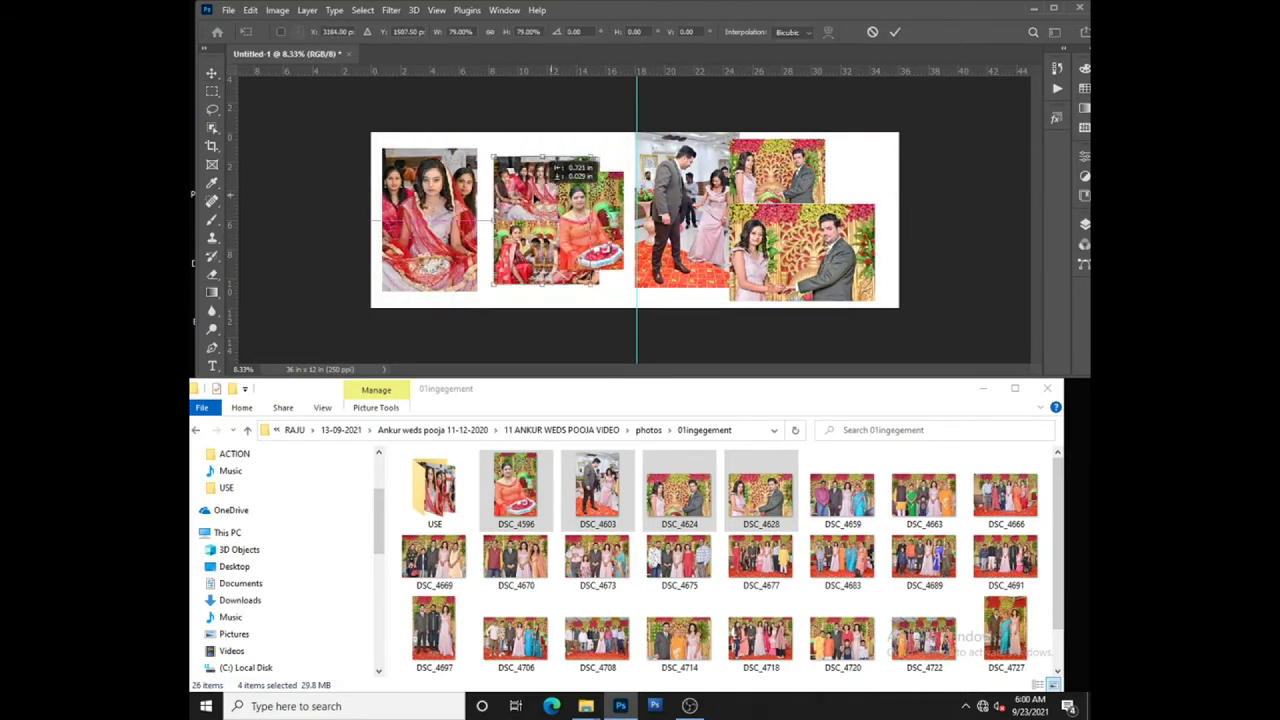
mouse_move(600, 200)
mouse_down()
mouse_move(527, 162)
mouse_move(636, 184)
mouse_up()
key(Return)
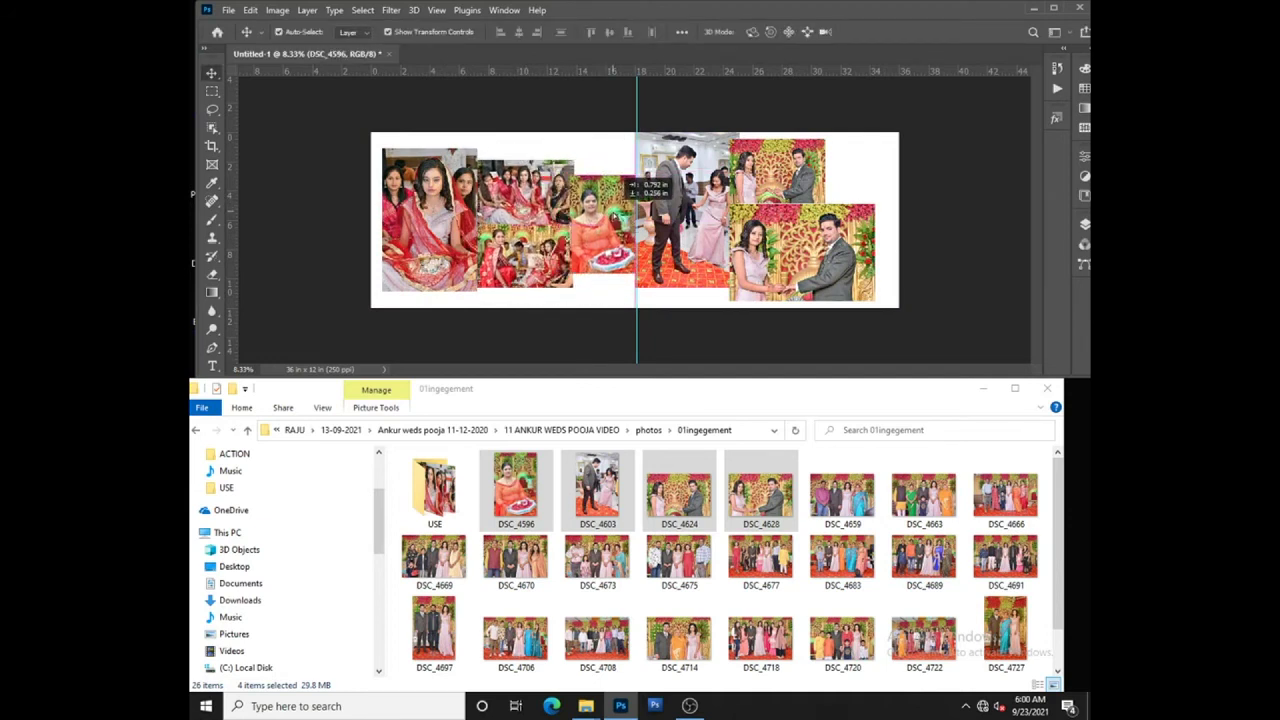
key(ctrl+t)
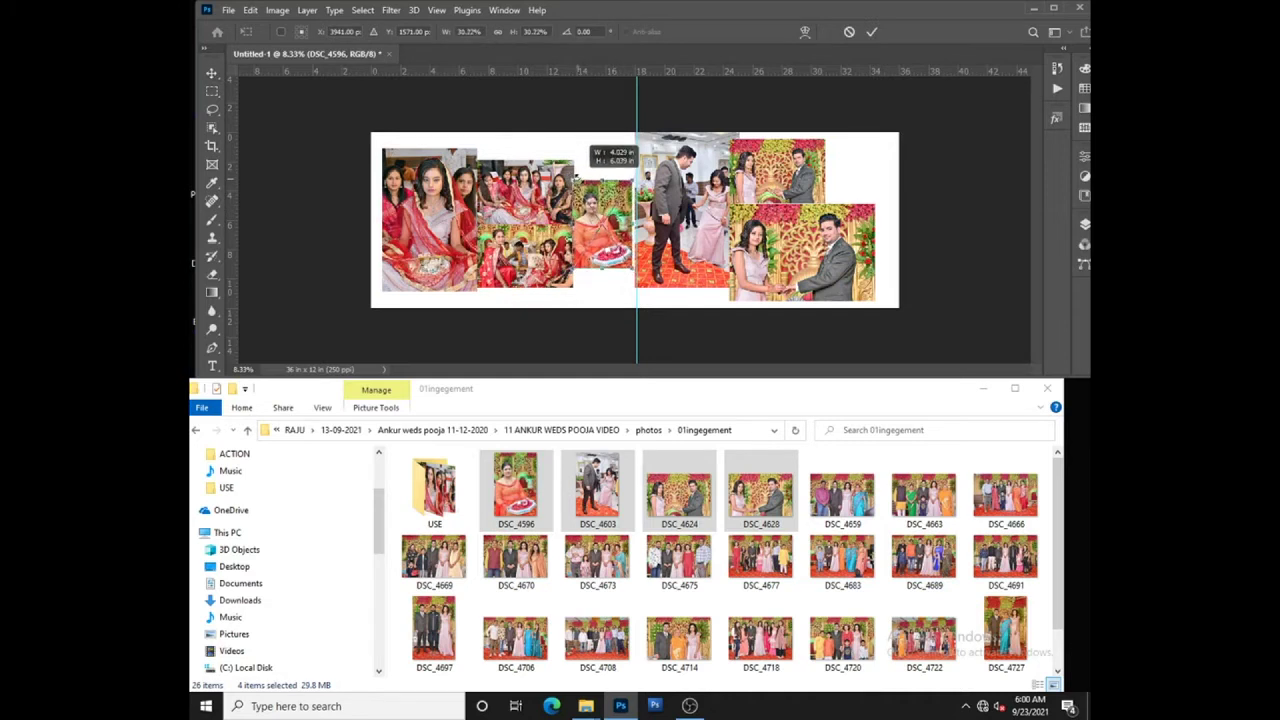
key(Return)
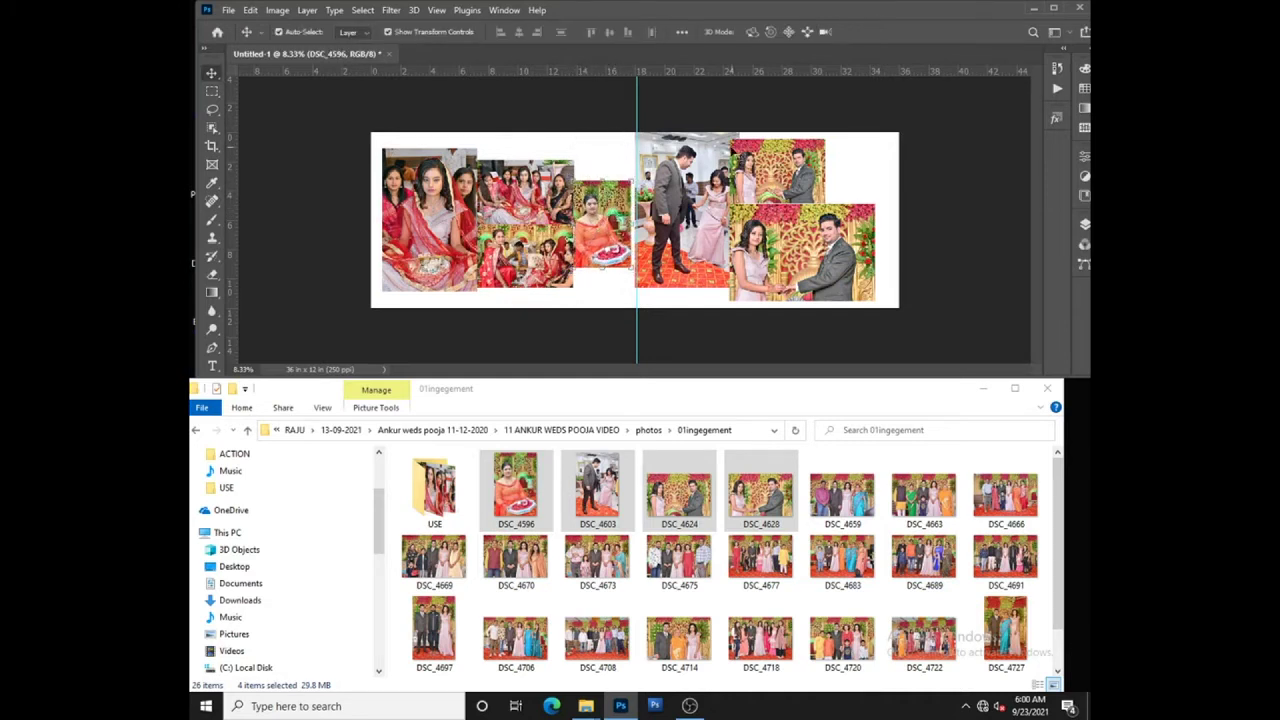
drag(778, 170, 825, 170)
mouse_move(875, 301)
mouse_down()
mouse_move(862, 292)
mouse_move(888, 300)
mouse_up()
key(Return)
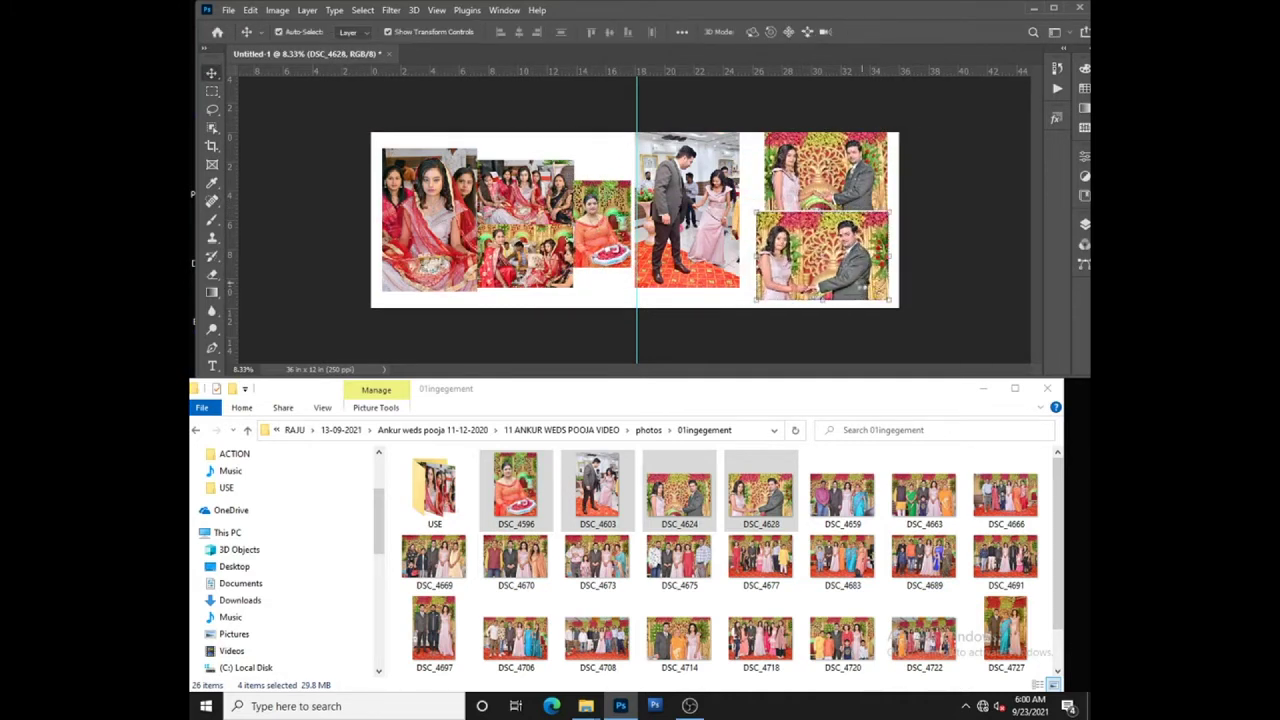
click(959, 184)
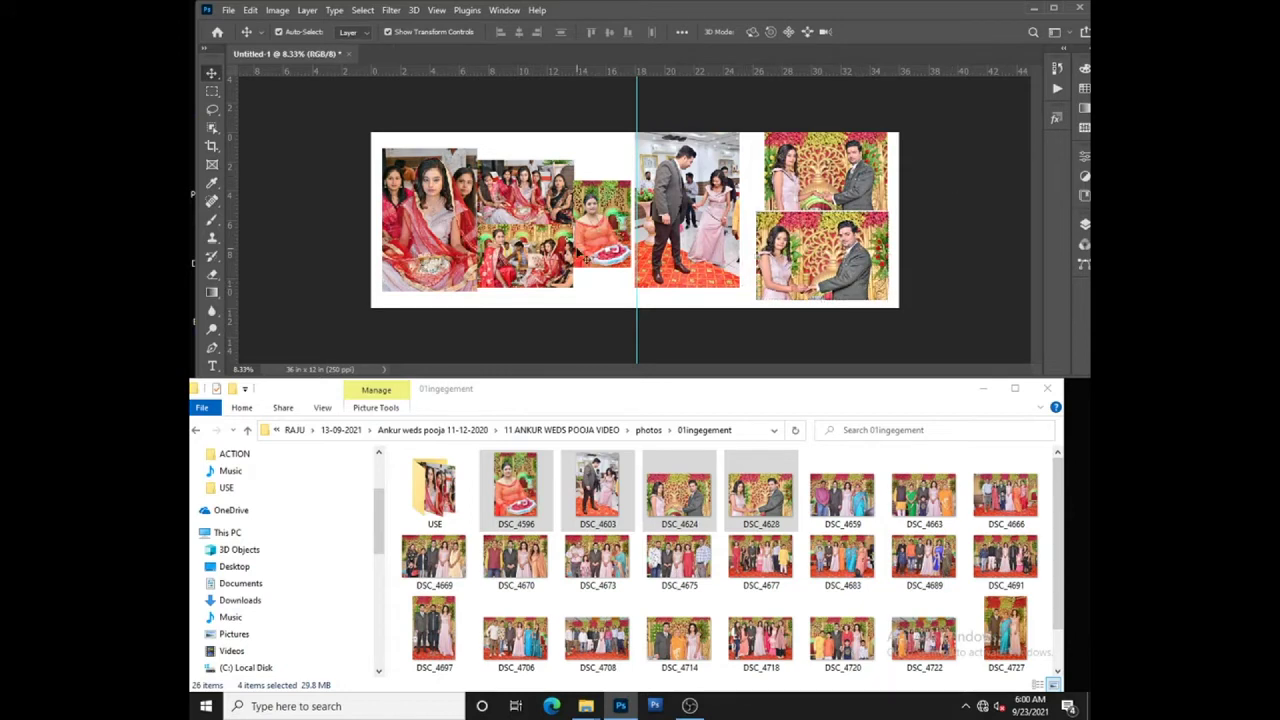
key(f)
key(ctrl+0)
Step: Draw a closed curved Pen path along the standing couple photo's right side
key(ctrl+minus)
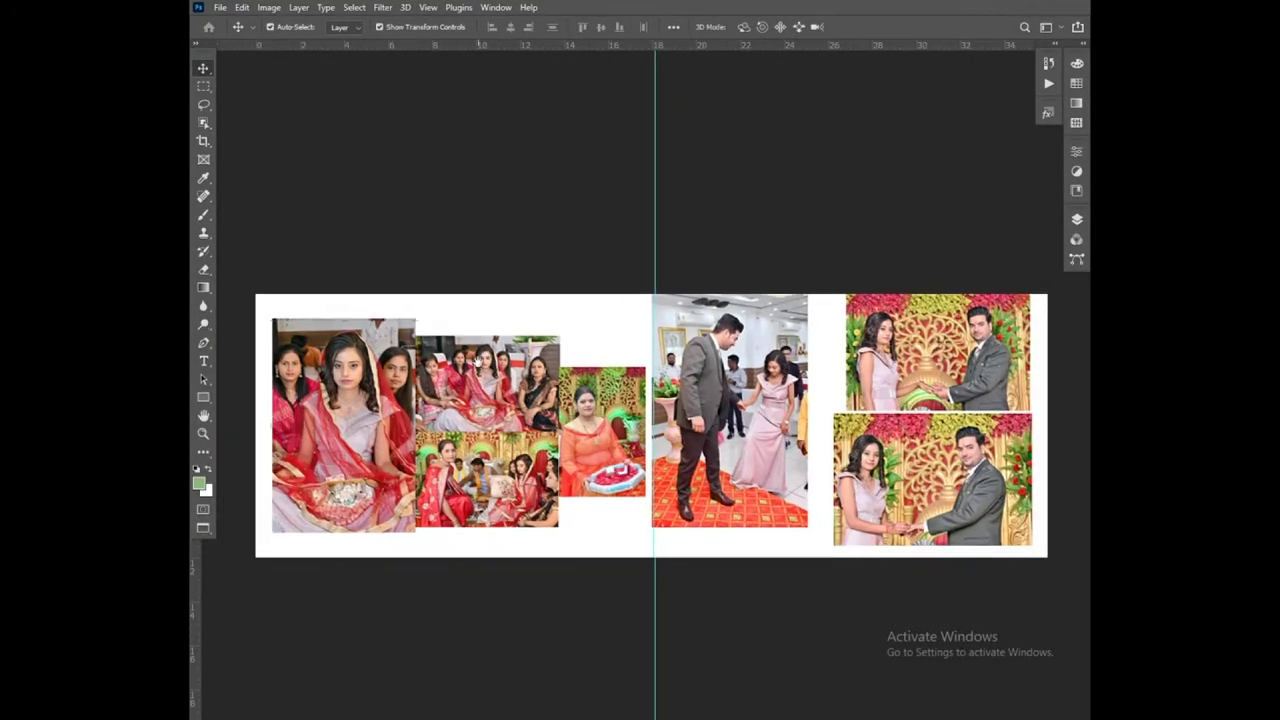
click(700, 340)
key(p)
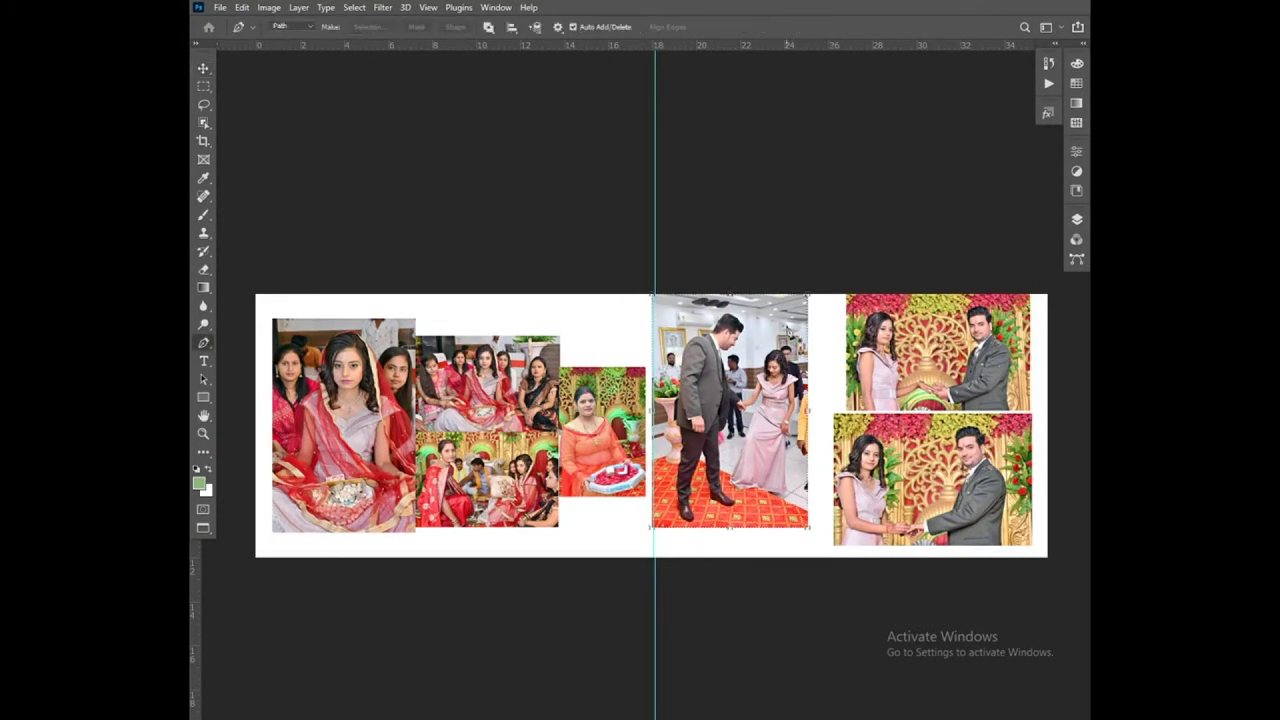
click(768, 292)
drag(745, 555, 752, 577)
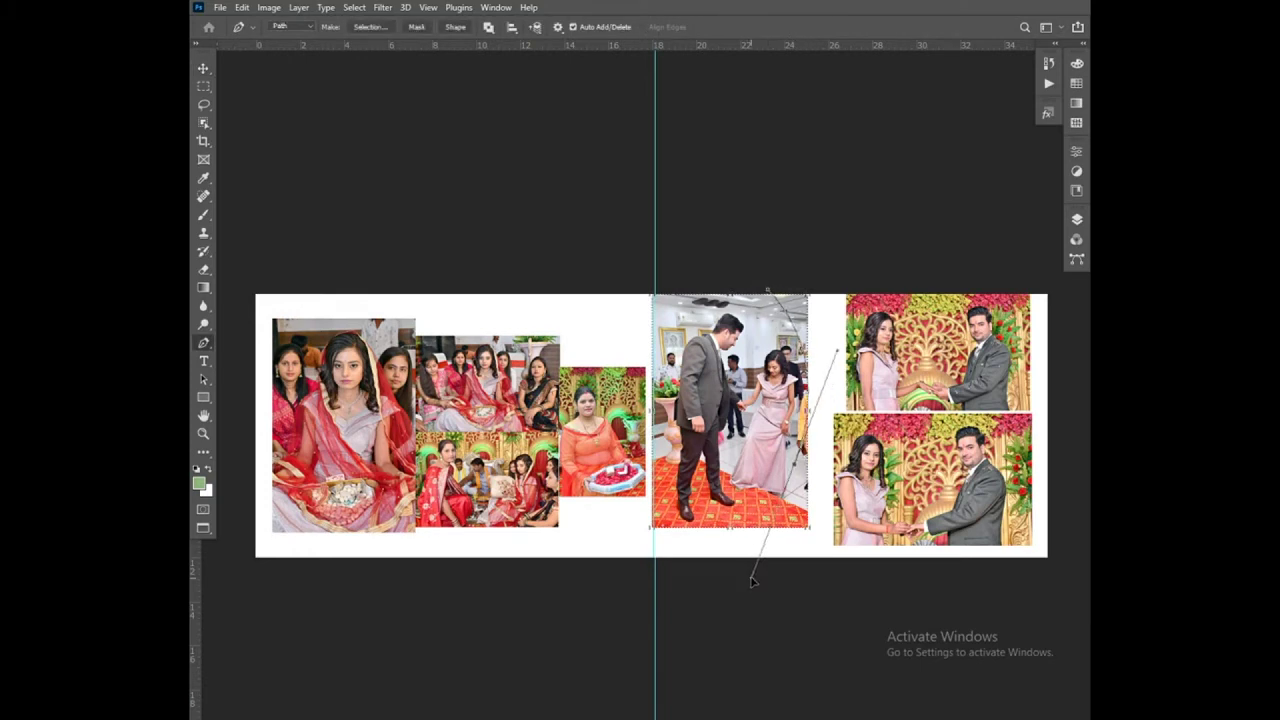
click(810, 534)
alt+click(809, 531)
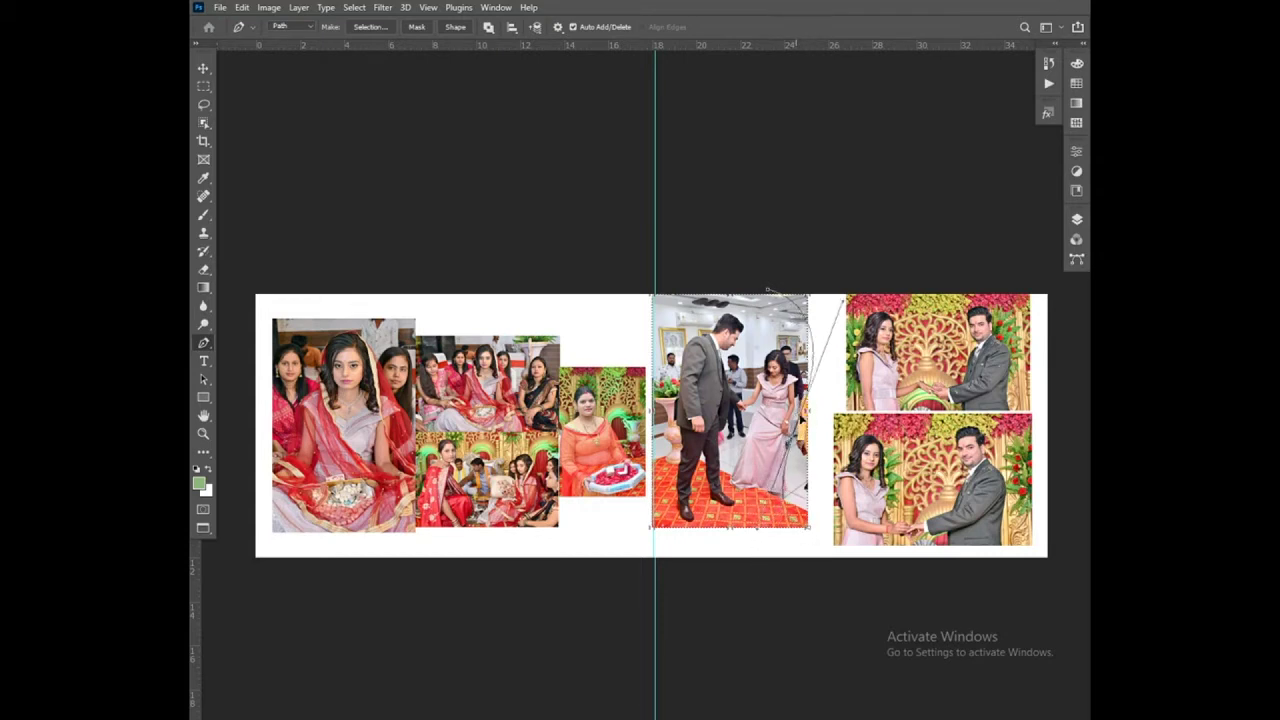
click(809, 295)
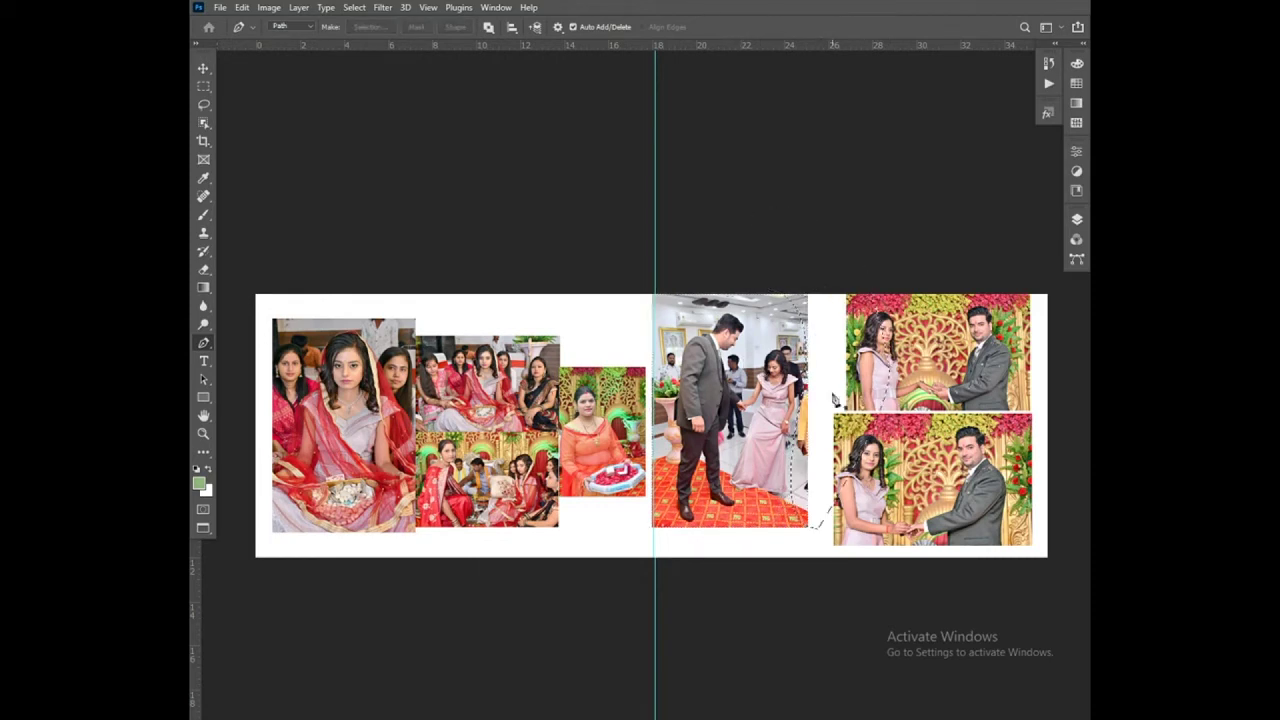
Step: Delete the standing couple photo's area outside the curved path
key(o)
click(795, 343)
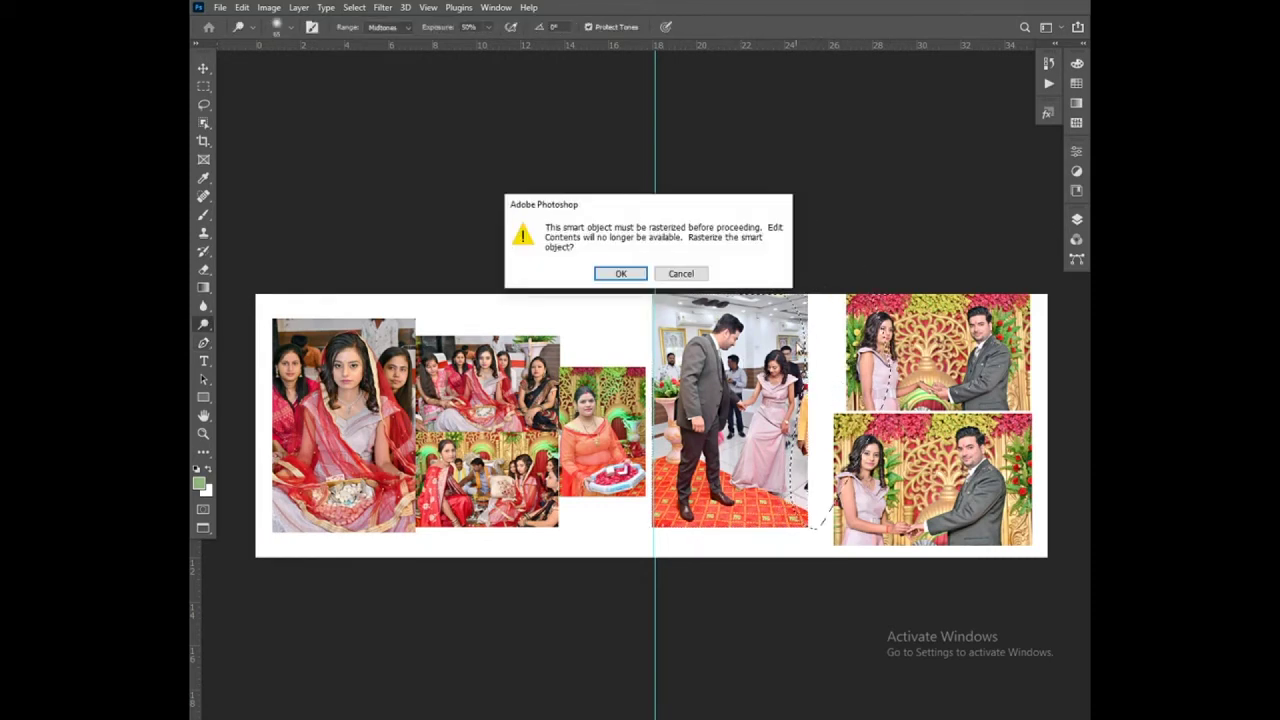
key(Return)
click(1077, 219)
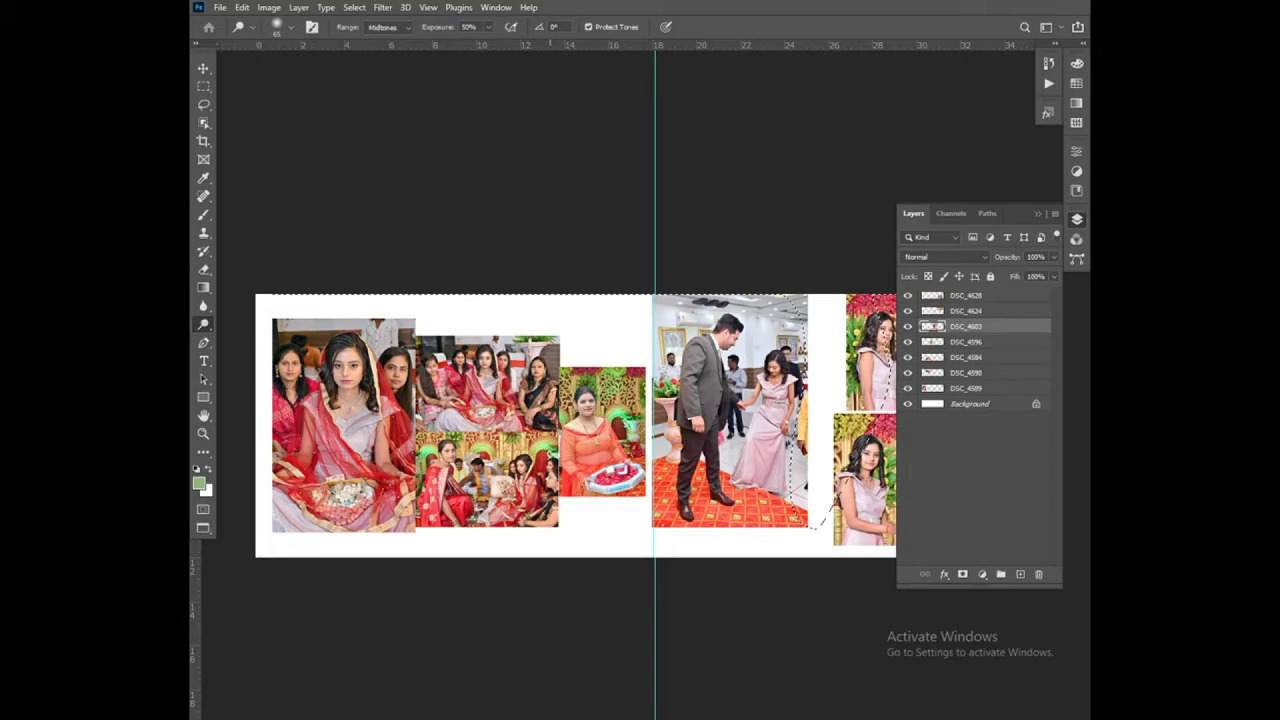
key(v)
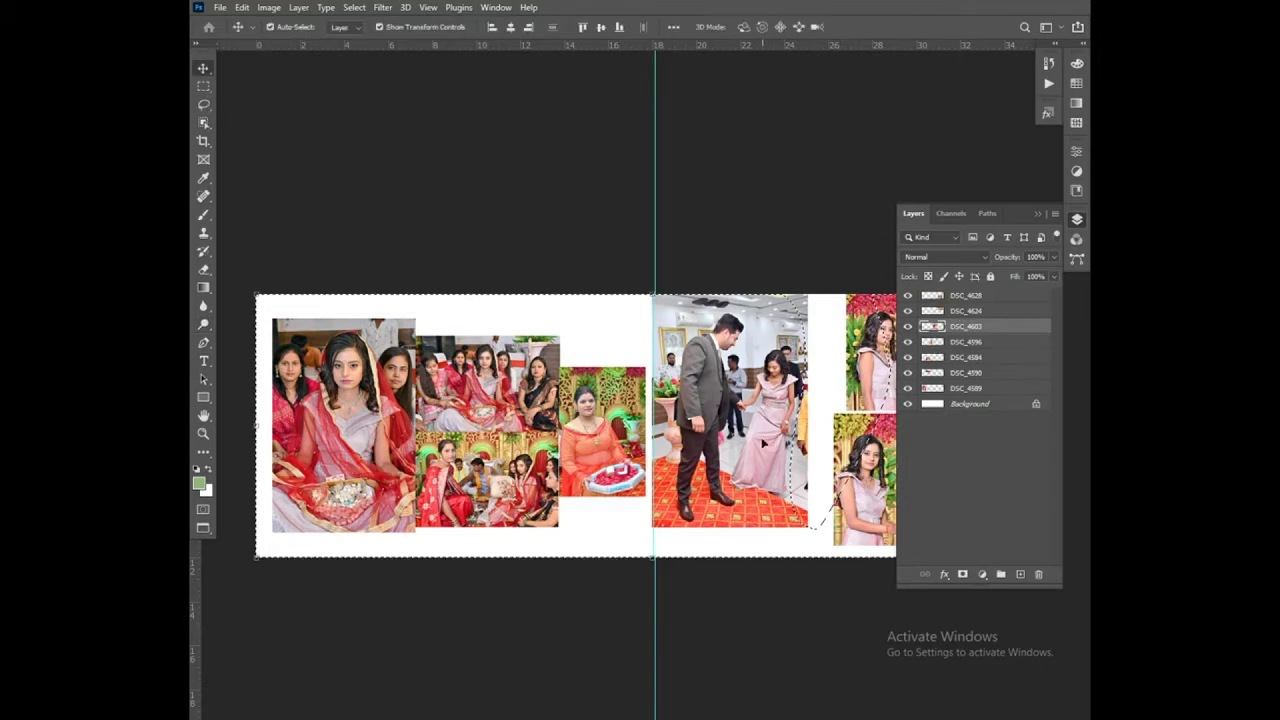
key(Delete)
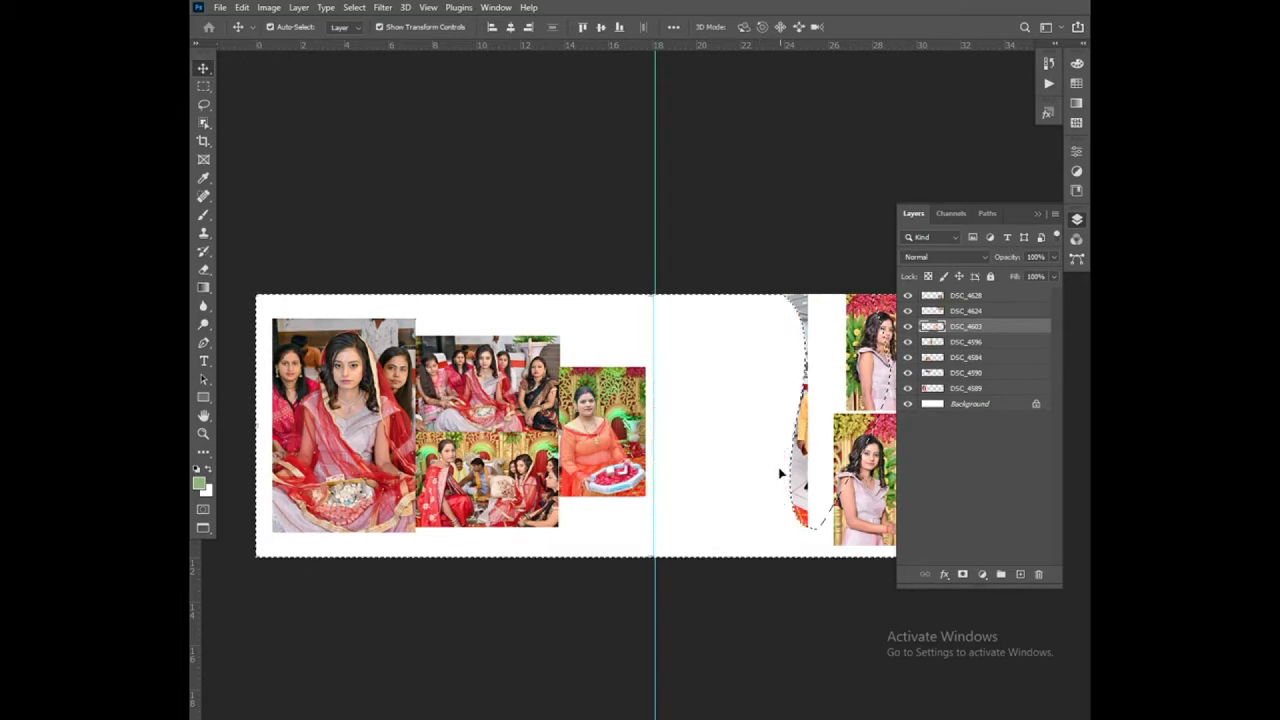
key(ctrl+z)
key(ctrl+shift+i)
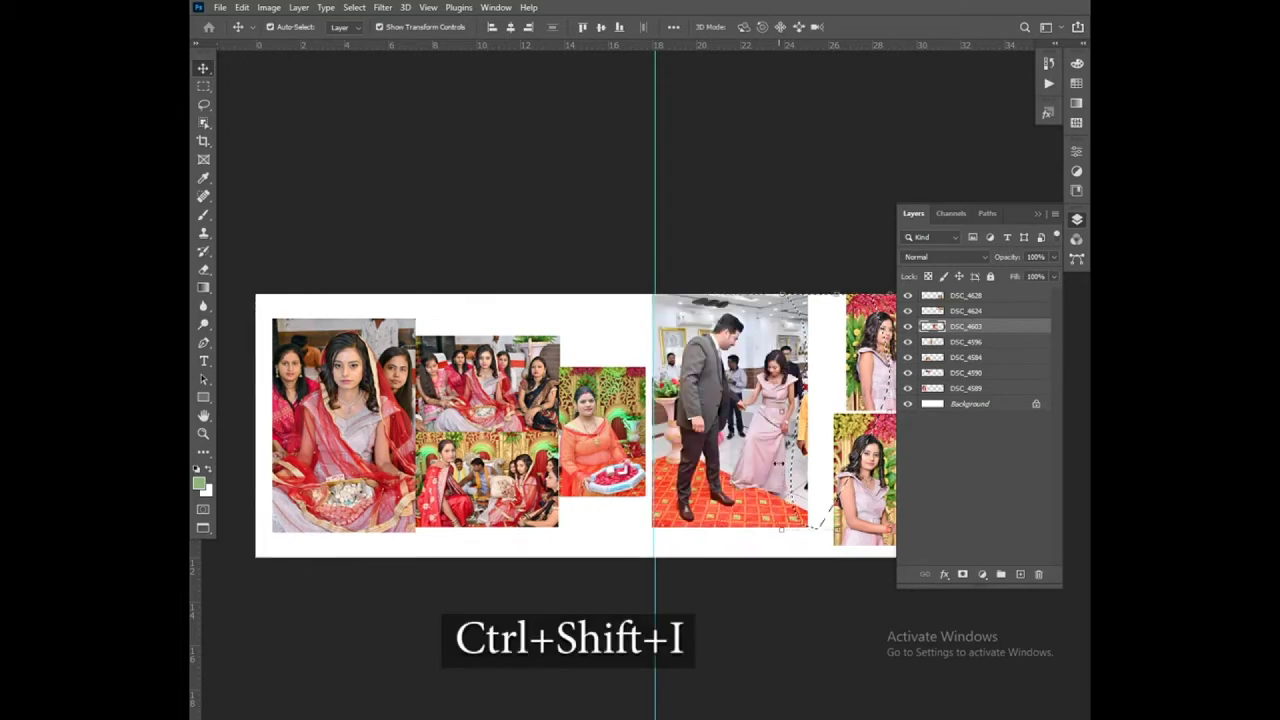
key(Delete)
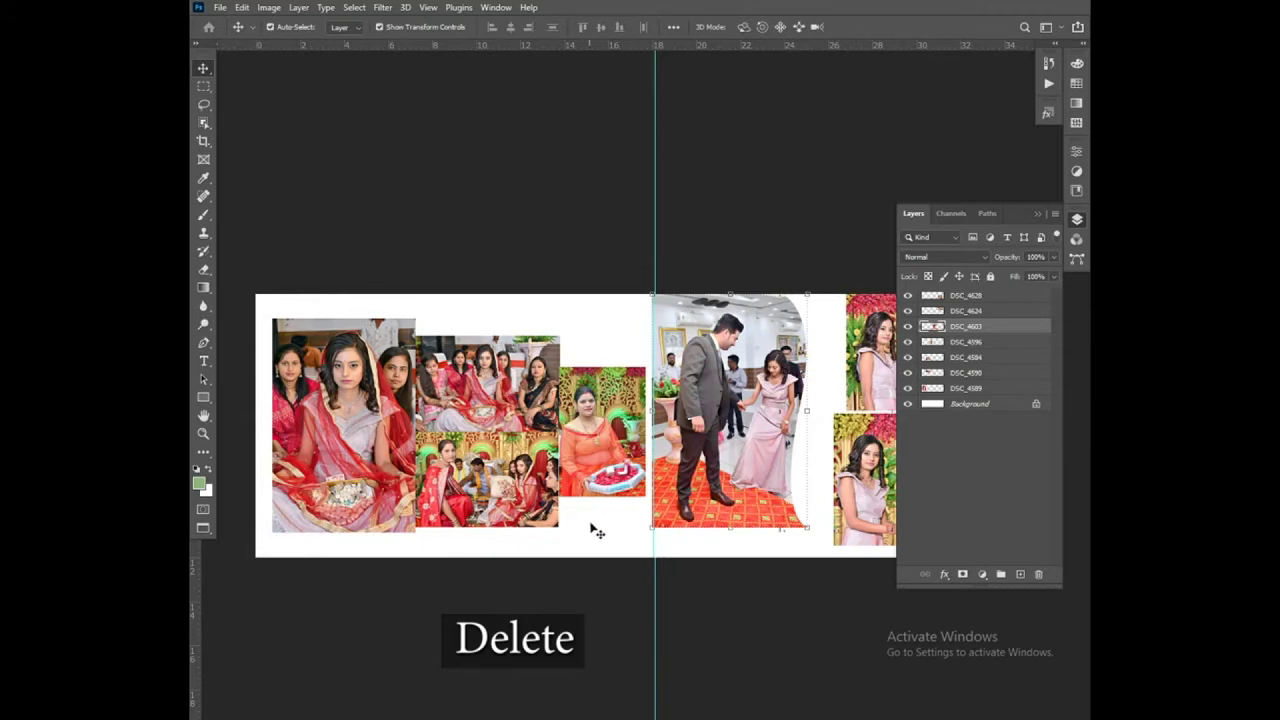
Step: Invert the Background to black and shrink the lower-right couple photo
right_click(594, 527)
click(620, 537)
key(ctrl+i)
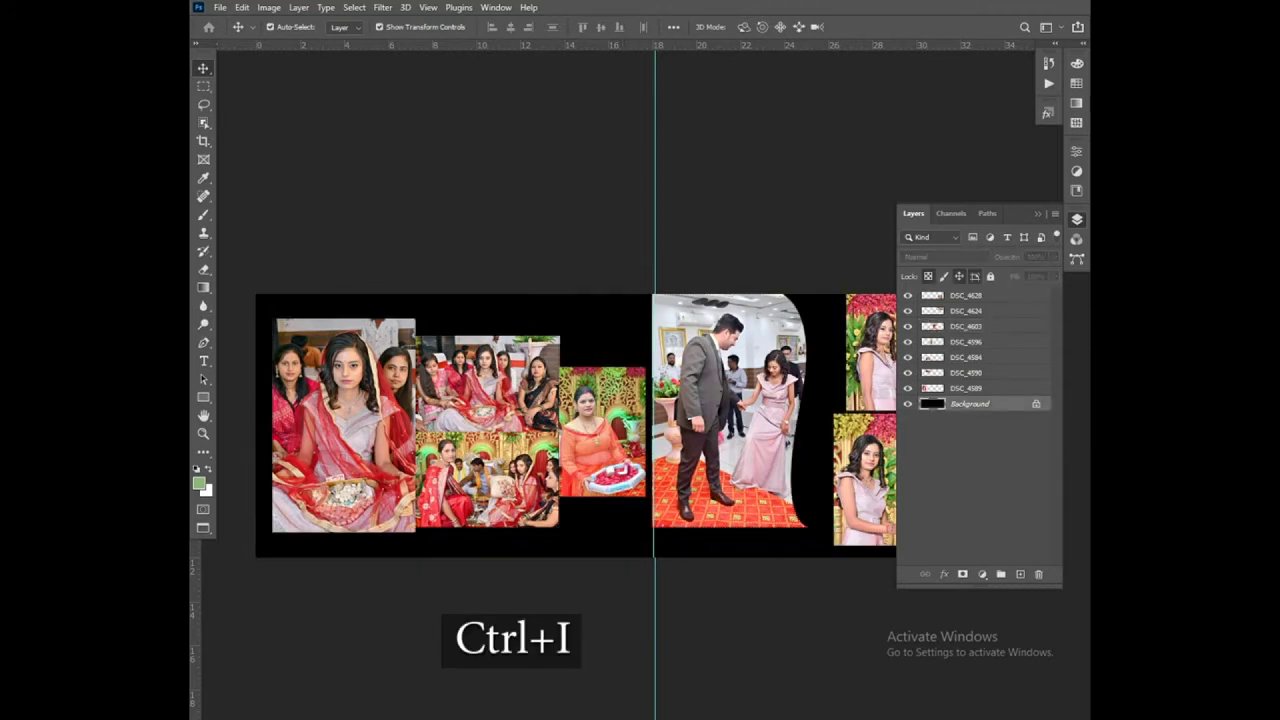
click(1040, 216)
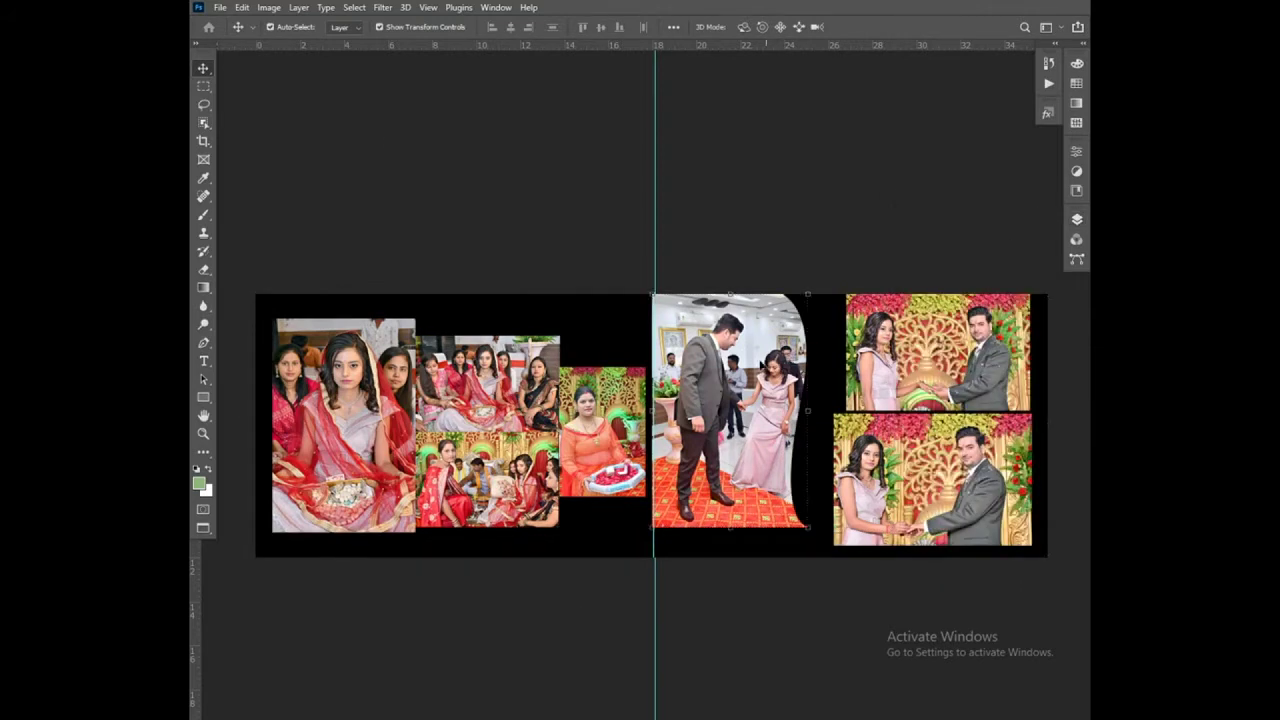
drag(755, 355, 760, 368)
click(919, 468)
key(ctrl+t)
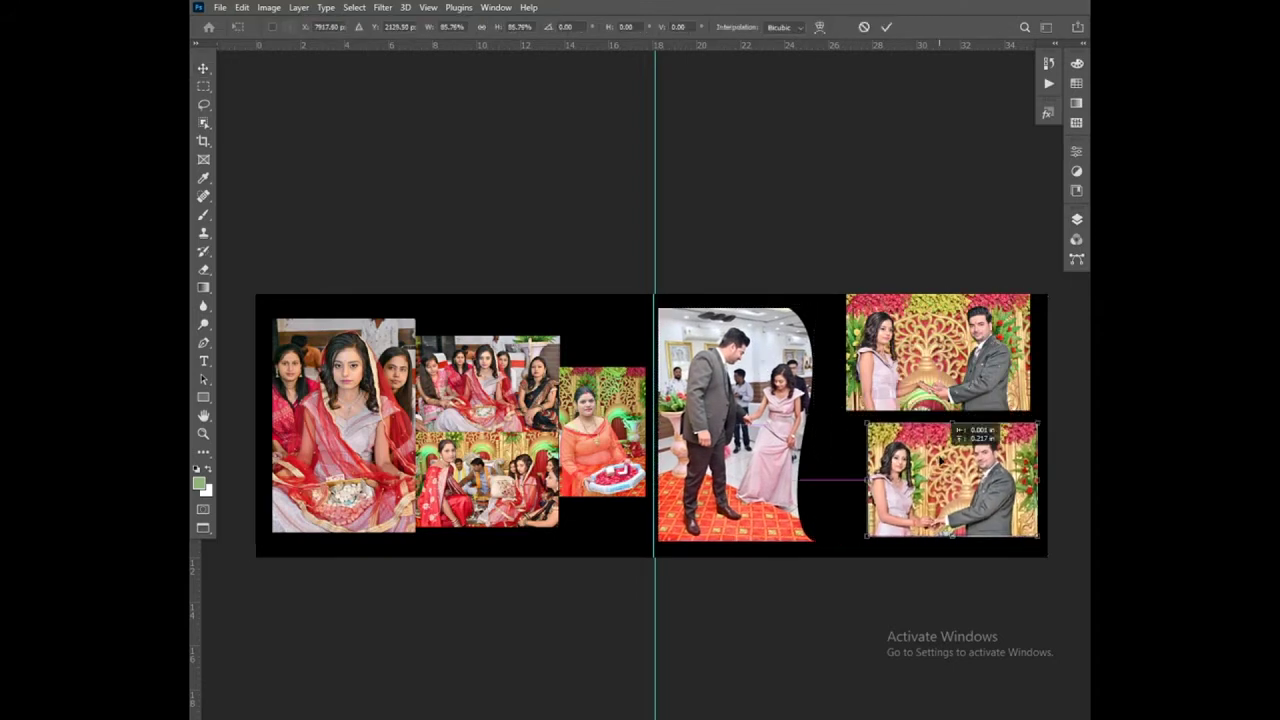
drag(1031, 545, 990, 524)
Step: Draw an elliptical selection over the lower-right couple photo
right_click(204, 86)
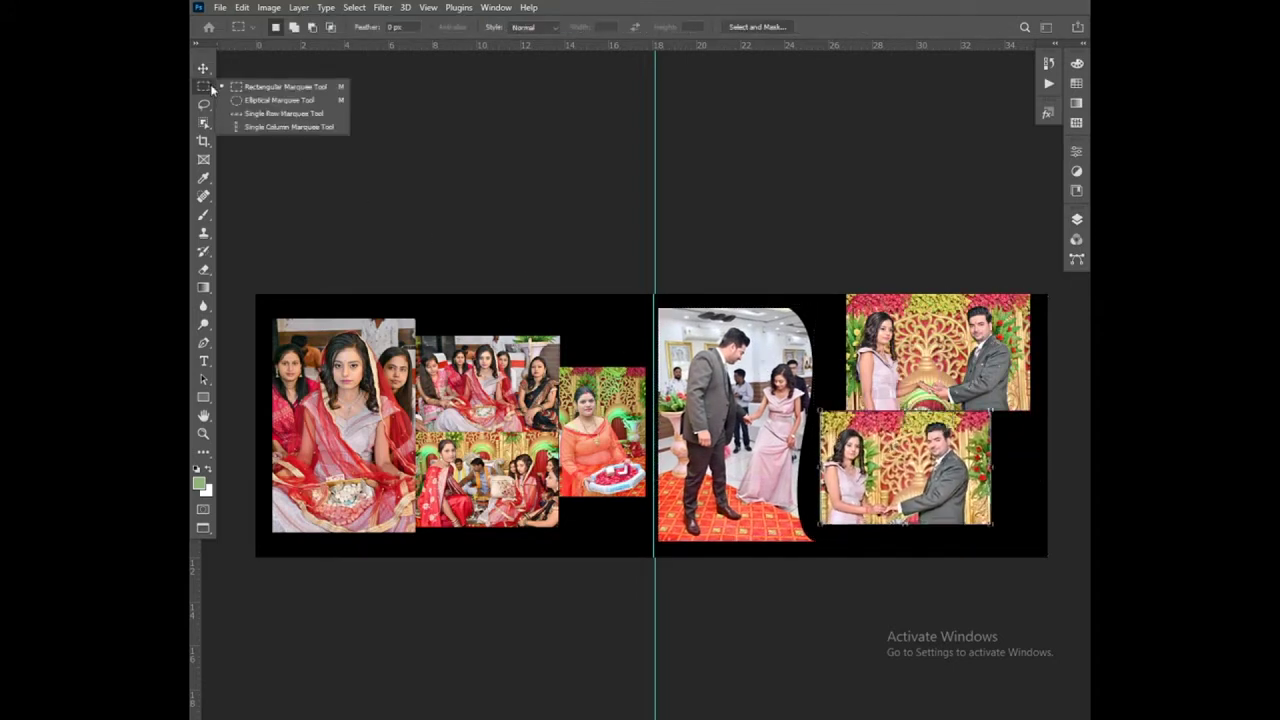
click(208, 88)
right_click(210, 92)
click(270, 100)
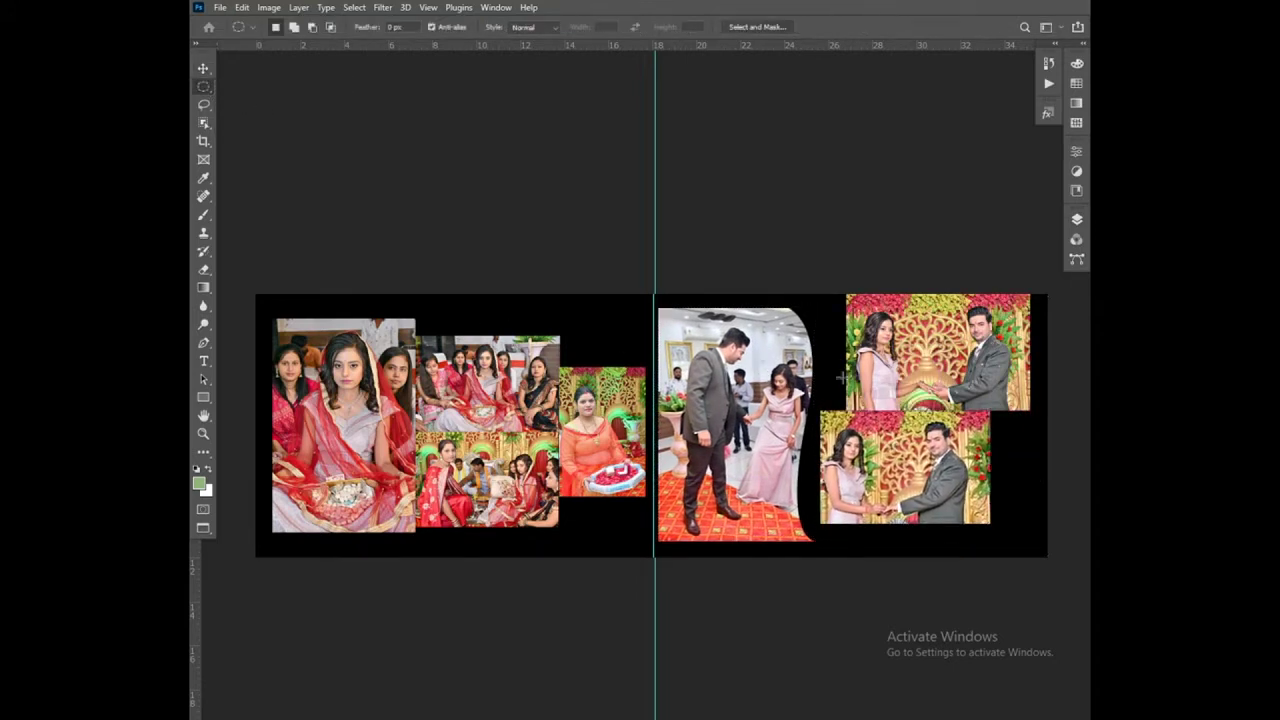
key(shift+m)
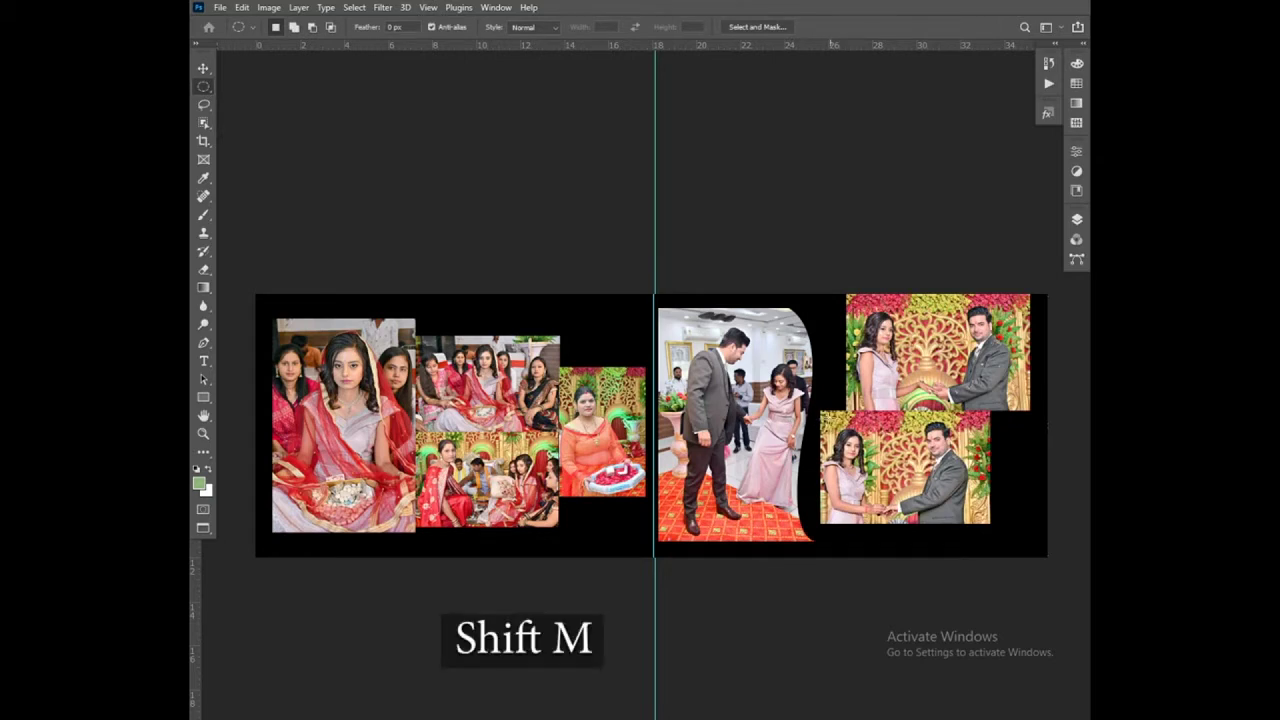
drag(820, 412, 988, 522)
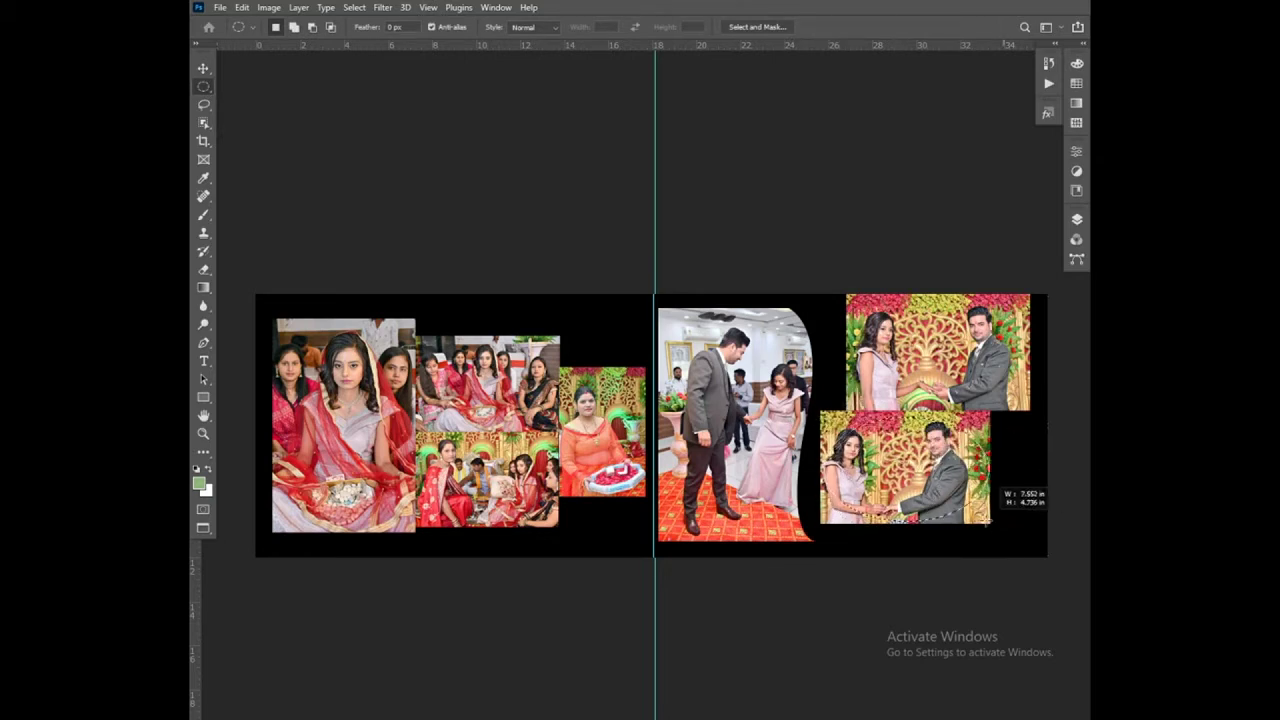
drag(988, 522, 925, 478)
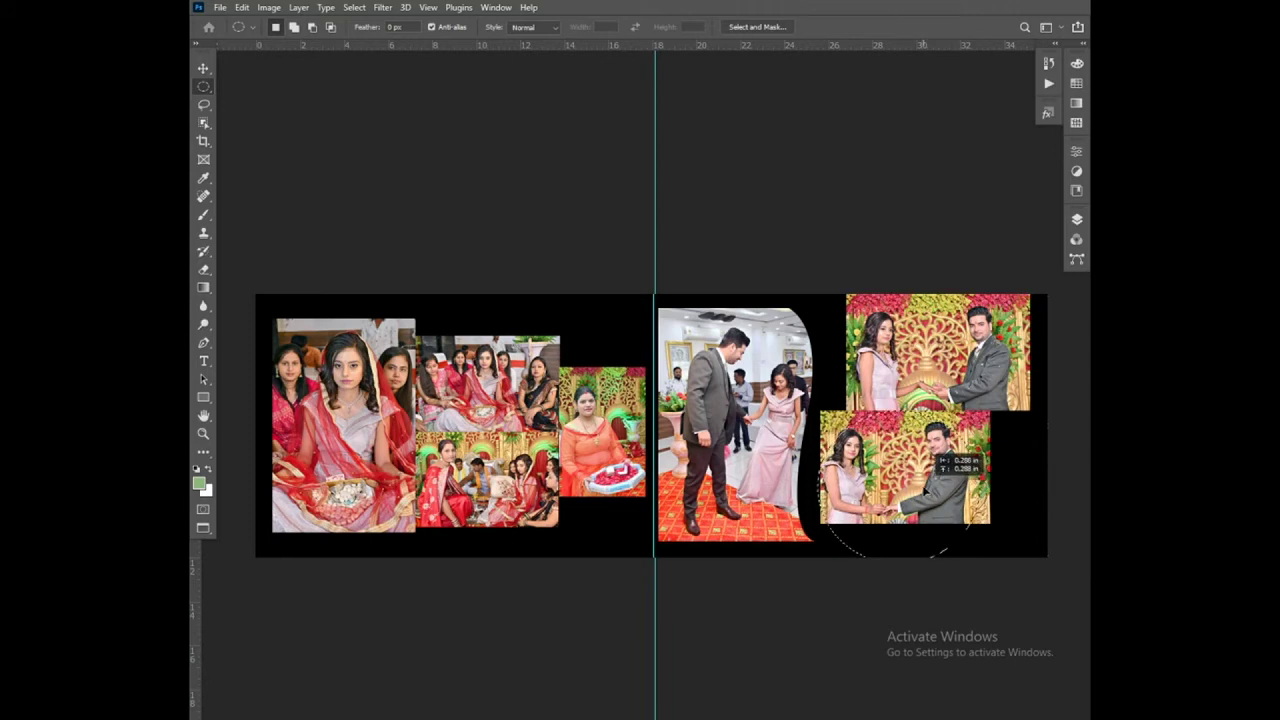
ctrl+right_click(915, 468)
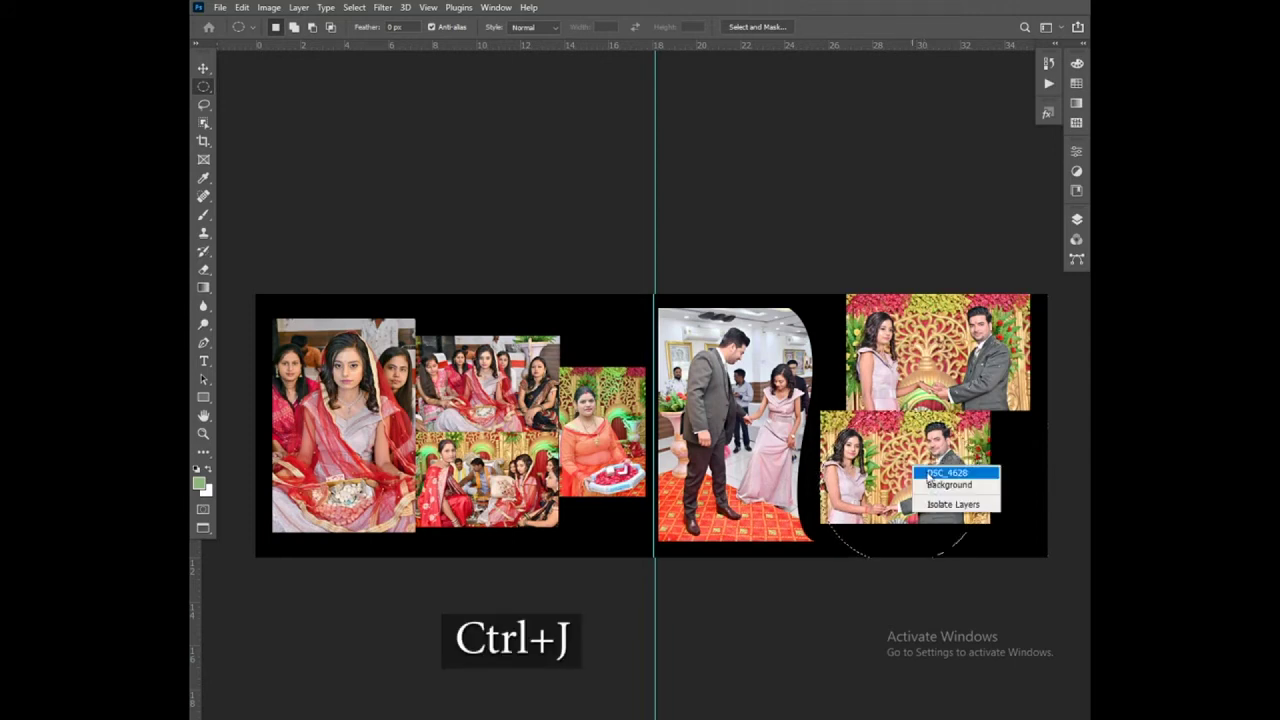
click(928, 472)
Step: Draw an oval over the top-right photo and clip both photos into circles
drag(840, 286, 957, 374)
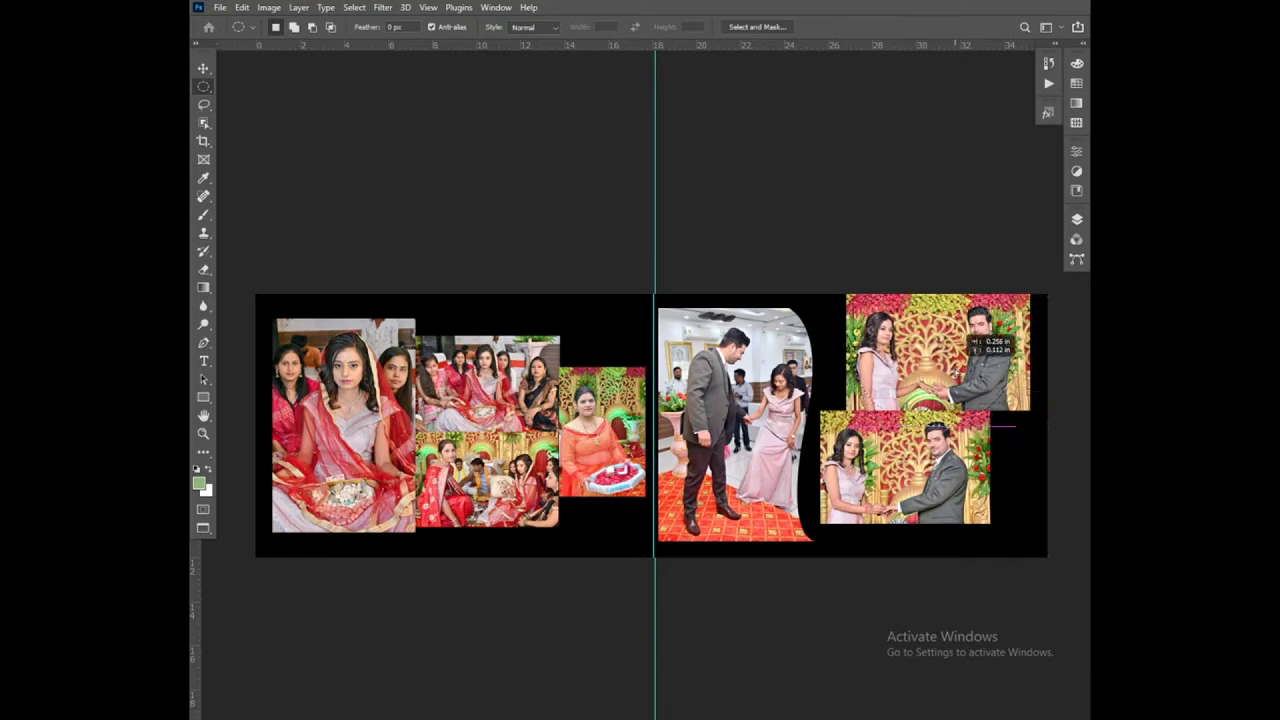
ctrl+right_click(941, 347)
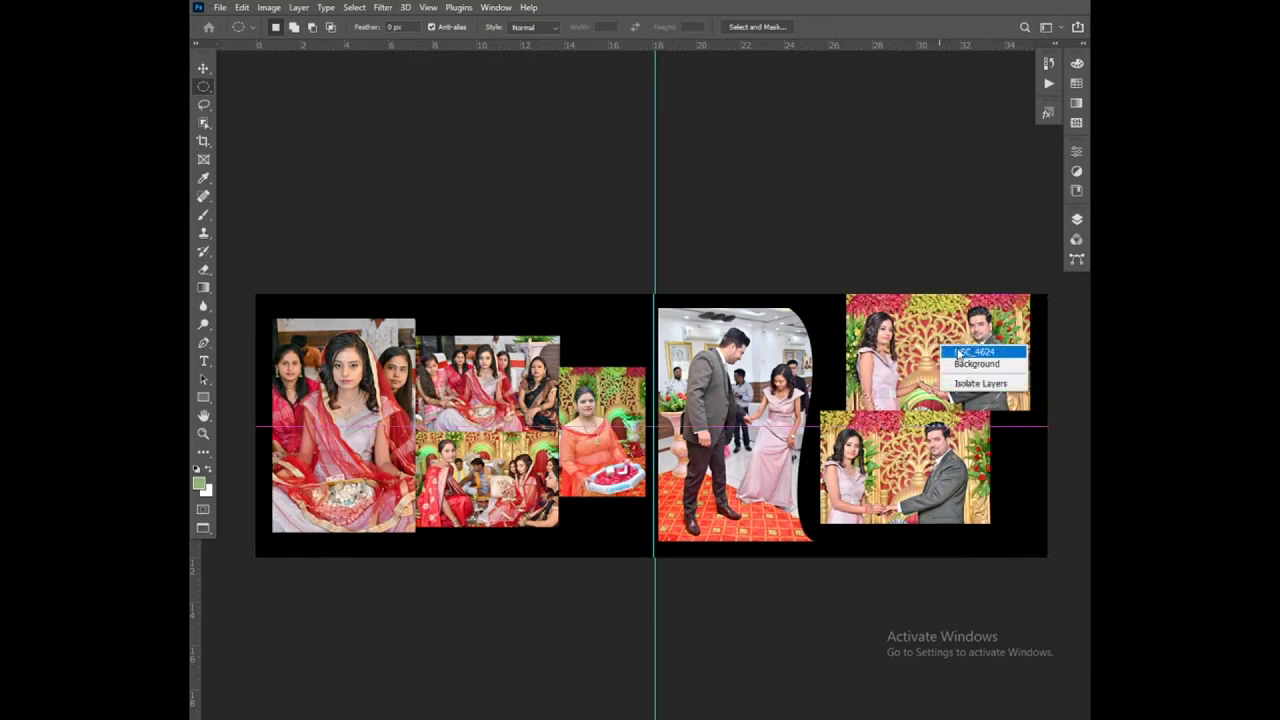
click(958, 352)
key(v)
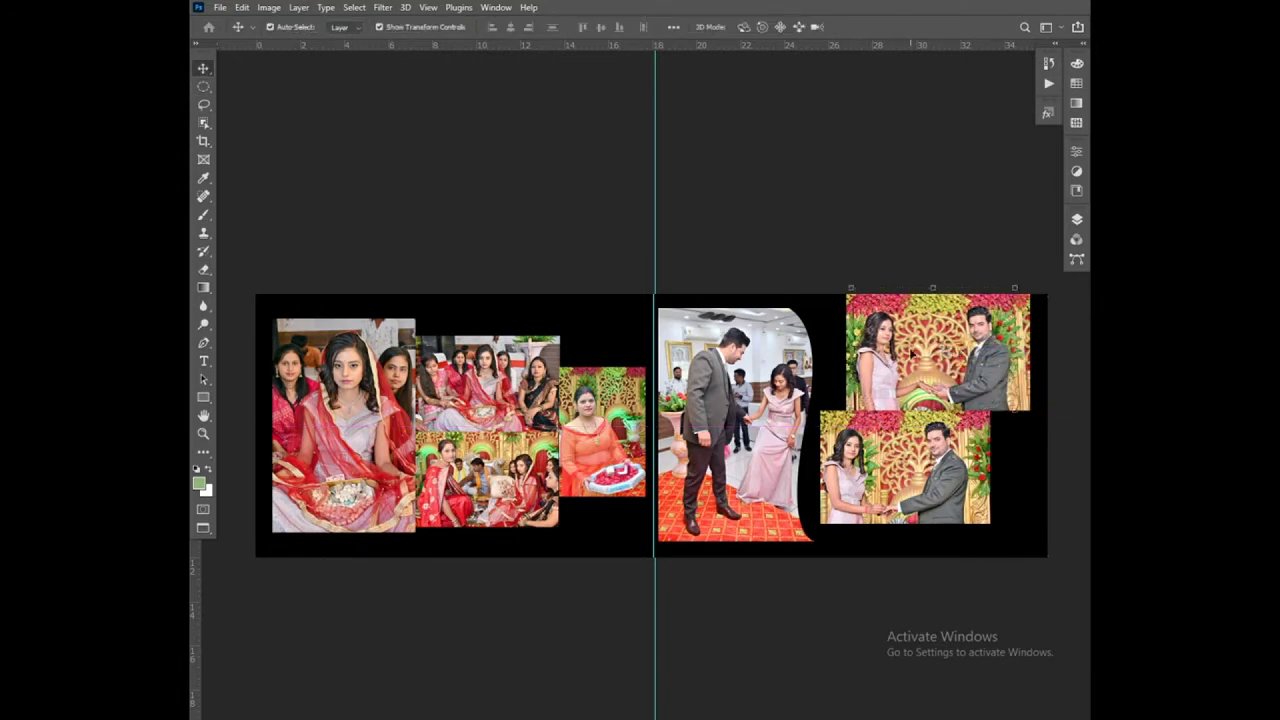
right_click(910, 352)
click(951, 368)
right_click(890, 450)
click(920, 472)
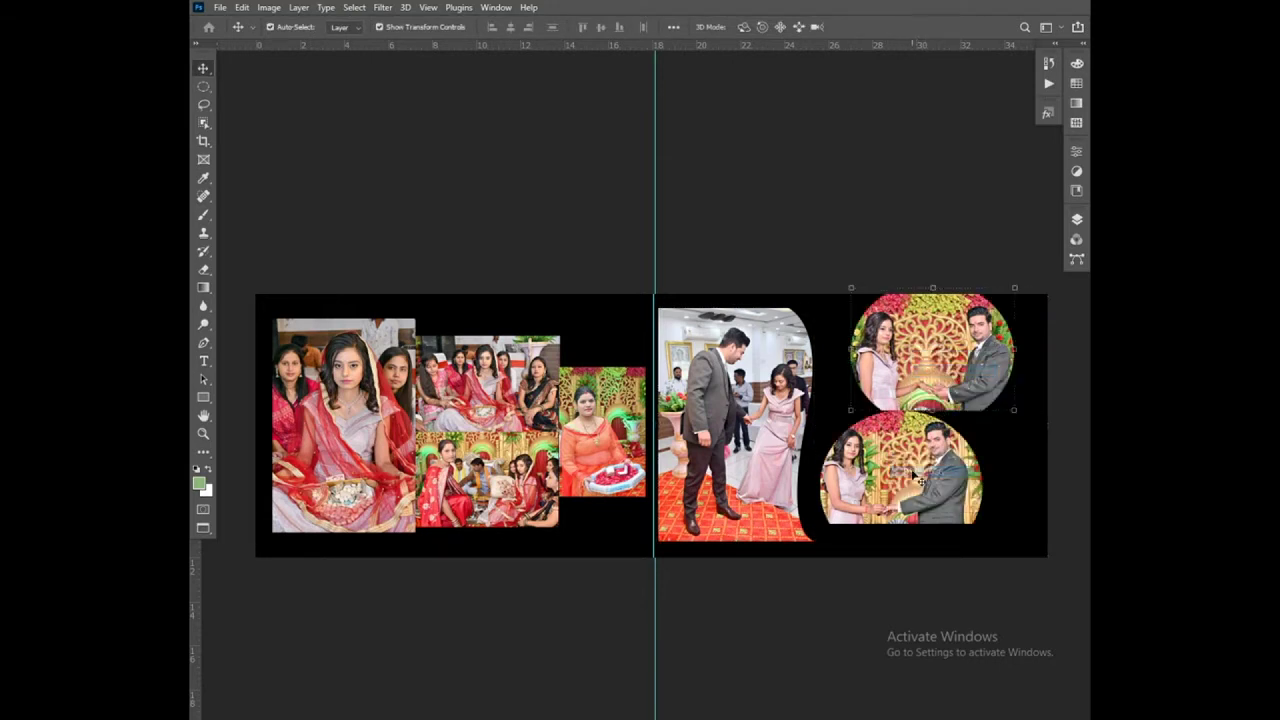
Step: Move and enlarge the two circular photos down the right edge
drag(918, 478, 964, 512)
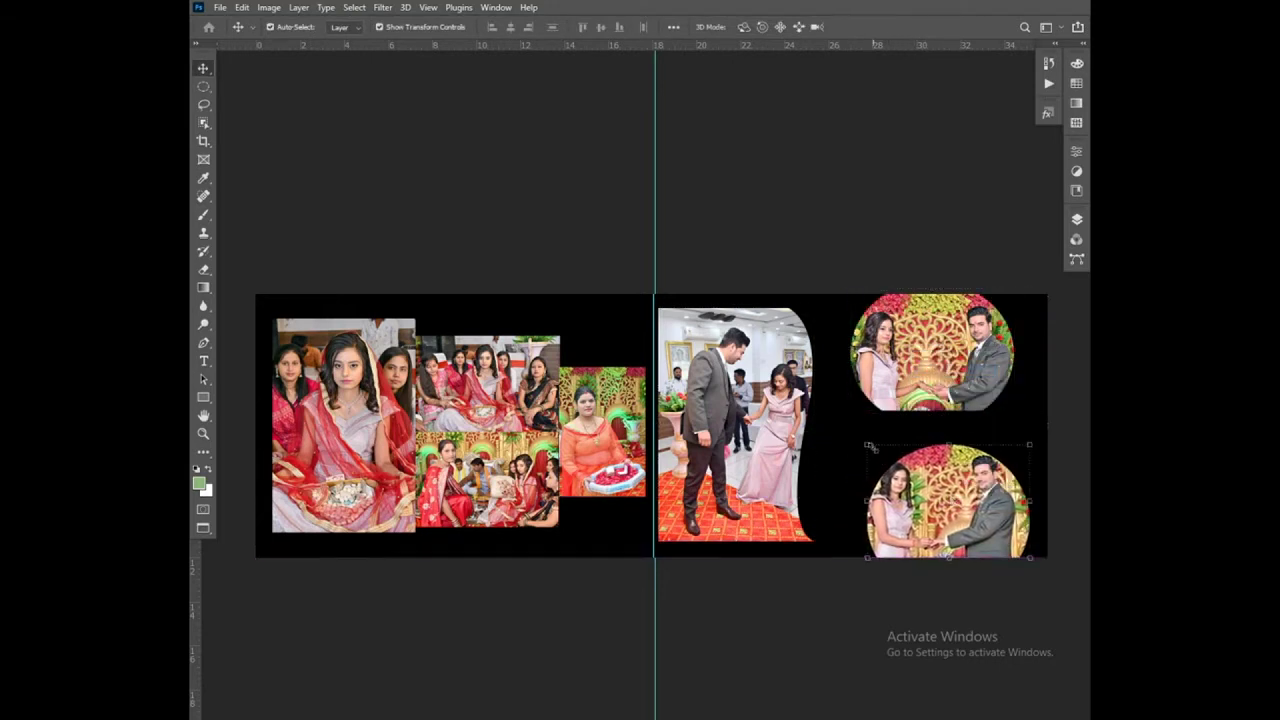
mouse_move(868, 446)
mouse_down()
mouse_move(824, 414)
mouse_move(830, 432)
mouse_up()
click(950, 377)
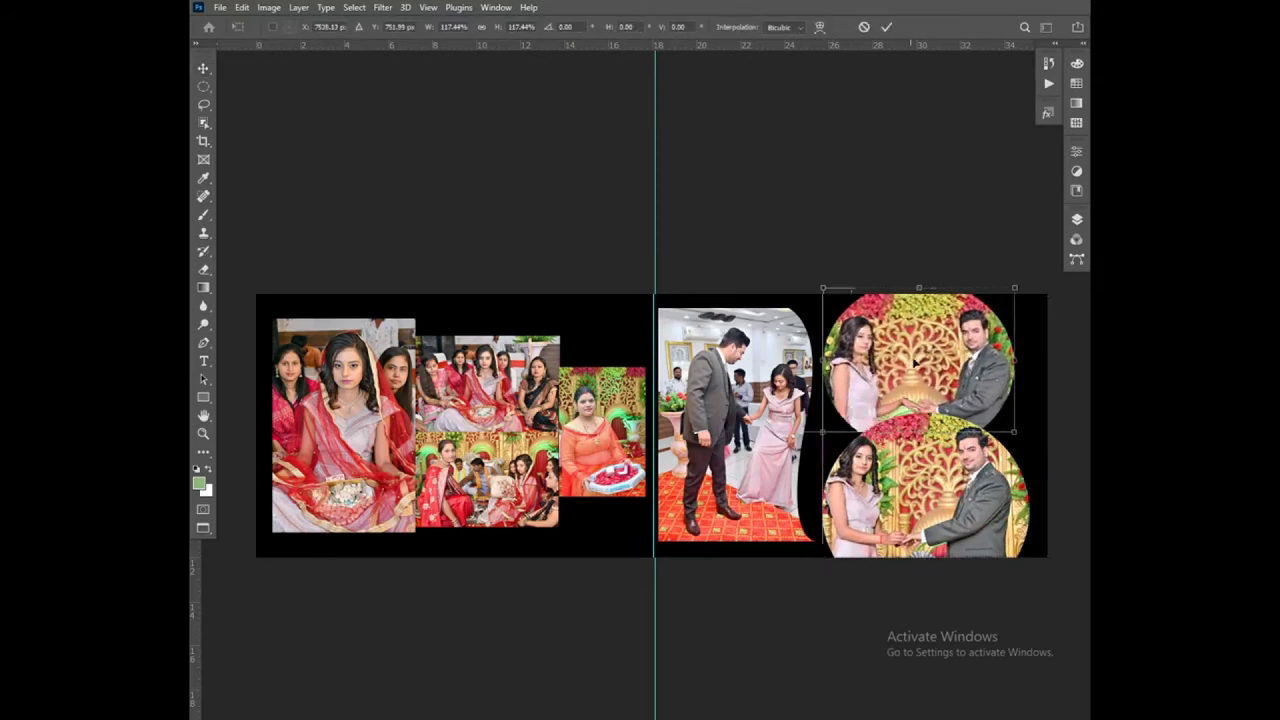
key(Return)
shift+click(903, 467)
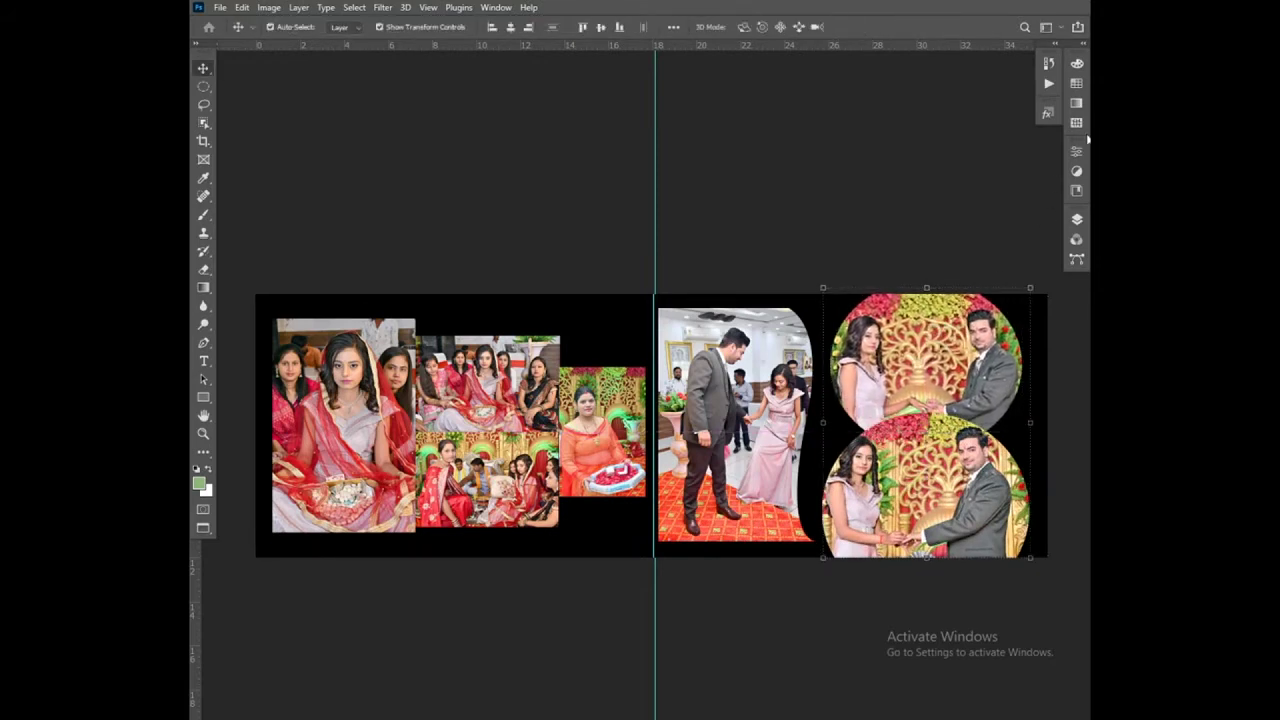
Step: Try a blue pattern style, then a bordered style, on the circular photos
click(1048, 112)
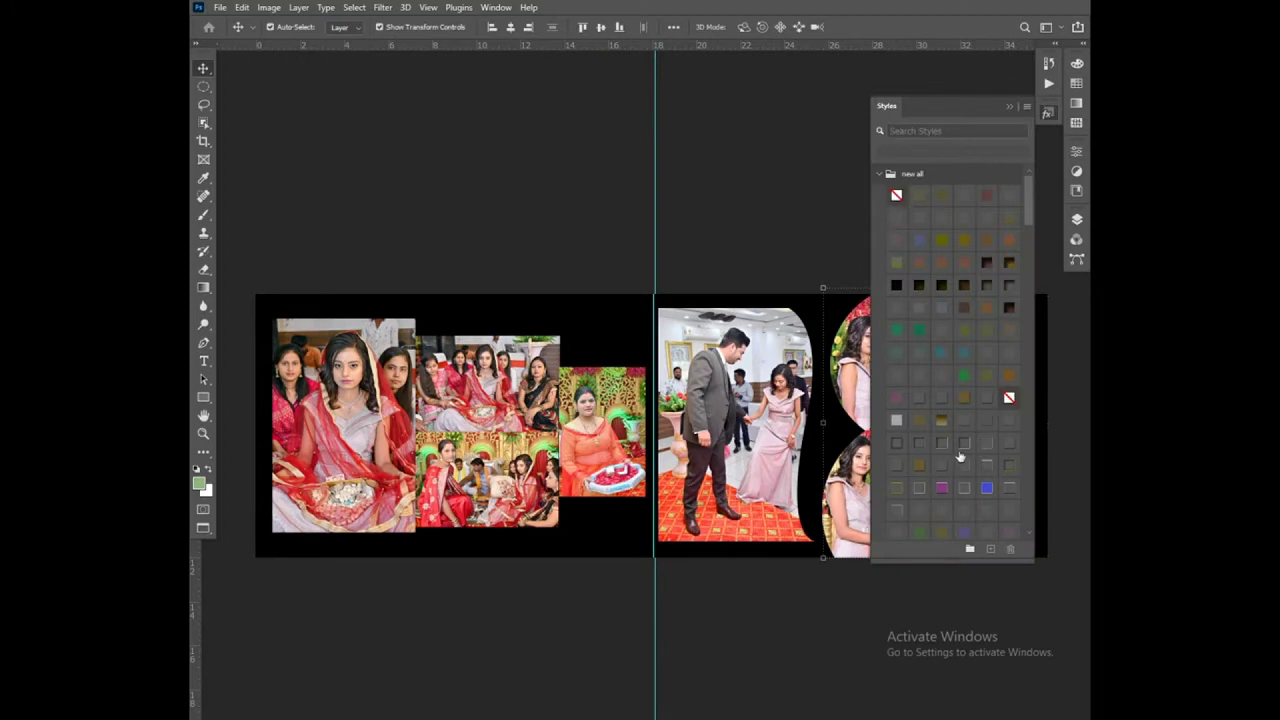
drag(1032, 220, 1033, 358)
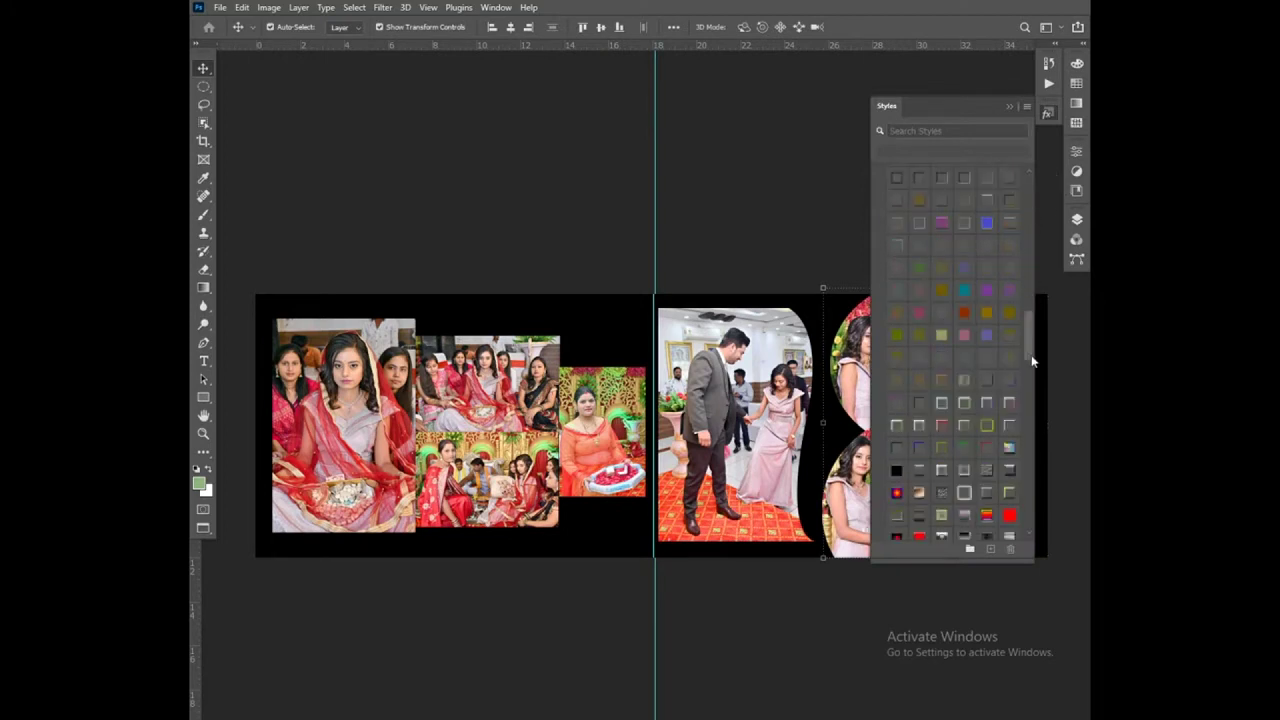
scroll(997, 400, up, 3)
click(1013, 289)
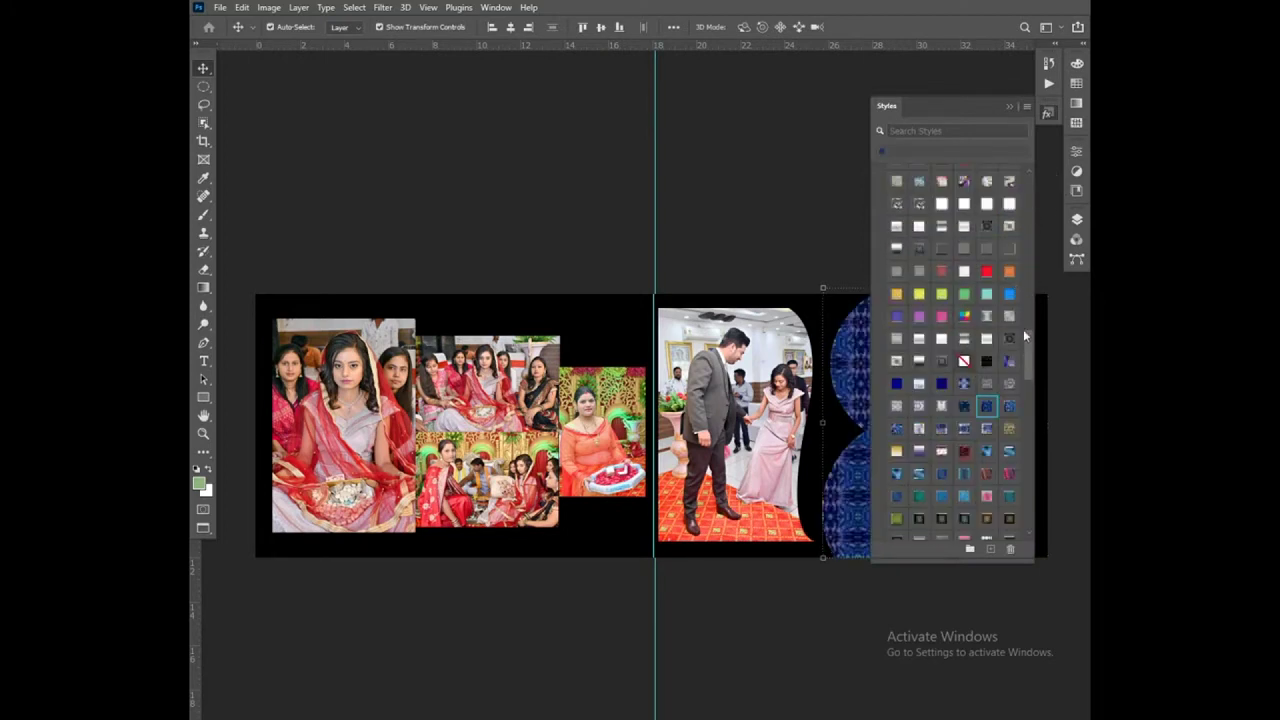
scroll(1011, 294, up, 10)
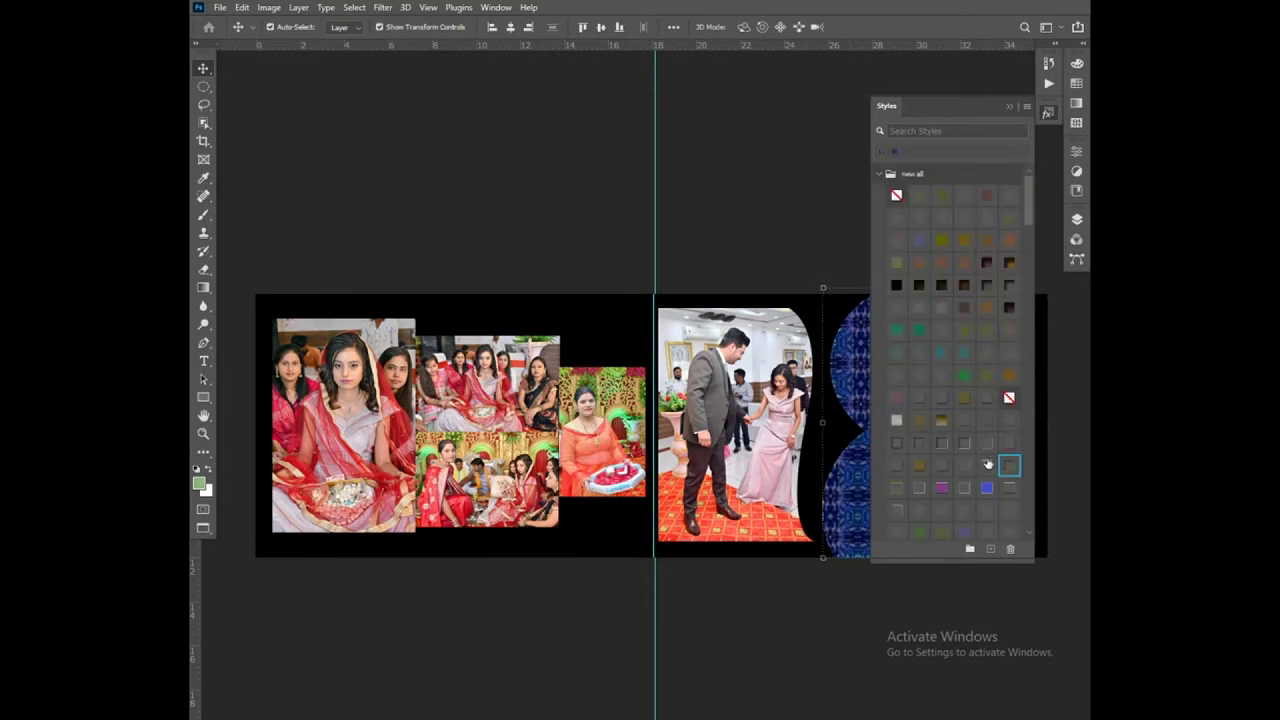
click(964, 443)
click(1010, 106)
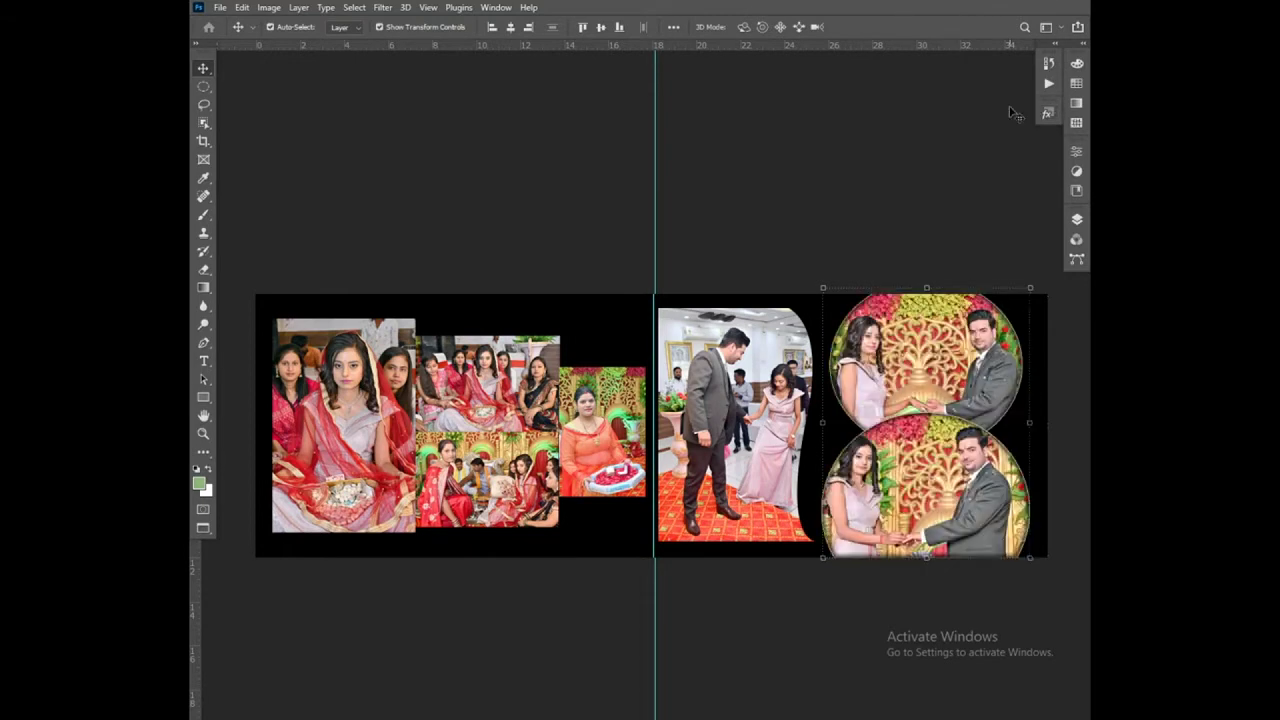
Step: Apply a border style to the circle layer and select Layer 2
click(1048, 113)
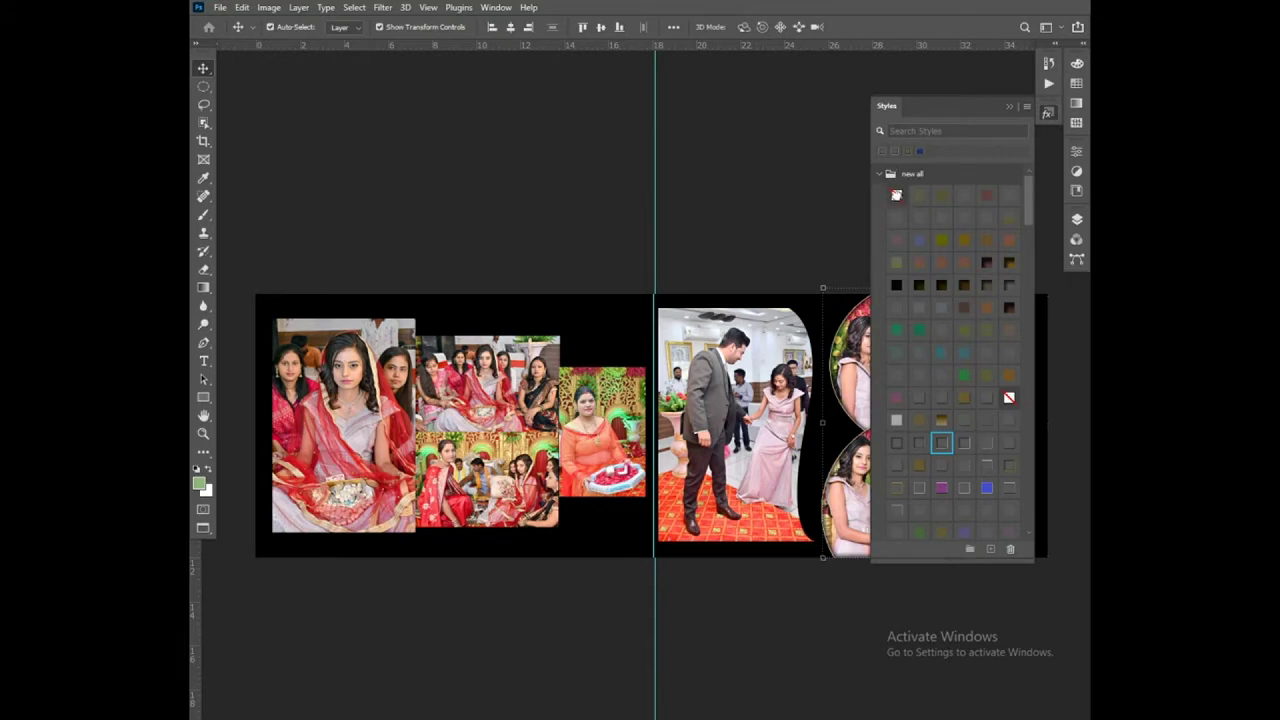
click(896, 195)
click(1009, 106)
right_click(942, 344)
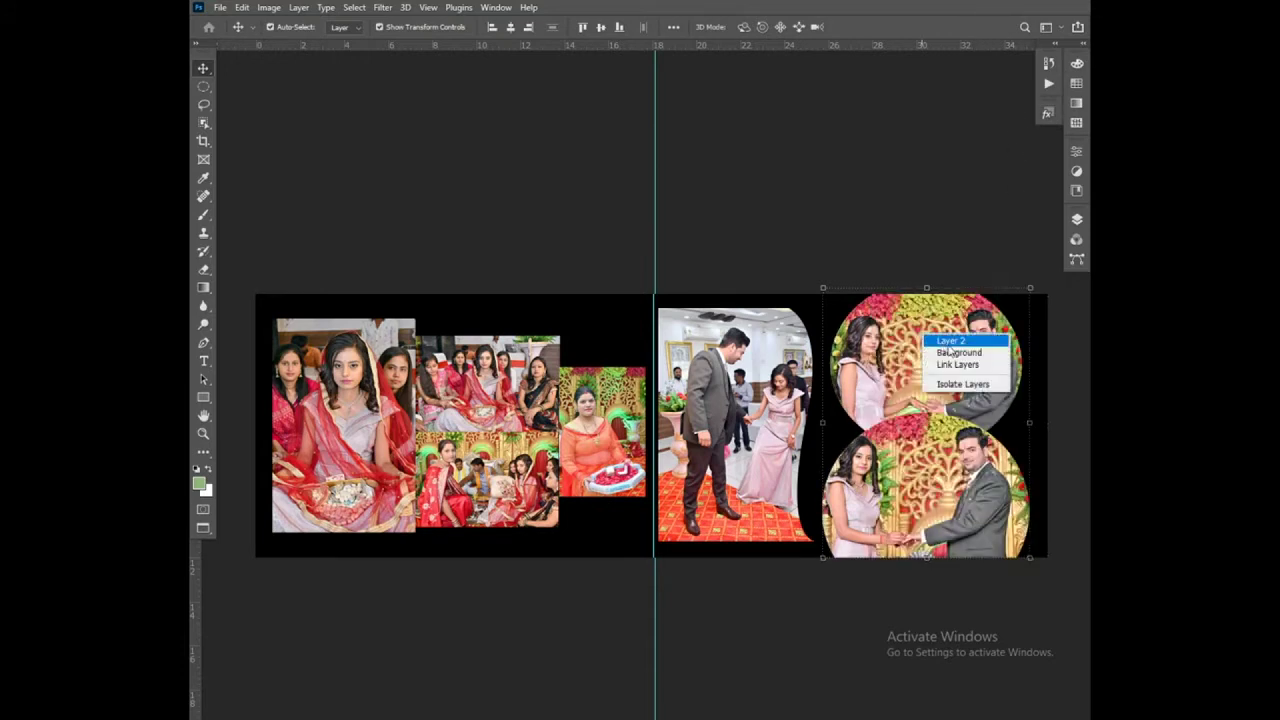
click(951, 342)
click(1077, 219)
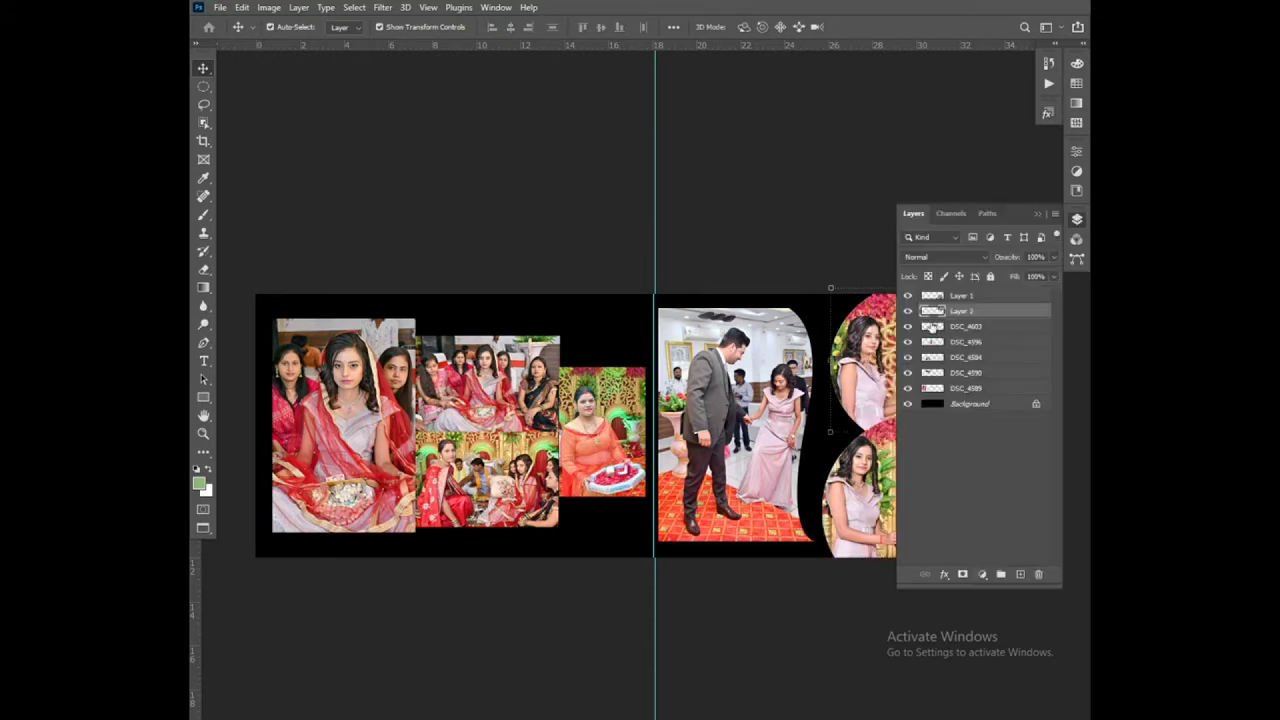
Step: Give Layer 2's circle a 103 px inside white stroke at 58% opacity
double_click(1000, 311)
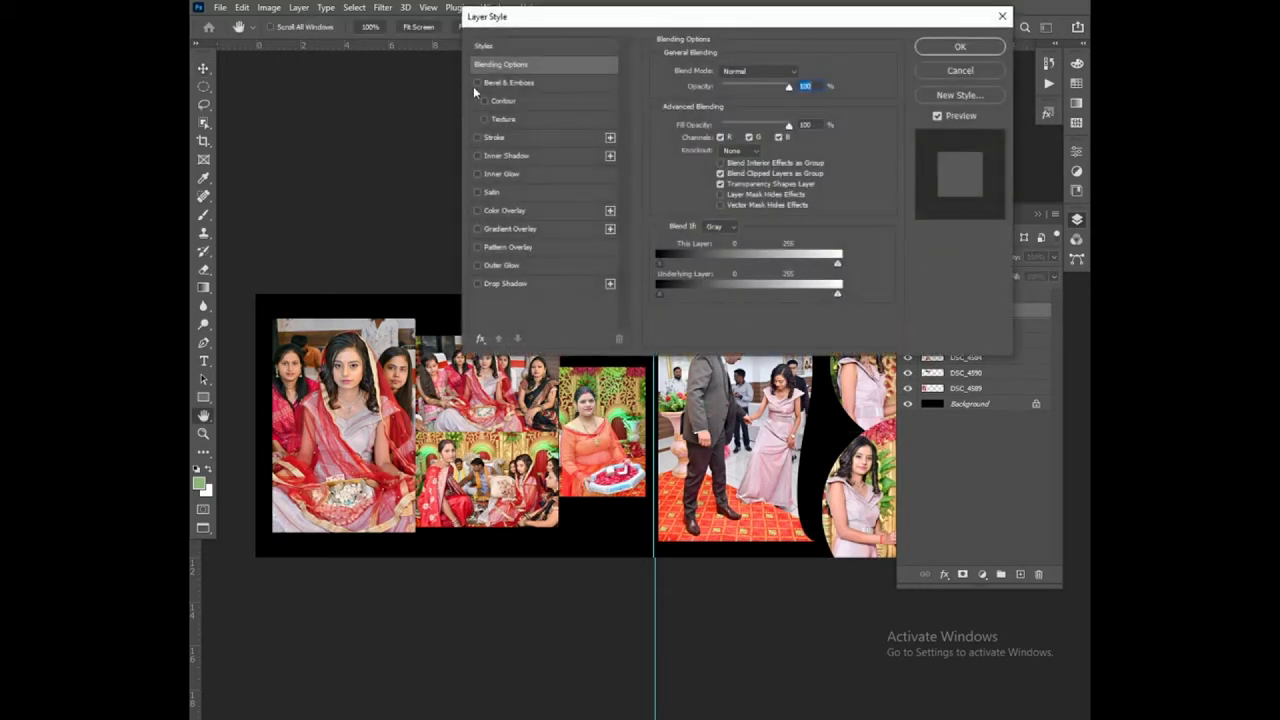
click(478, 137)
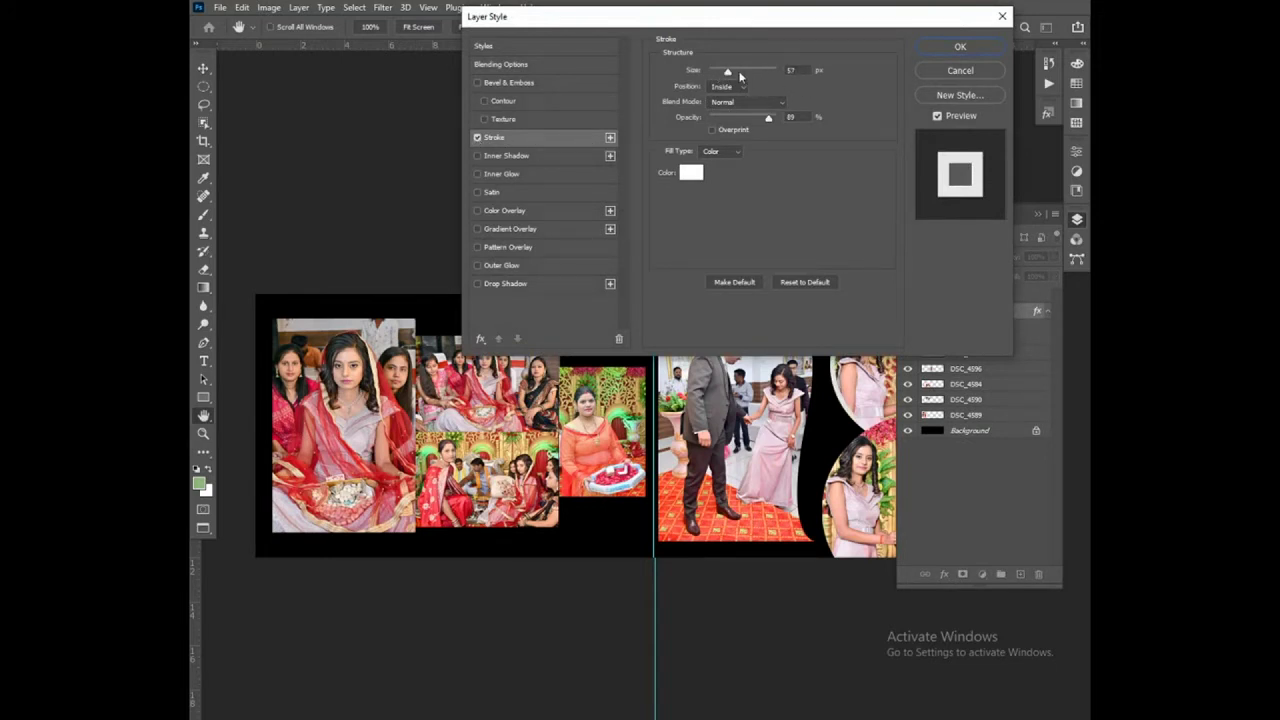
drag(773, 23, 617, 12)
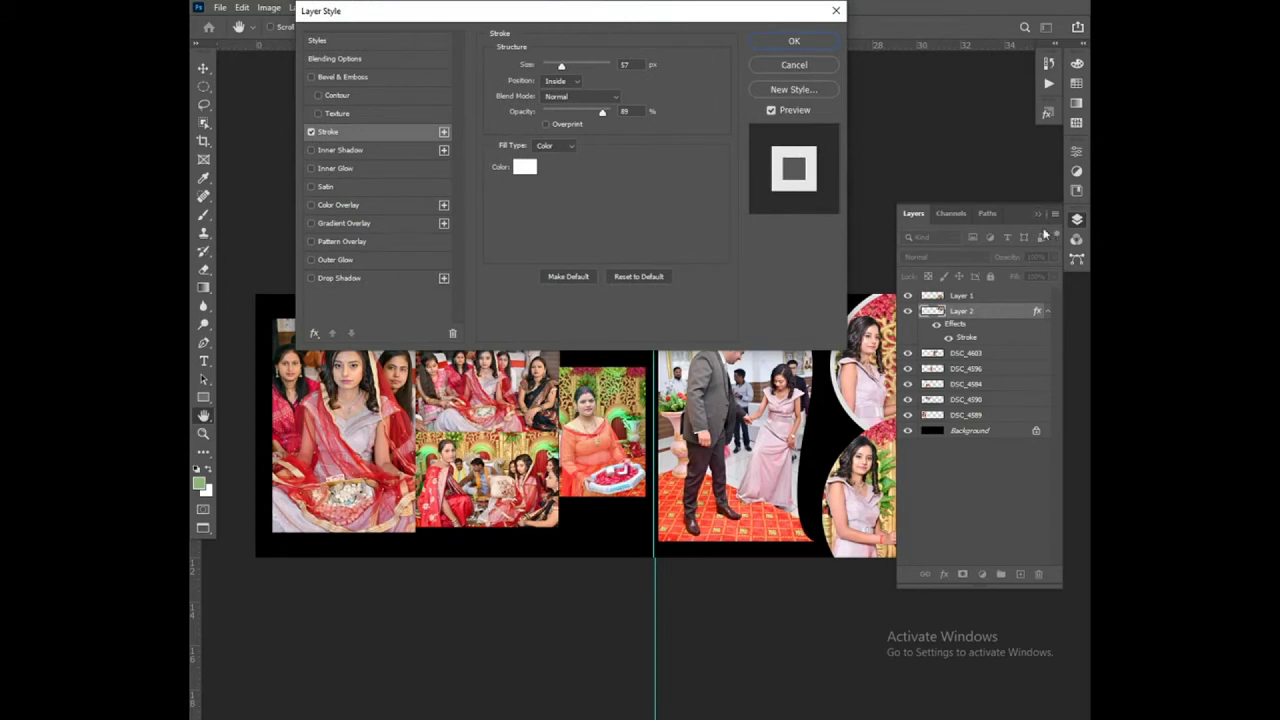
click(1037, 216)
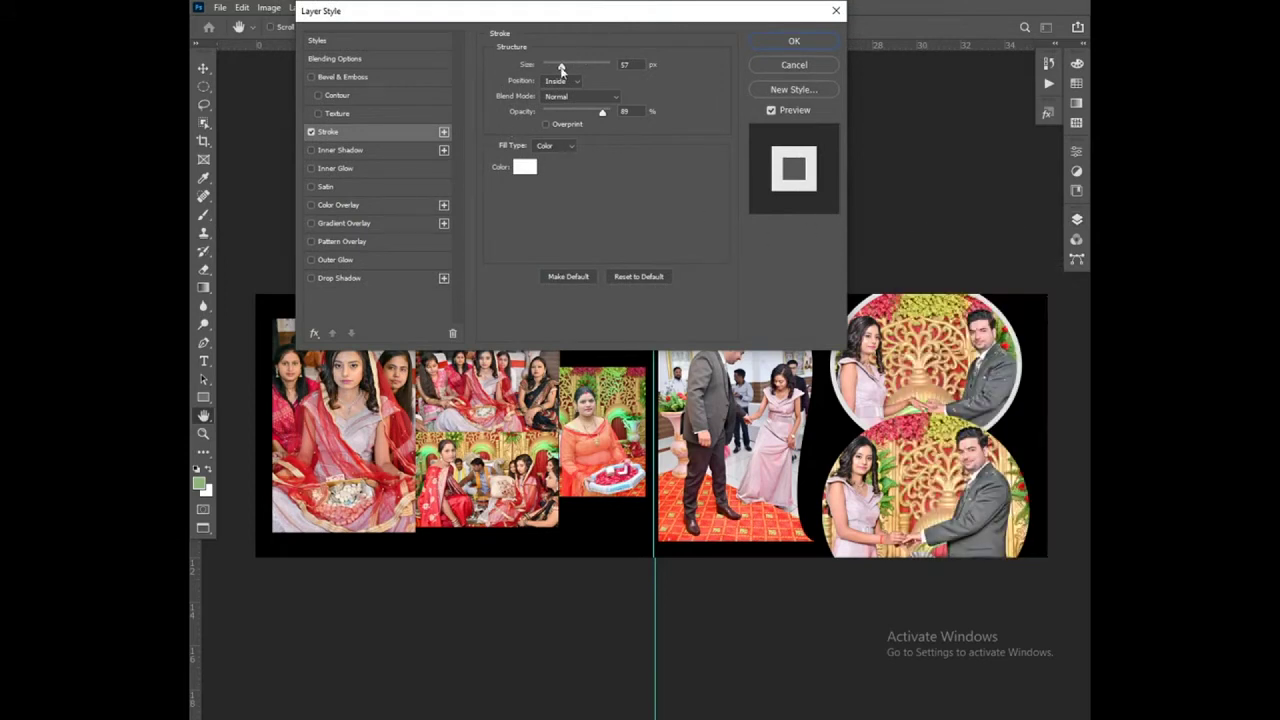
drag(561, 66, 573, 66)
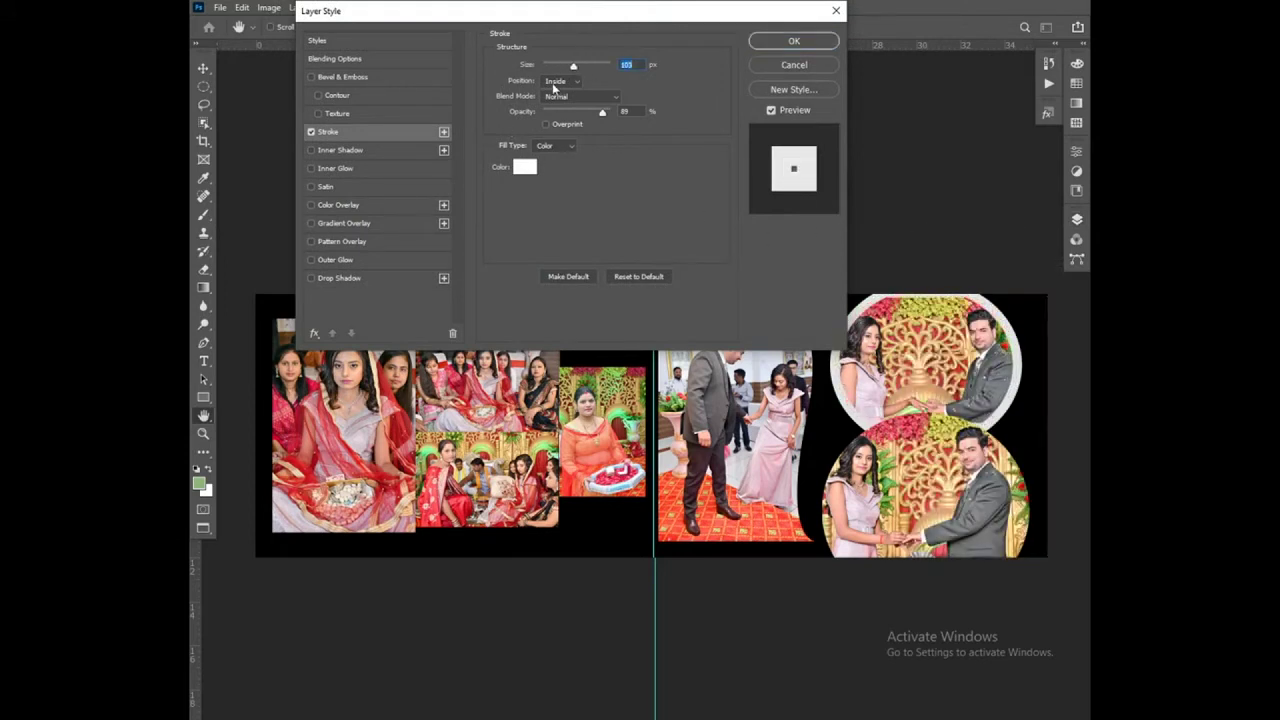
click(556, 82)
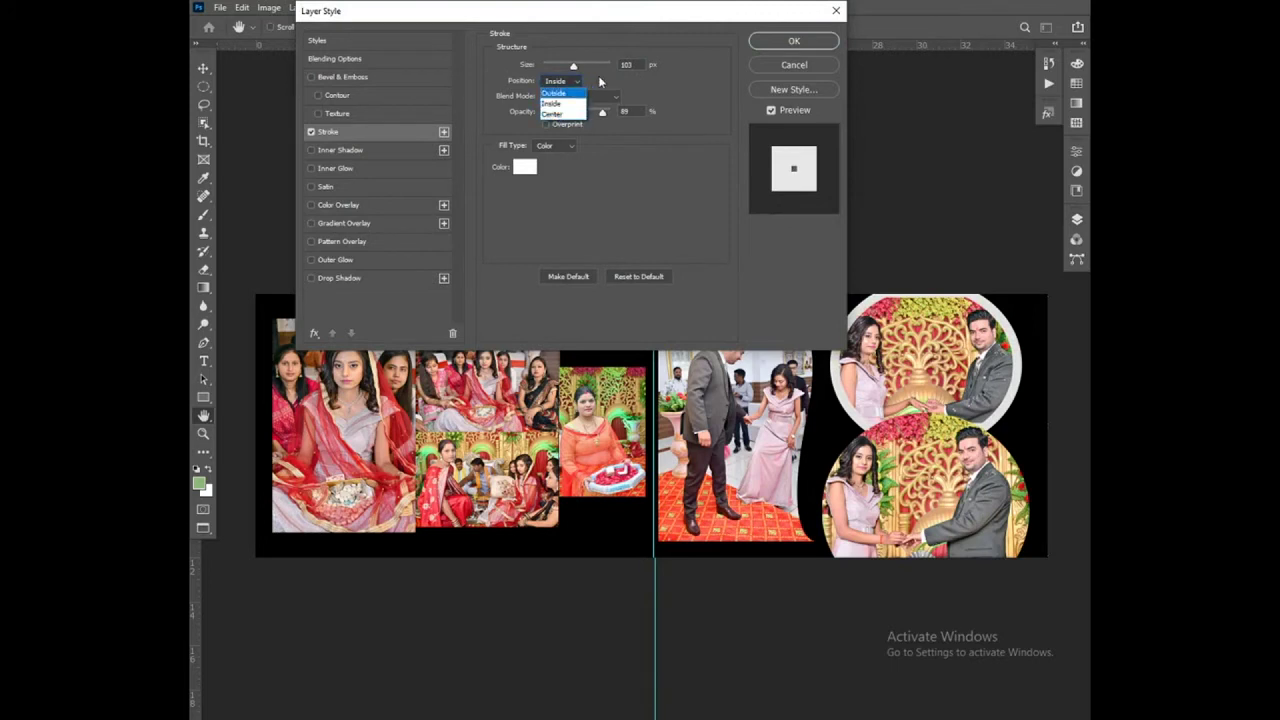
click(600, 81)
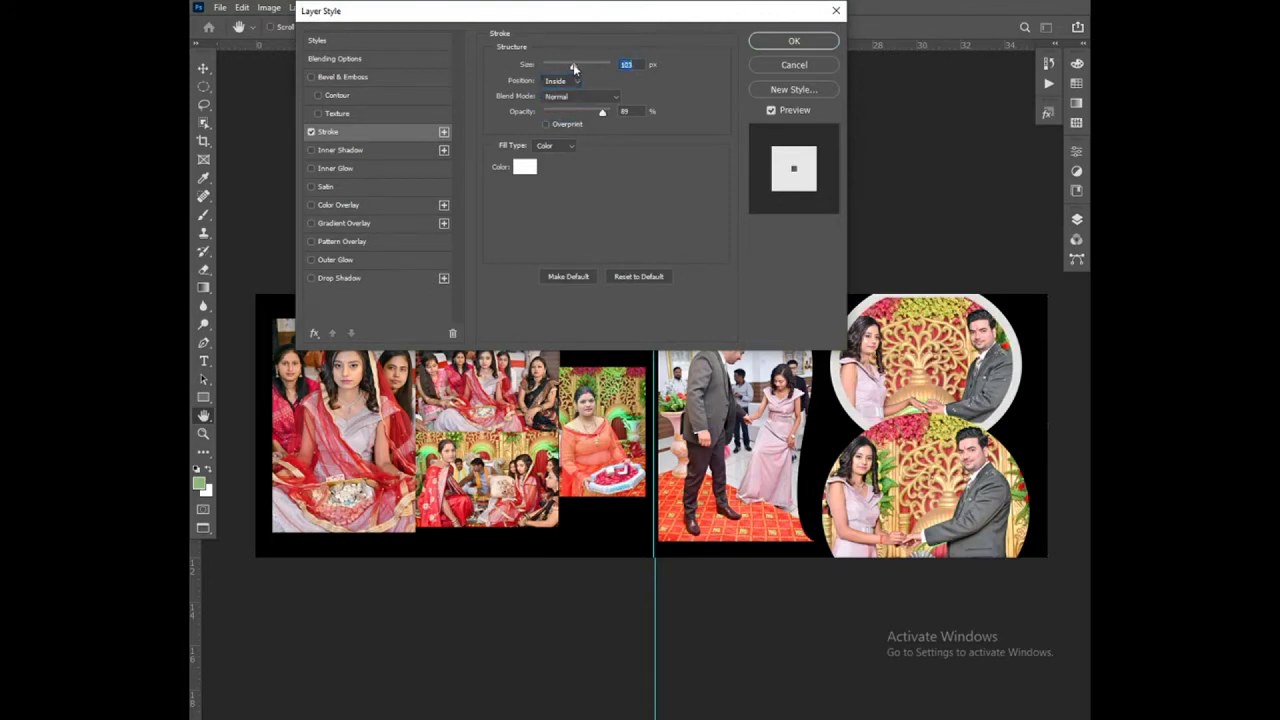
mouse_move(601, 115)
mouse_down()
mouse_move(560, 114)
mouse_move(594, 113)
mouse_move(584, 119)
mouse_up()
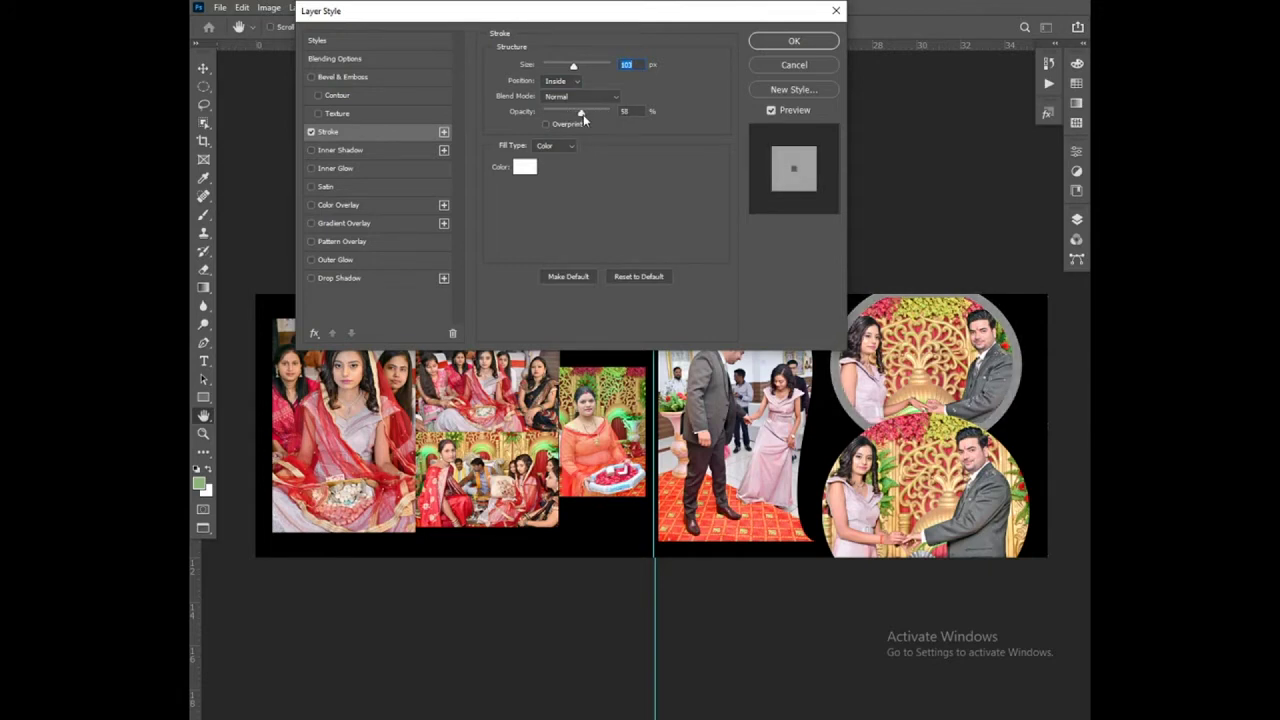
click(802, 45)
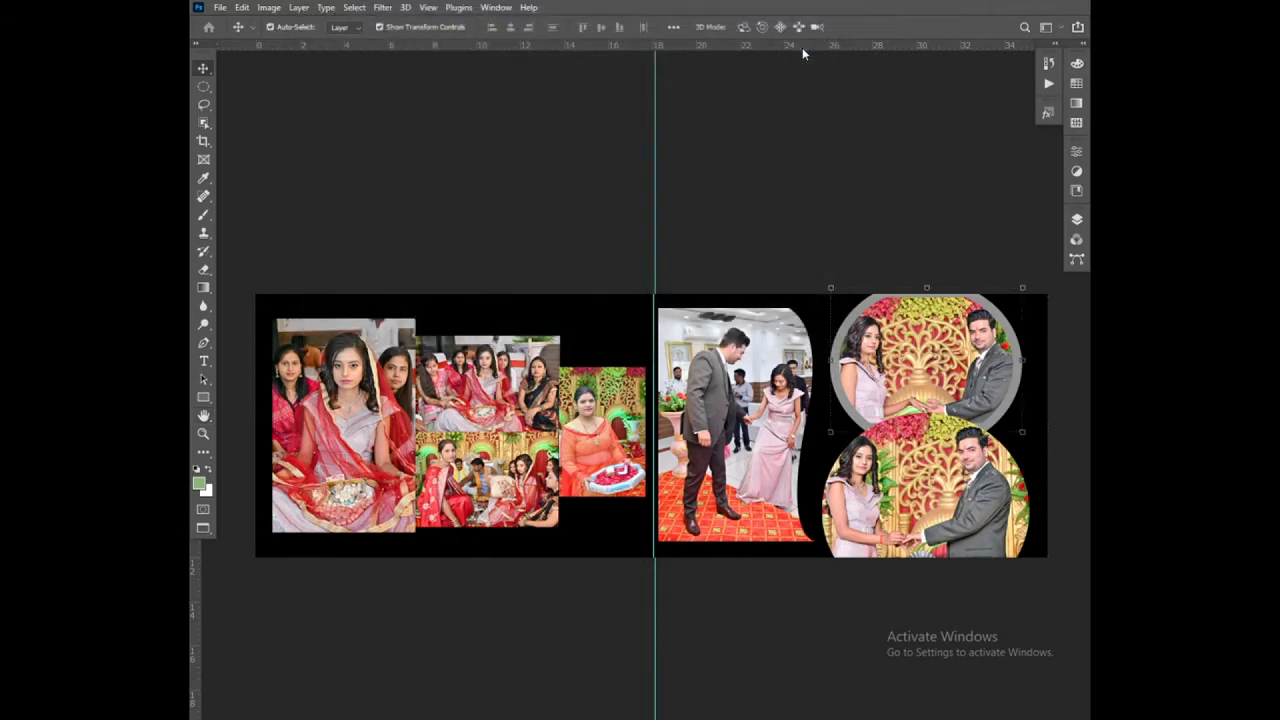
Step: Copy Layer 2's stroke style and select Layer 1, DSC_4590 and DSC_4584
click(1079, 222)
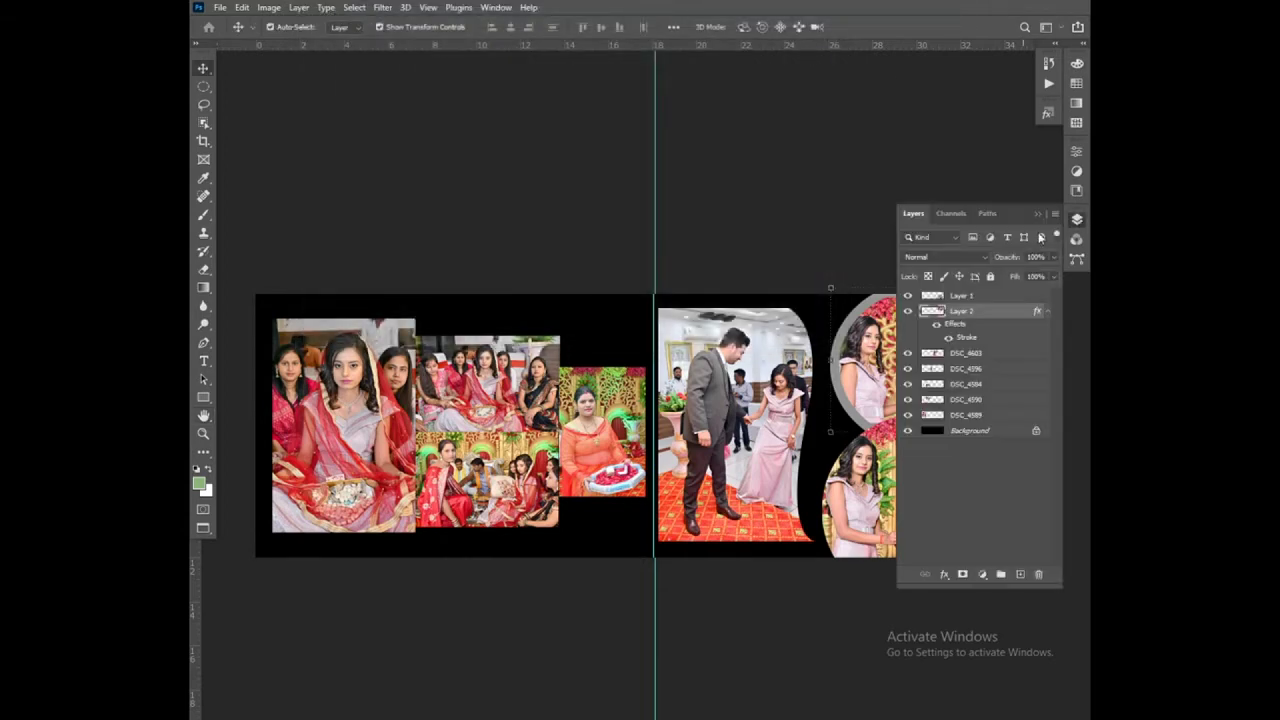
right_click(971, 313)
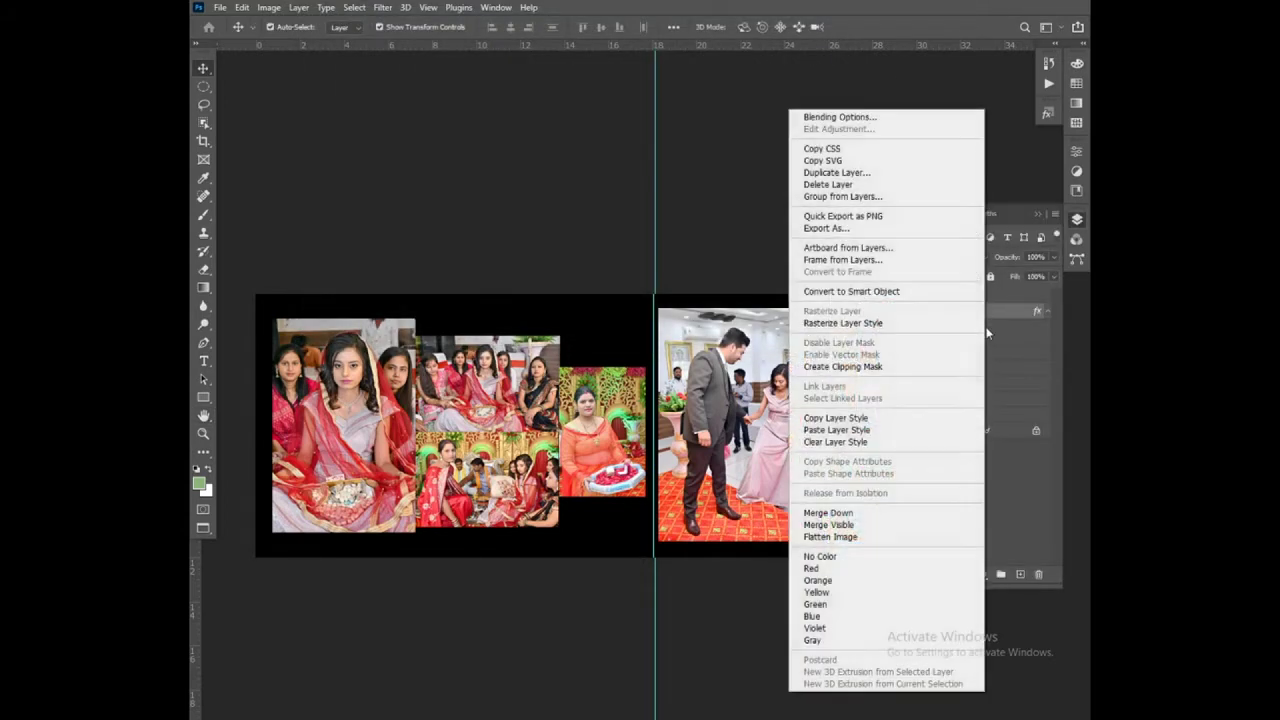
click(839, 419)
click(830, 428)
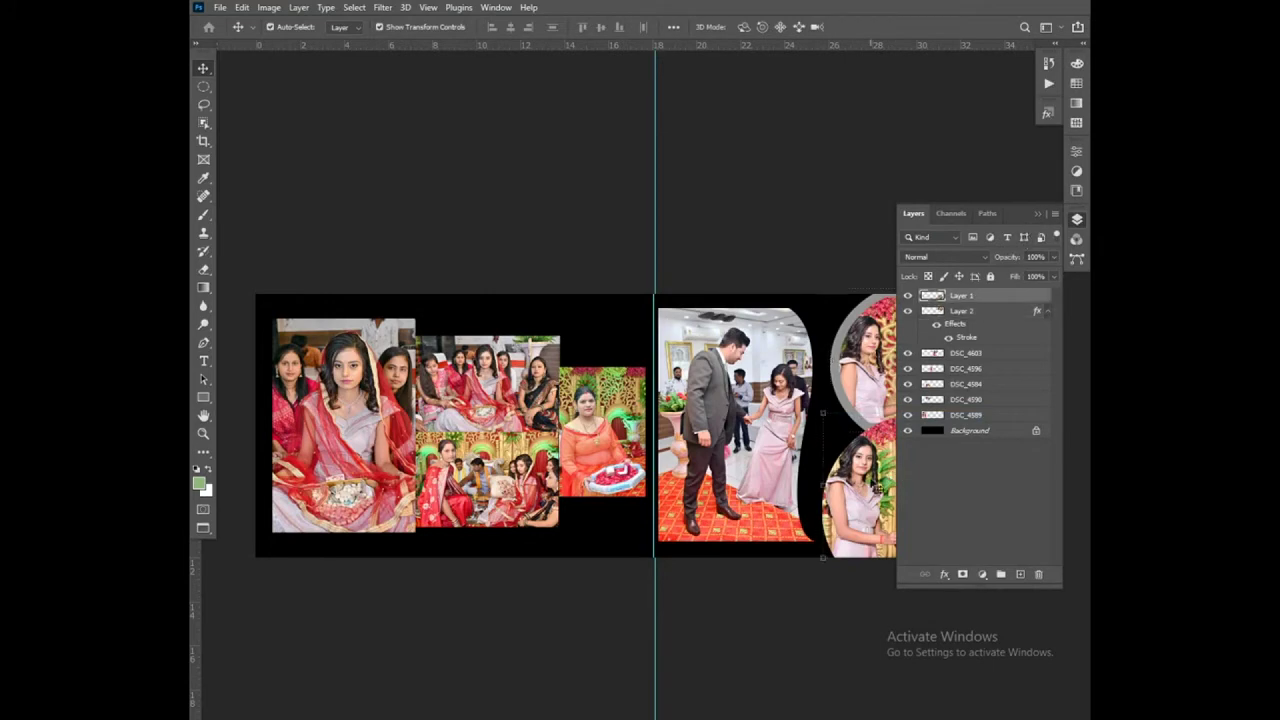
shift+click(487, 447)
shift+click(482, 396)
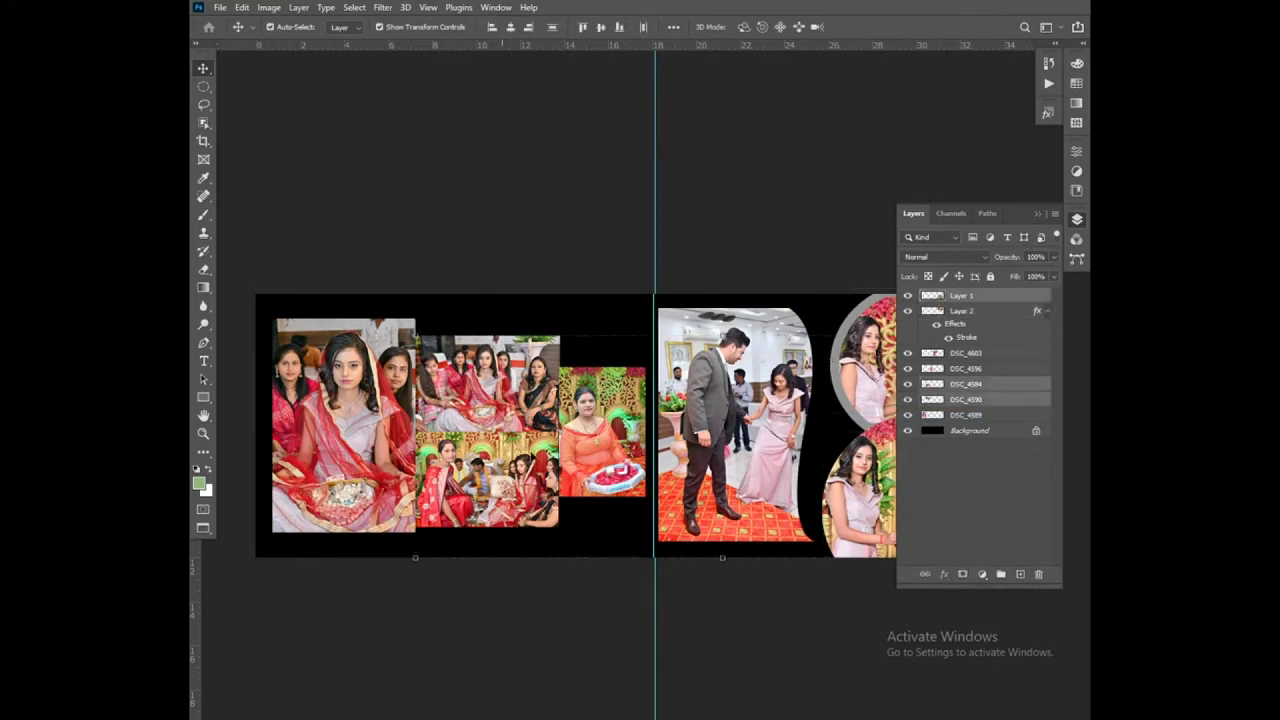
Step: Paste the stroke onto the selected layers, then clear it from the two middle photos
right_click(998, 384)
click(852, 430)
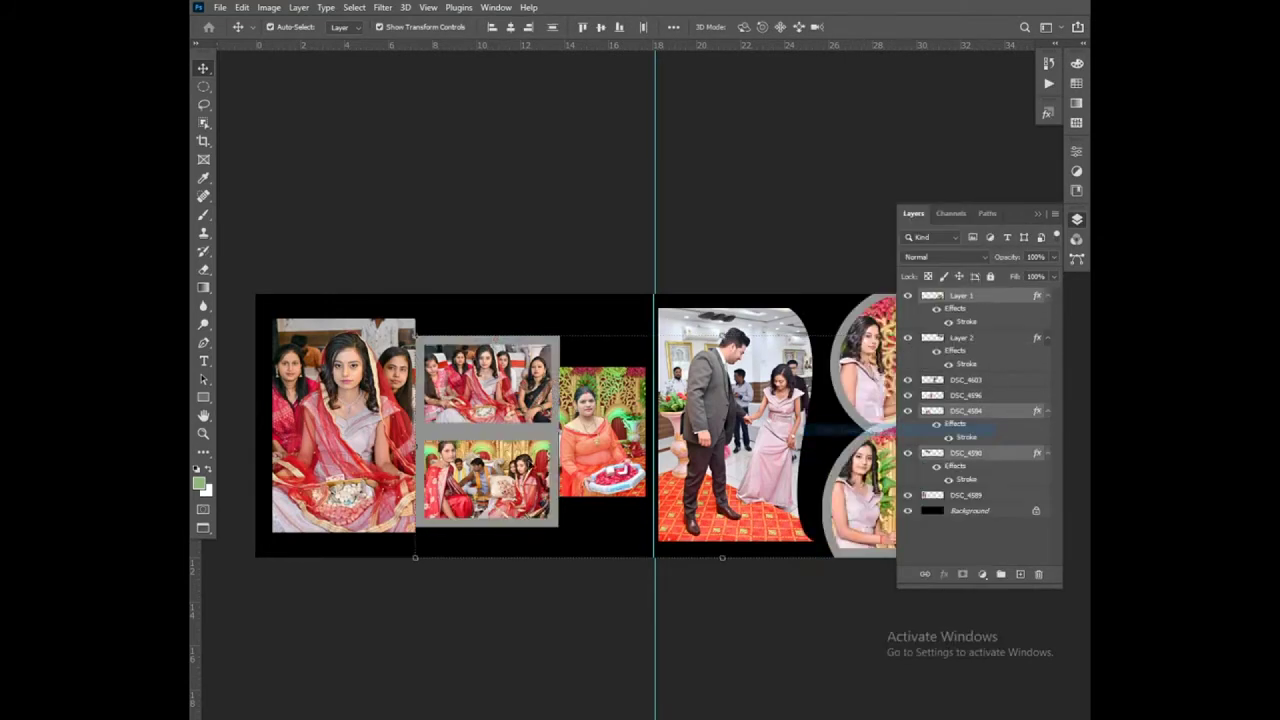
right_click(990, 452)
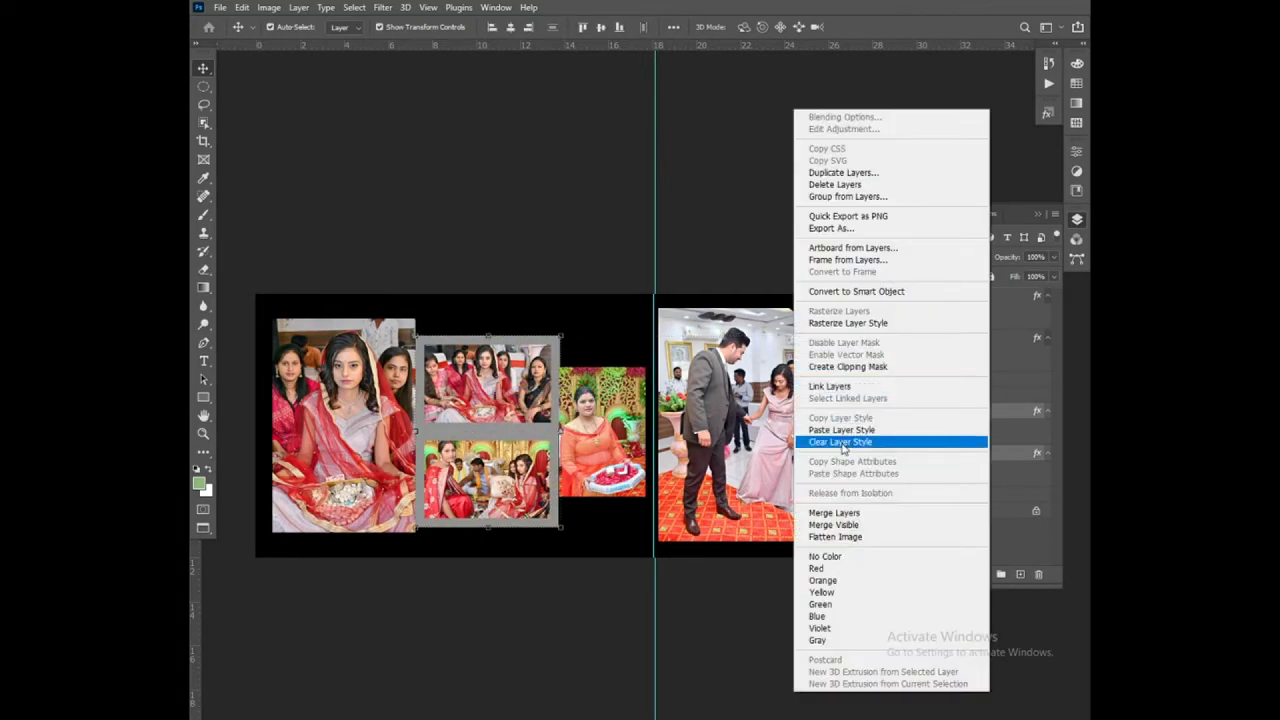
click(842, 442)
key(ctrl+t)
Step: Enlarge the leftmost photo to the page's left edge and align the two circles at the right
drag(415, 532, 420, 552)
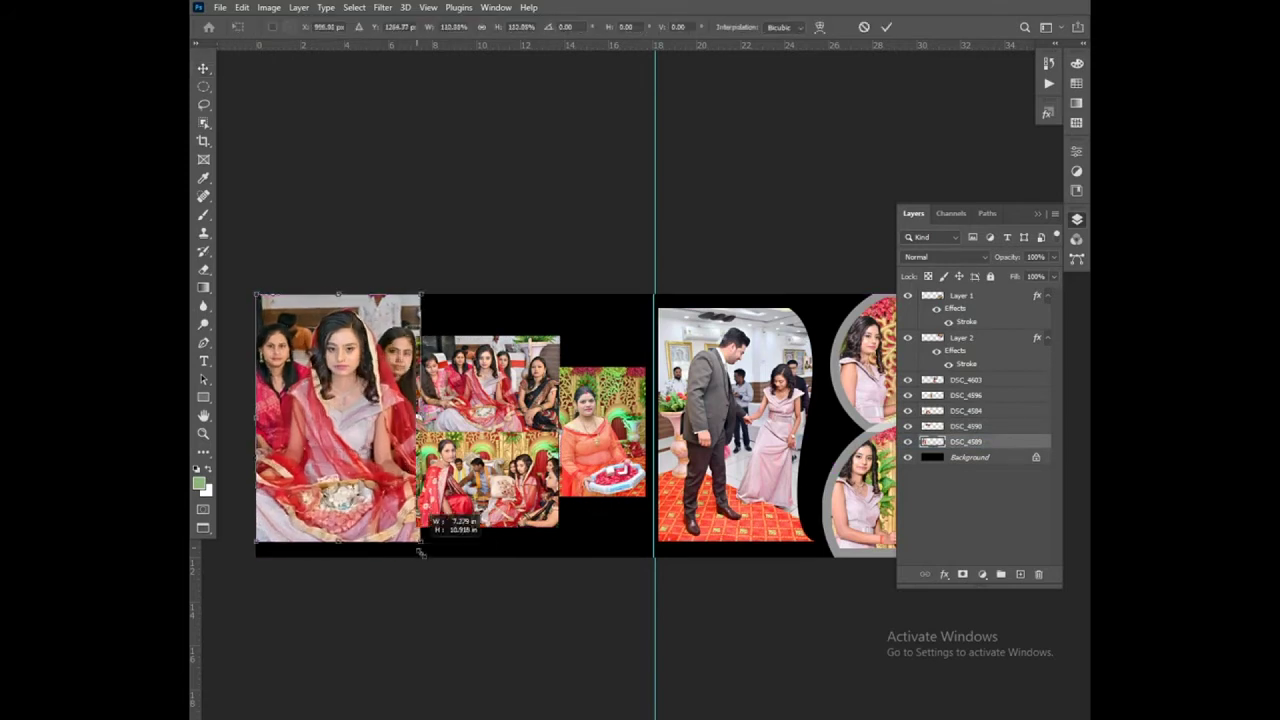
key(Return)
click(965, 395)
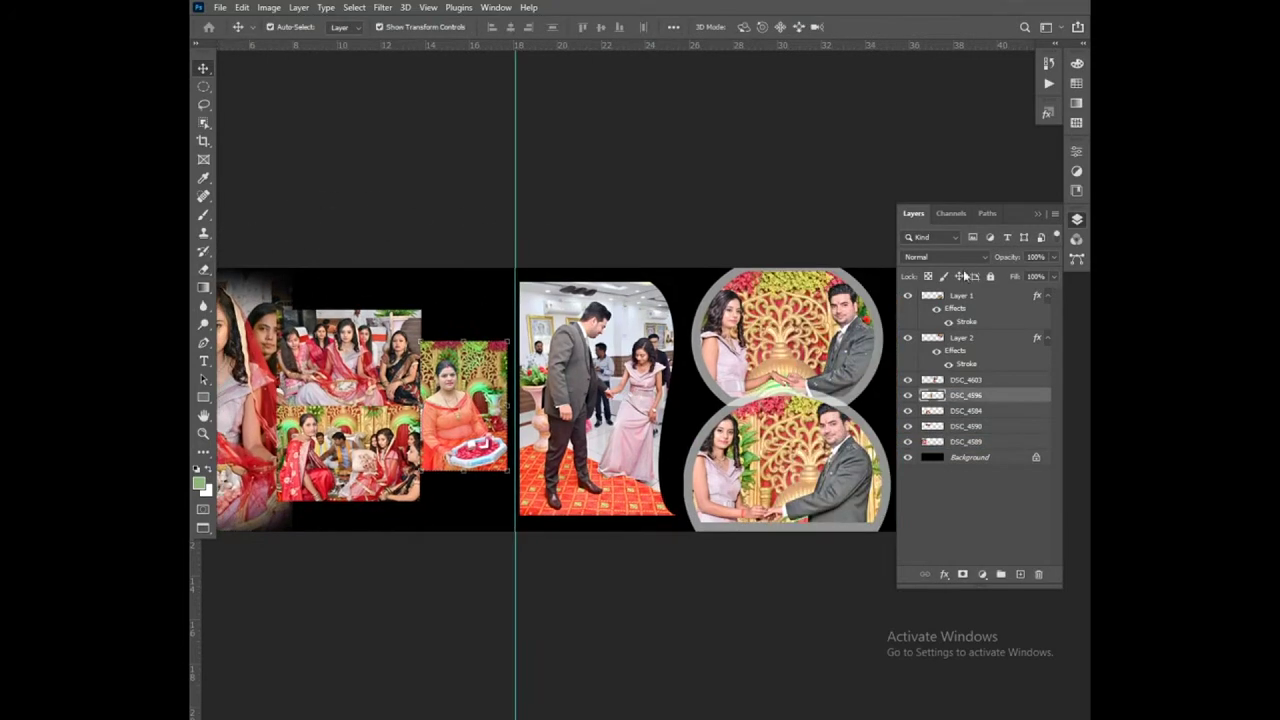
click(1076, 218)
drag(780, 340, 784, 340)
drag(804, 450, 819, 451)
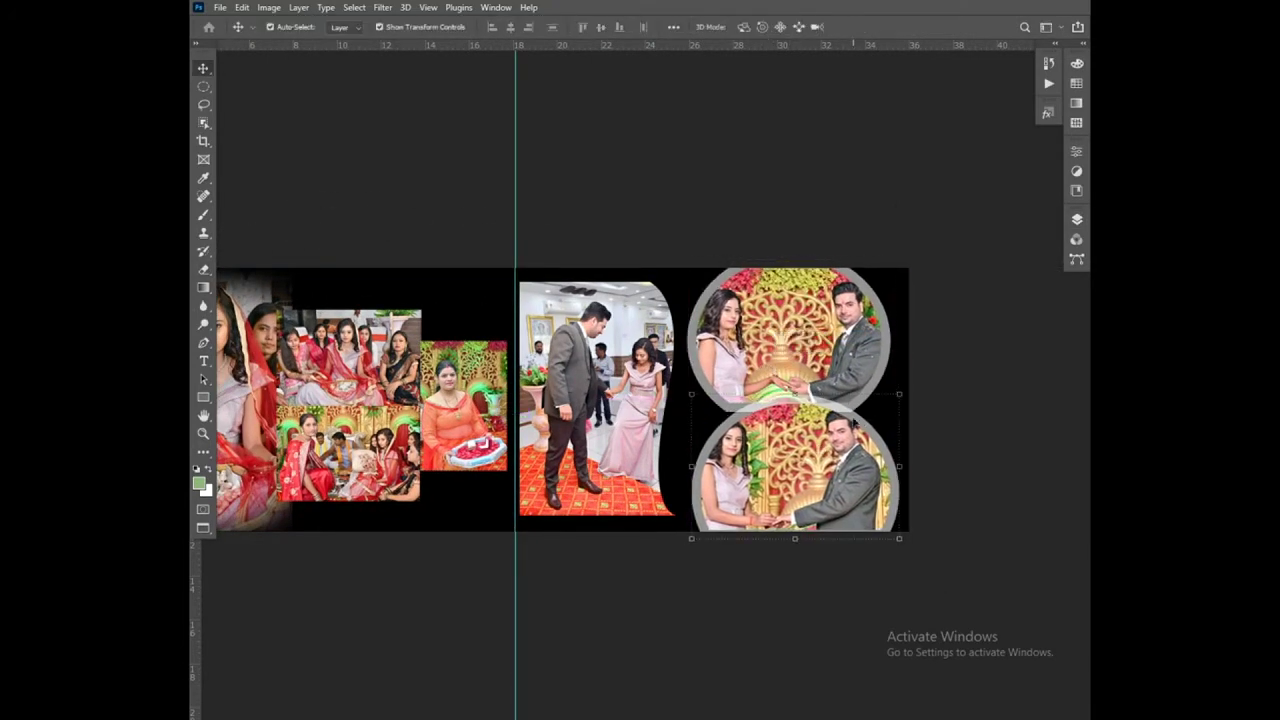
click(1076, 218)
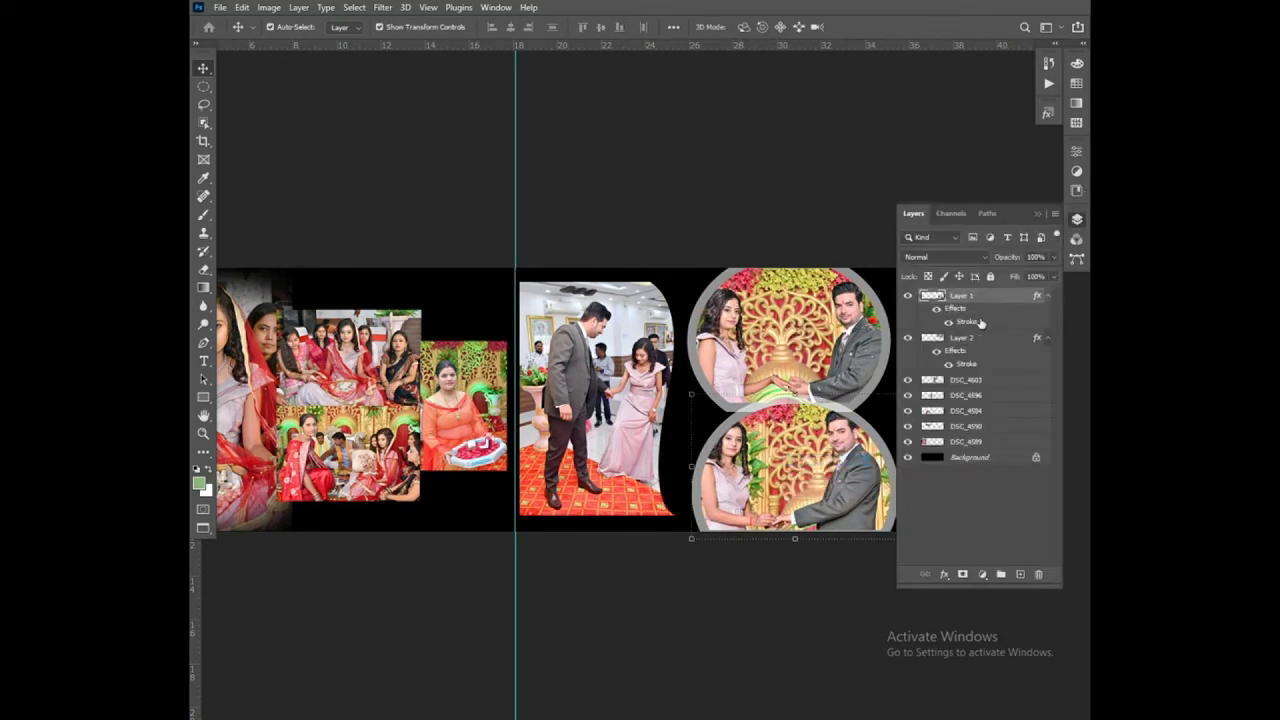
Step: Change Layer 1's circle stroke position to Outside
click(948, 321)
click(948, 322)
click(948, 322)
double_click(985, 326)
click(561, 81)
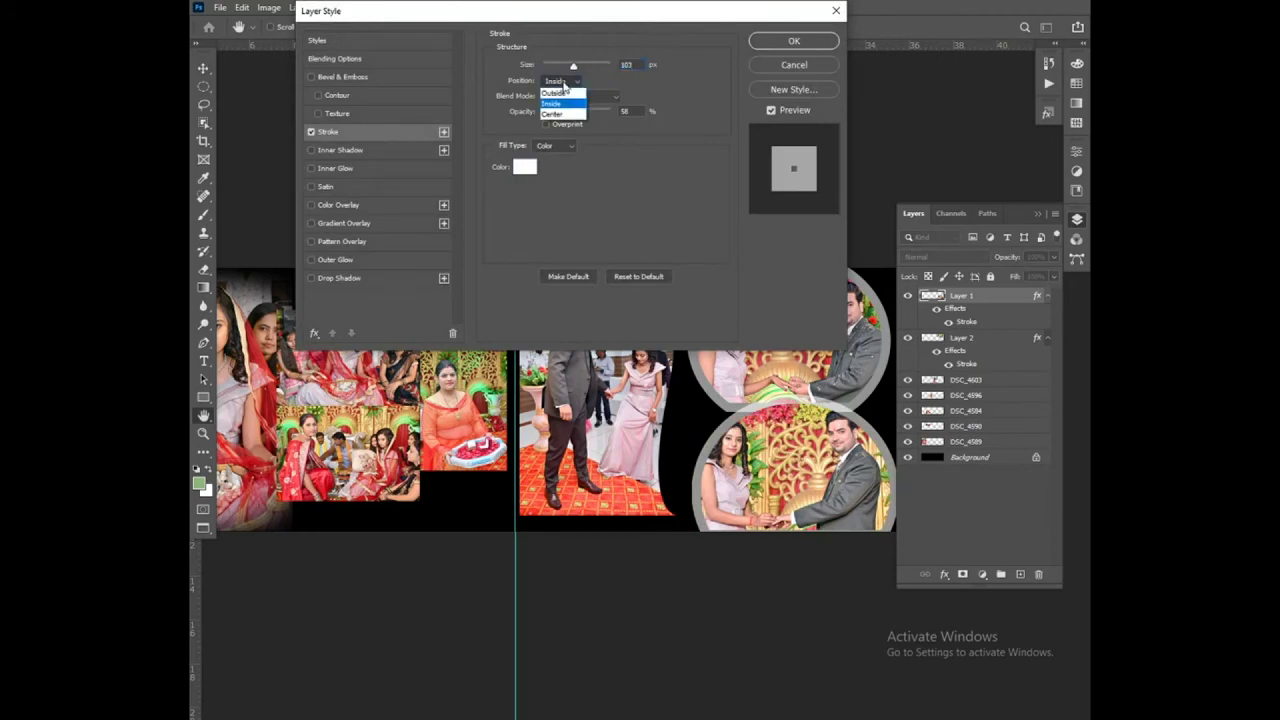
click(557, 90)
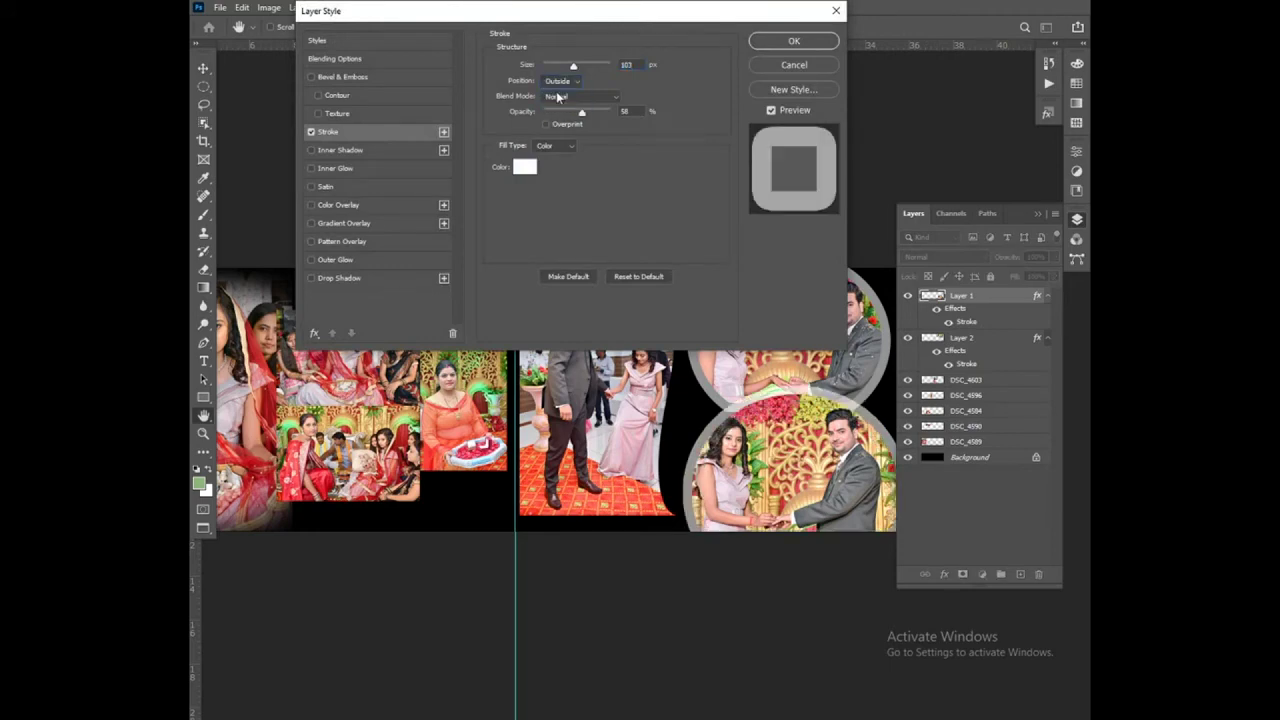
click(793, 41)
Step: Give the curved couple photo a 54 px inside white stroke at 100% opacity
double_click(1000, 380)
click(327, 131)
mouse_move(560, 10)
mouse_down()
mouse_move(771, 10)
mouse_move(700, 534)
mouse_up()
click(700, 605)
click(694, 628)
drag(726, 637, 796, 636)
drag(715, 590, 704, 594)
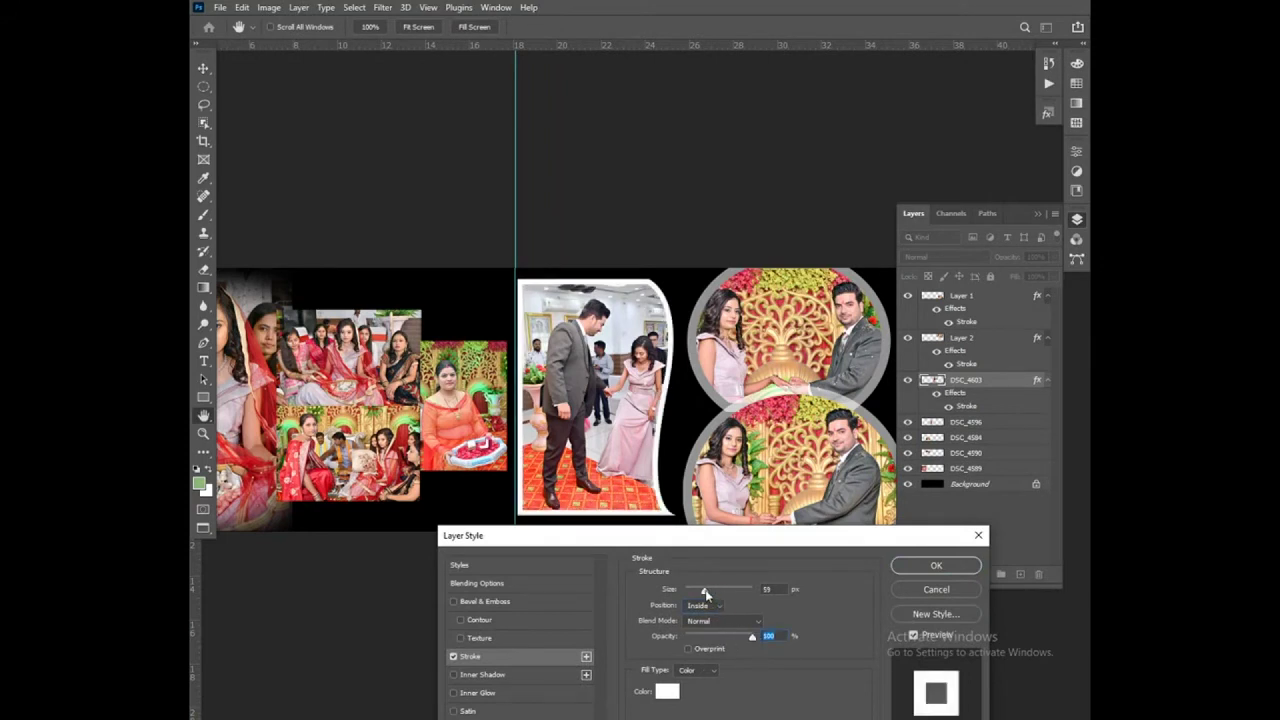
key(Return)
key(v)
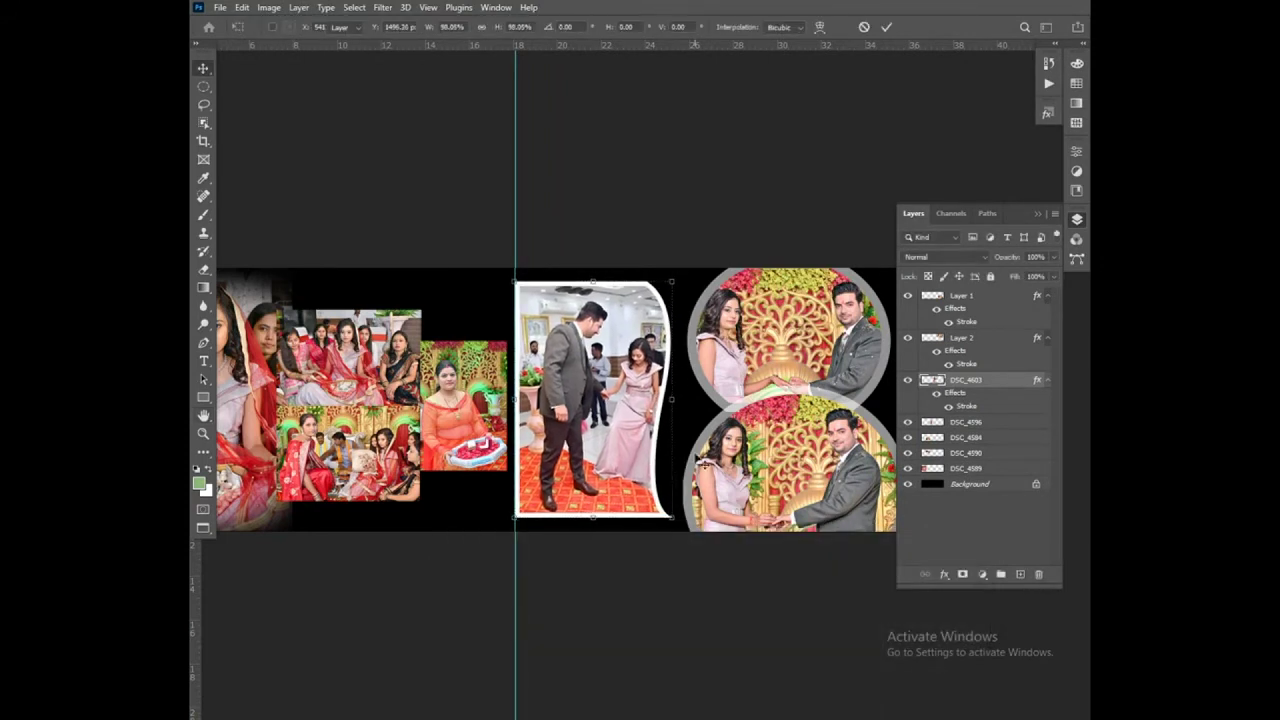
key(t)
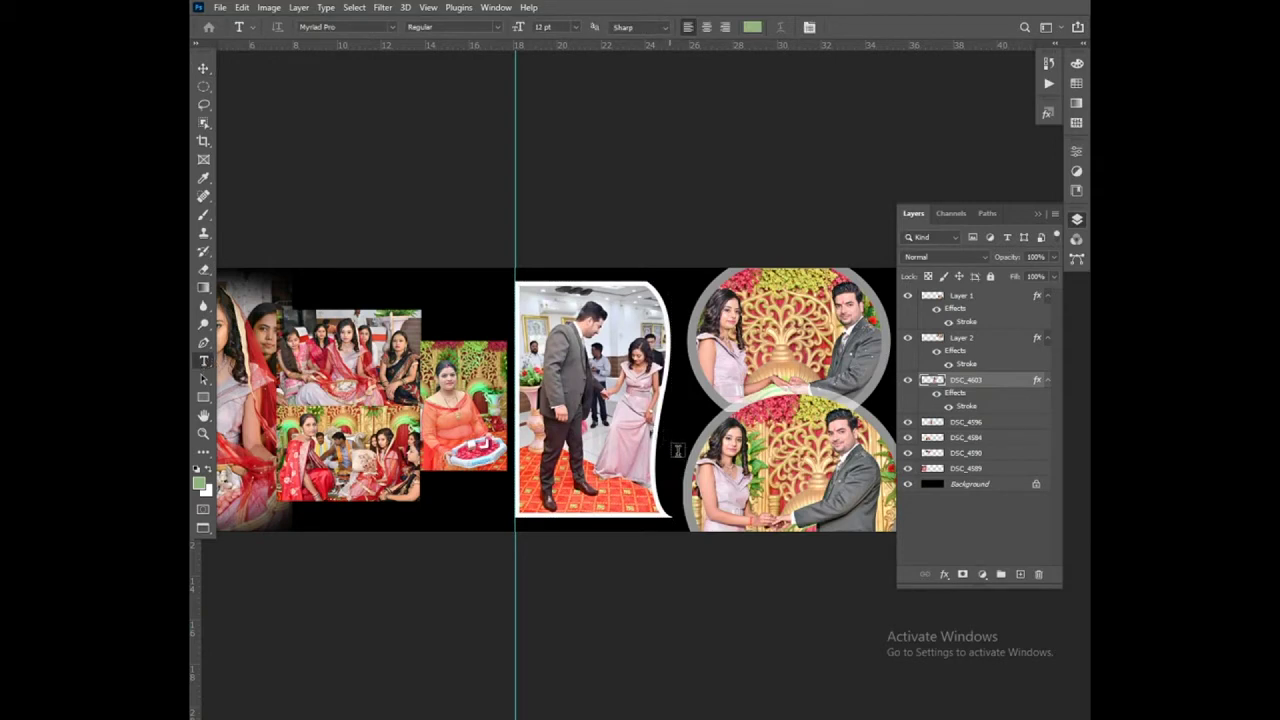
Step: Add a 91 pt 'Ring Ceremony' title rotated 90° counter-clockwise beside the curved photo
click(679, 450)
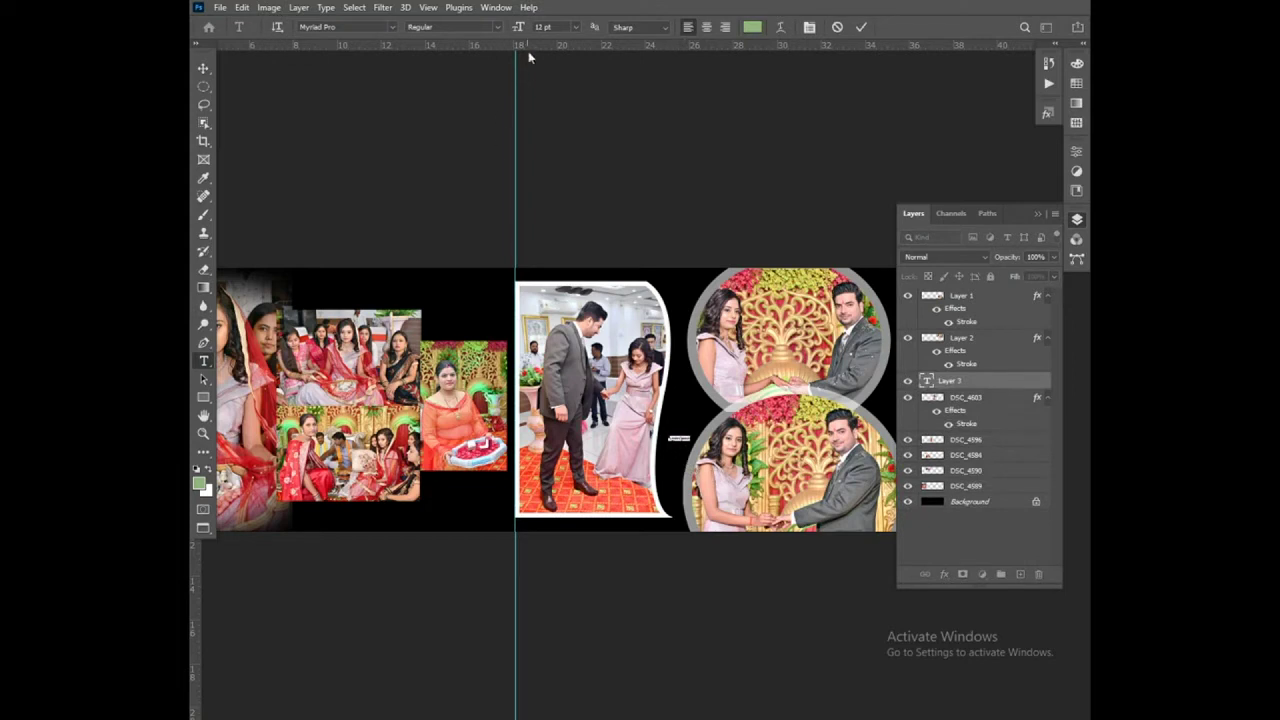
drag(518, 28, 571, 24)
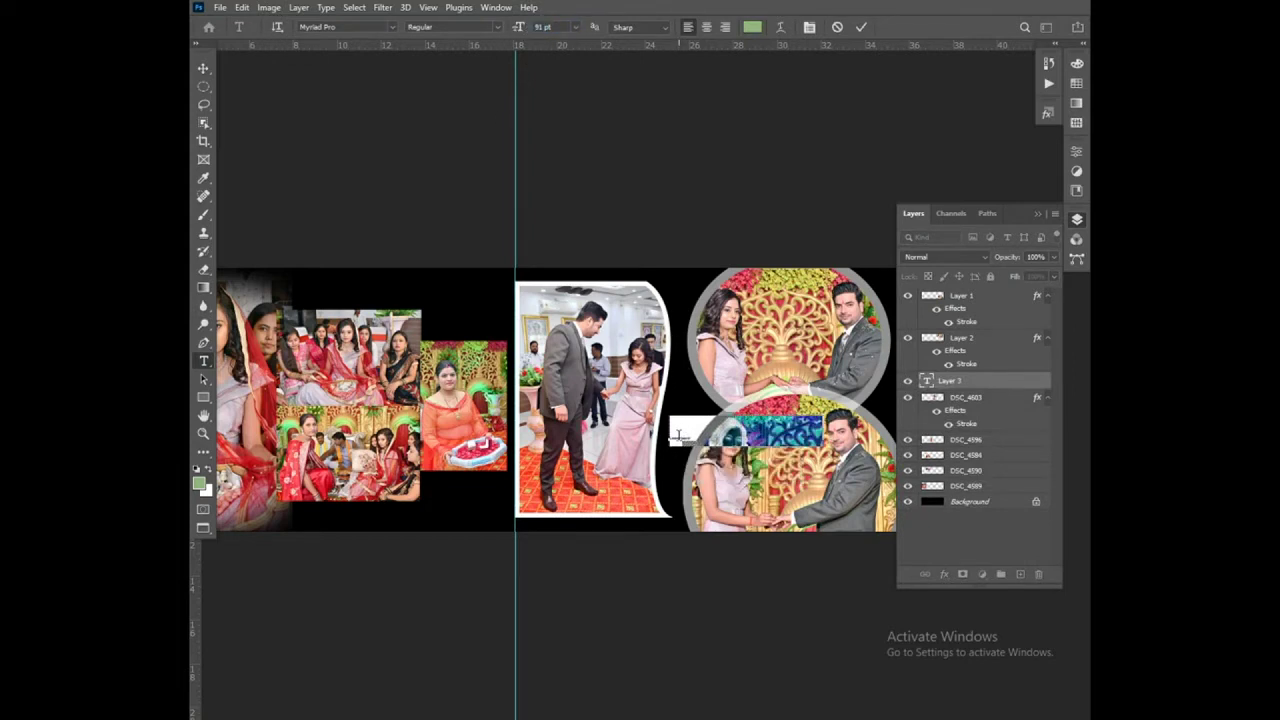
key(ctrl+Return)
key(ctrl+t)
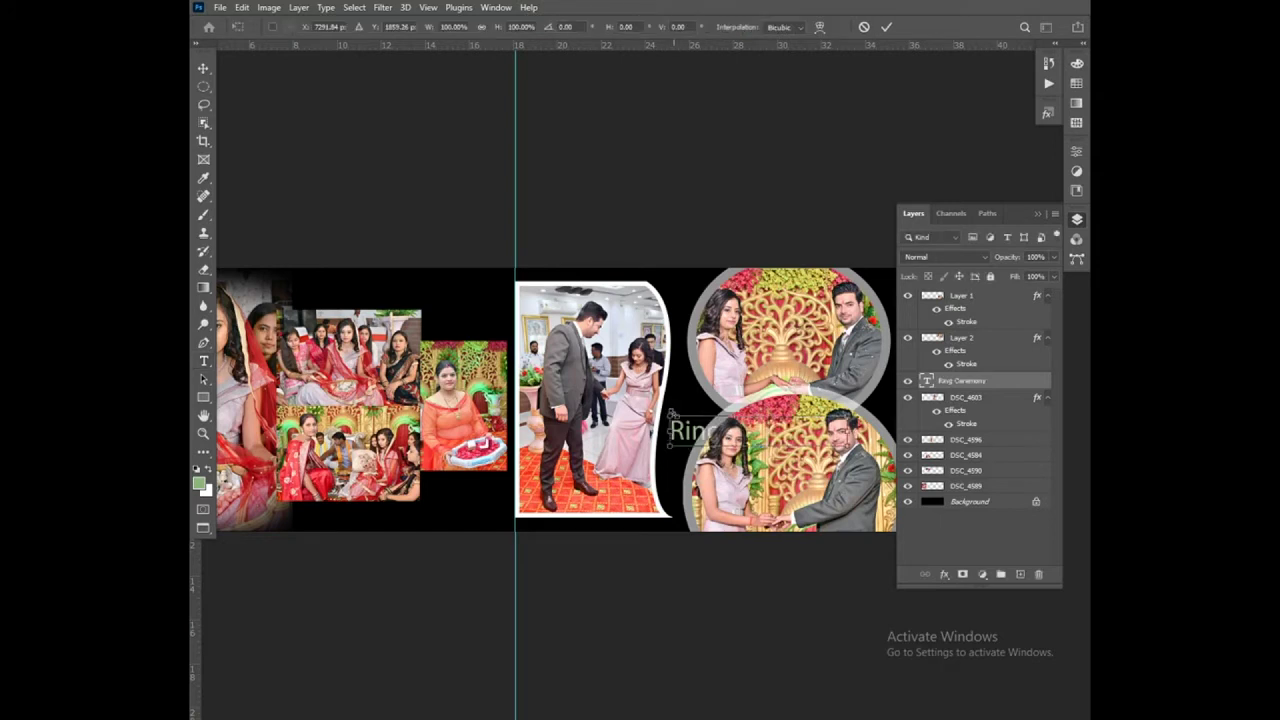
right_click(668, 408)
click(740, 632)
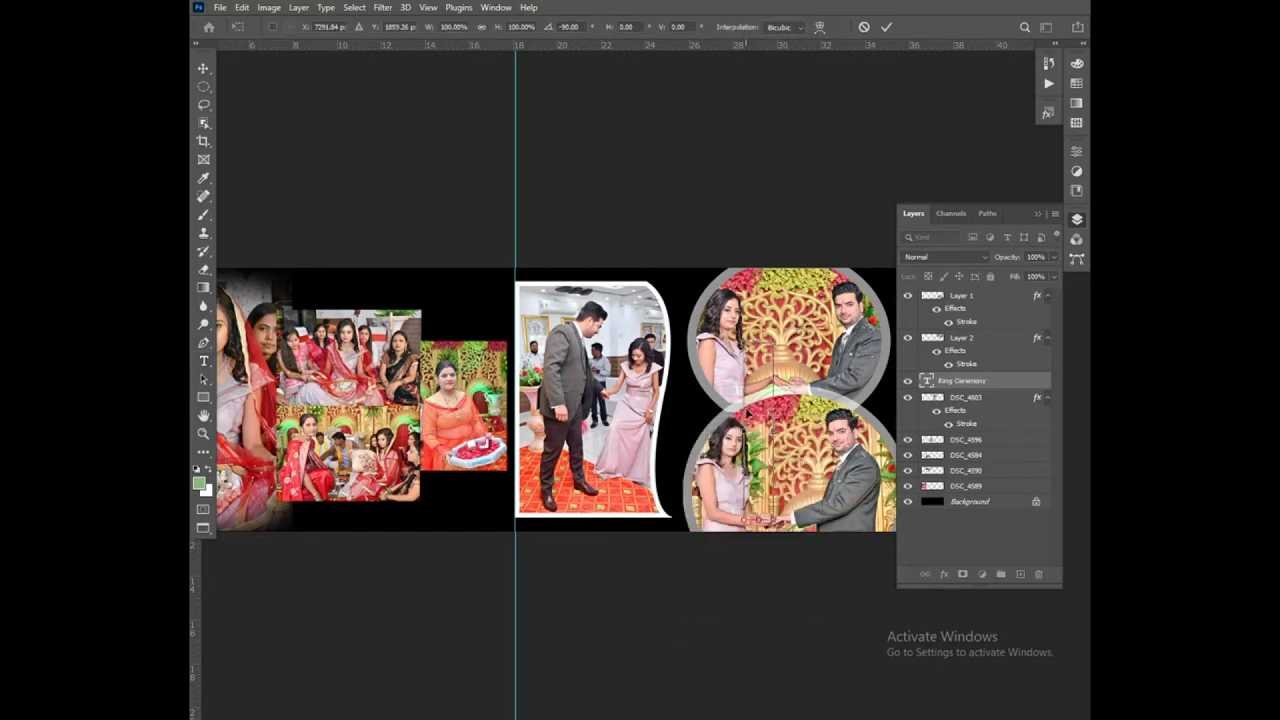
mouse_move(750, 412)
mouse_down()
mouse_move(688, 346)
mouse_move(682, 426)
mouse_up()
key(Return)
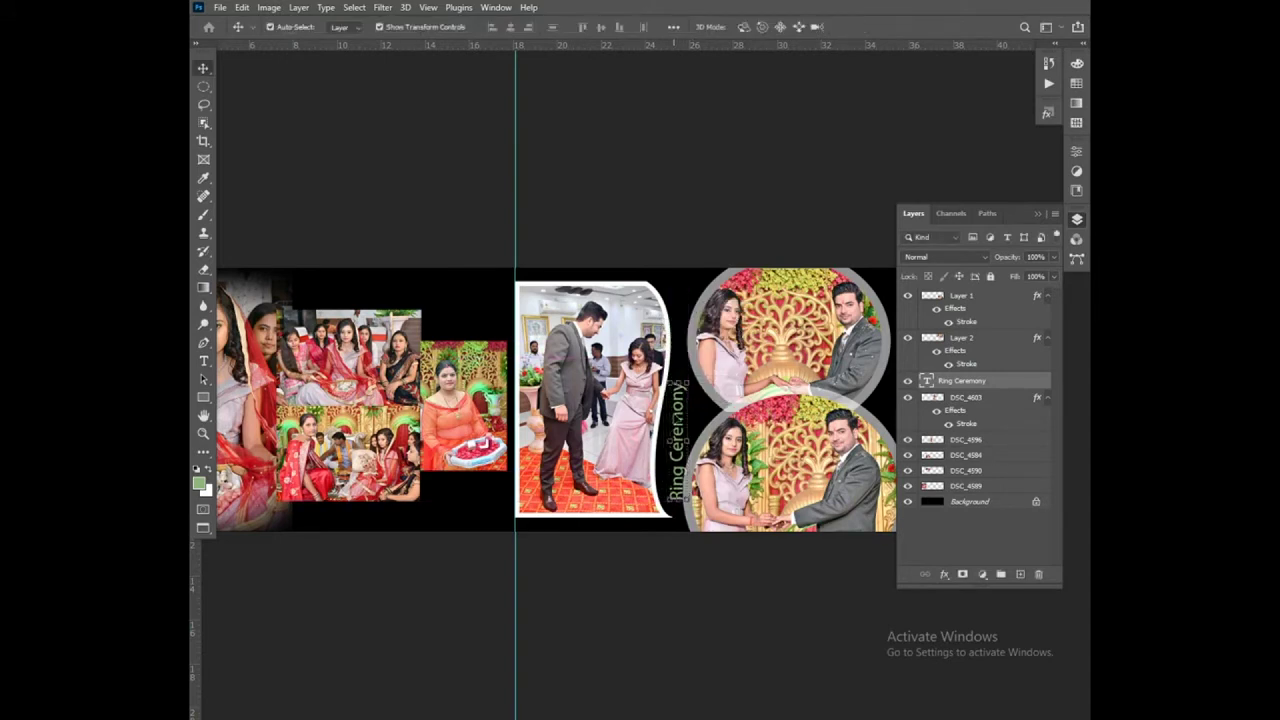
key(t)
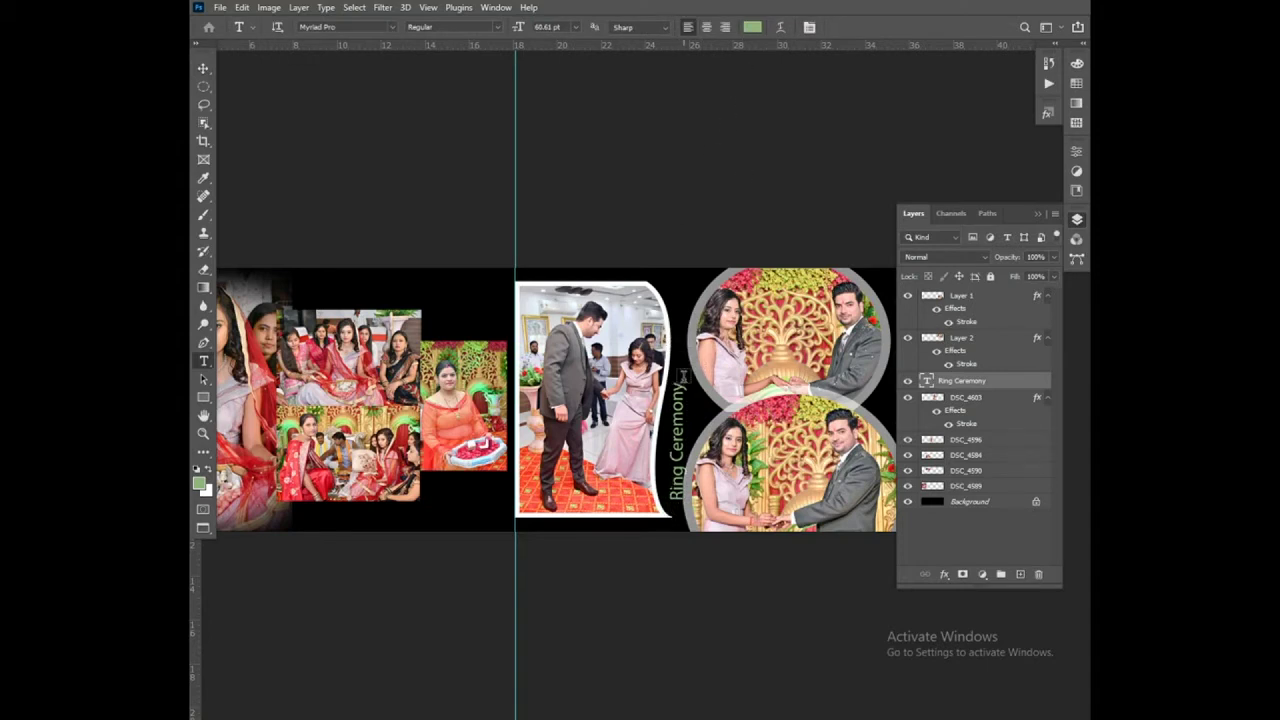
Step: Warp the 'Ring Ceremony' title with the Flag style at about +25% bend
click(780, 28)
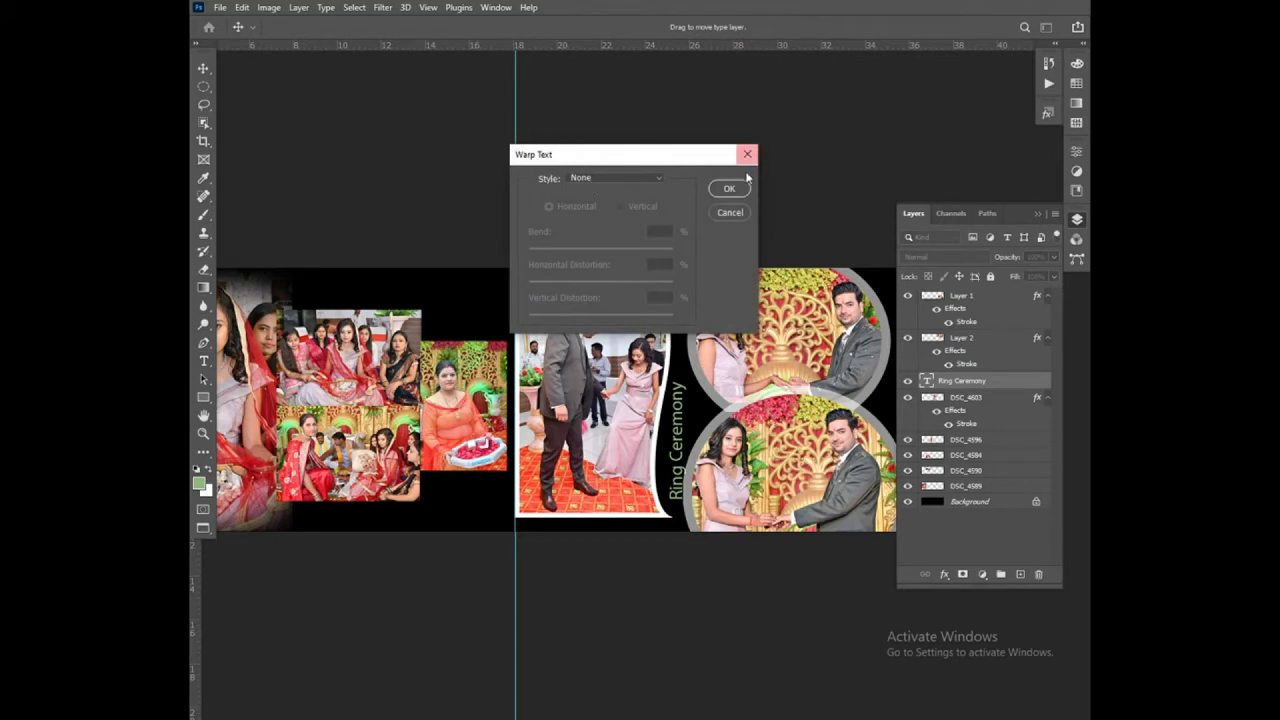
click(747, 154)
click(781, 27)
drag(562, 154, 667, 127)
click(692, 151)
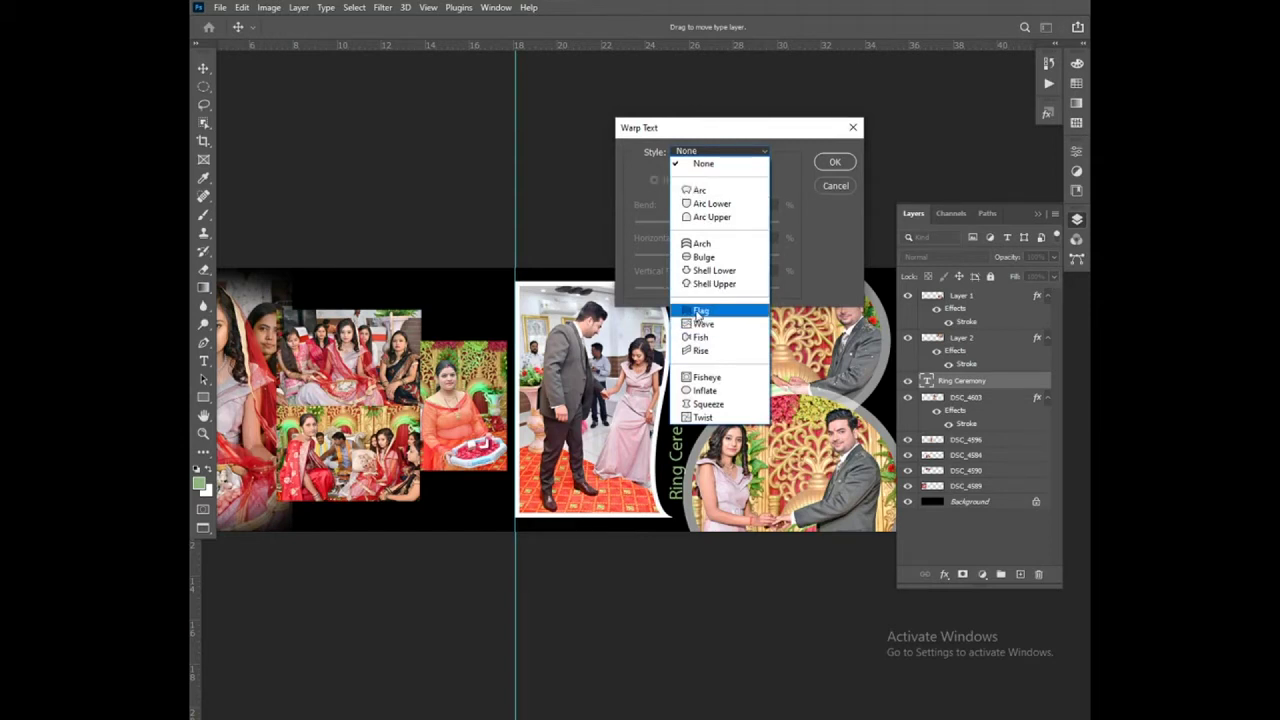
click(698, 312)
drag(751, 135, 847, 75)
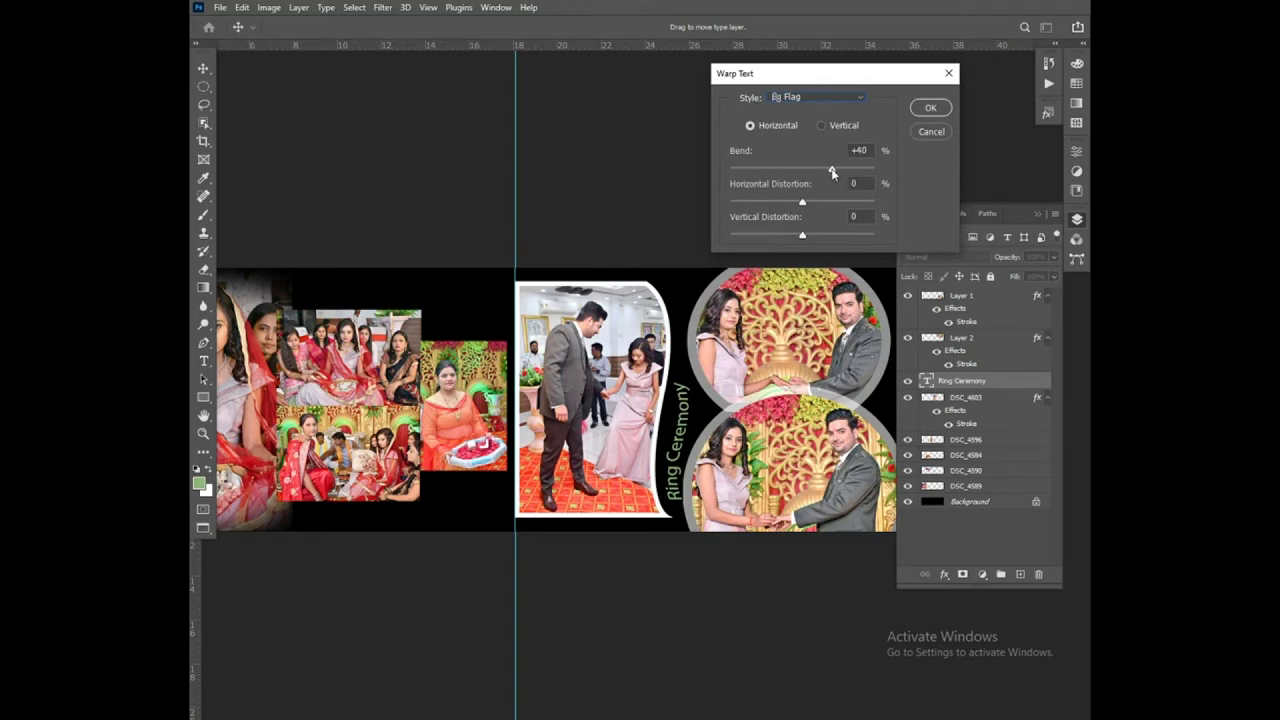
drag(832, 171, 818, 172)
key(Return)
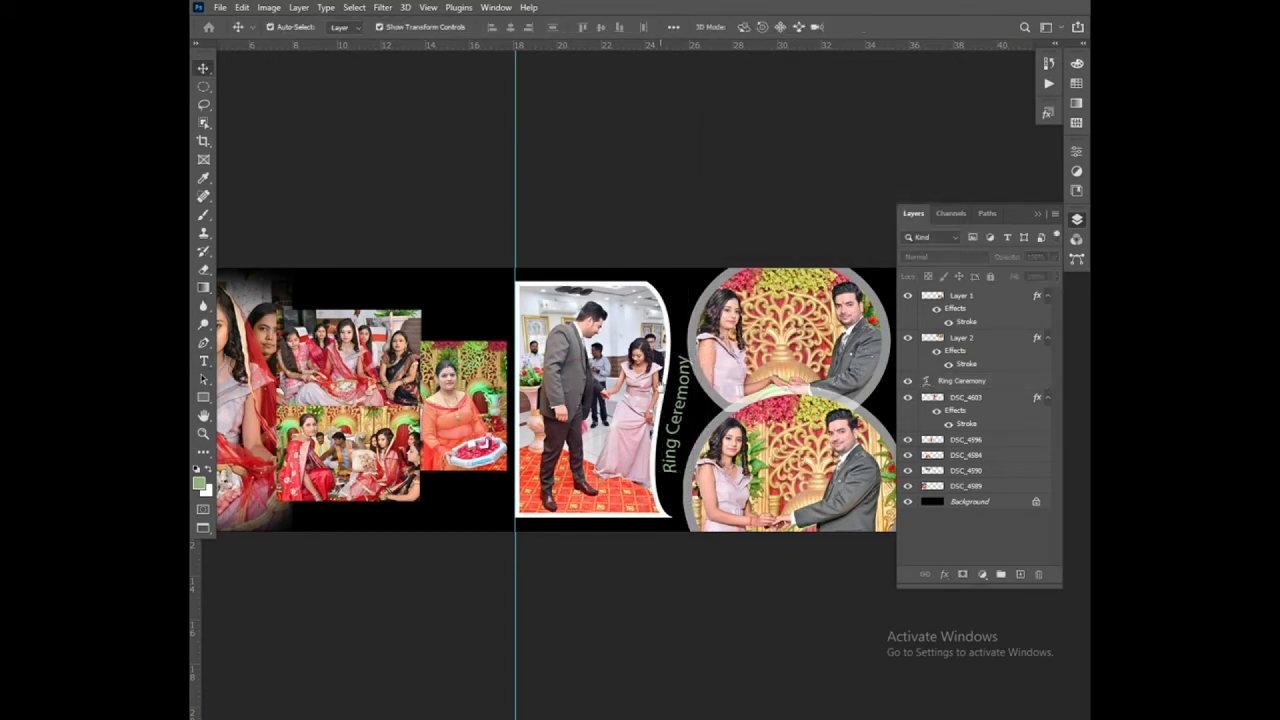
Step: Change the 'Ring Ceremony' title colour to white (ffffff)
key(Return)
click(752, 30)
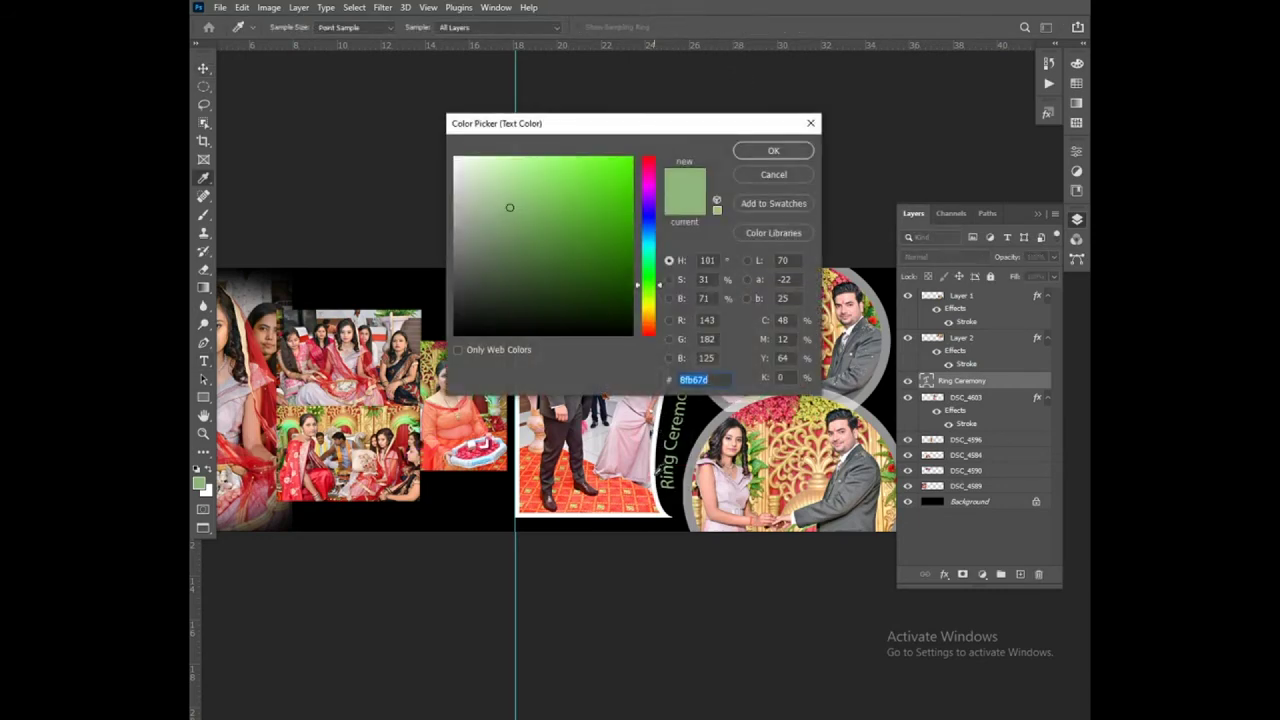
text(ffffff)
key(Return)
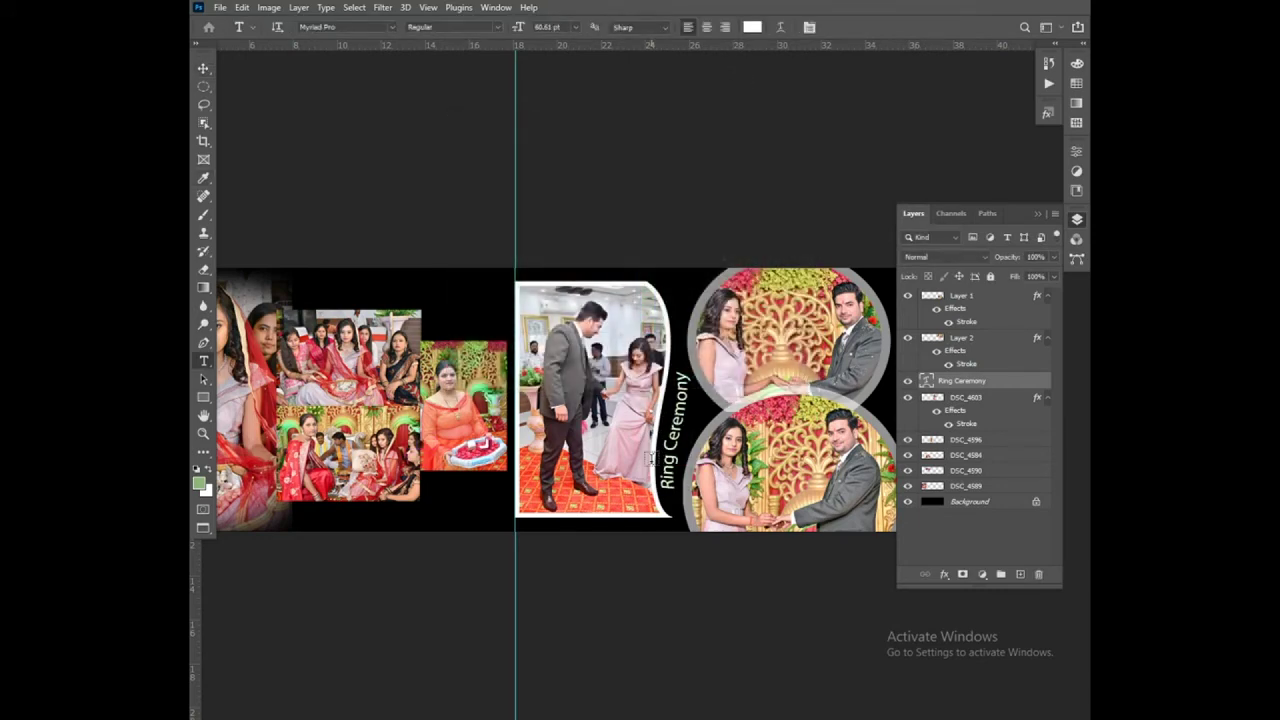
Step: Switch to the Move tool, close the Layers panel, and scroll the canvas left
key(v)
click(1037, 215)
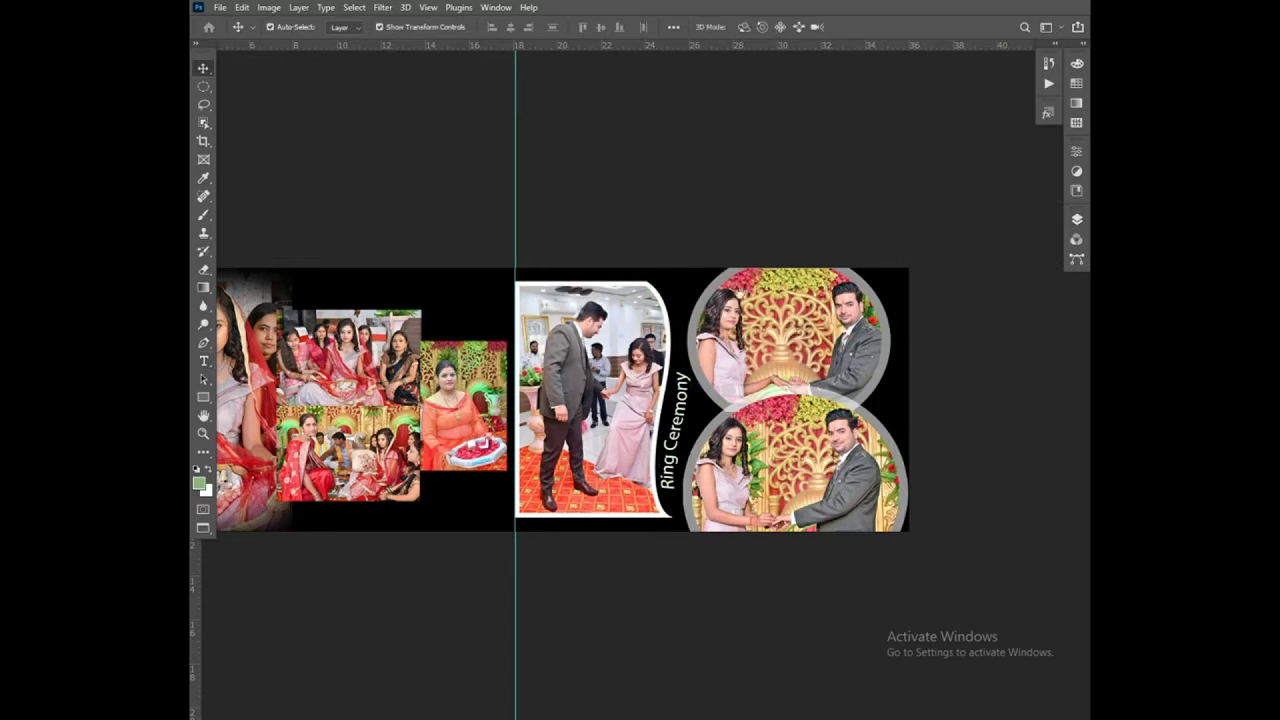
scroll(758, 292, left, 2)
scroll(758, 292, left, 1)
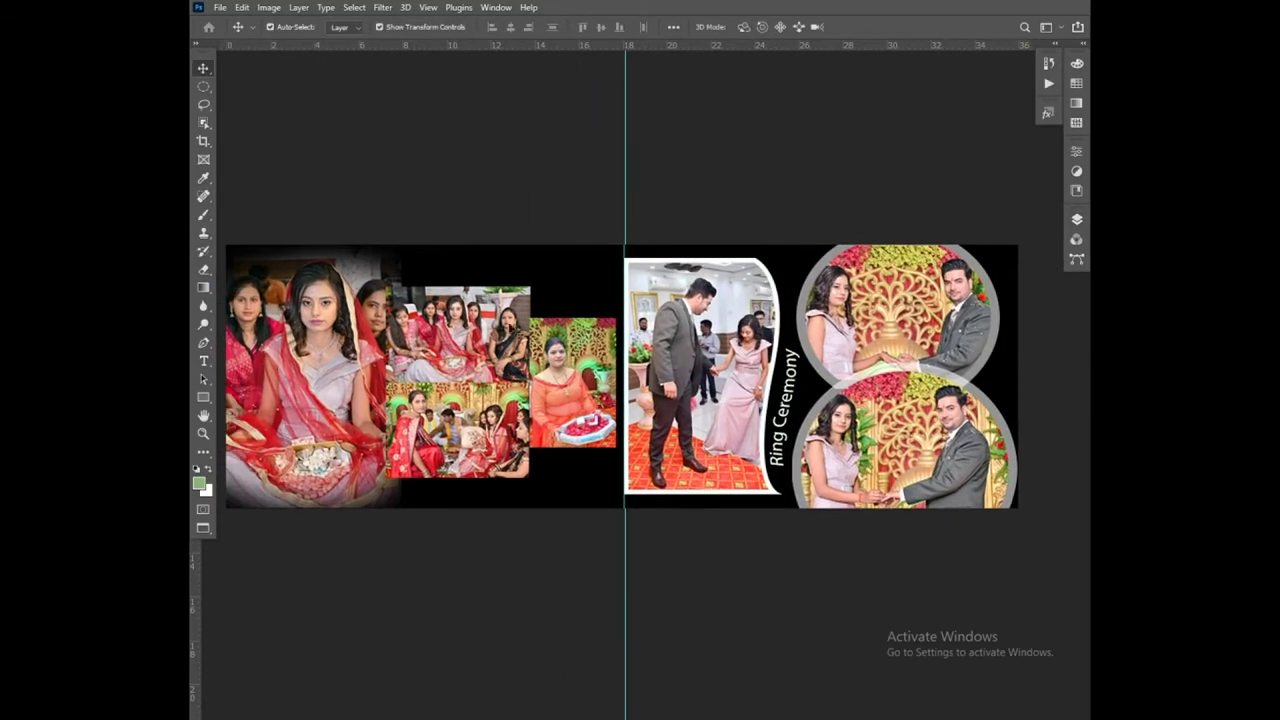
Step: Nudge the orange-dress photo right and marquee a full-height column around it
drag(585, 380, 590, 380)
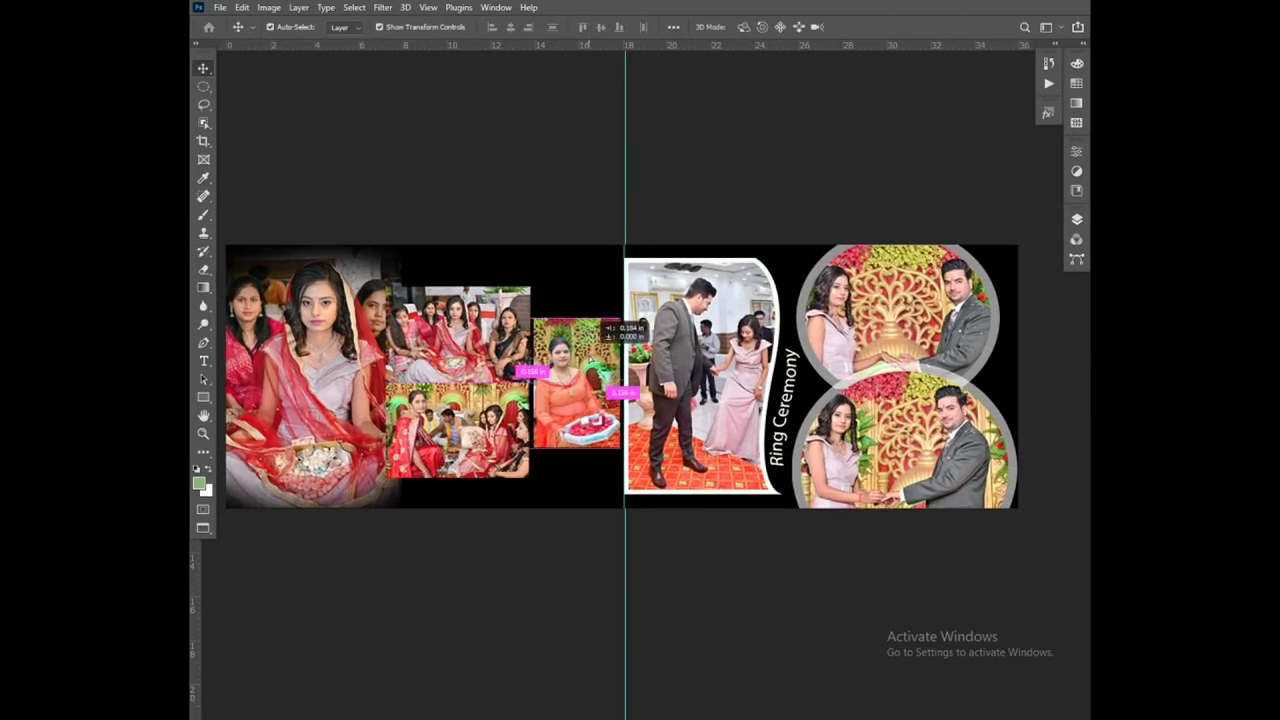
key(m)
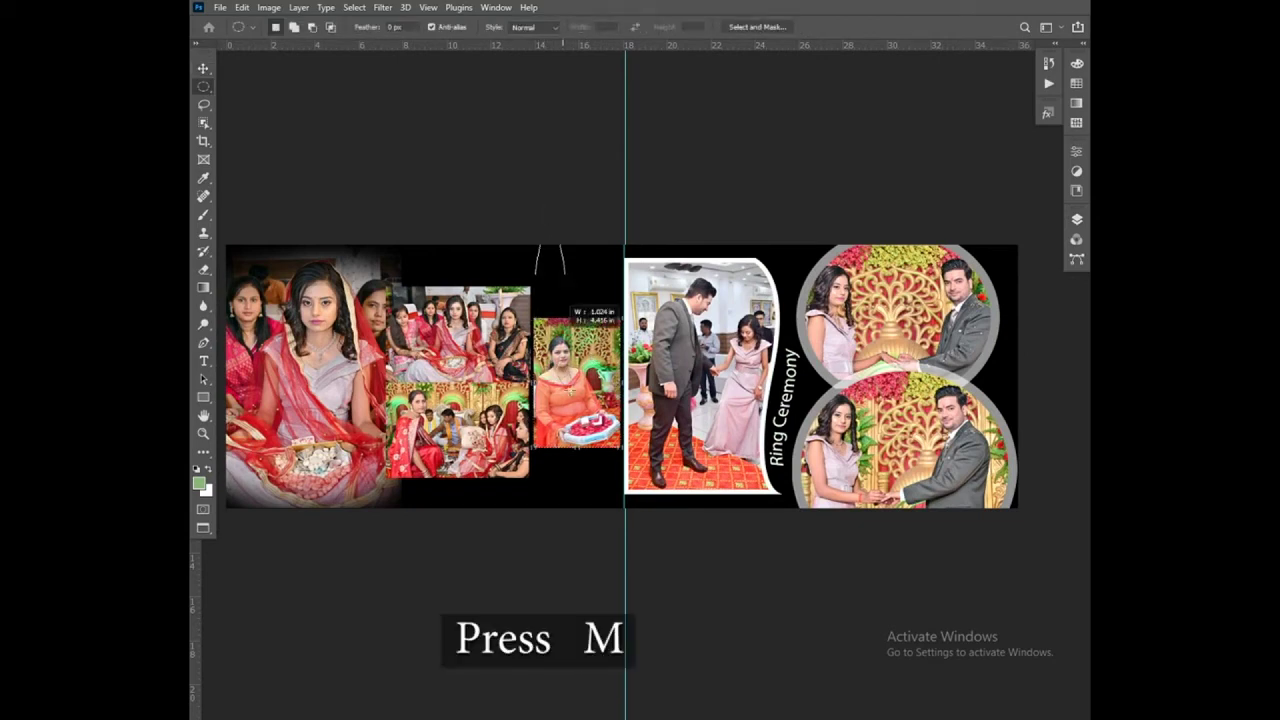
key(m)
drag(526, 245, 625, 508)
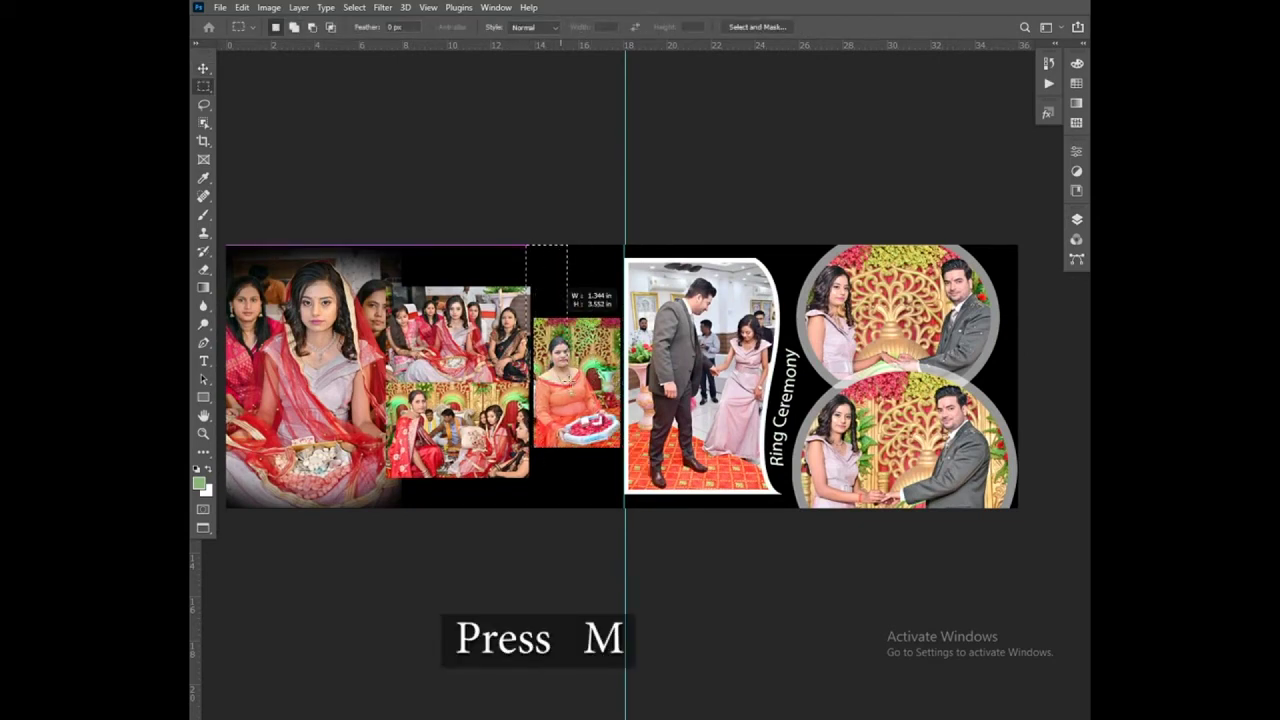
Step: Fill the column on a new layer with red sampled from the carpet
key(ctrl+shift+alt+n)
key(b)
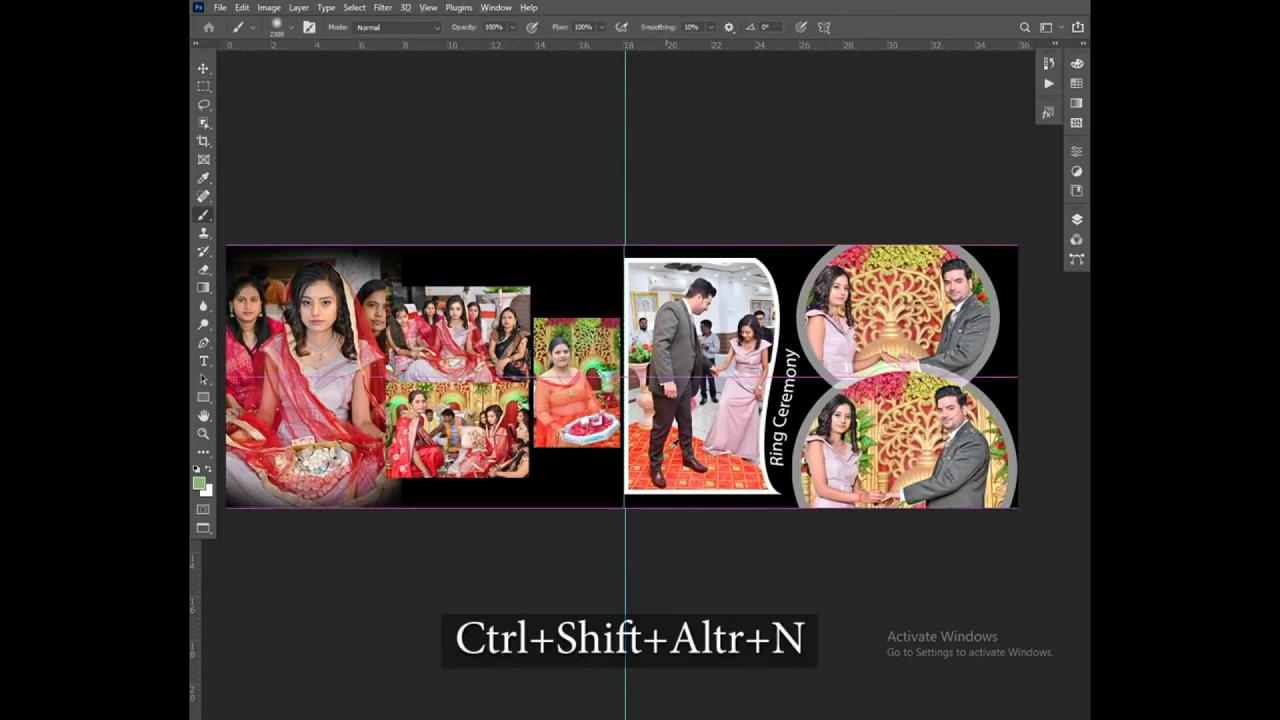
alt+click(678, 458)
key(alt+Delete)
key(v)
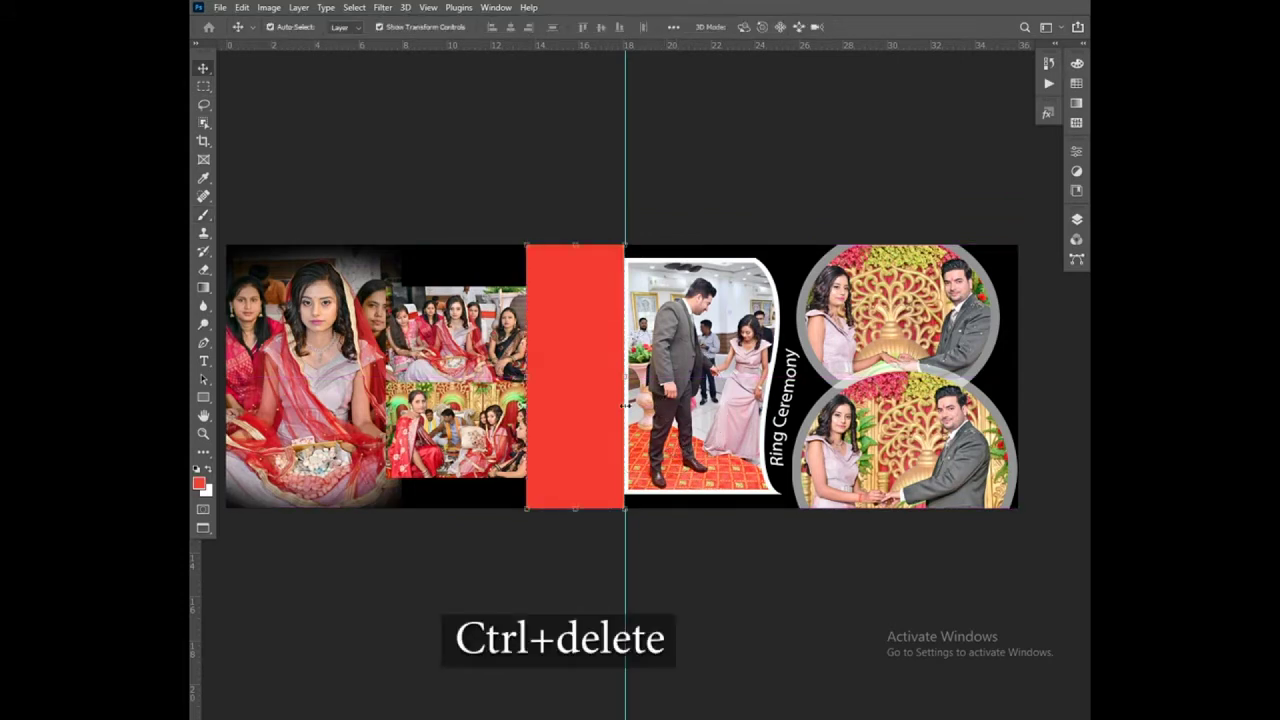
Step: Bring the orange-dress photo above the red panel and fine-tune both sizes
key(ctrl+v)
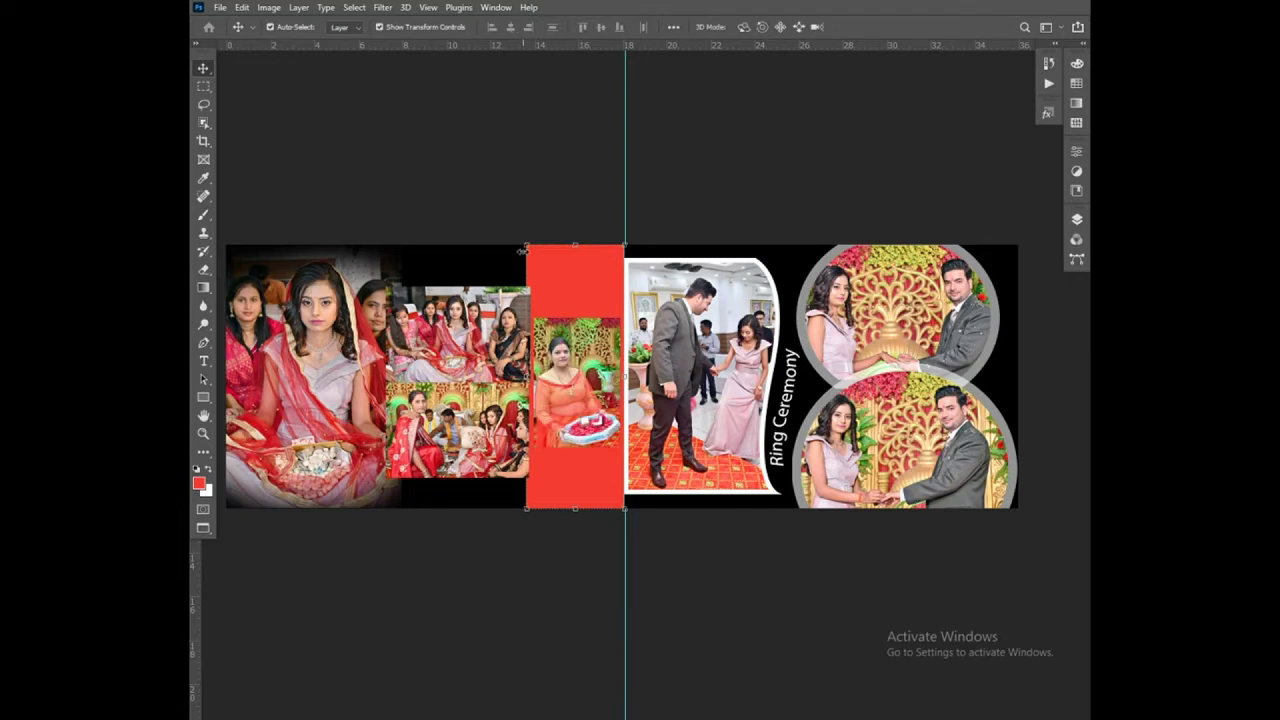
drag(526, 376, 530, 376)
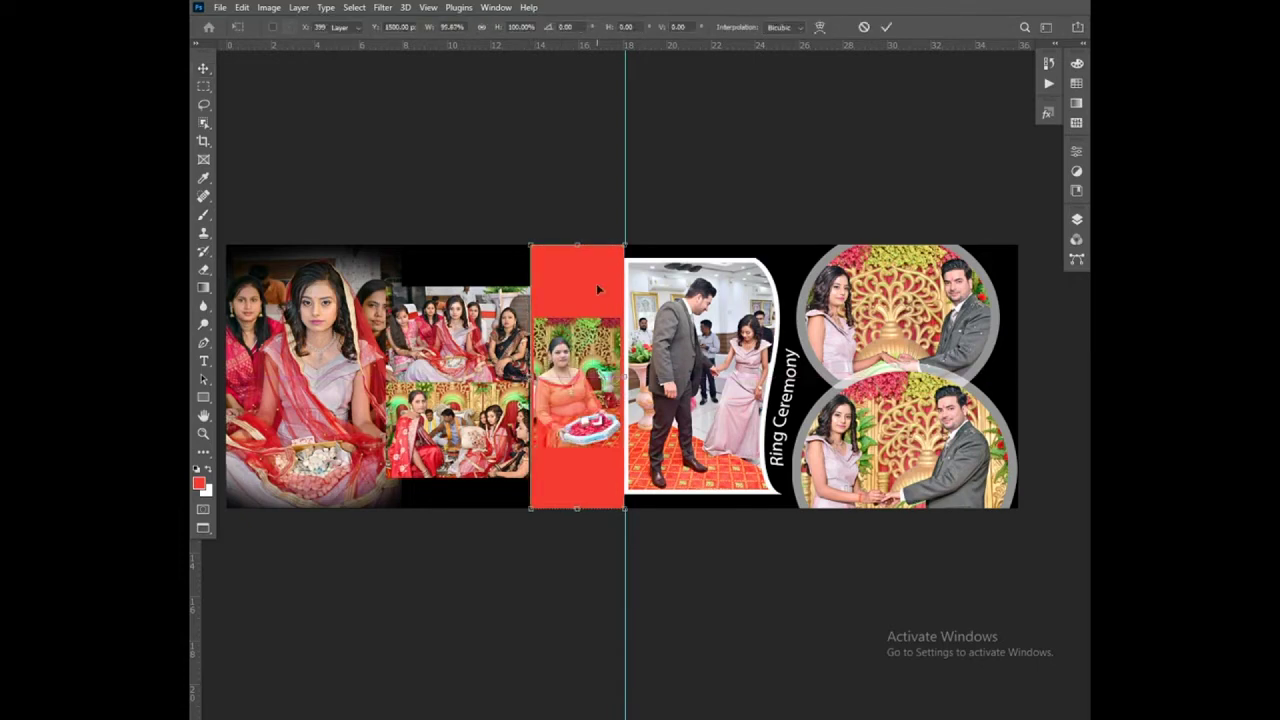
key(Return)
key(ctrl+t)
drag(621, 318, 623, 316)
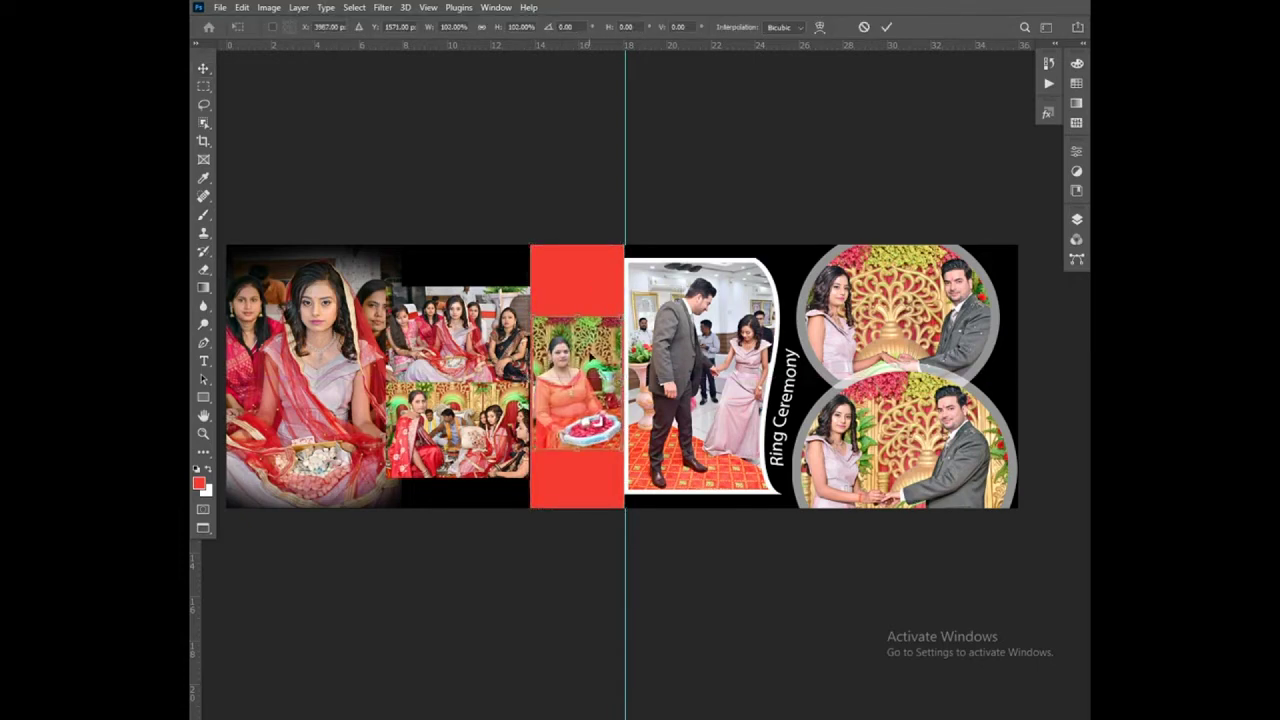
key(Return)
key(o)
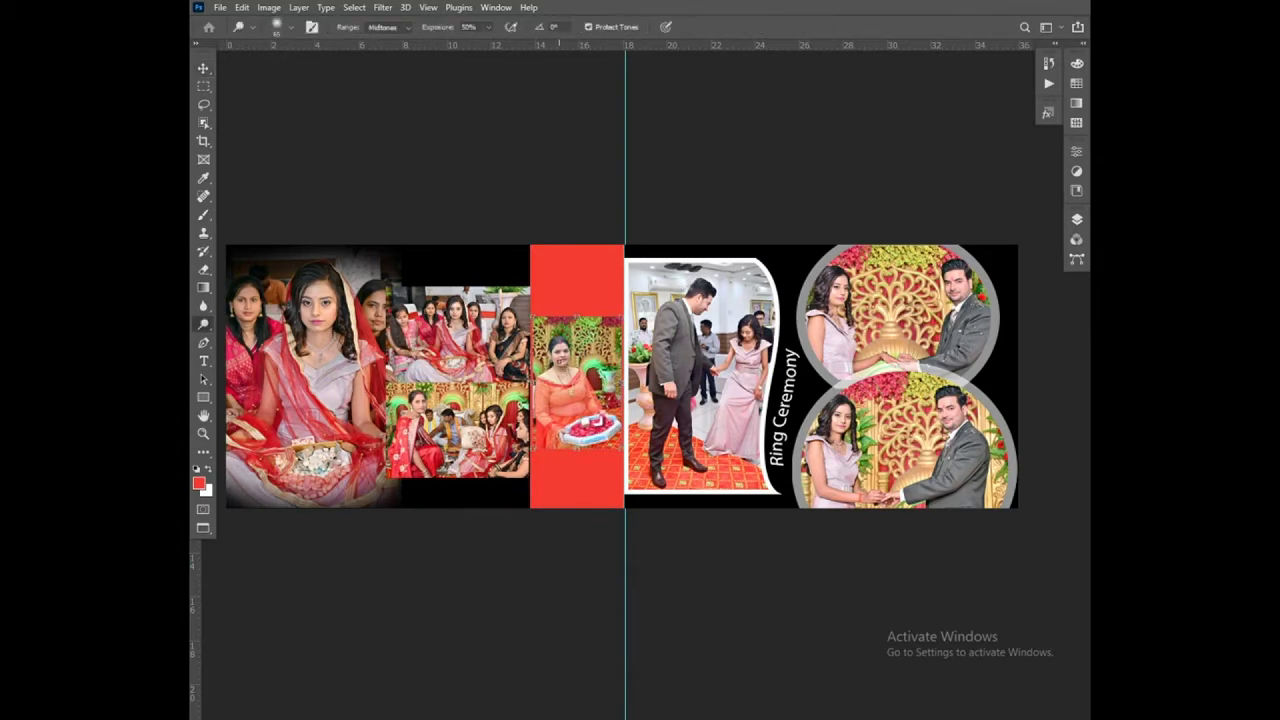
key(v)
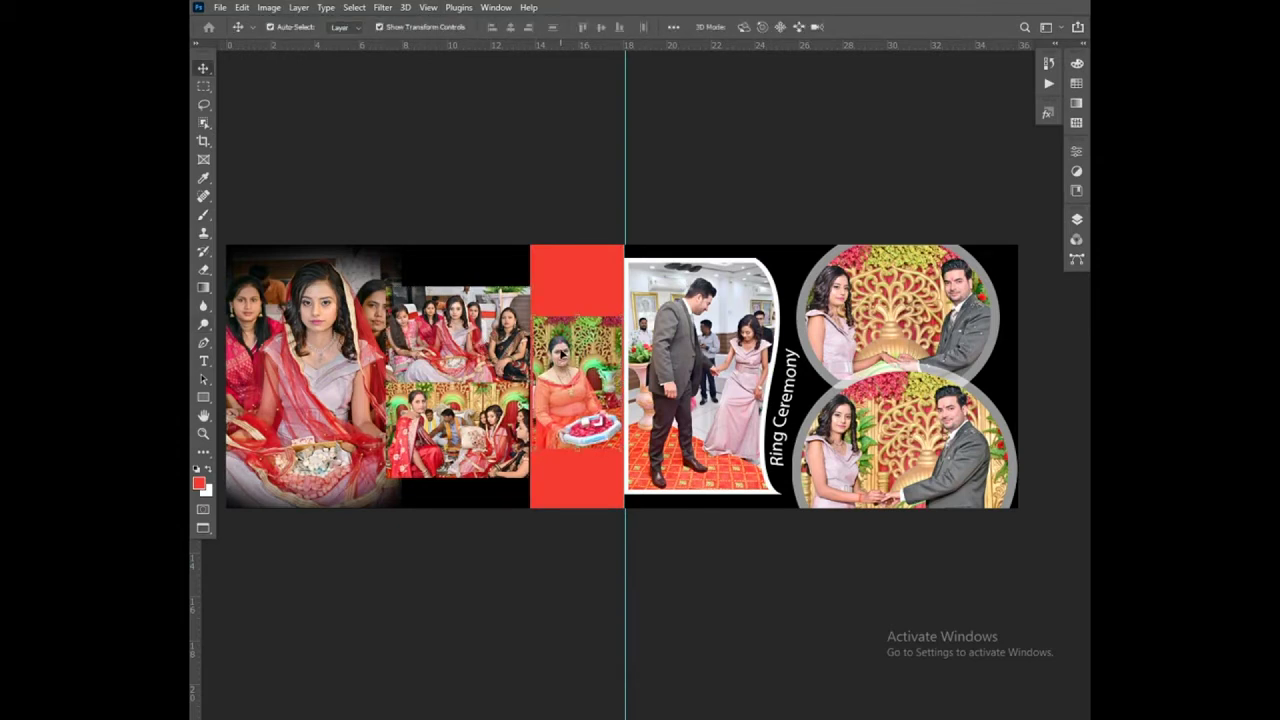
Step: Try several frame styles on the orange-dress photo, settling on the thin dark frame
click(1048, 113)
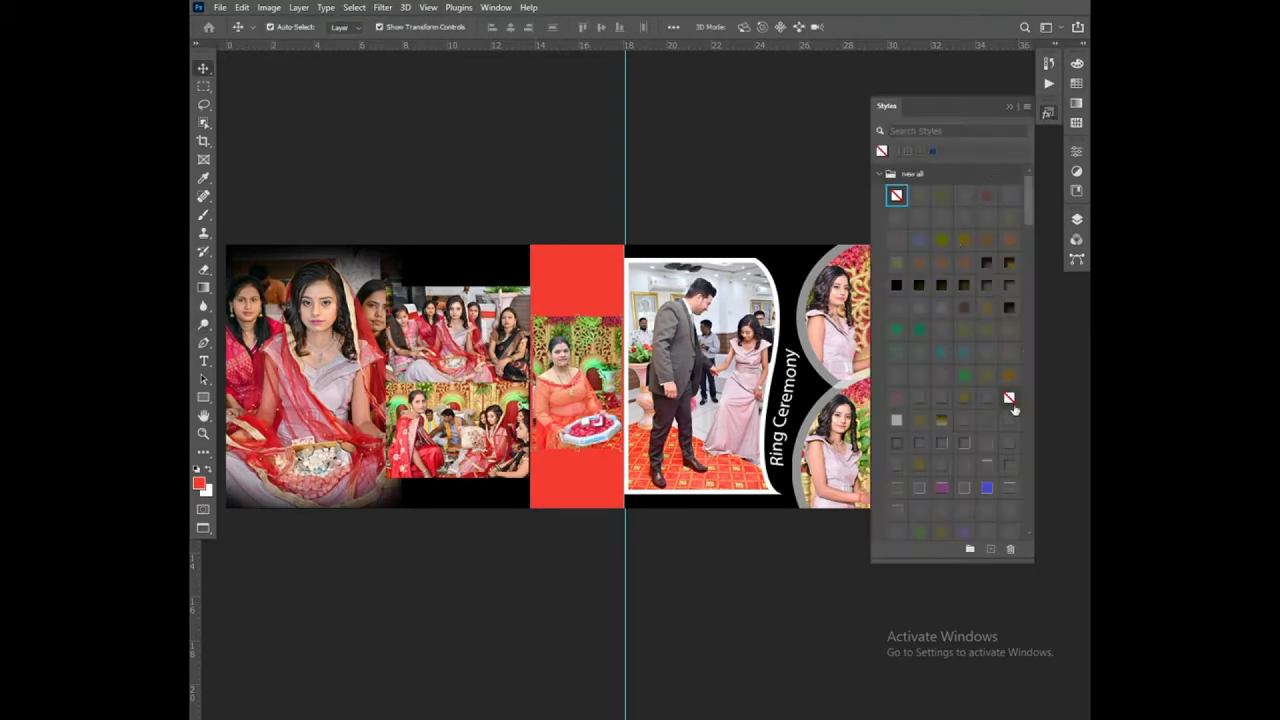
scroll(1013, 408, down, 3)
click(985, 390)
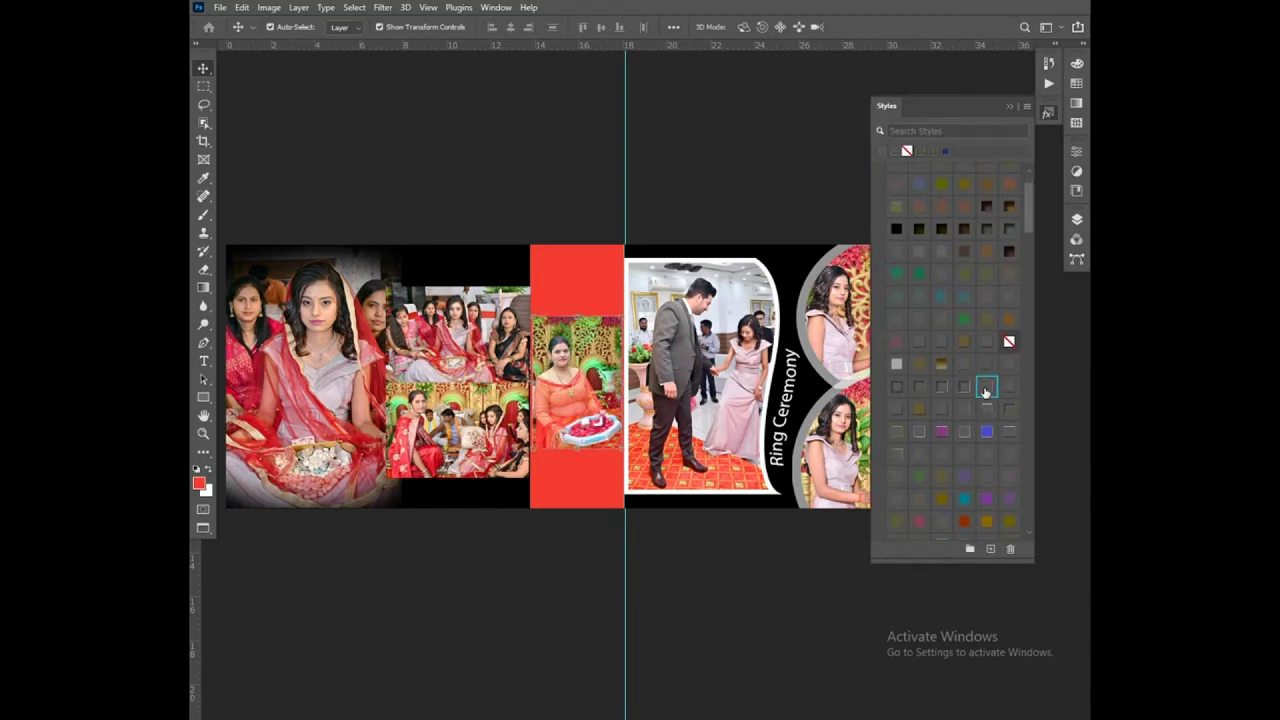
scroll(1007, 516, down, 3)
scroll(1010, 505, down, 3)
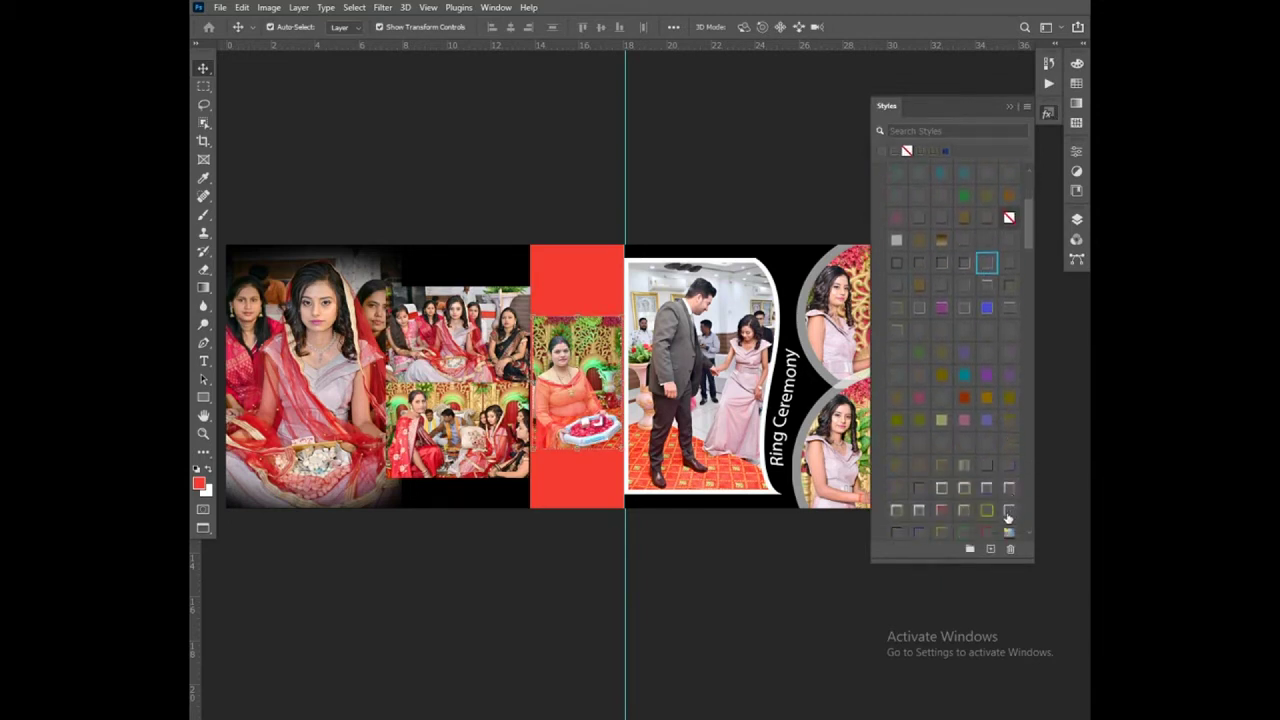
click(1008, 512)
click(965, 511)
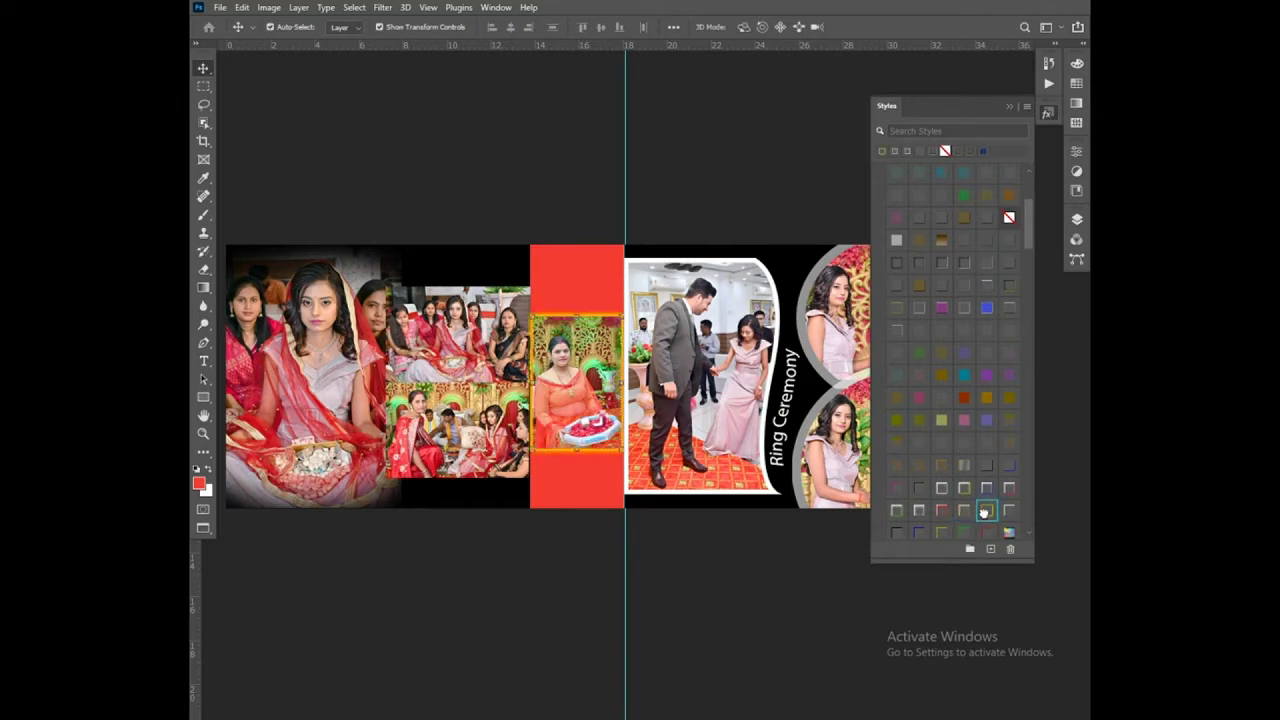
click(964, 511)
click(919, 488)
click(919, 511)
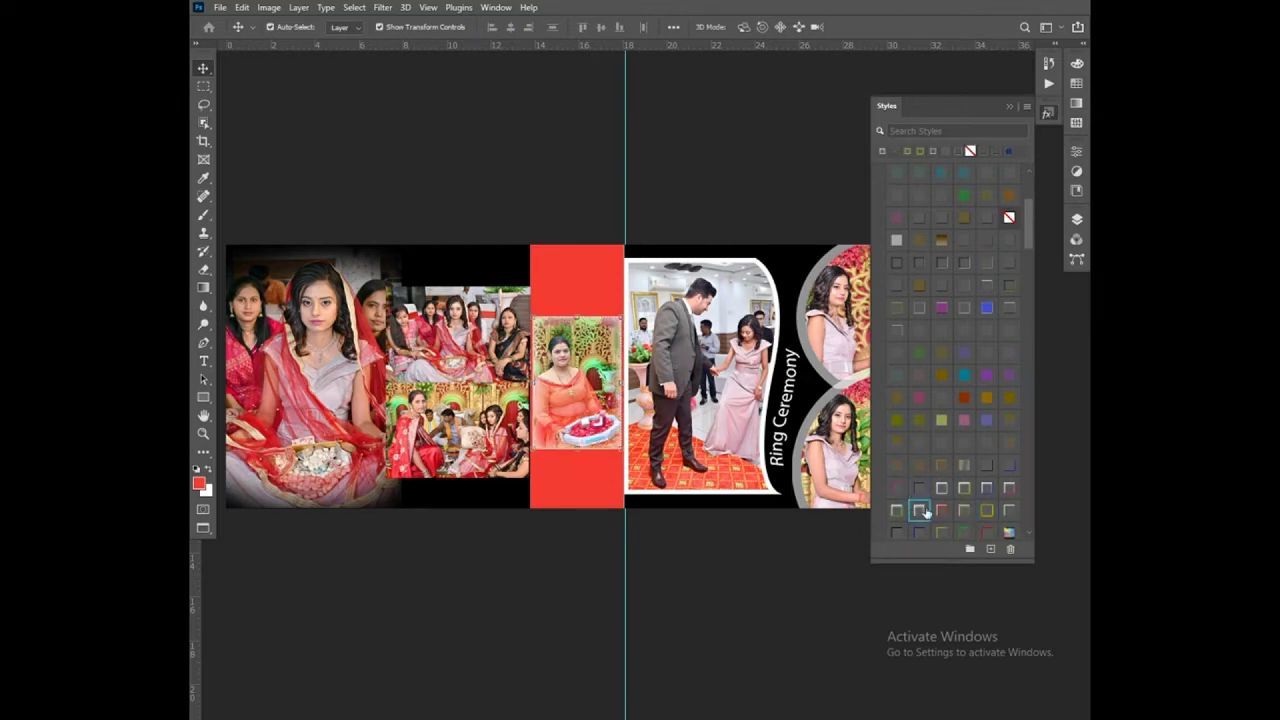
click(919, 532)
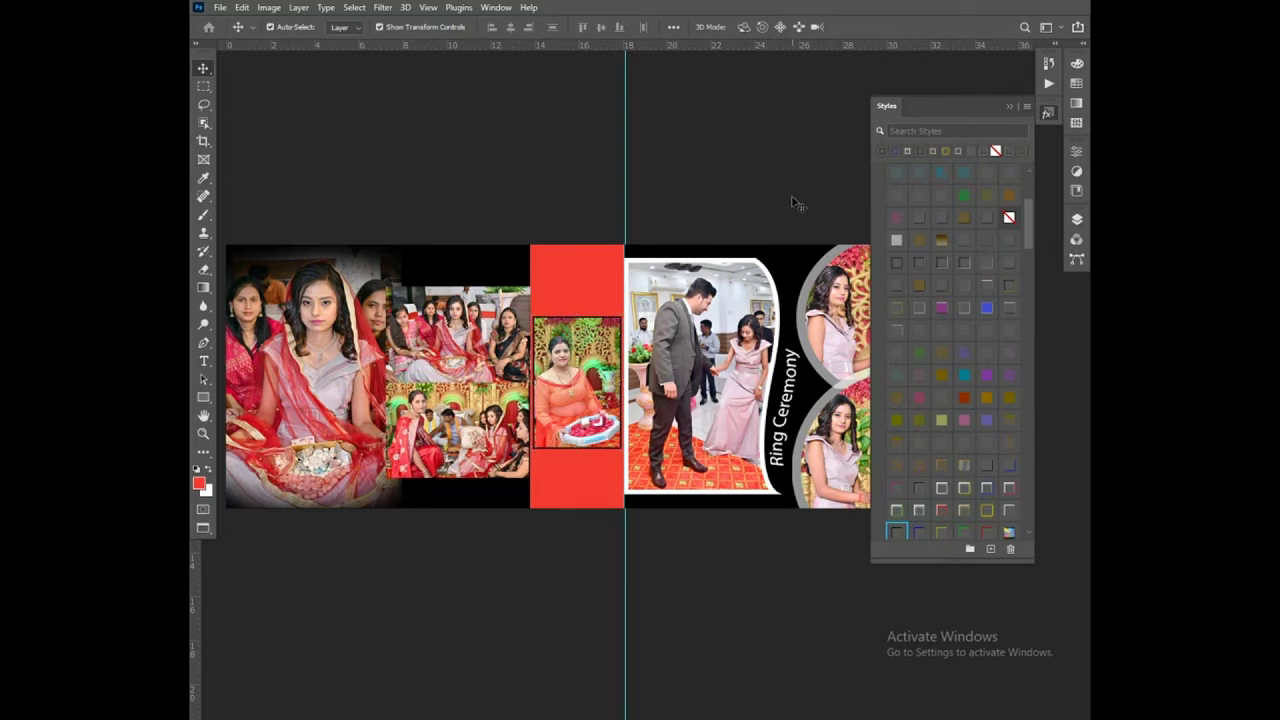
click(1009, 106)
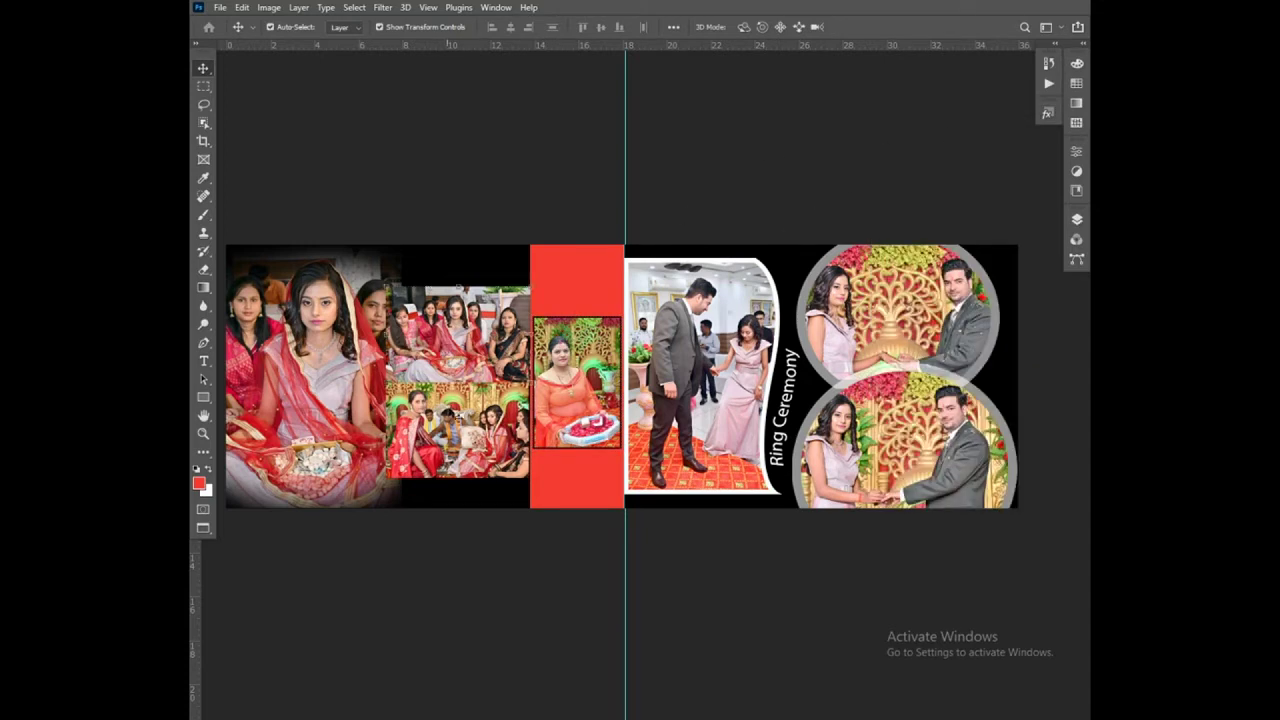
Step: Scale the two-photo group collage to 92.15% and nudge it into place beside the red panel
key(ctrl+t)
drag(530, 286, 524, 288)
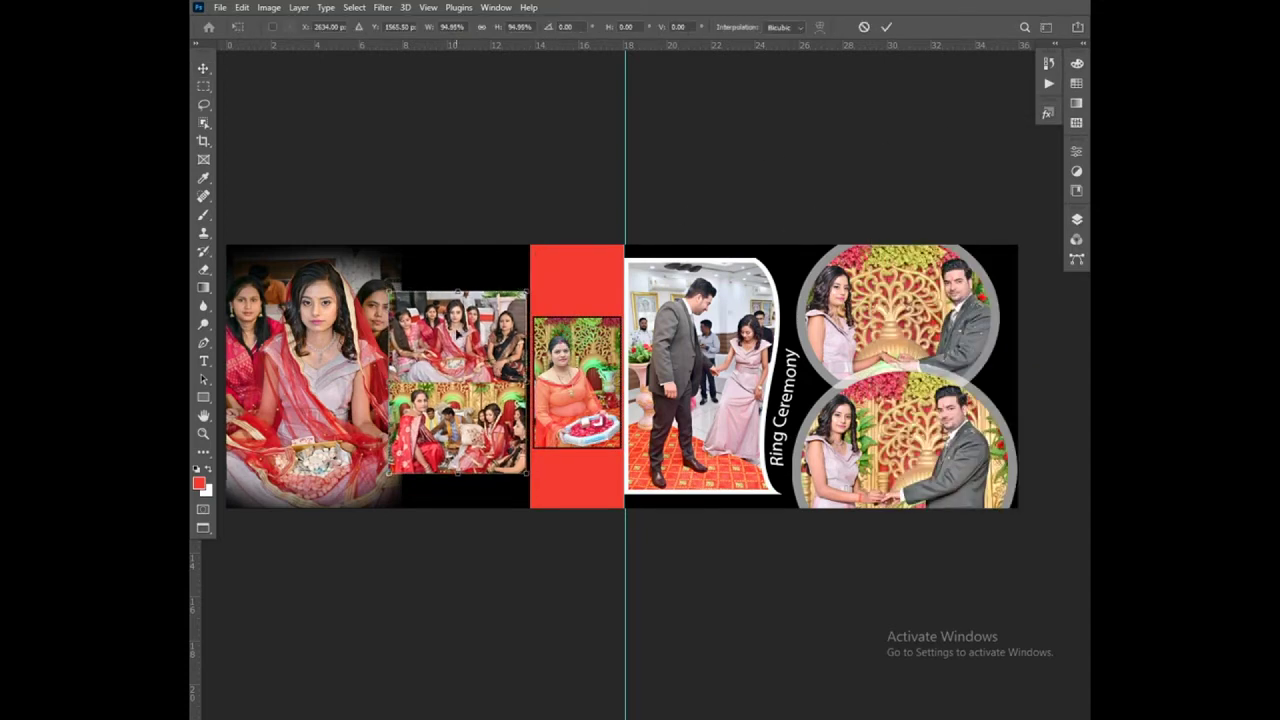
key(Return)
key(ctrl+t)
drag(388, 290, 400, 305)
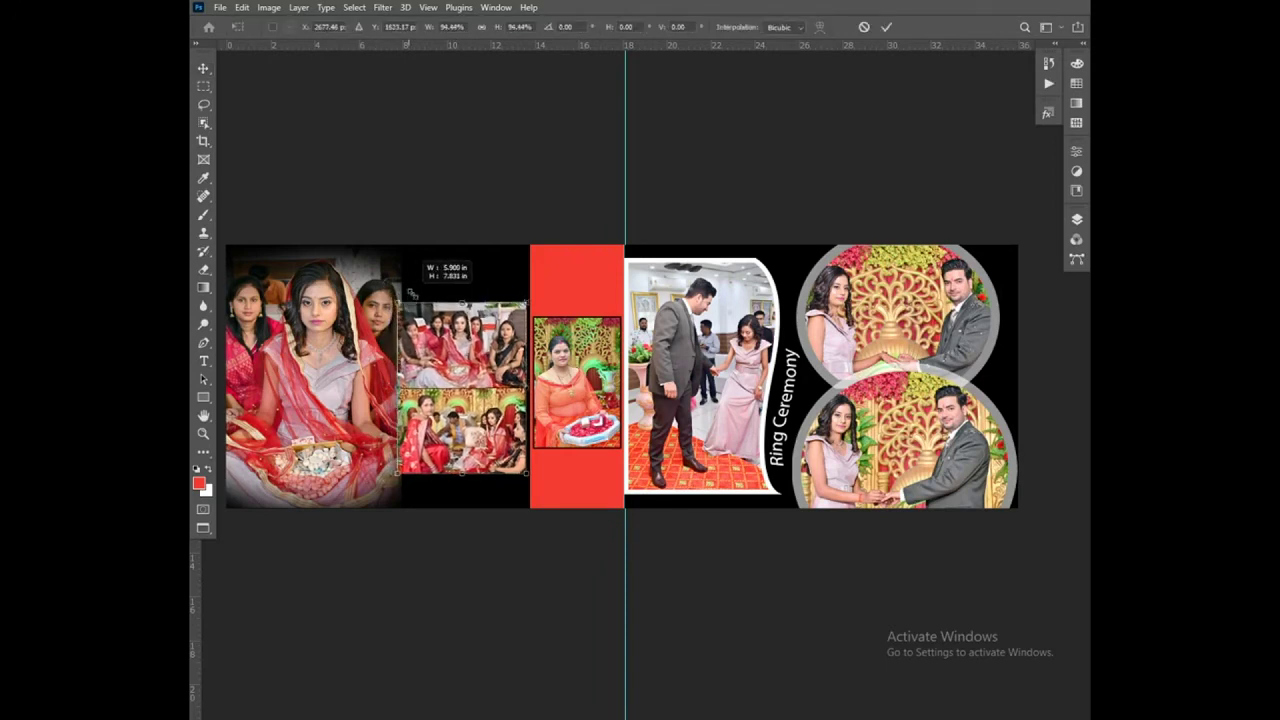
key(shift+Up)
key(shift+Up)
key(shift+Up)
key(shift+Up)
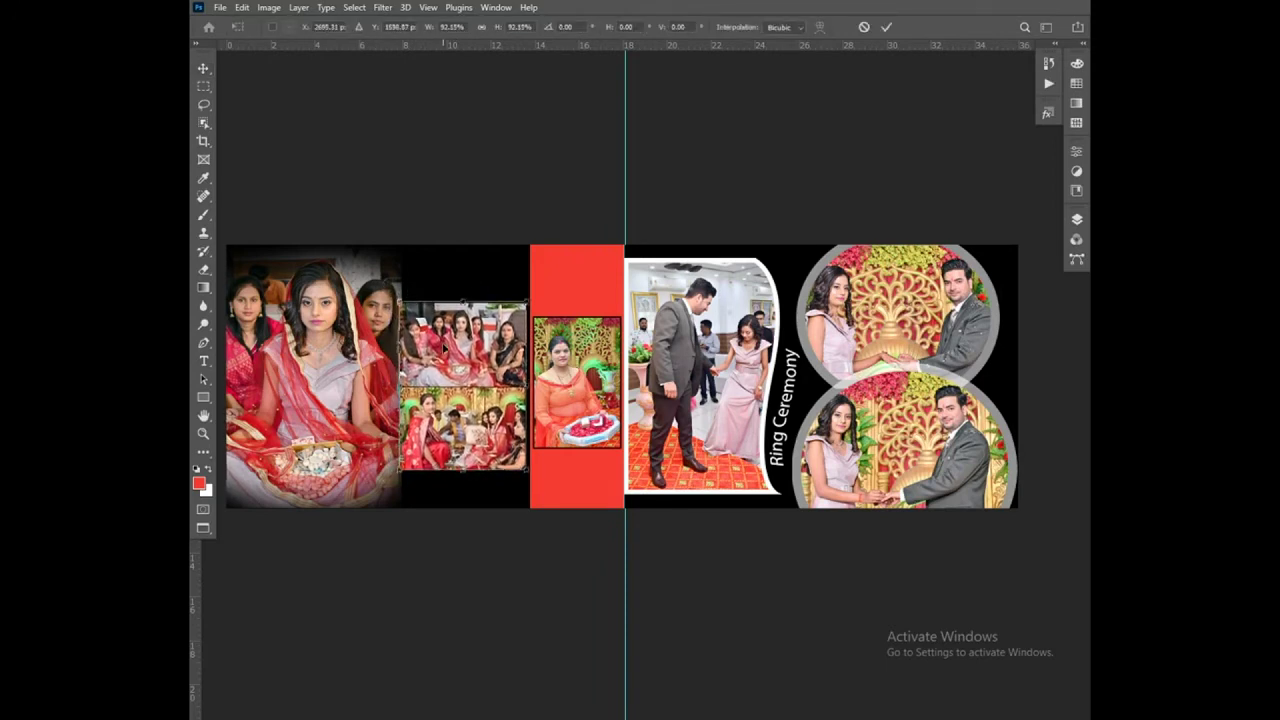
key(shift+Up)
key(shift+Up)
key(shift+Up)
key(shift+Up)
key(shift+Down)
key(Down)
key(Down)
key(Down)
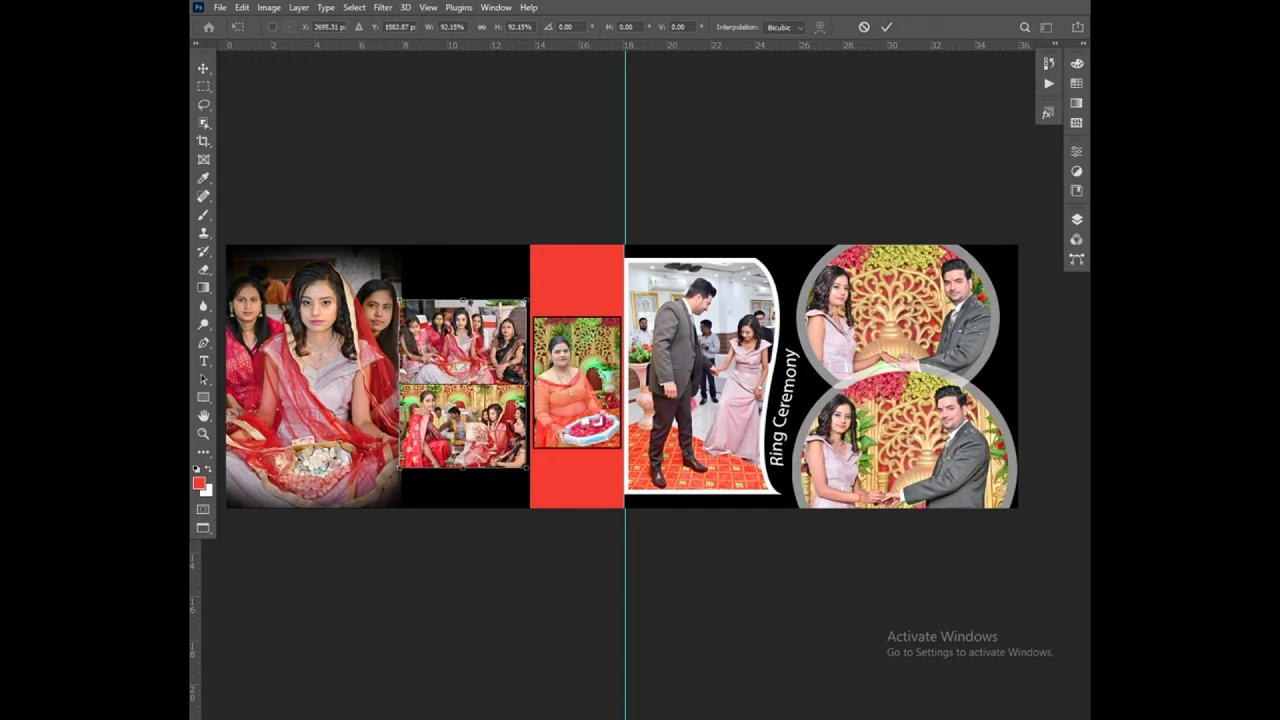
key(Return)
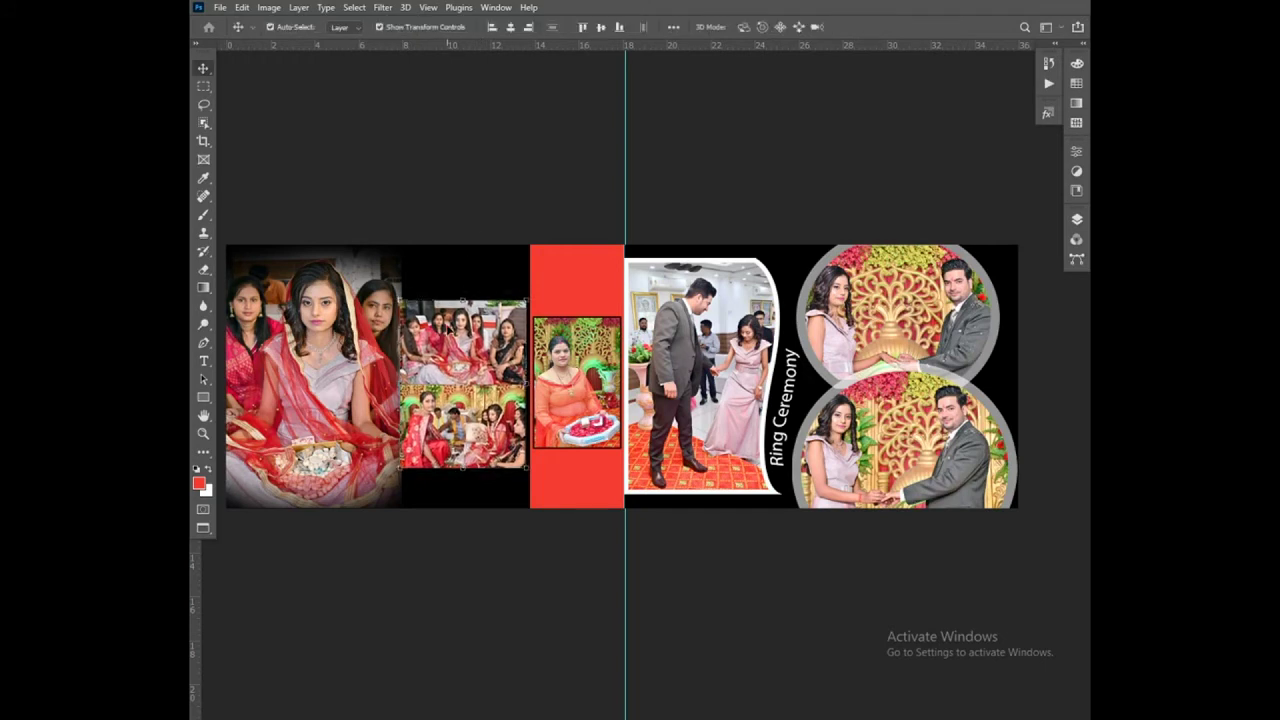
key(m)
drag(400, 285, 546, 477)
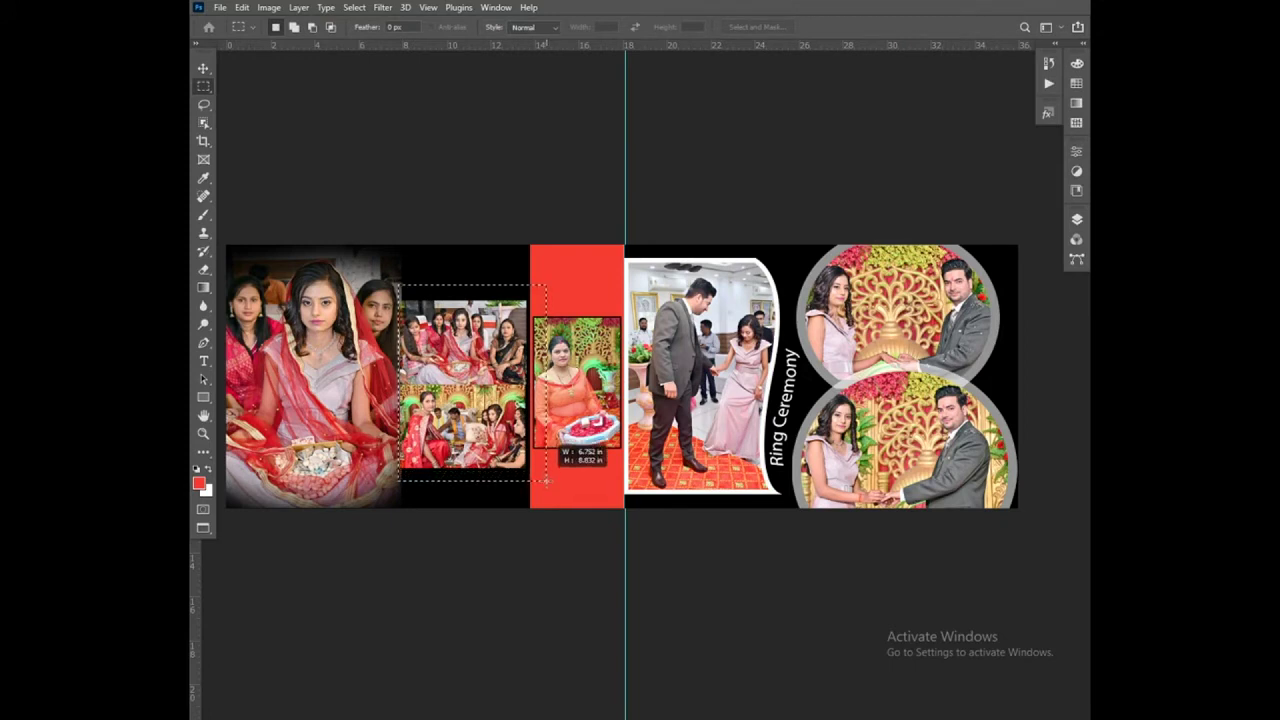
key(b)
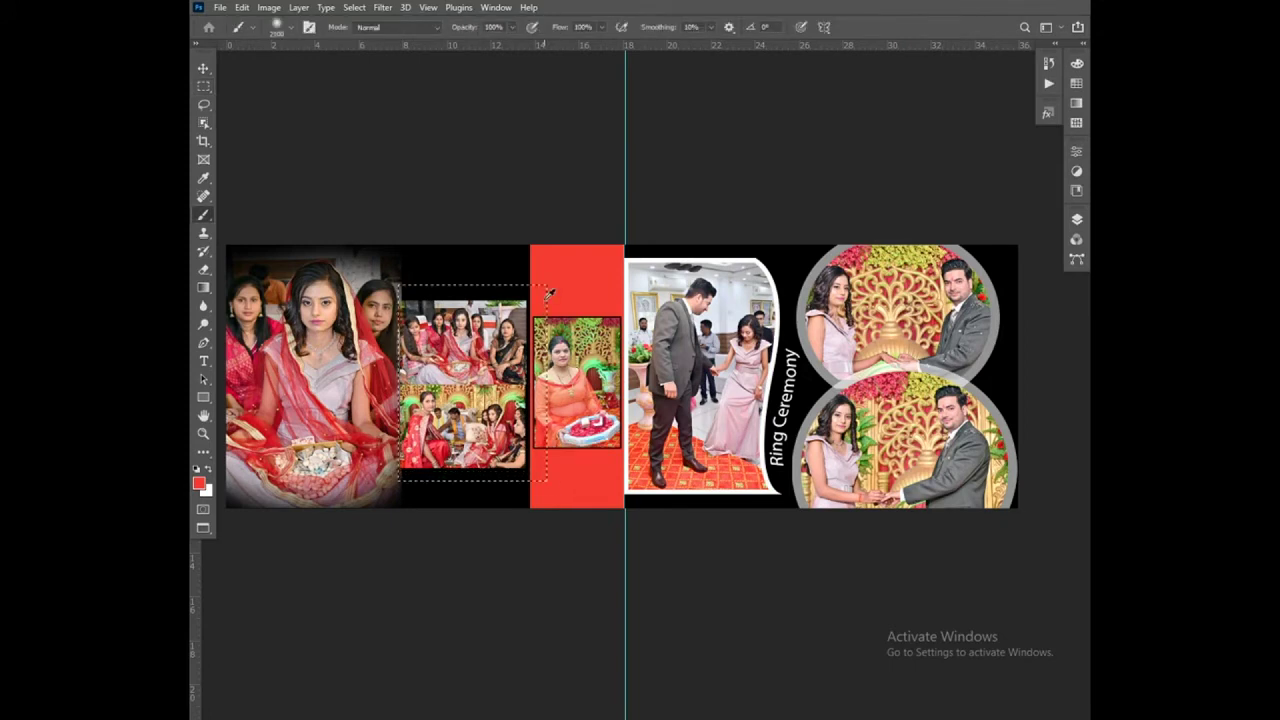
key(alt+BackSpace)
key(ctrl+d)
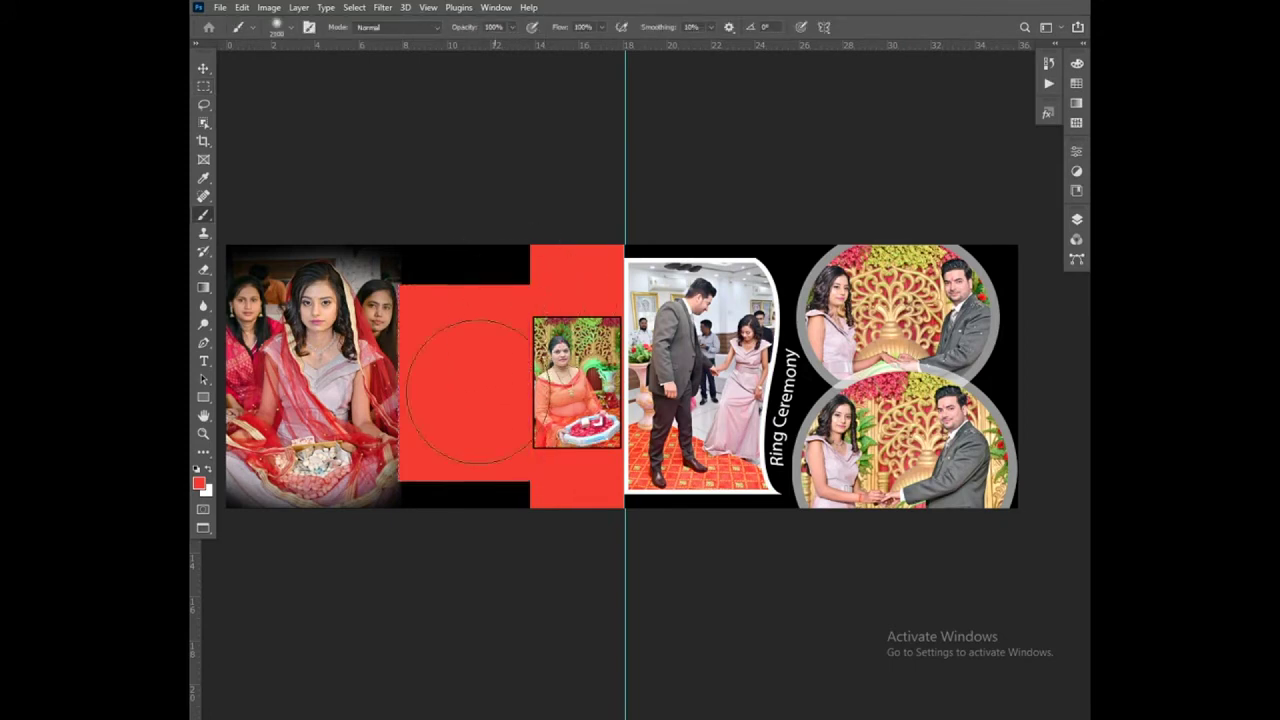
key(v)
key(ctrl+bracketleft)
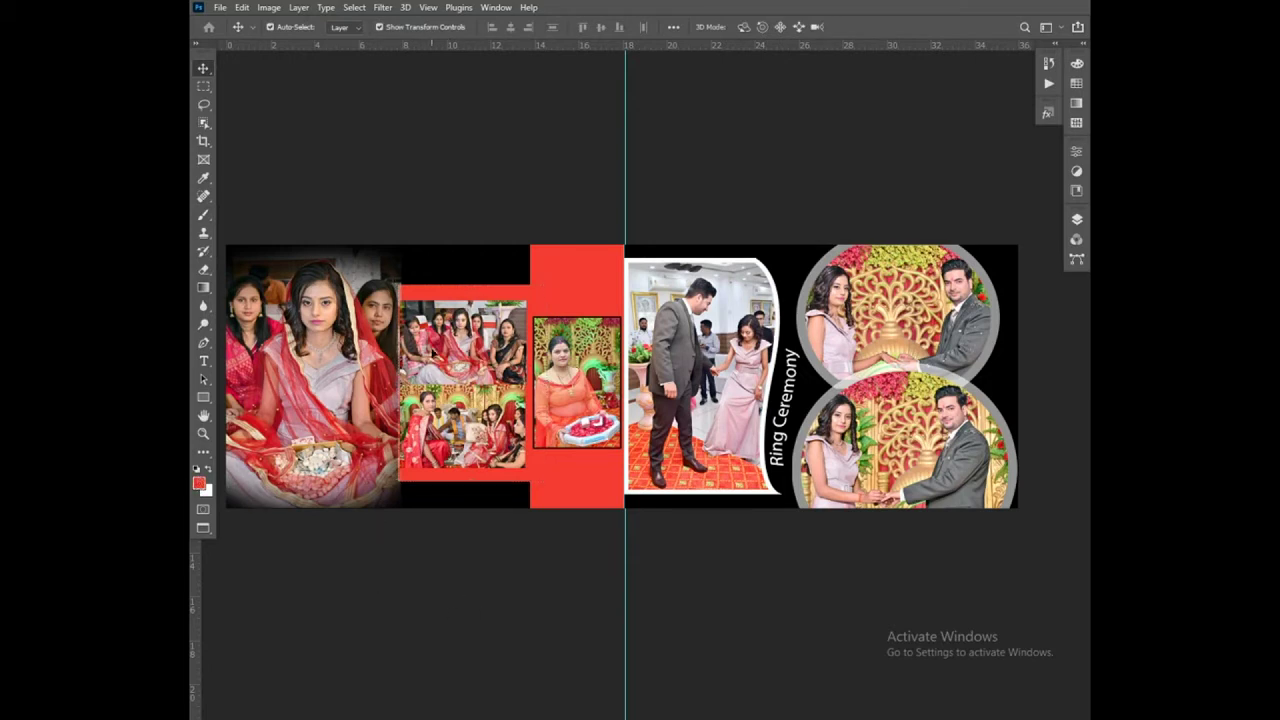
right_click(430, 348)
key(Escape)
key(o)
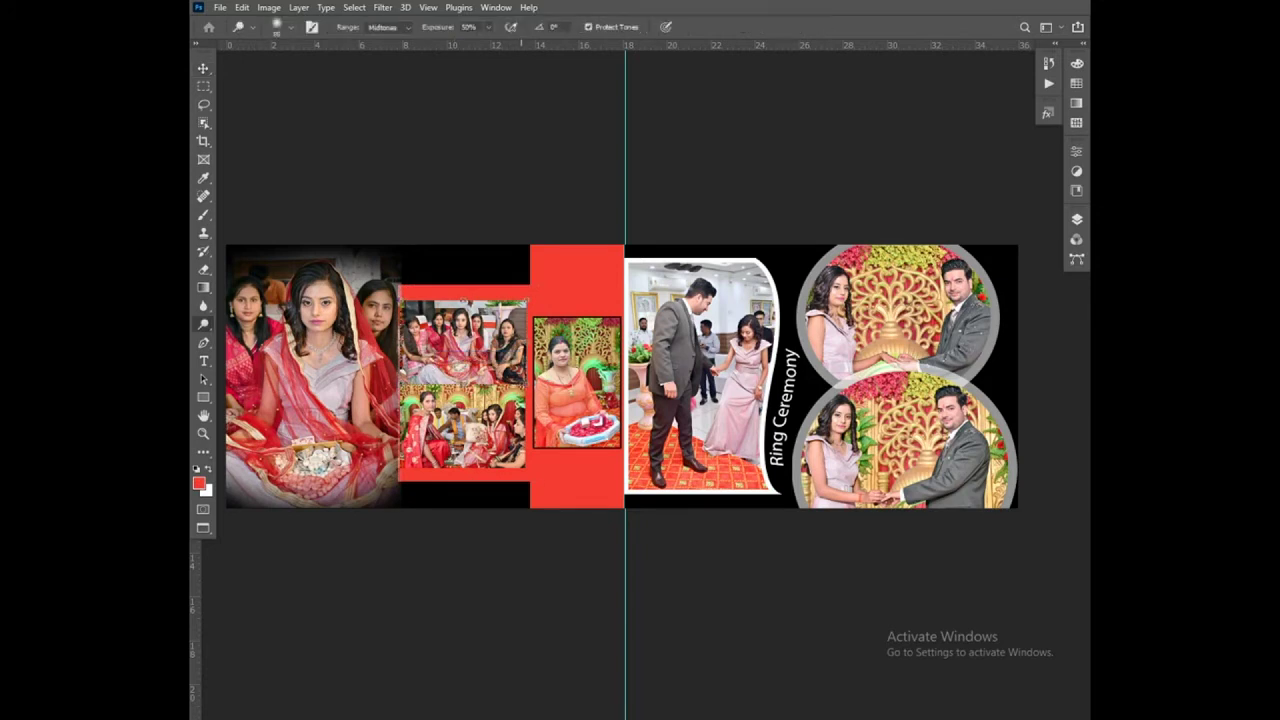
key(v)
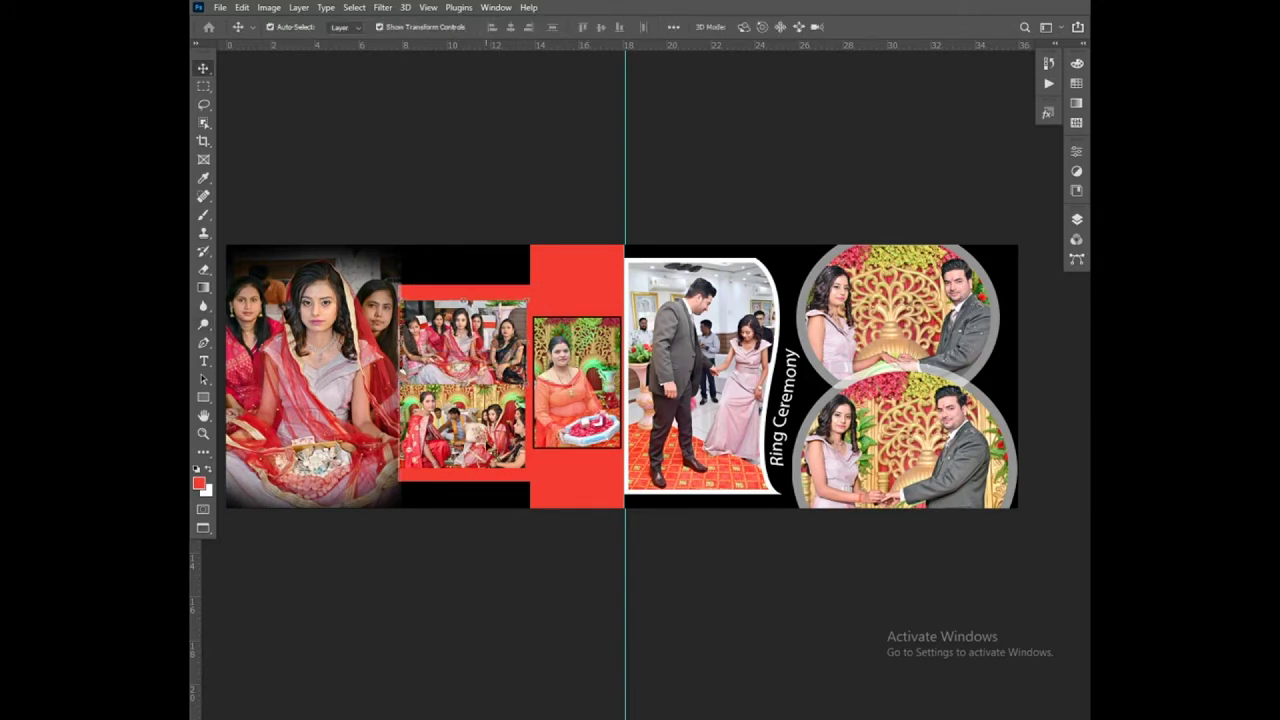
Step: Give both collage photos a thin dark border style from the Styles collection
click(1048, 113)
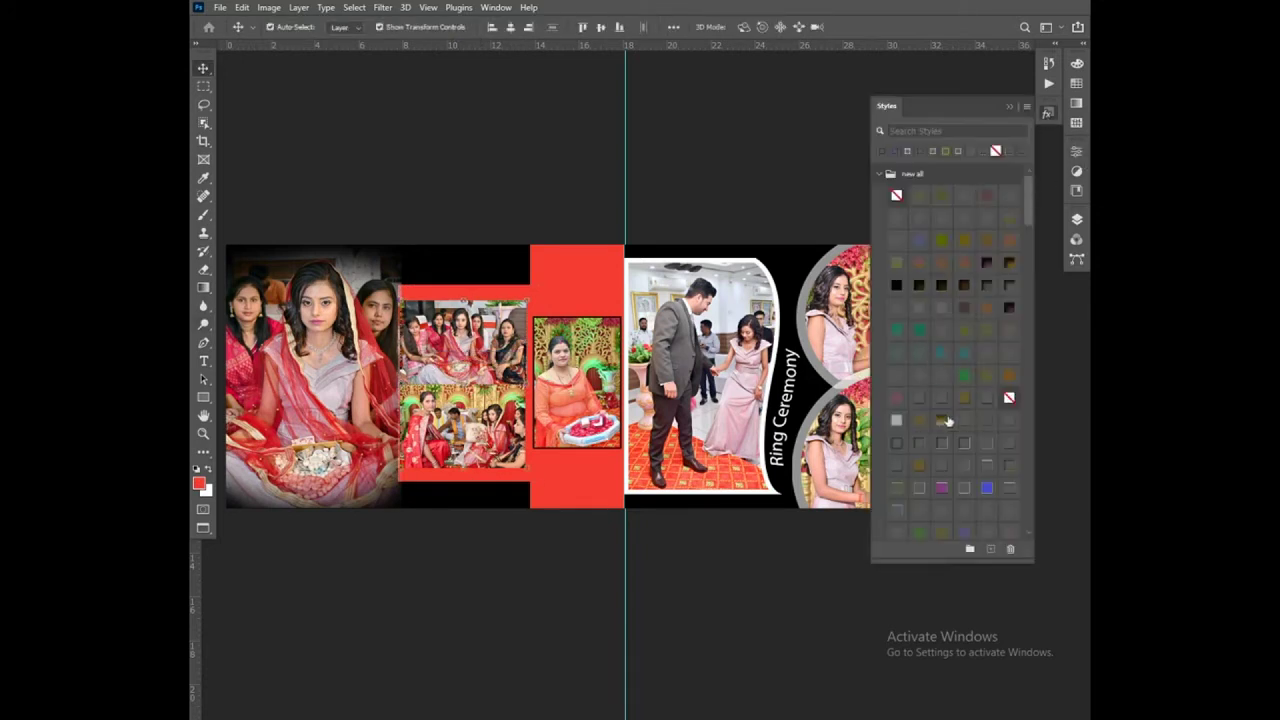
scroll(1010, 427, down, 3)
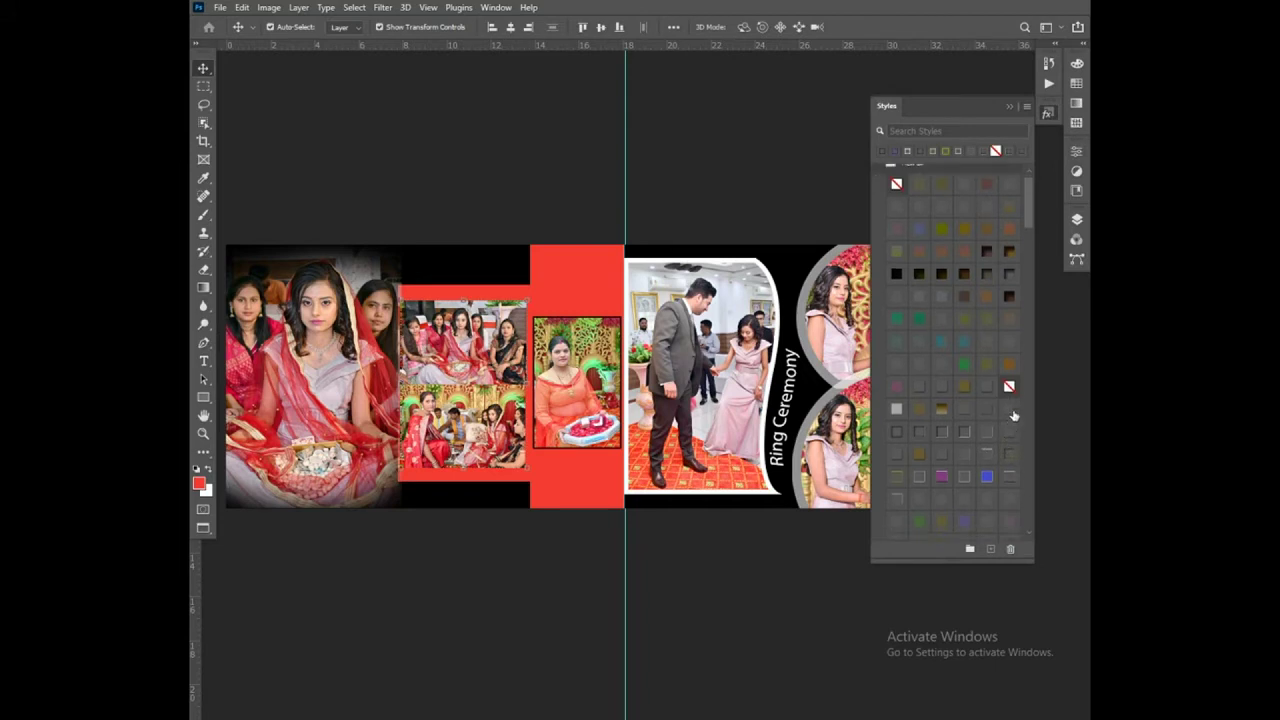
scroll(1009, 340, down, 3)
scroll(1010, 262, down, 3)
drag(1031, 299, 1031, 252)
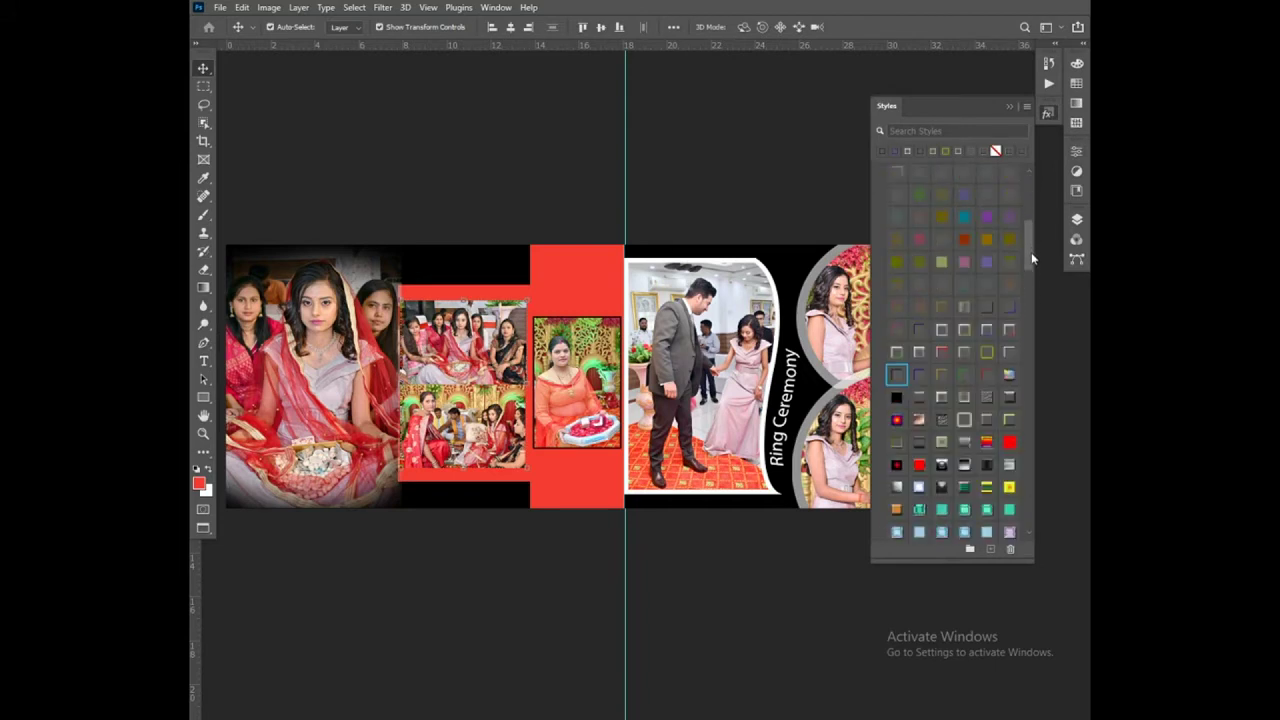
click(1008, 356)
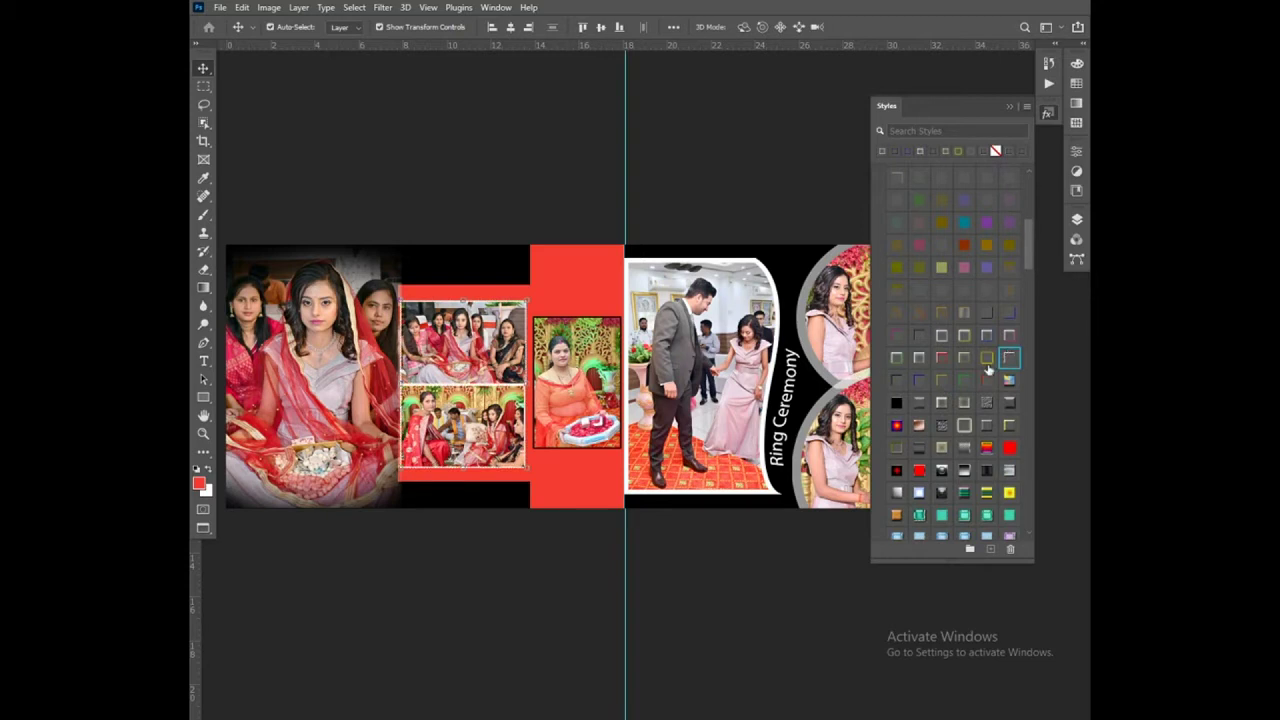
click(897, 380)
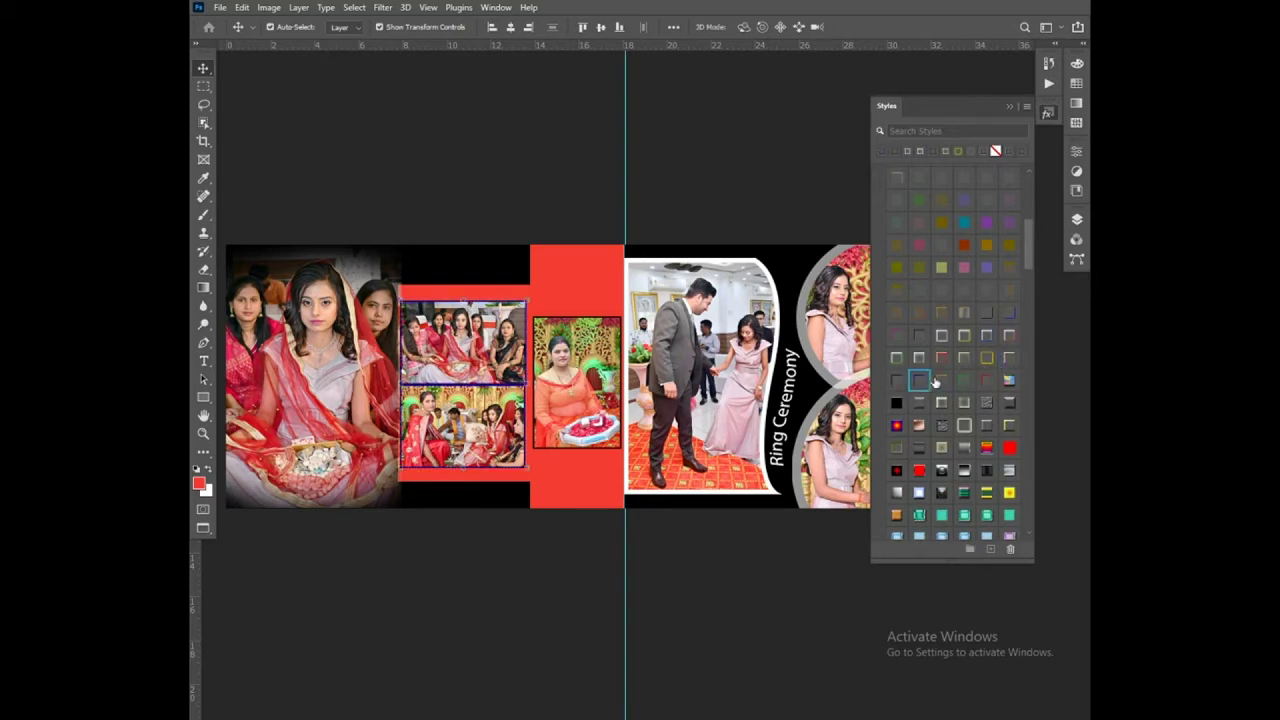
click(940, 381)
click(897, 381)
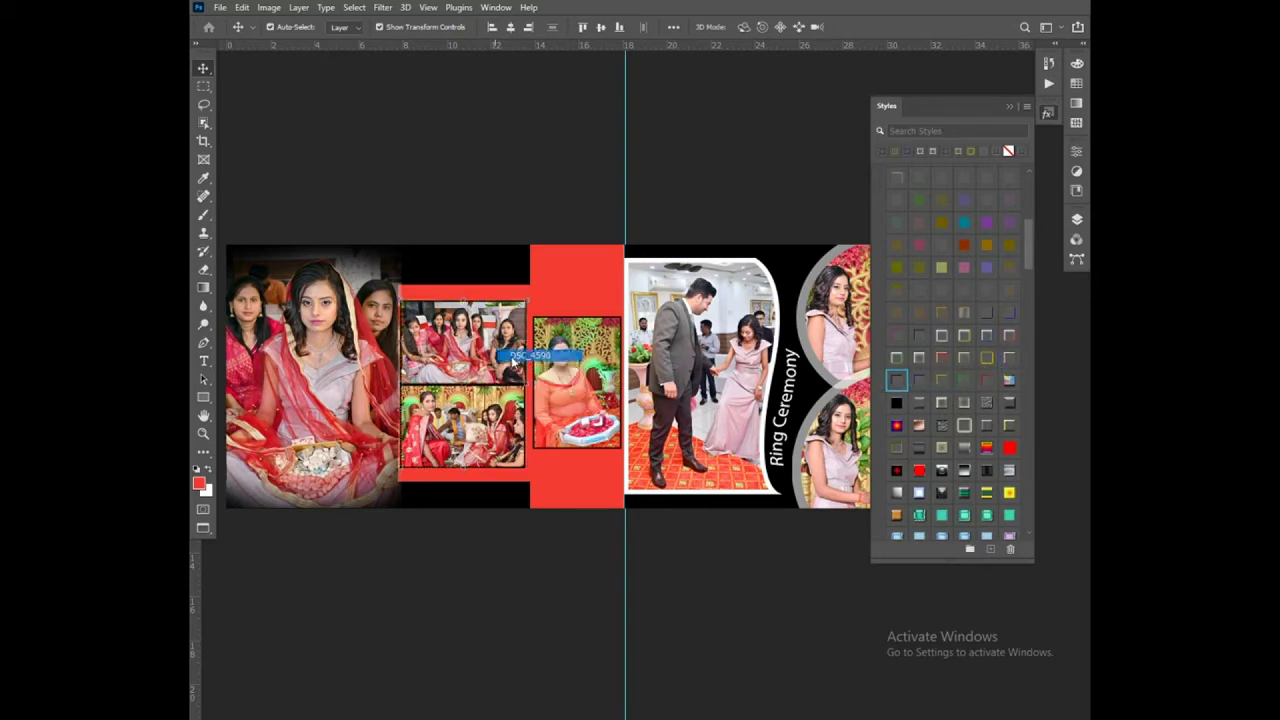
Step: Nudge the top collage photo upward and enlarge it slightly
drag(515, 355, 514, 350)
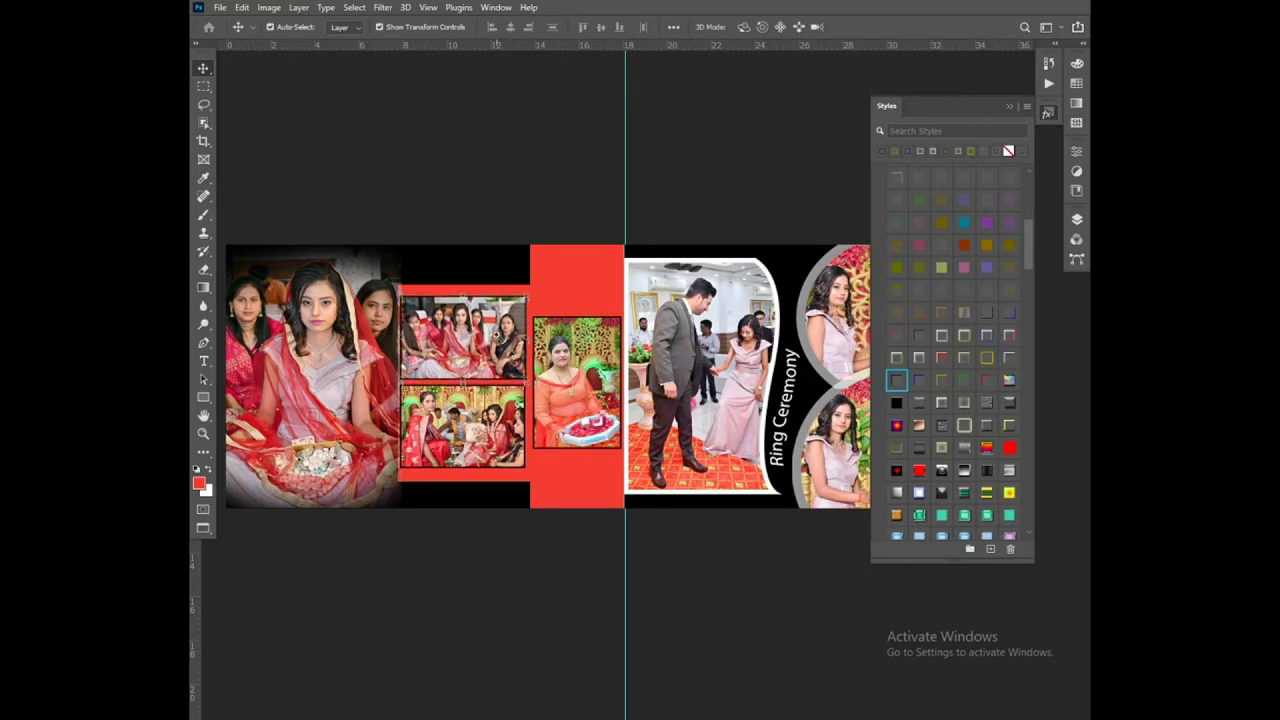
scroll(494, 335, up, 1)
key(ctrl+t)
drag(534, 285, 533, 284)
key(Return)
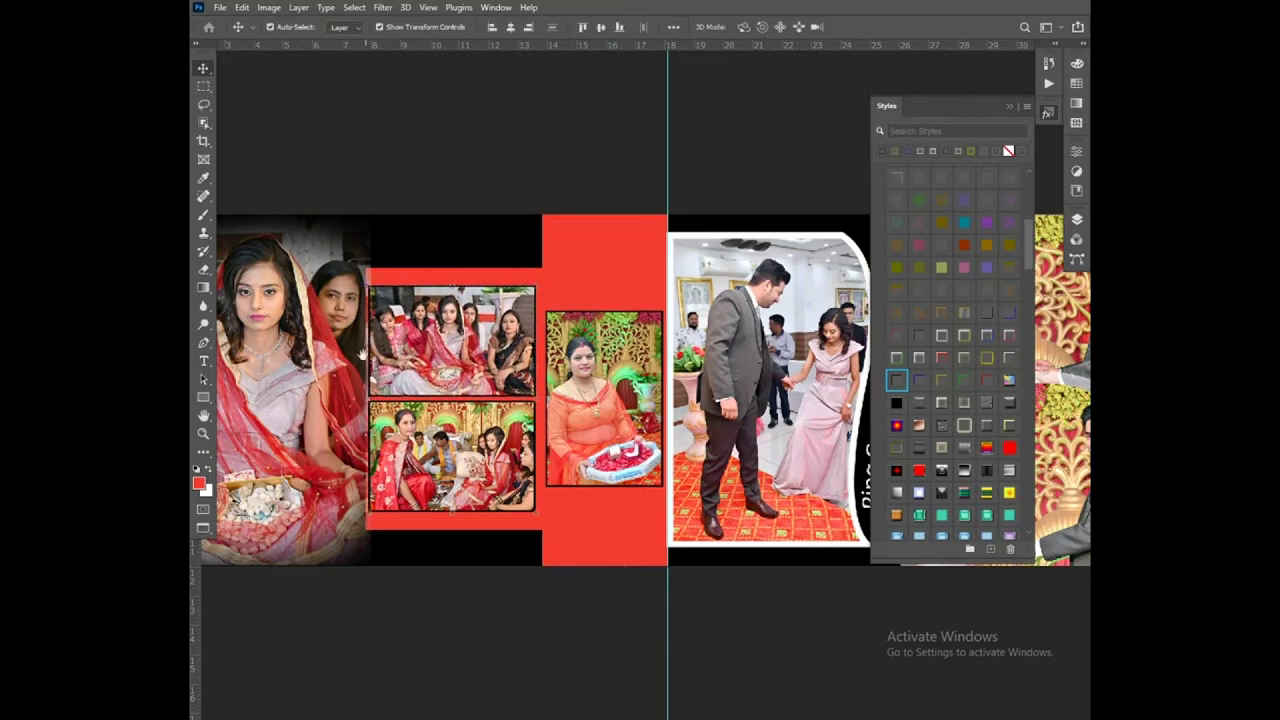
Step: Select the bride photo and lighten it with an enlarged Dodge brush
scroll(362, 355, left, 5)
click(442, 350)
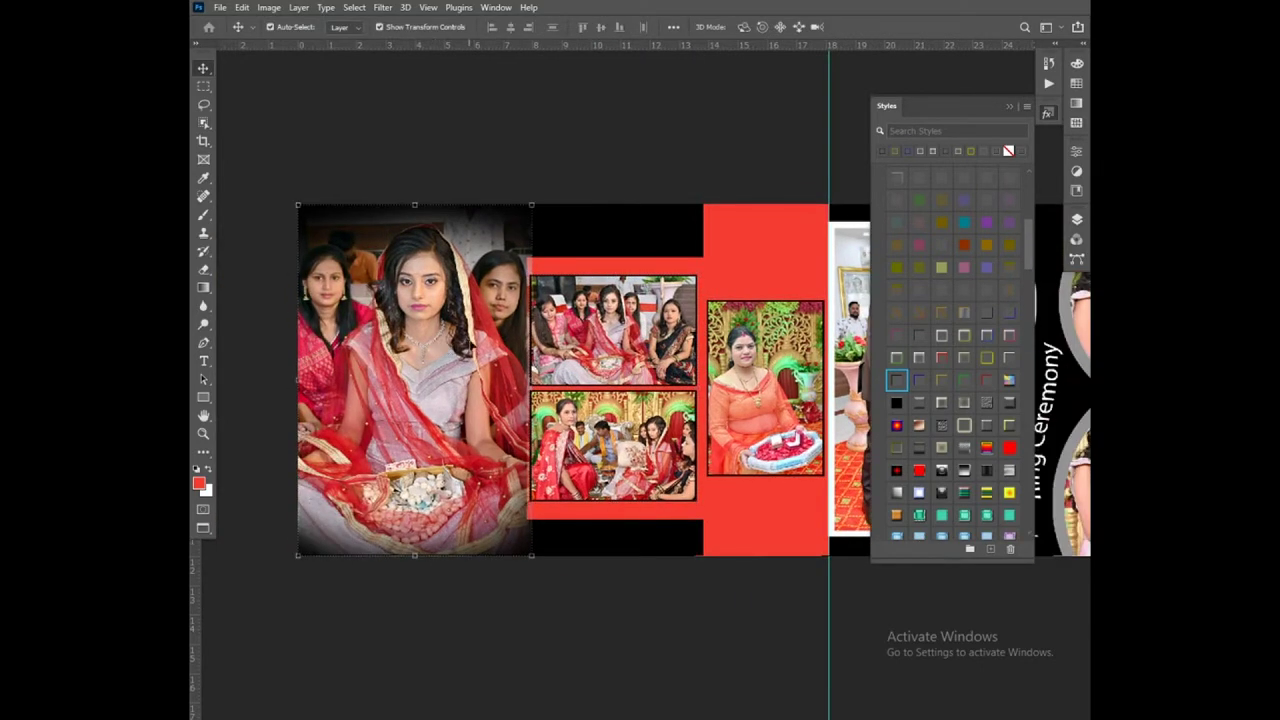
key(e)
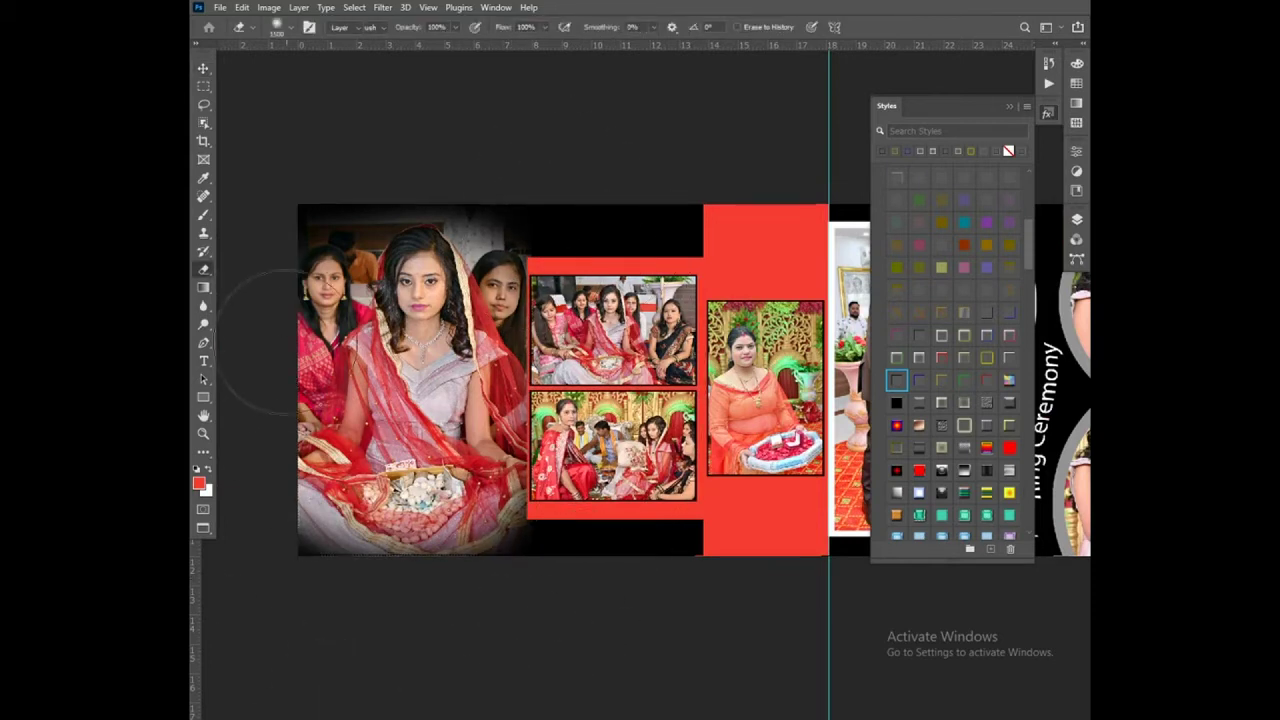
key(v)
key(o)
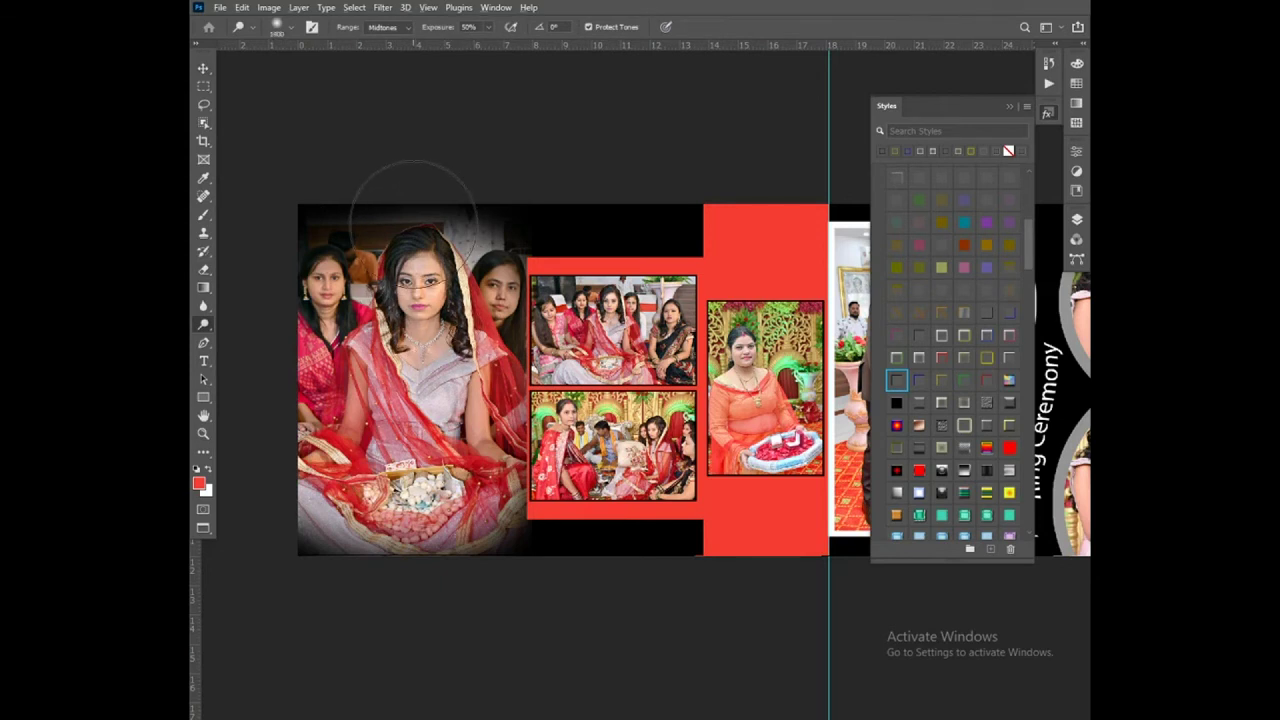
key(bracketright)
key(bracketright)
key(bracketright)
key(v)
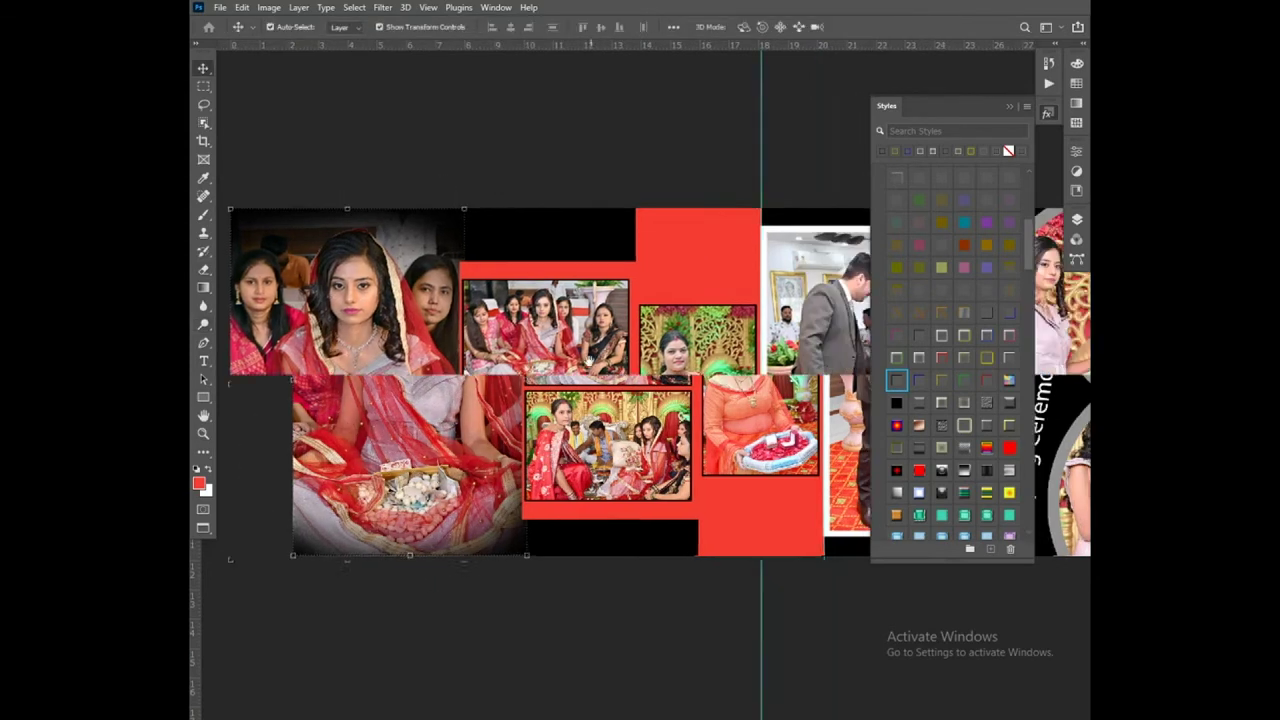
drag(738, 351, 668, 355)
key(o)
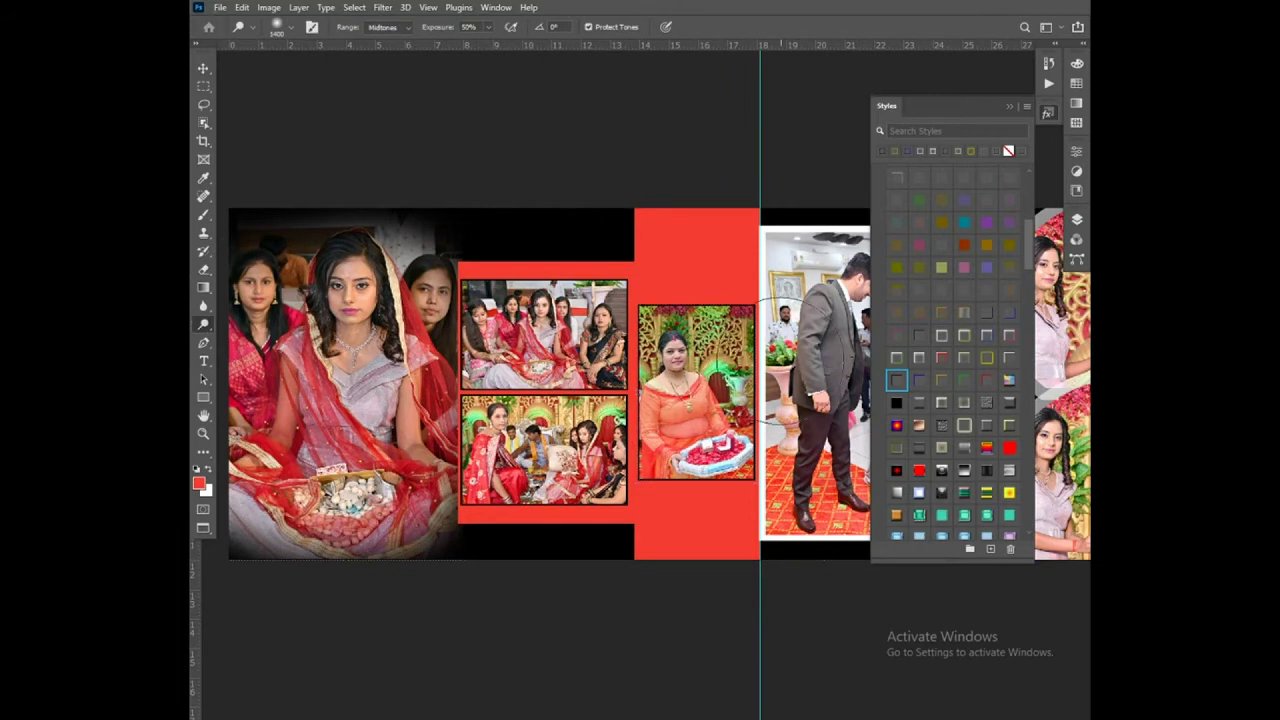
key(v)
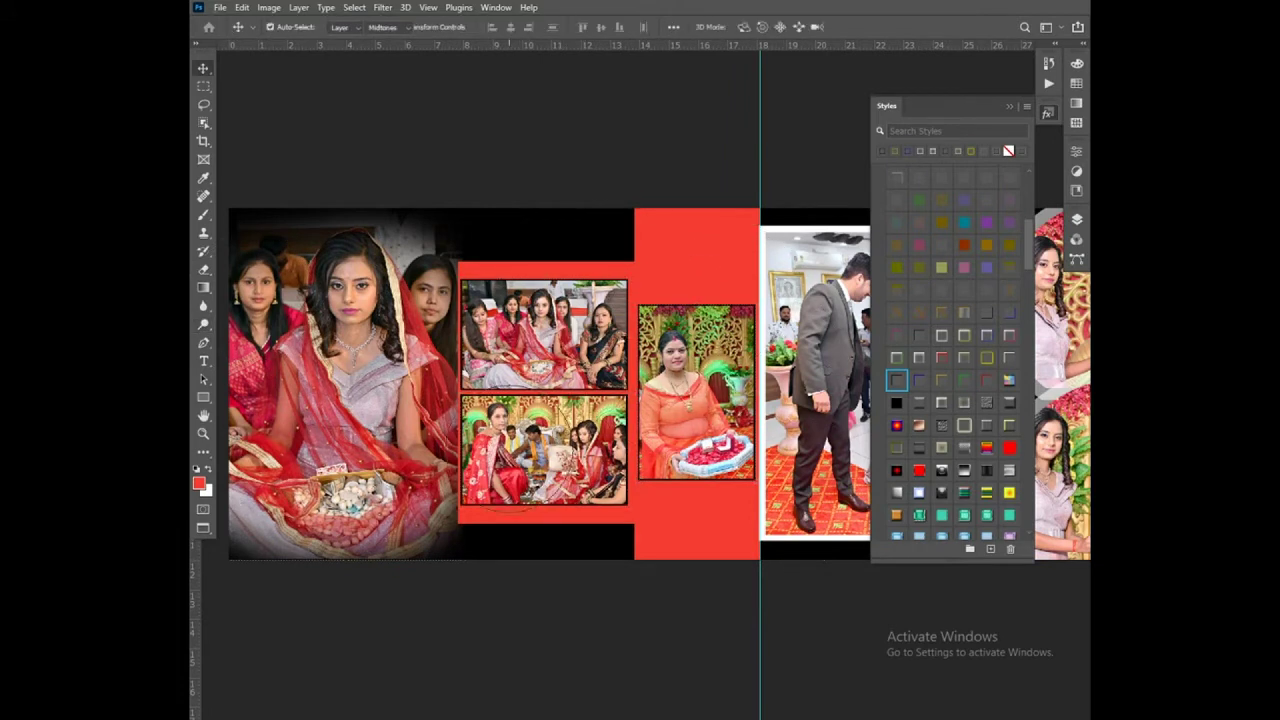
key(o)
key(v)
Step: Close the layer styles collection and pan back across the spread
scroll(688, 216, right, 3)
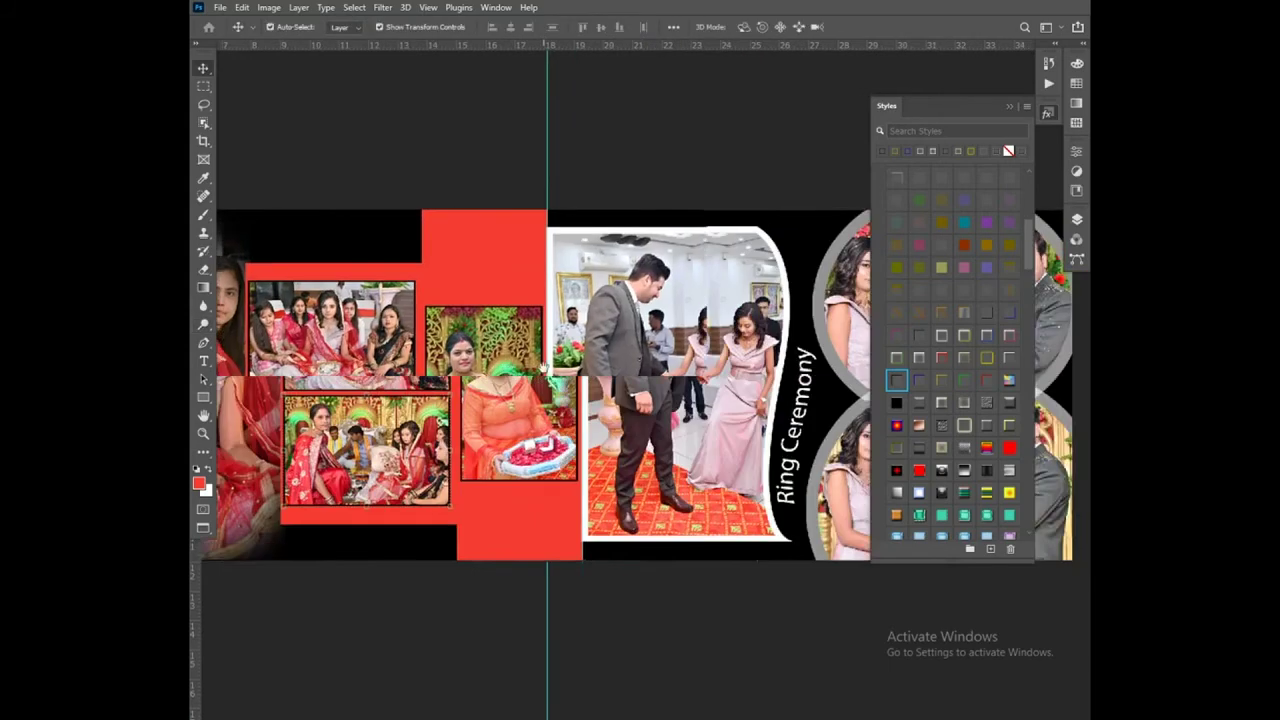
scroll(688, 216, down, 3)
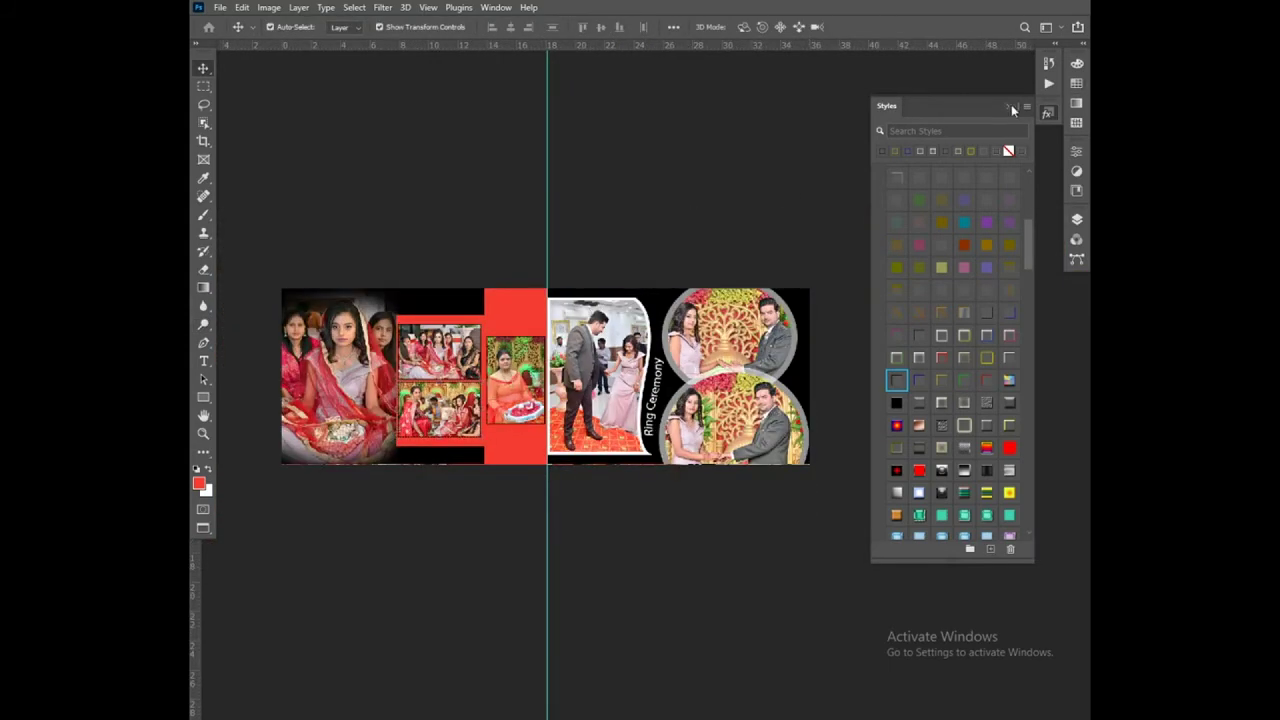
click(1012, 107)
scroll(635, 380, up, 2)
scroll(635, 380, left, 3)
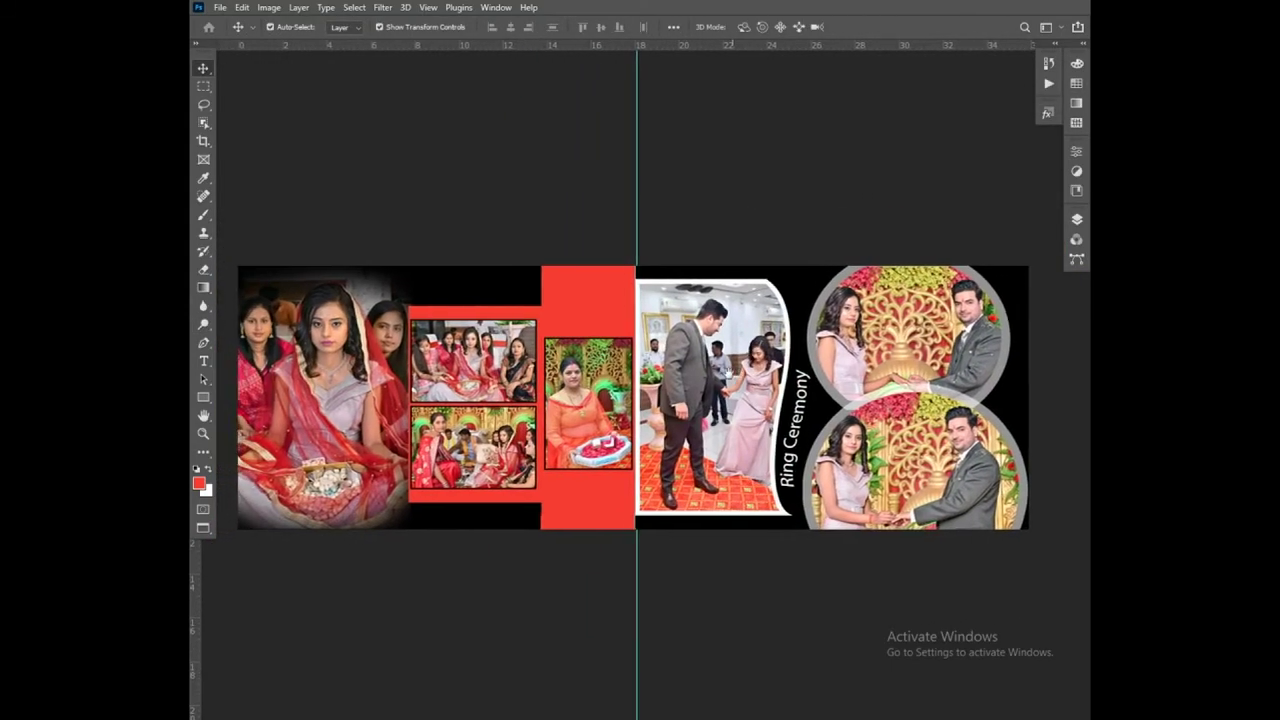
scroll(640, 395, left, 1)
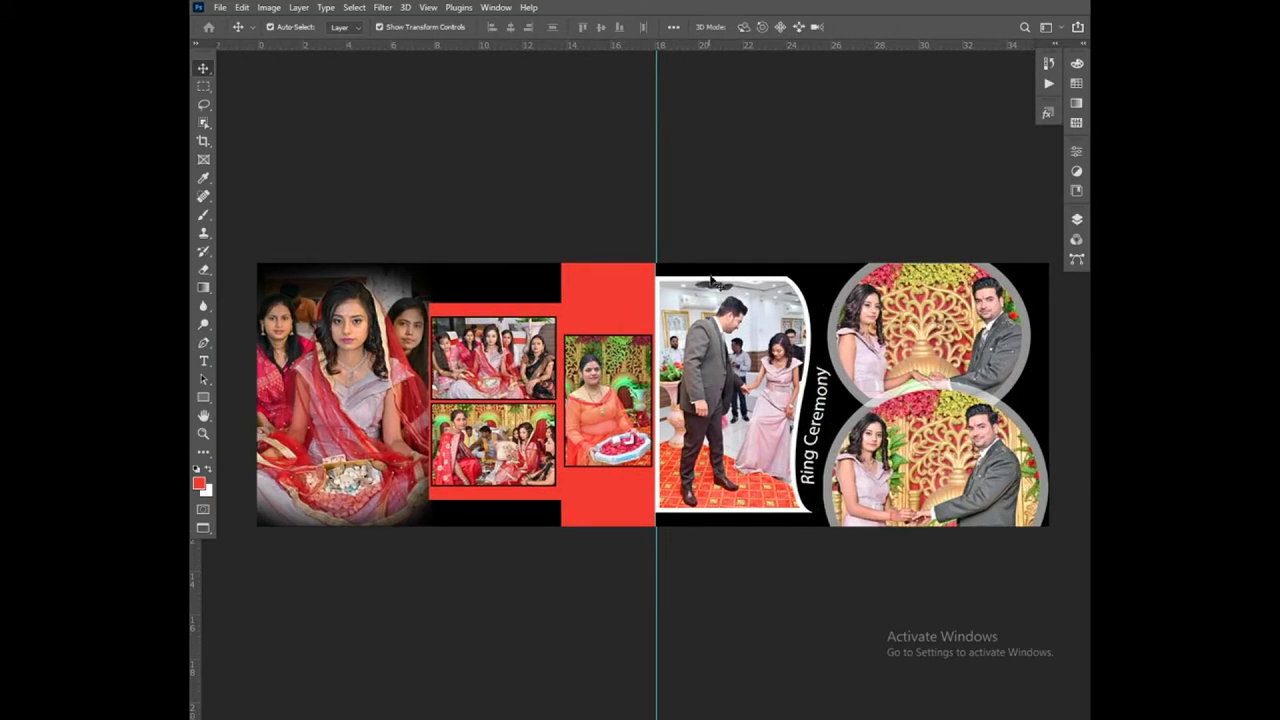
Step: Maximize the BACKGROUNDS folder window and drag background (44) into the album
key(alt+Tab)
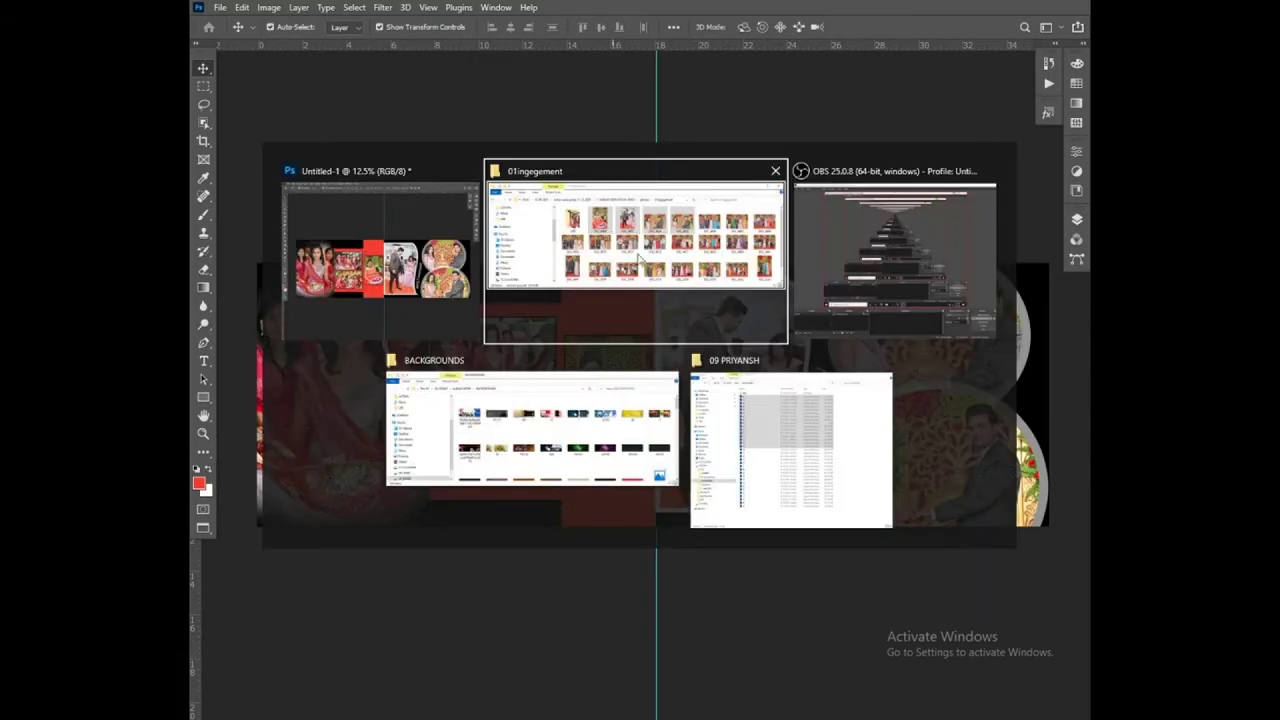
click(541, 463)
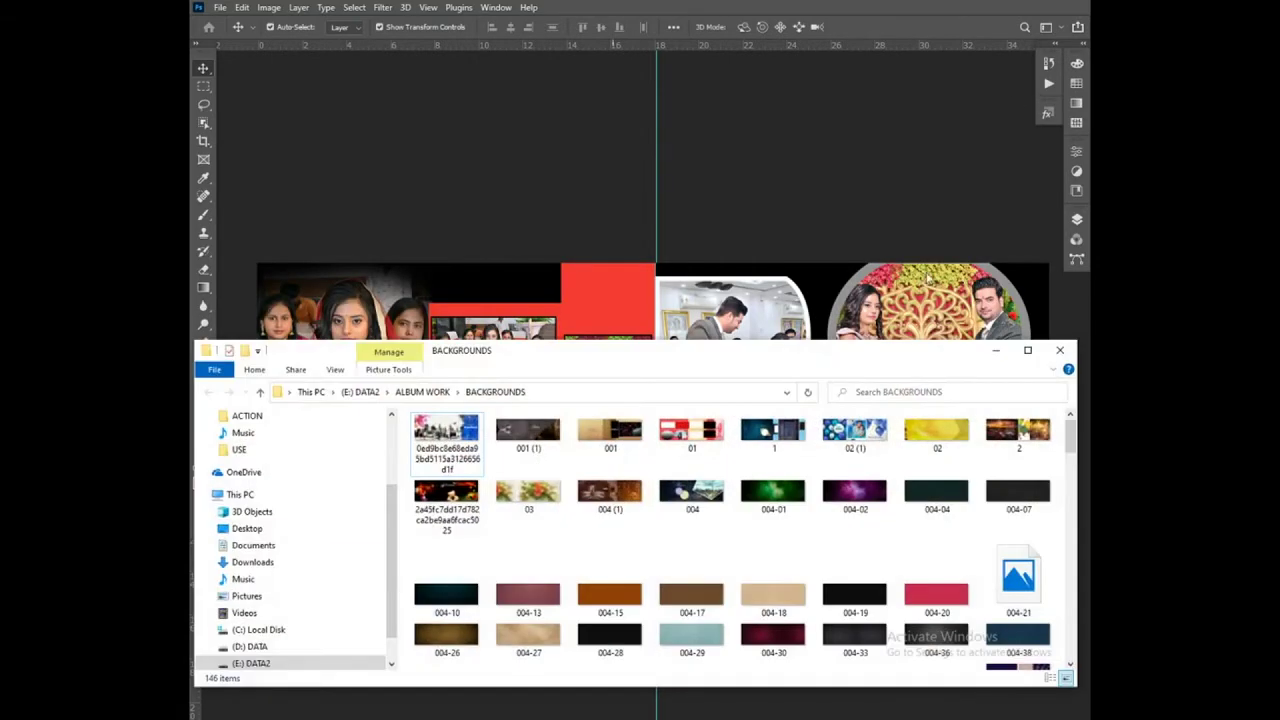
click(1025, 352)
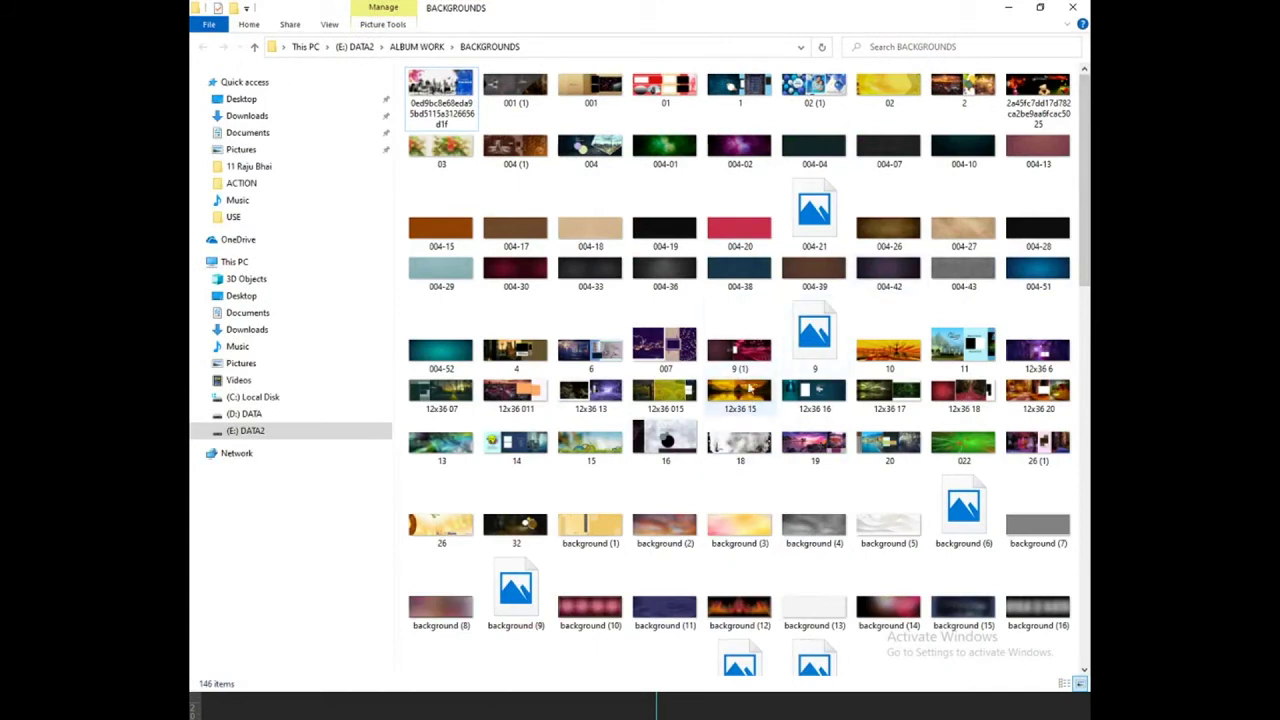
click(745, 398)
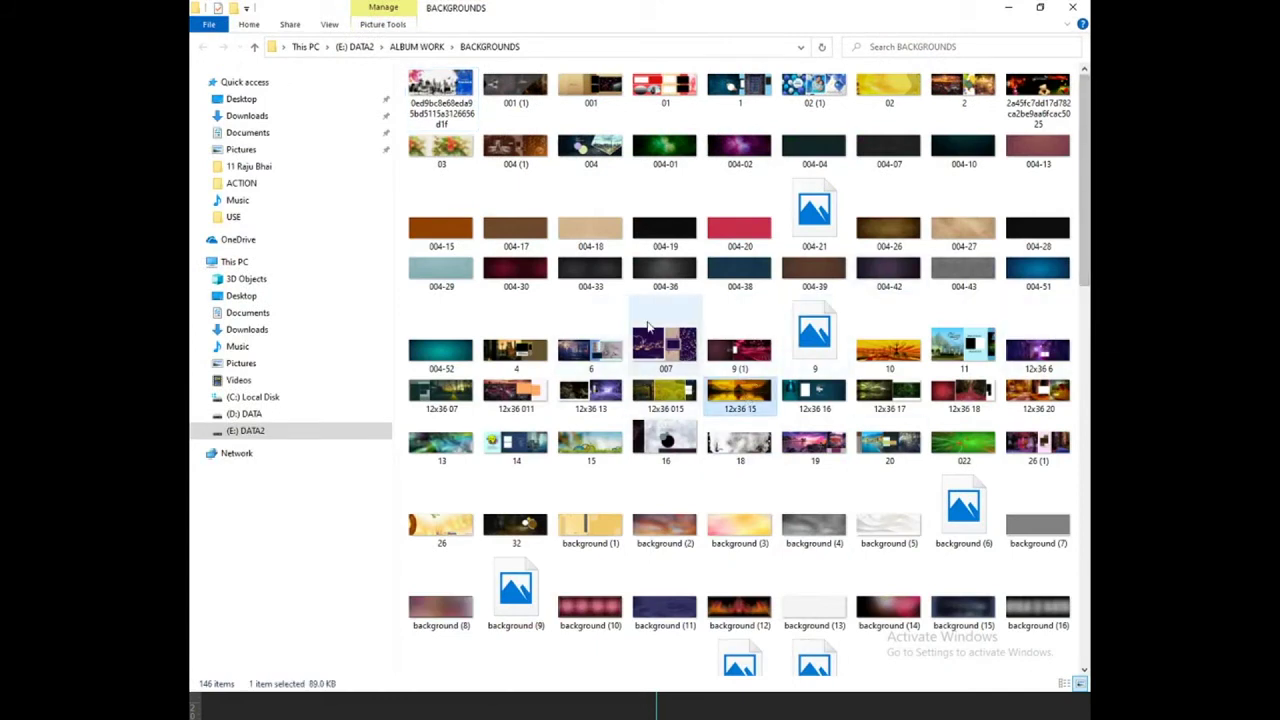
click(591, 365)
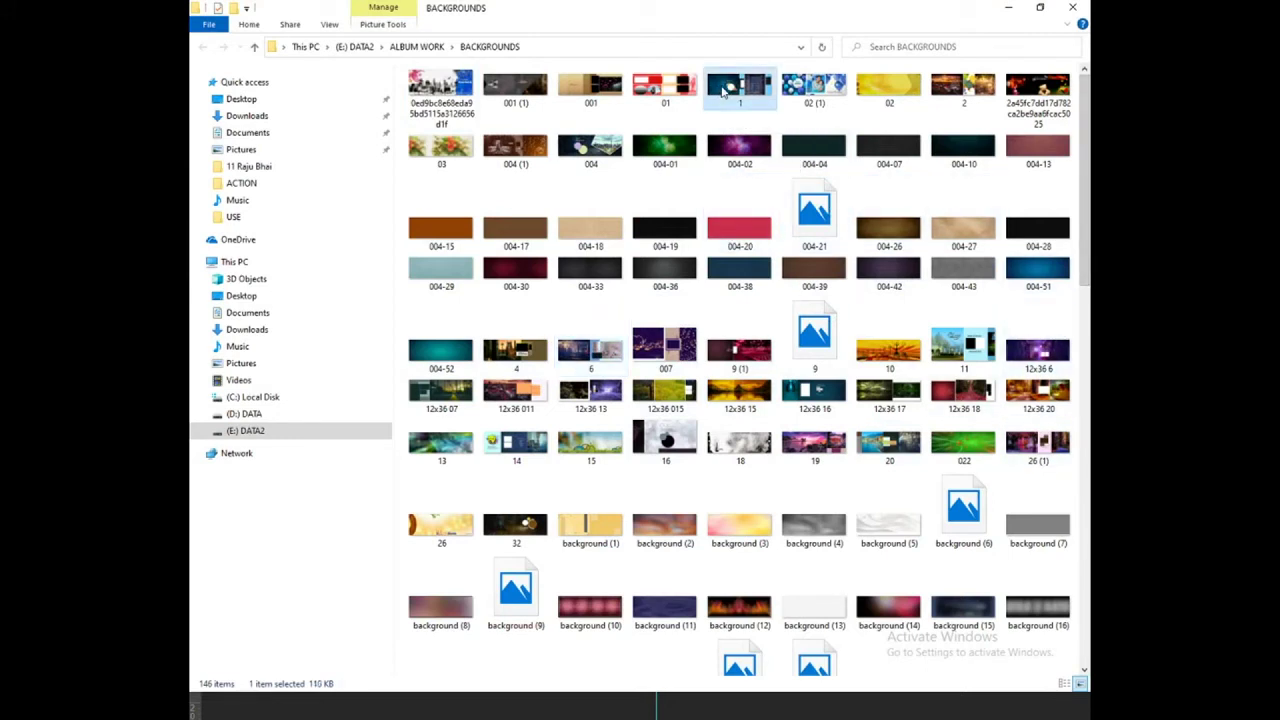
click(665, 348)
scroll(660, 390, down, 5)
scroll(660, 390, down, 3)
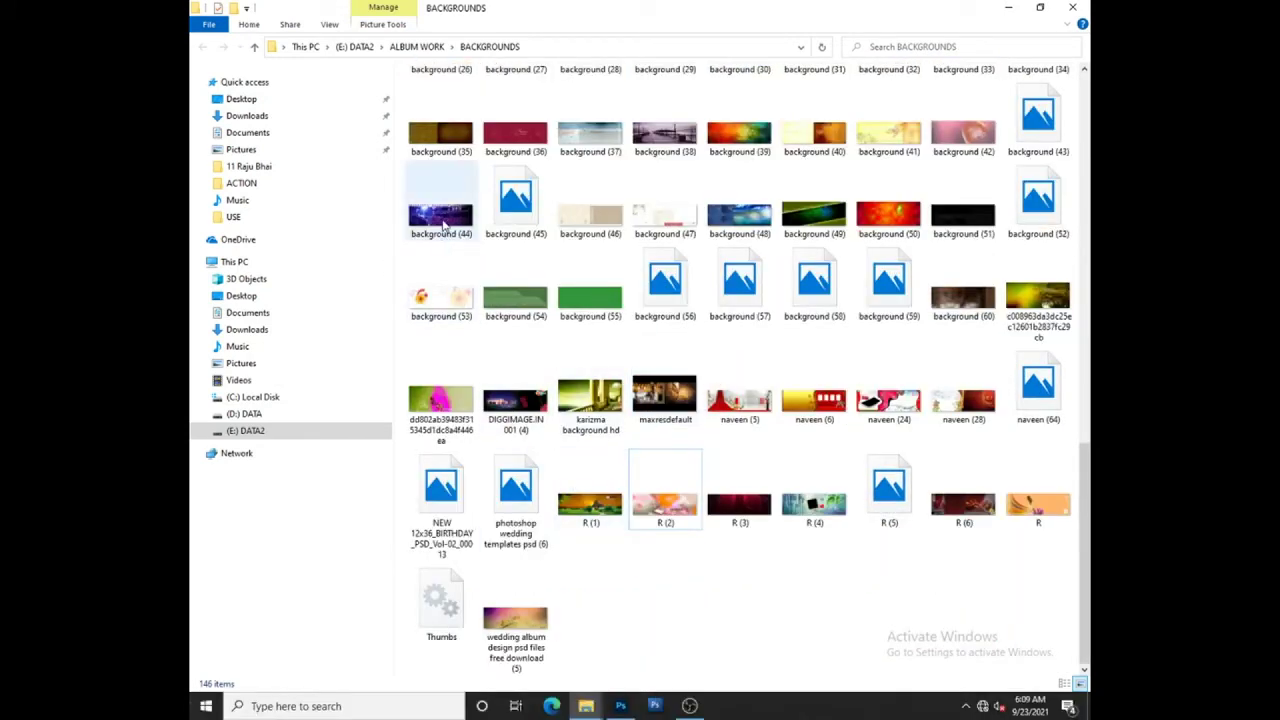
drag(440, 215, 585, 257)
Step: Place the purple bokeh background and send it behind all the photos
drag(570, 408, 618, 293)
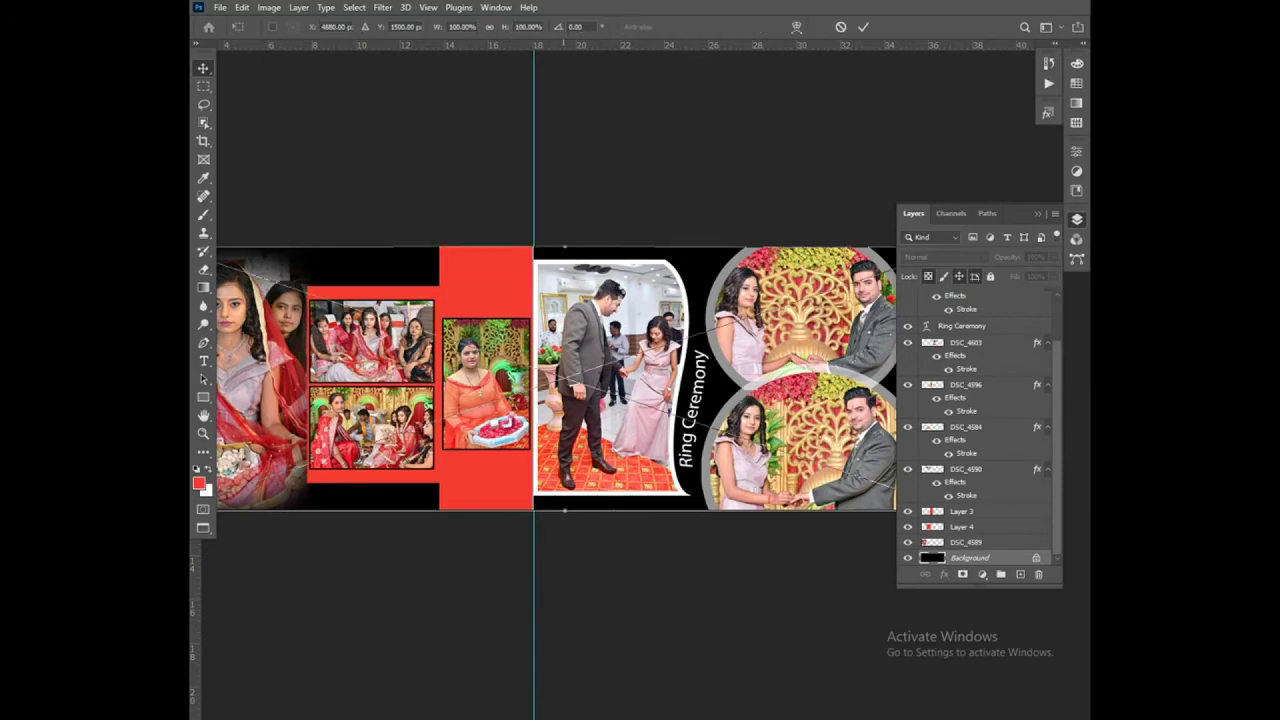
key(Return)
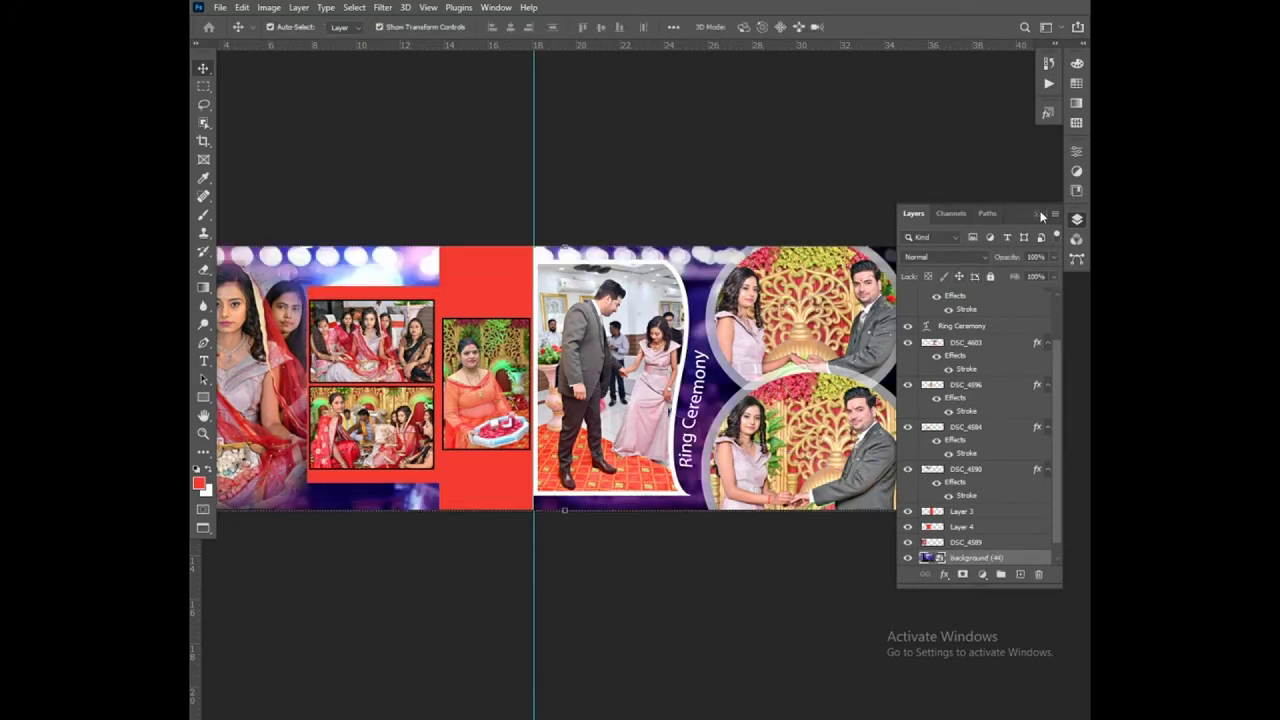
click(1038, 213)
key(ctrl+shift+bracketleft)
Step: Flip the background horizontally and stretch its left edge to the canvas edge
key(ctrl+t)
right_click(536, 272)
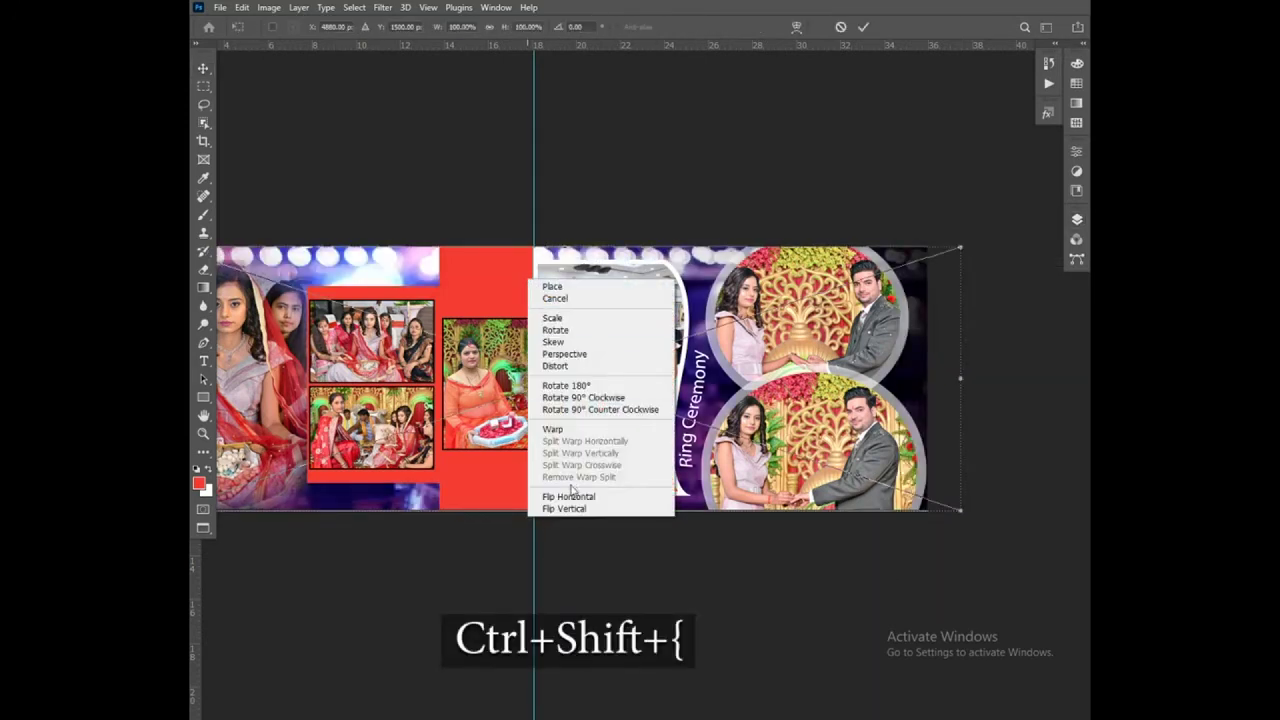
click(570, 491)
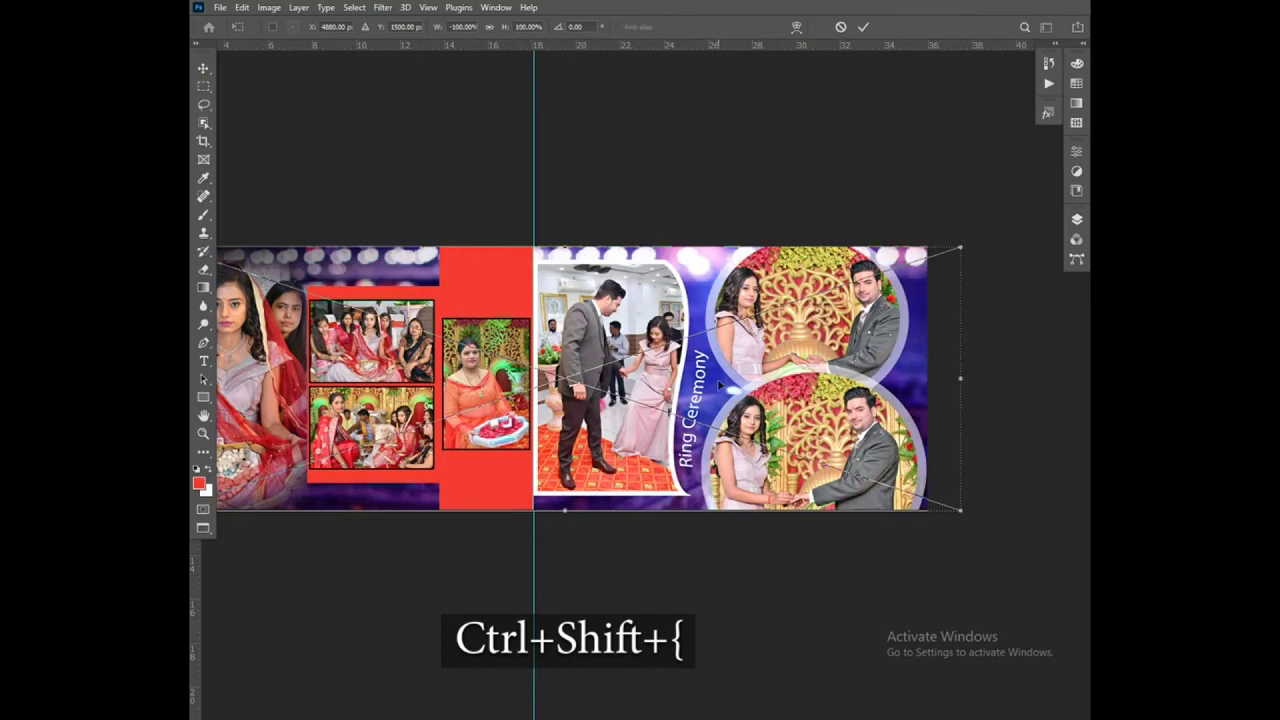
drag(948, 388, 932, 388)
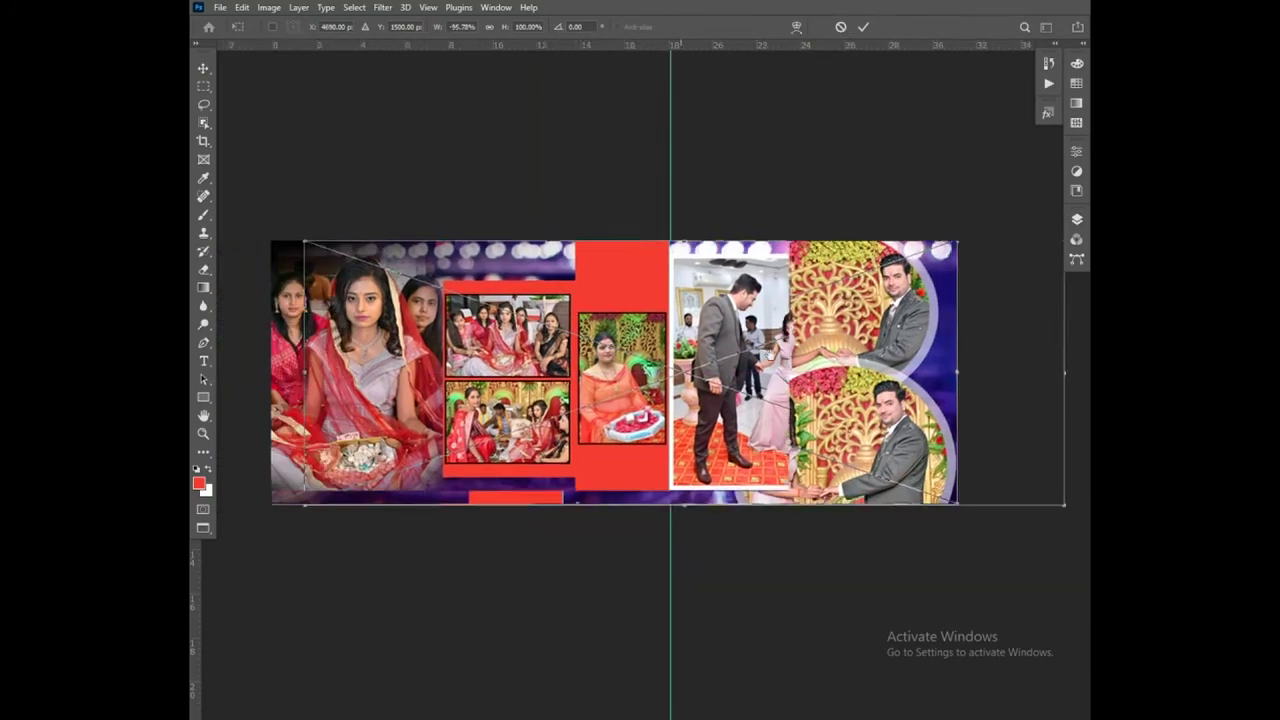
scroll(450, 360, left, 5)
drag(428, 378, 394, 370)
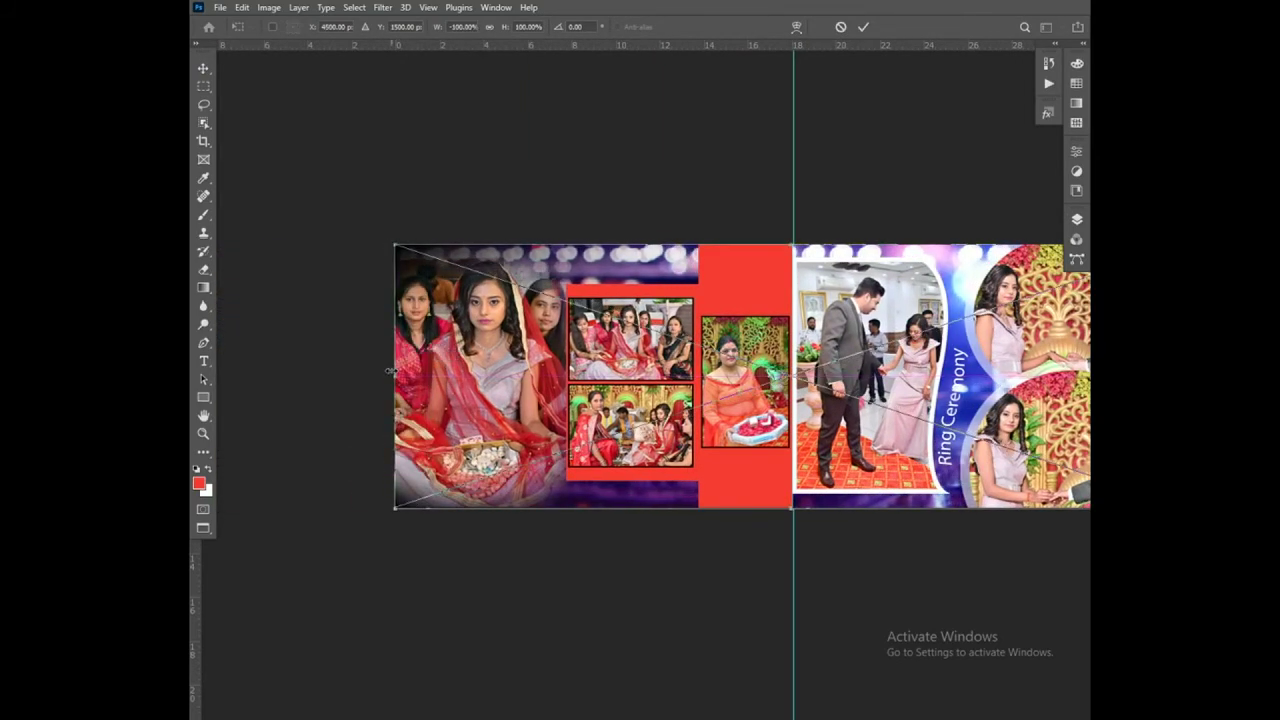
key(Return)
scroll(646, 313, down, 1)
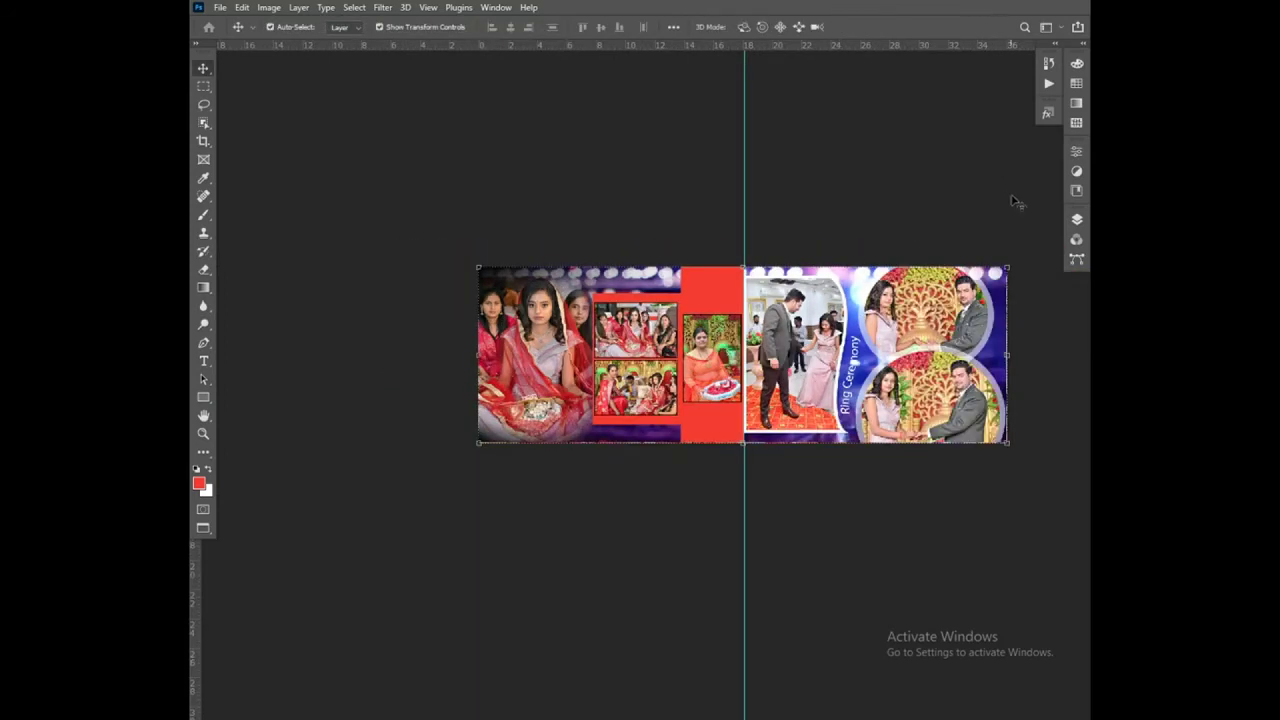
Step: Rasterize the background smart object layer
click(1076, 219)
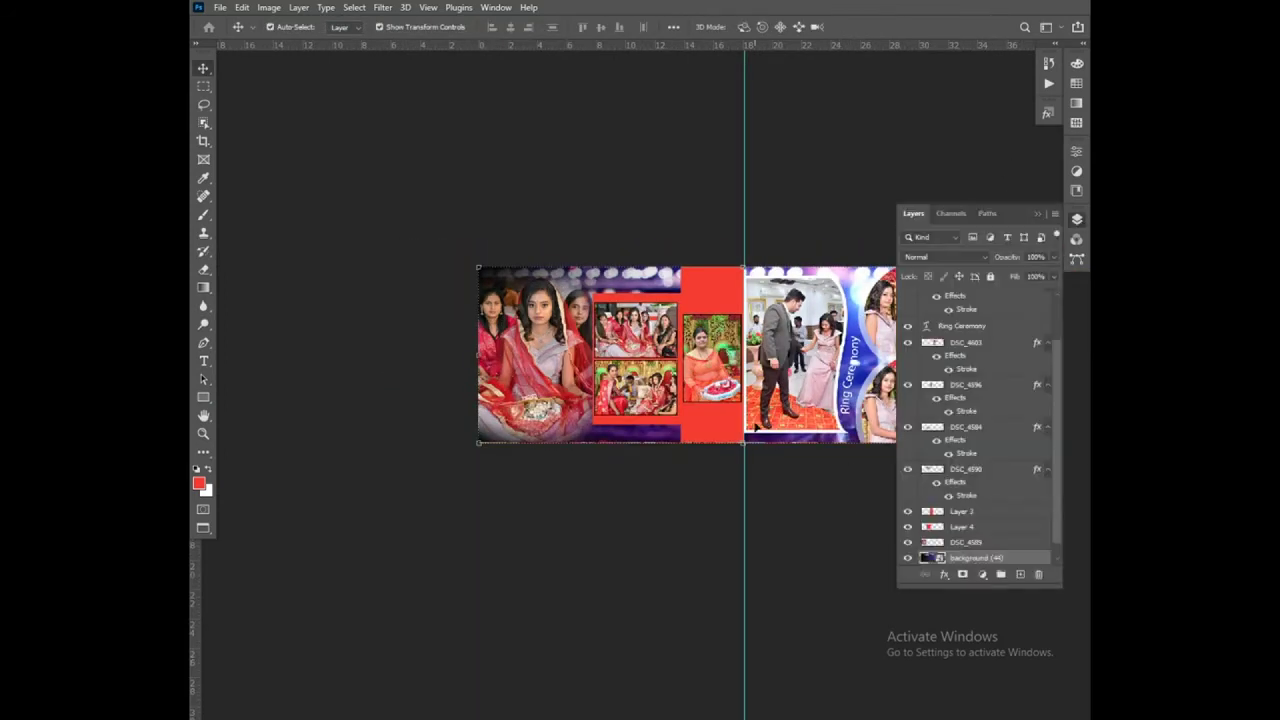
key(o)
click(742, 392)
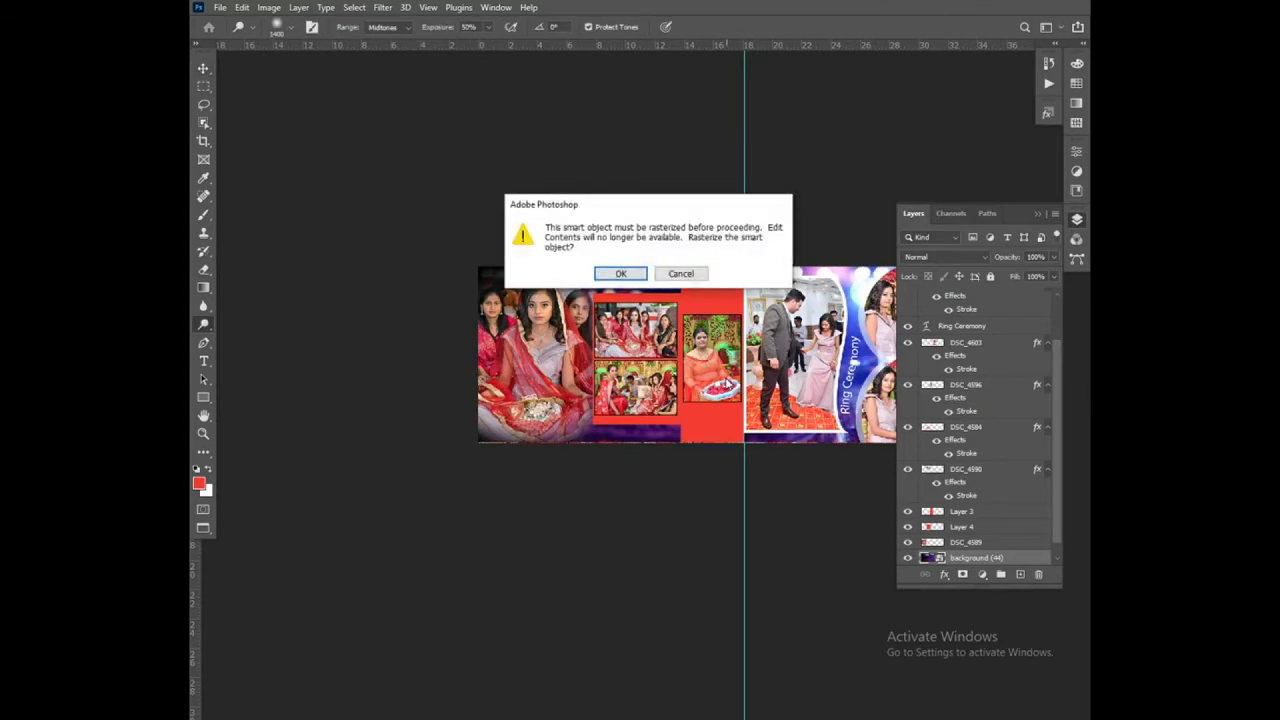
key(Return)
key(v)
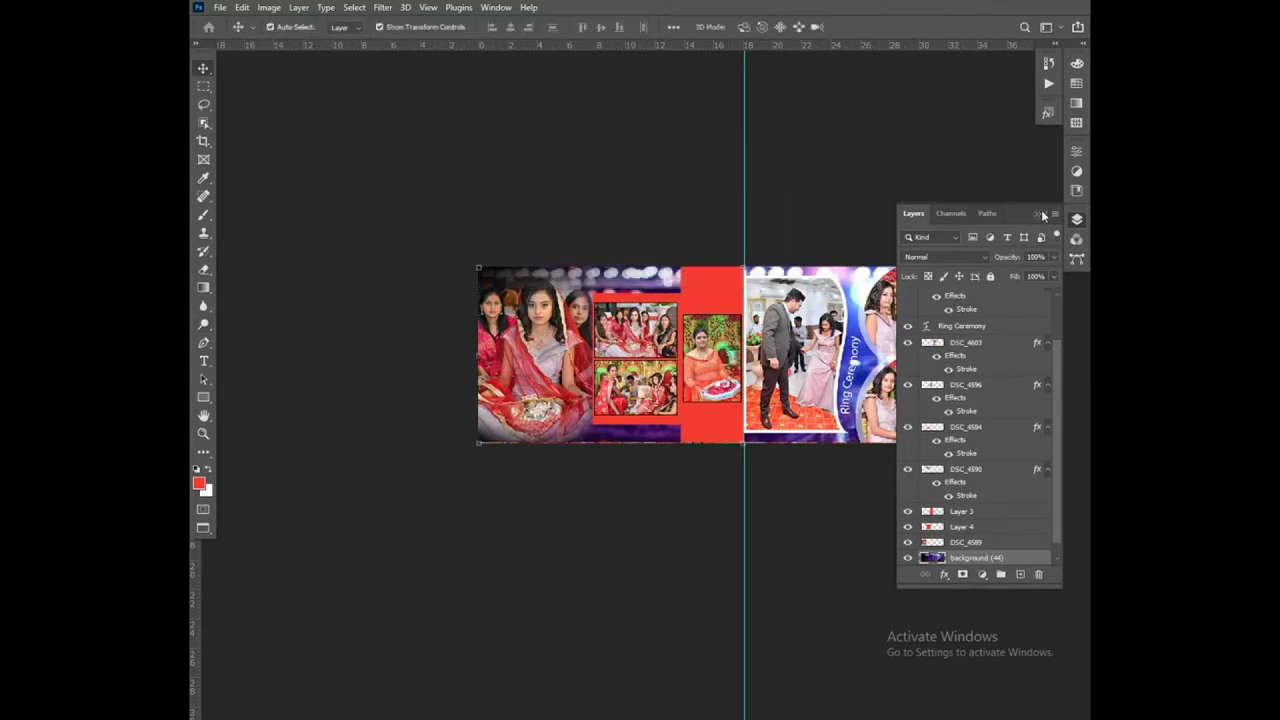
click(1043, 215)
scroll(755, 300, up, 1)
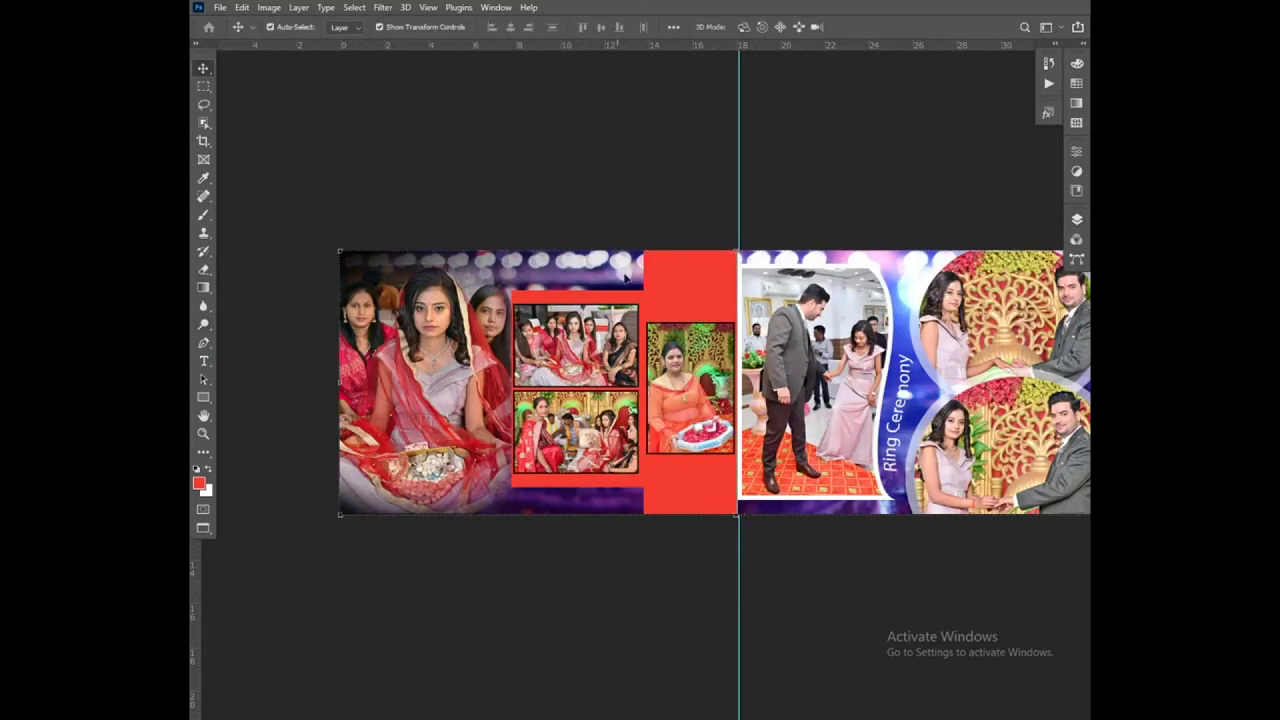
Step: Apply an 8-pixel Gaussian Blur to the purple bokeh background
key(alt+t)
key(b)
key(Right)
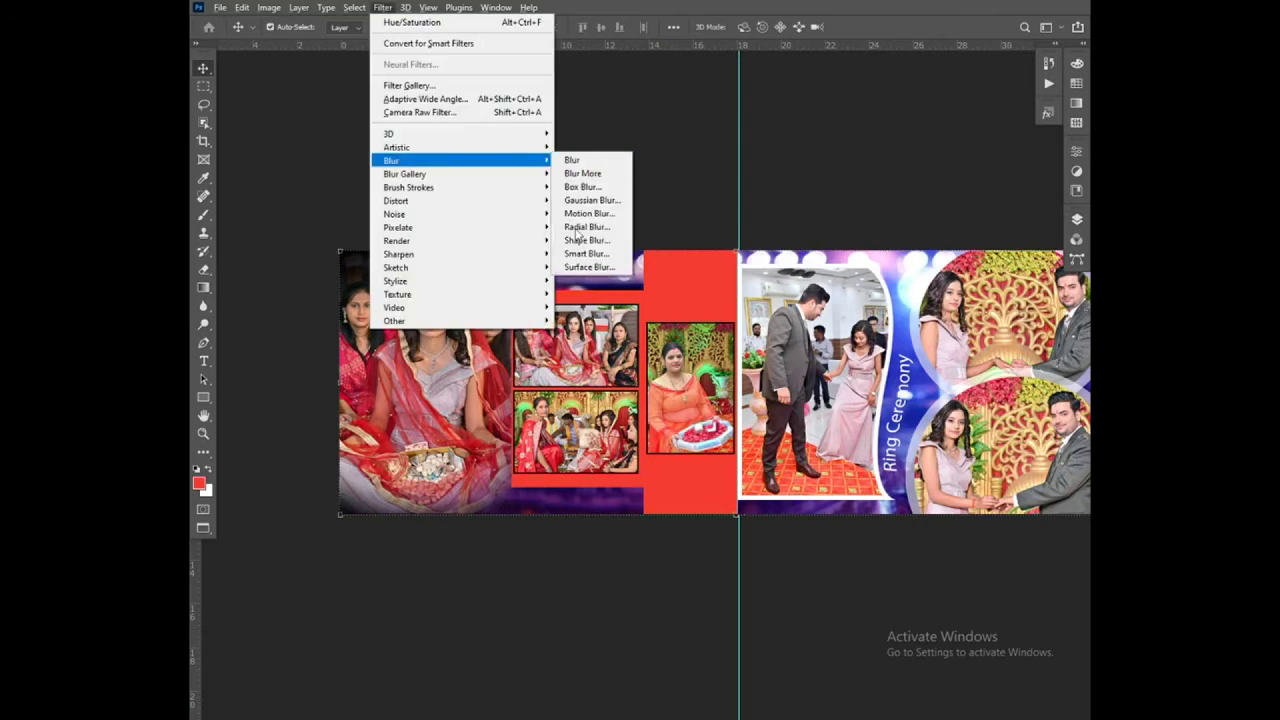
click(589, 205)
drag(563, 354, 600, 358)
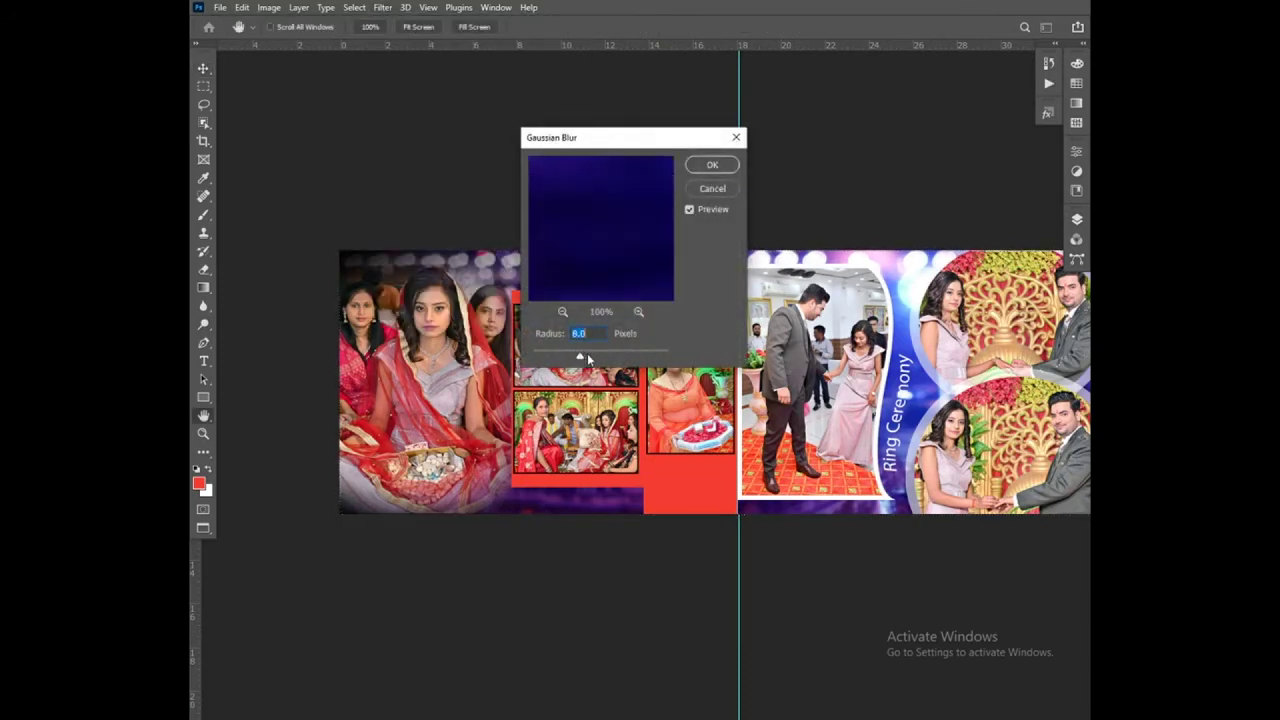
key(Return)
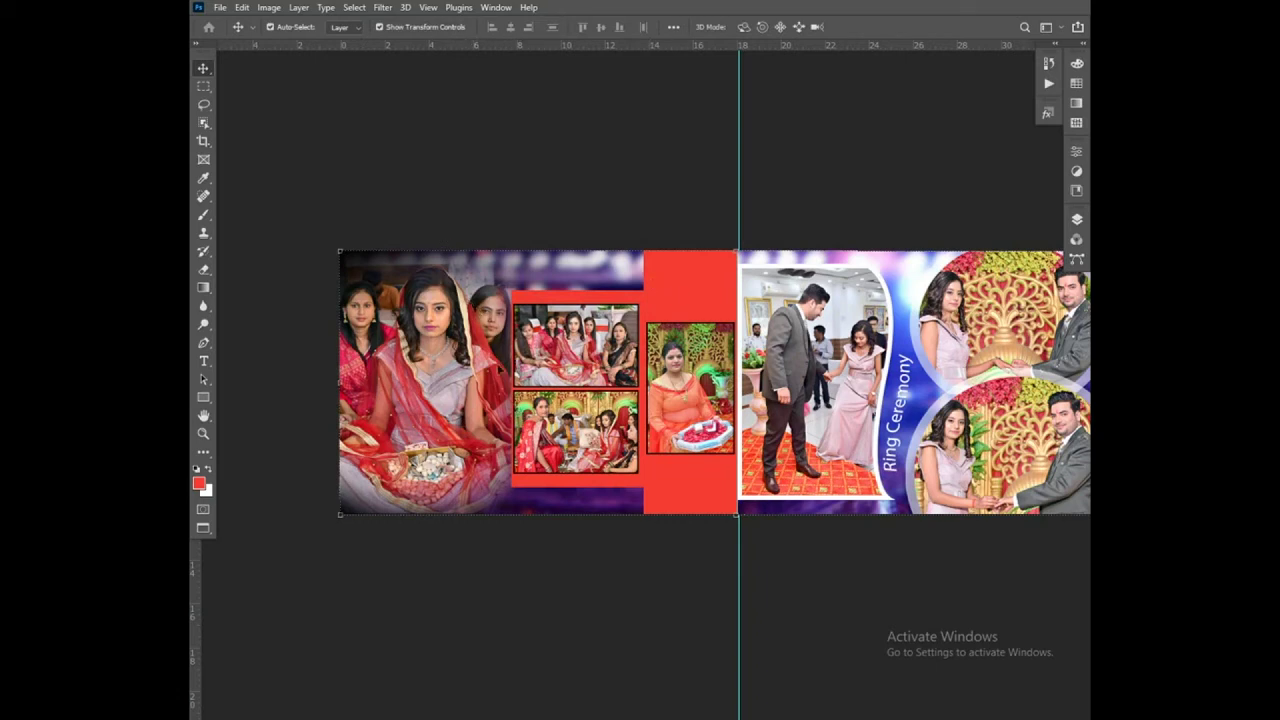
Step: Trim the bride photo to an oval by deleting everything outside an elliptical selection
click(203, 86)
click(250, 87)
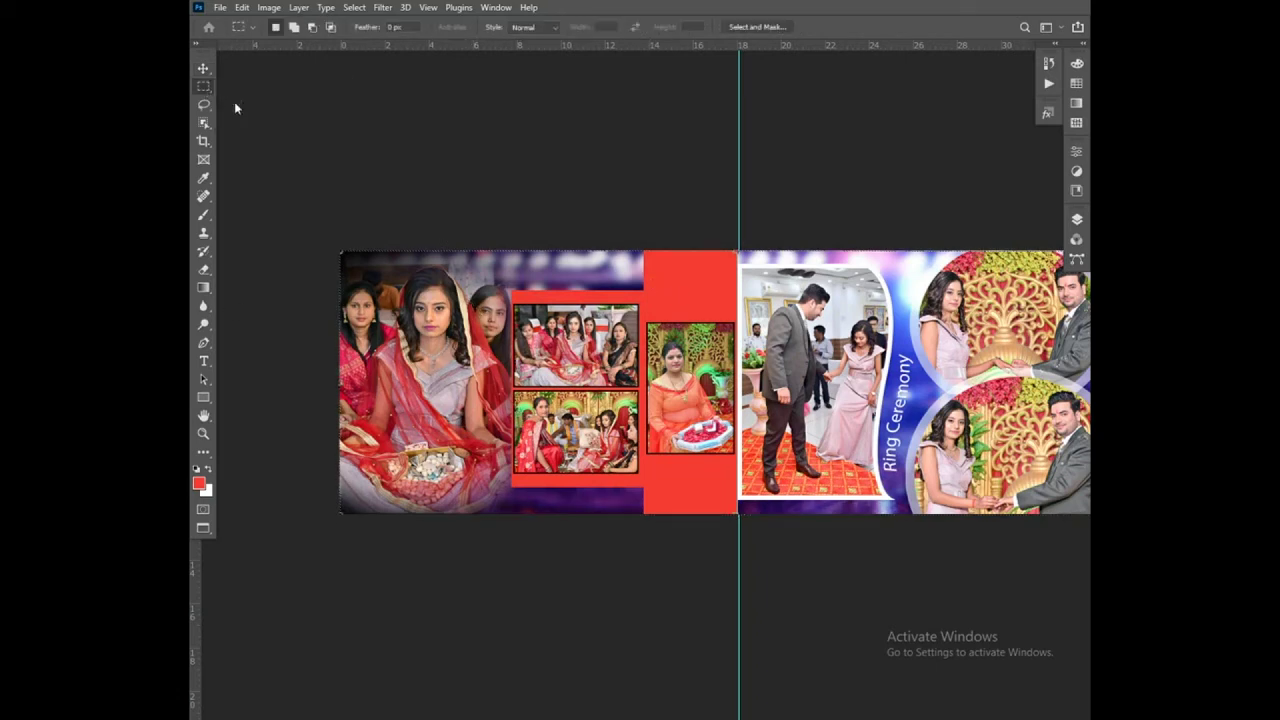
drag(312, 234, 541, 556)
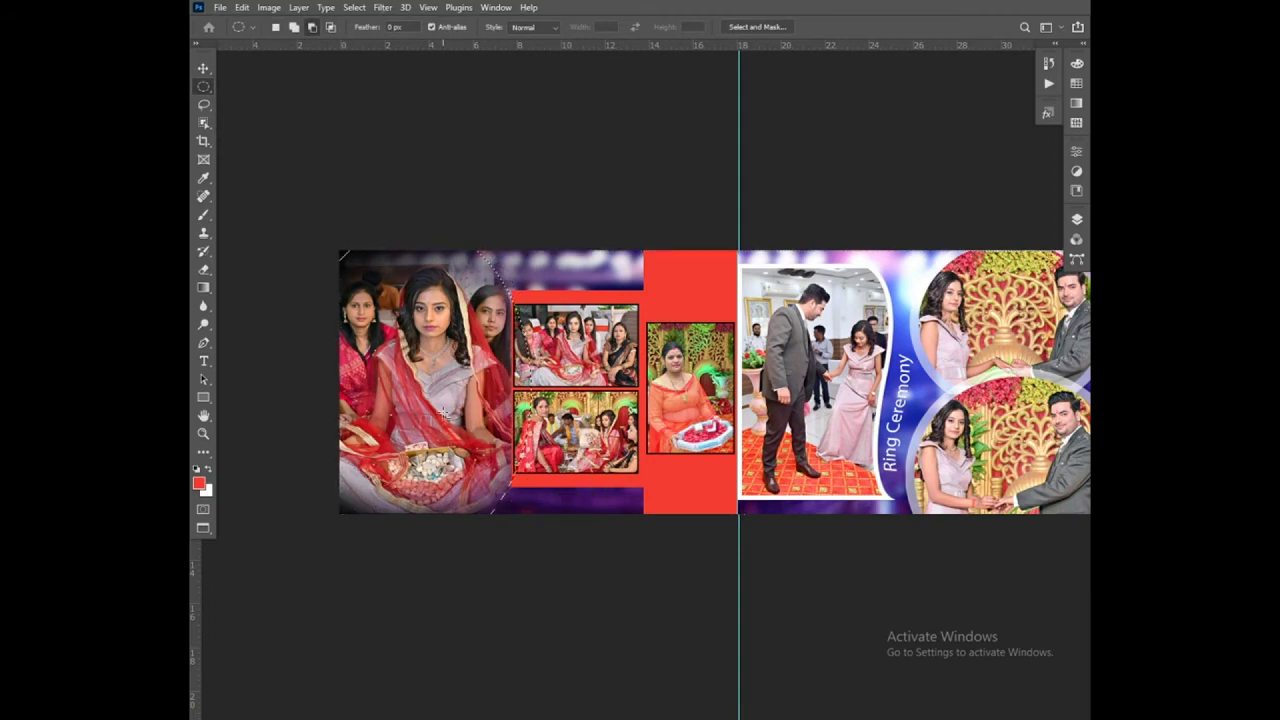
key(ctrl+shift+i)
key(Delete)
key(ctrl+d)
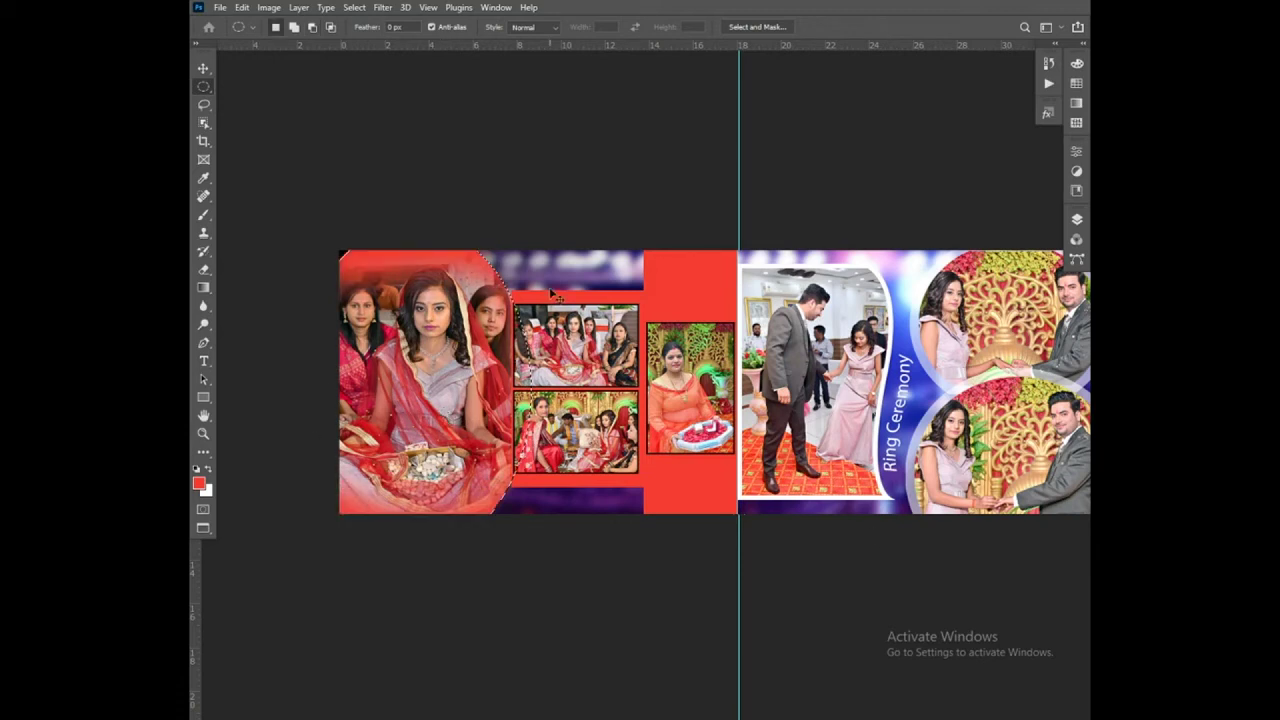
key(v)
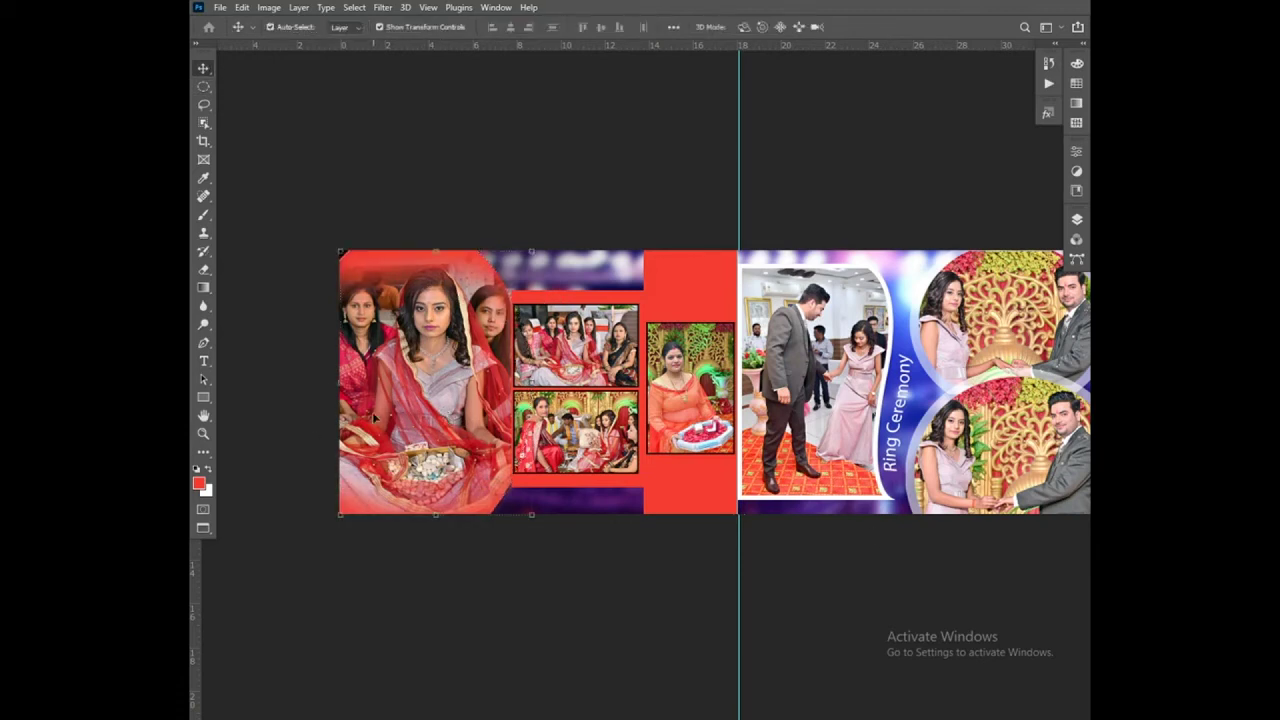
Step: Blacken the exposed corners with Hue/Saturation lightness -100
key(ctrl+u)
drag(684, 564, 487, 564)
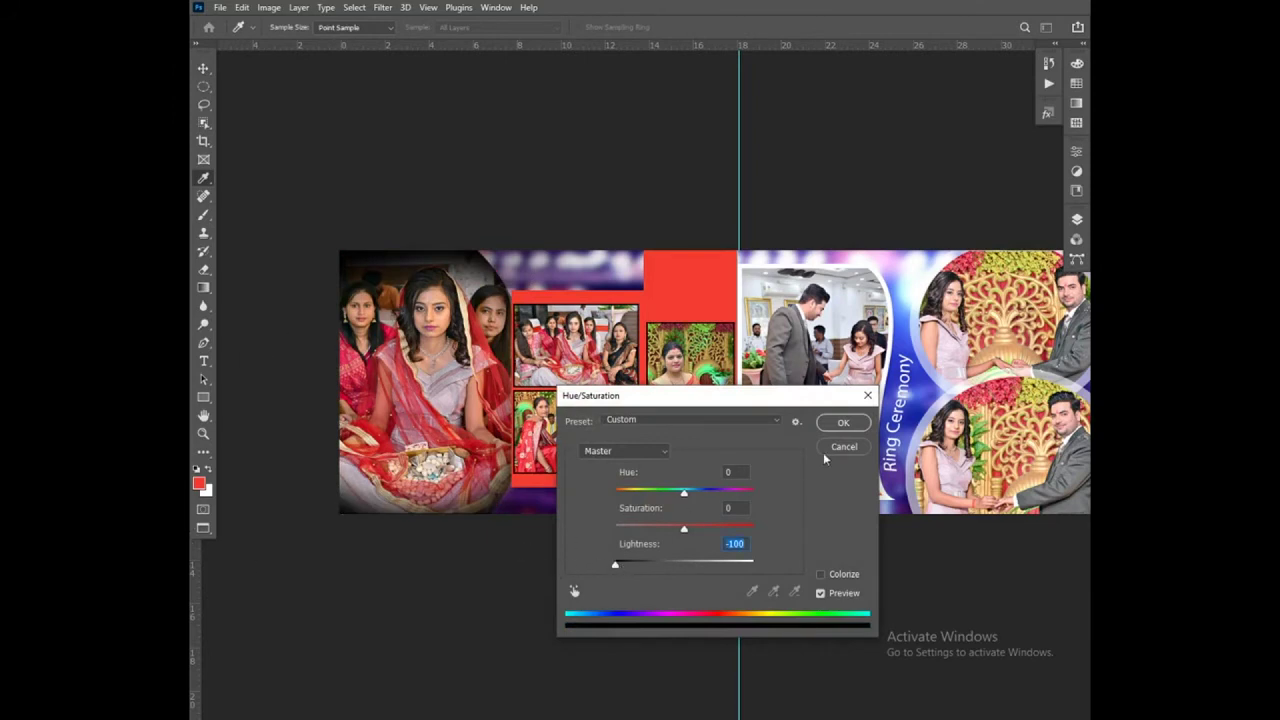
click(840, 423)
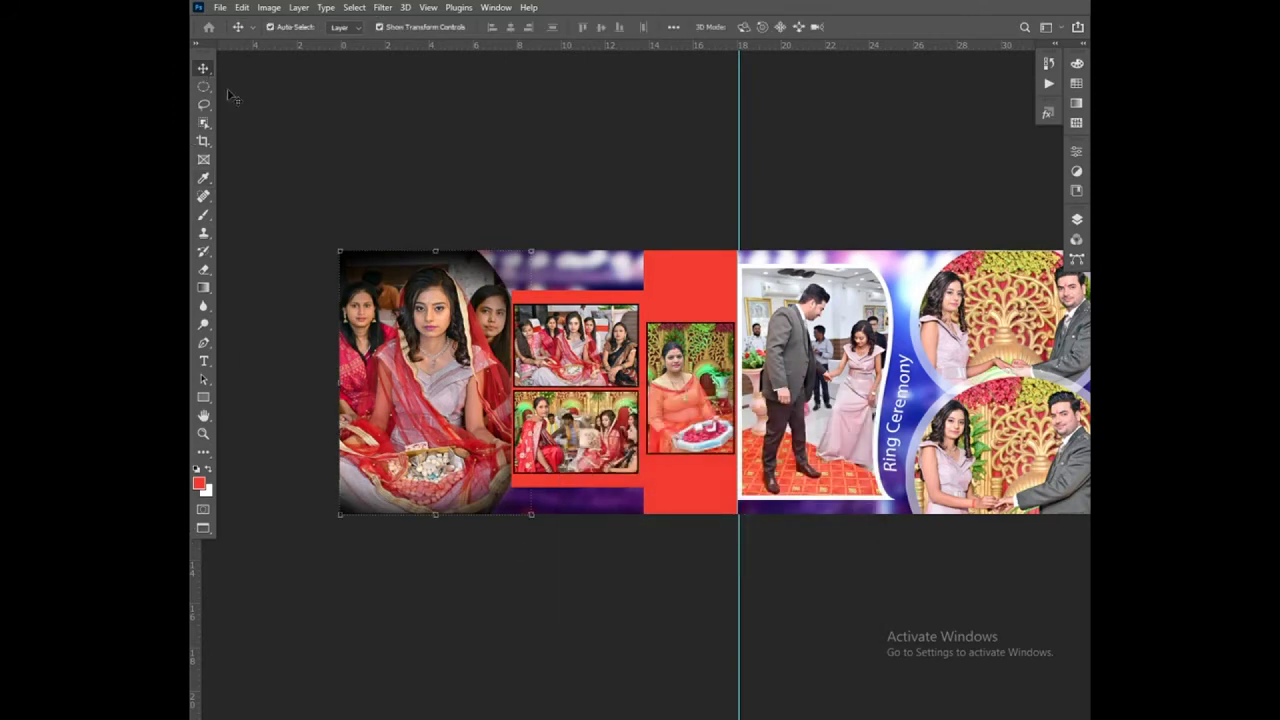
Step: Select the DSC_4589 bride photo layer
click(467, 333)
key(ctrl+t)
key(Return)
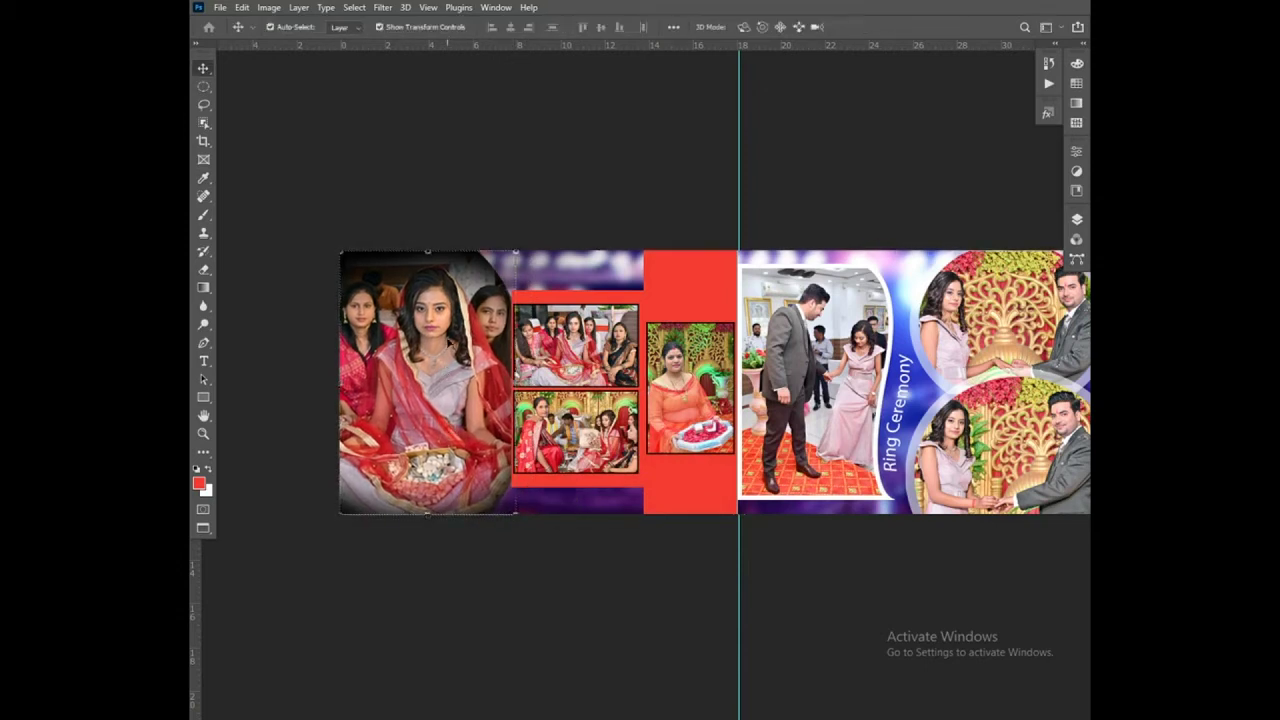
right_click(437, 368)
click(443, 373)
scroll(435, 370, up, 1)
scroll(435, 370, up, 2)
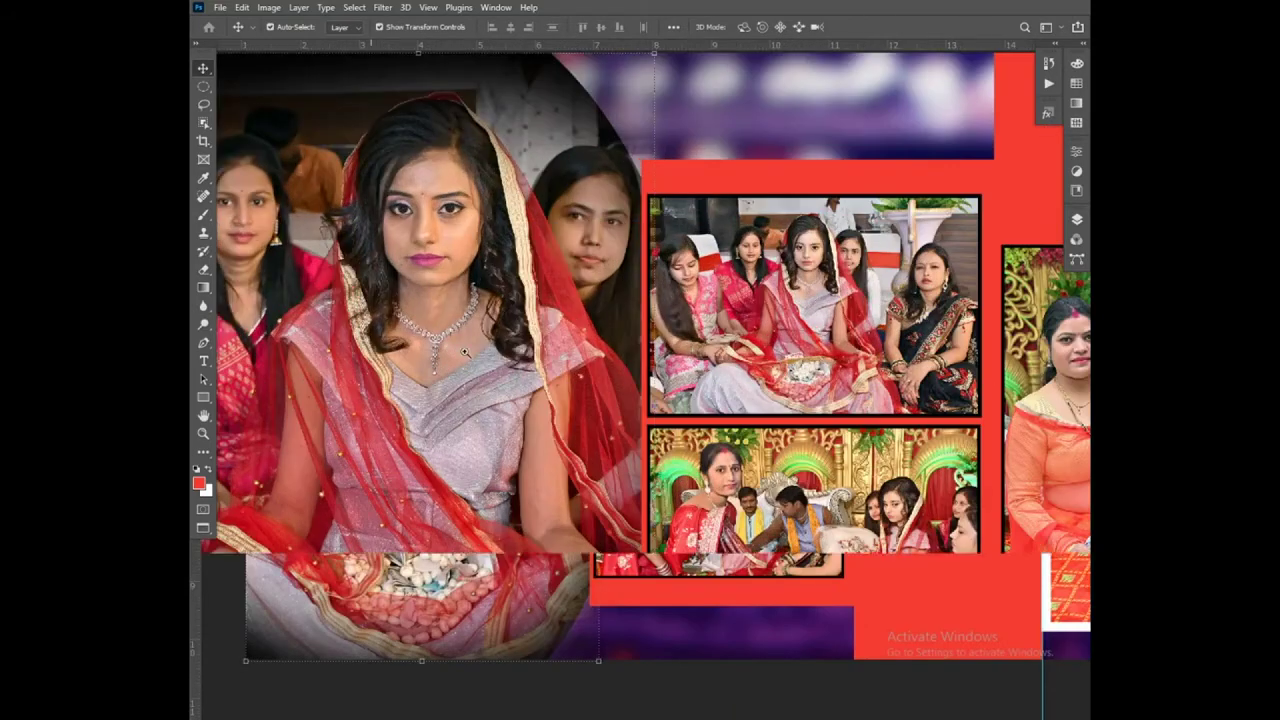
scroll(520, 330, up, 1)
right_click(578, 327)
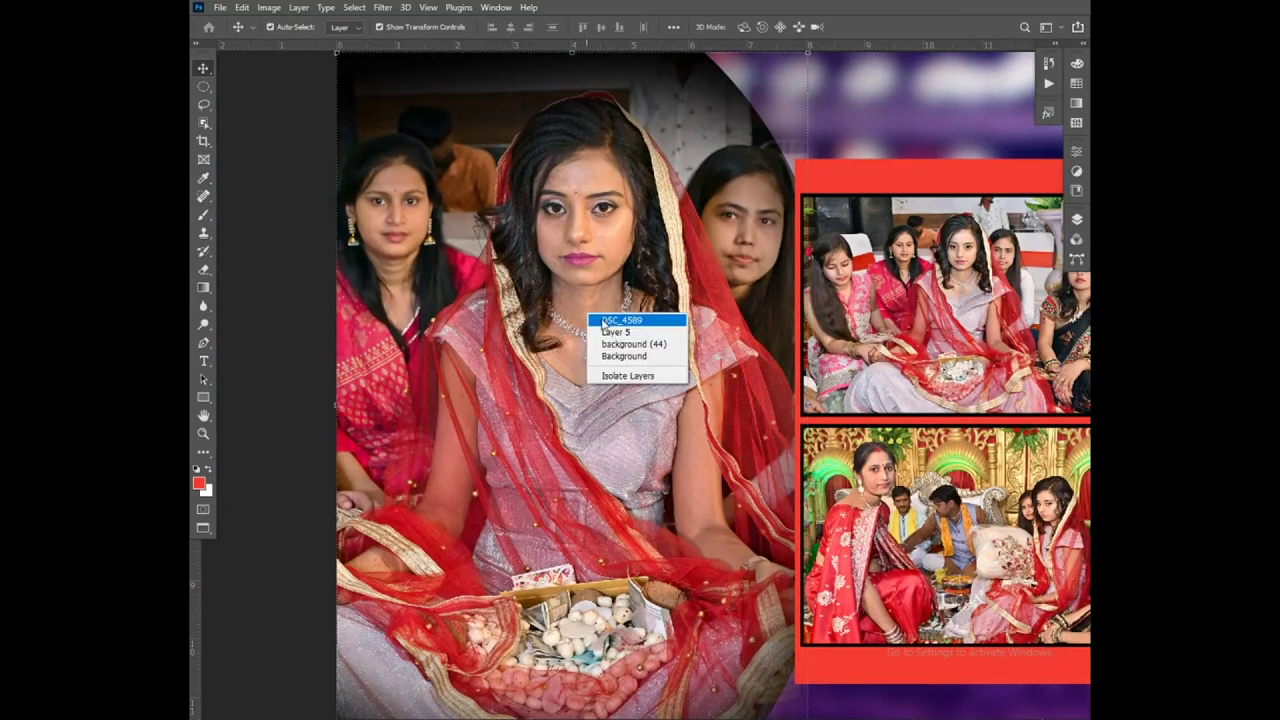
click(609, 330)
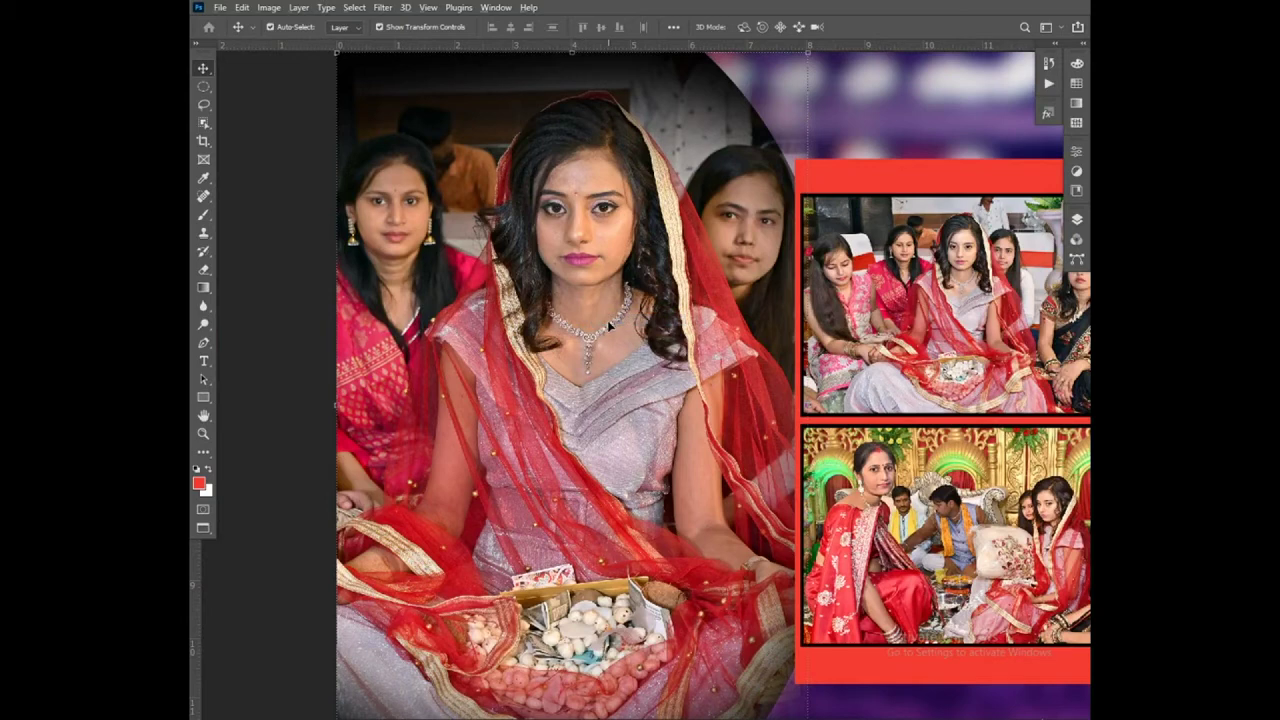
Step: In Replace Color, sample the bride's skin with saturation -100 and fuzziness 63
key(alt+i)
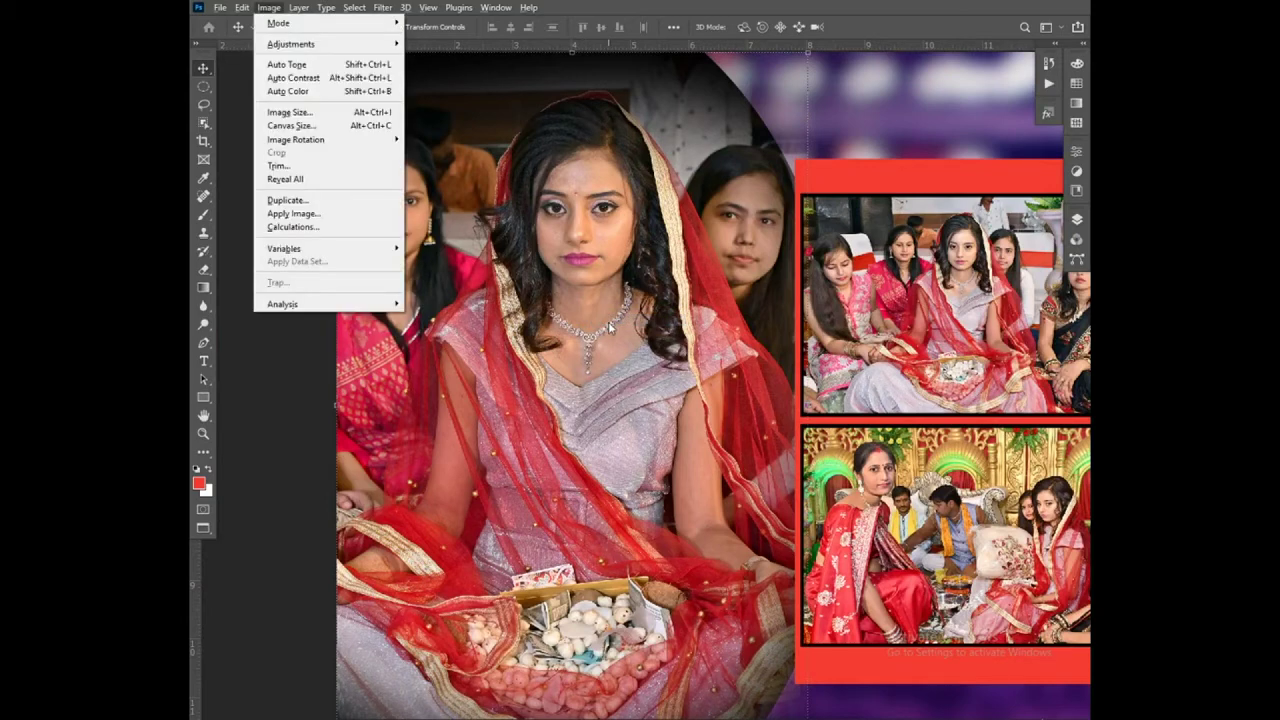
key(j)
key(r)
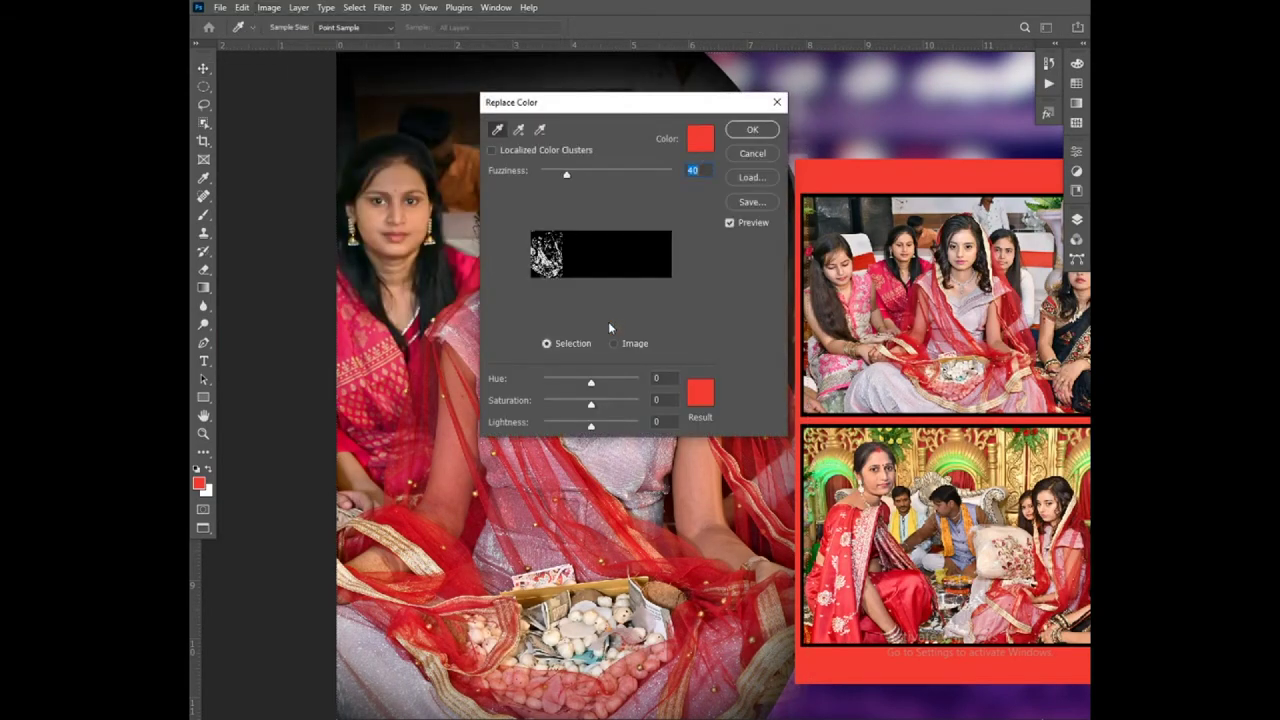
drag(658, 115, 932, 117)
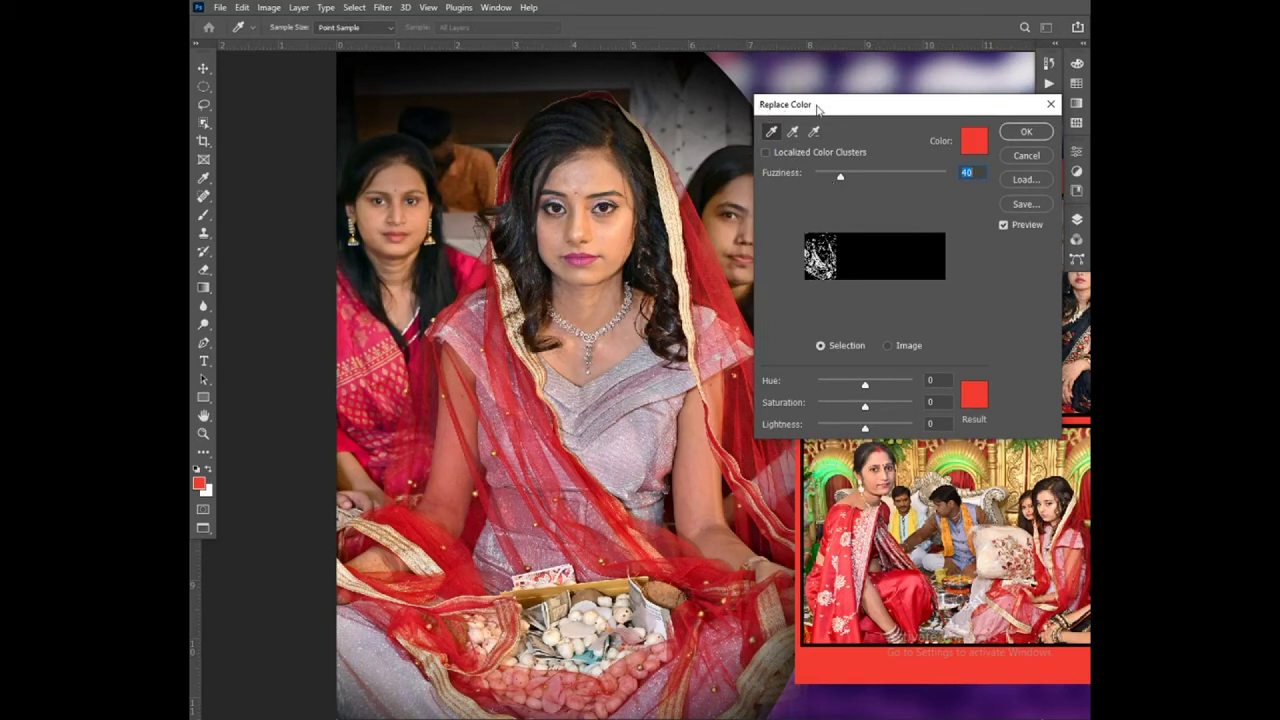
click(271, 9)
click(607, 238)
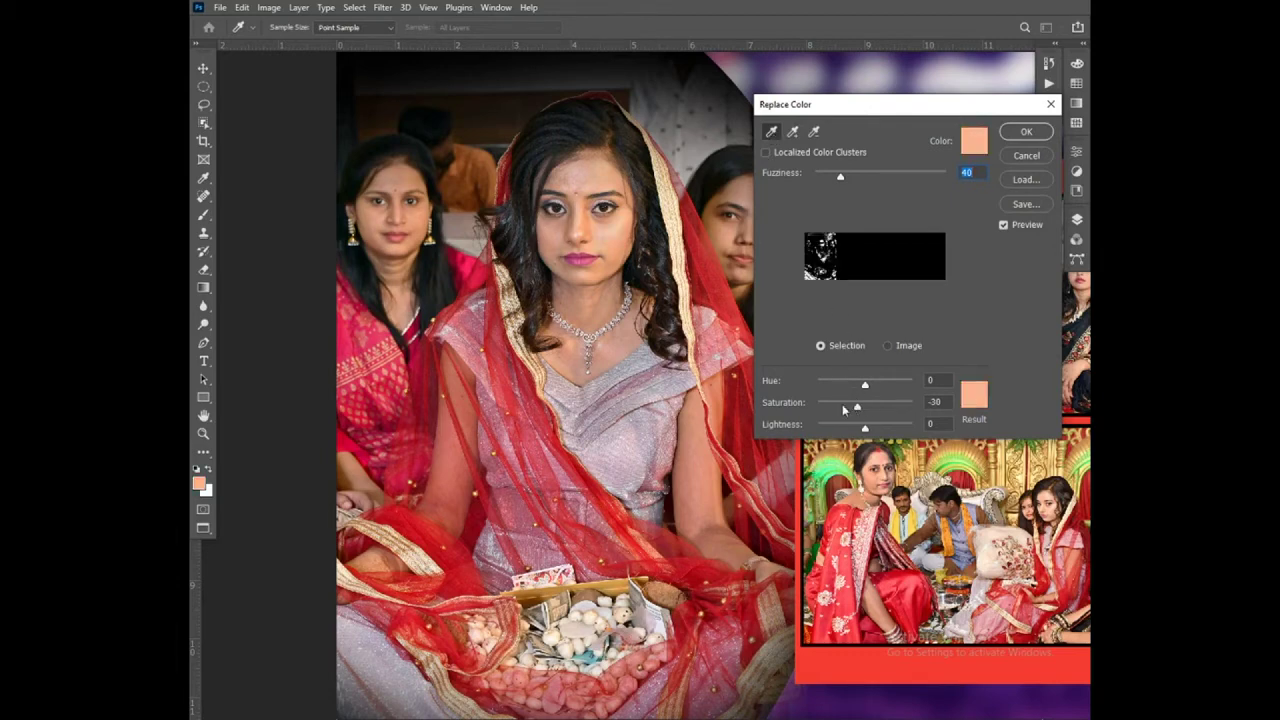
click(818, 407)
drag(840, 176, 856, 177)
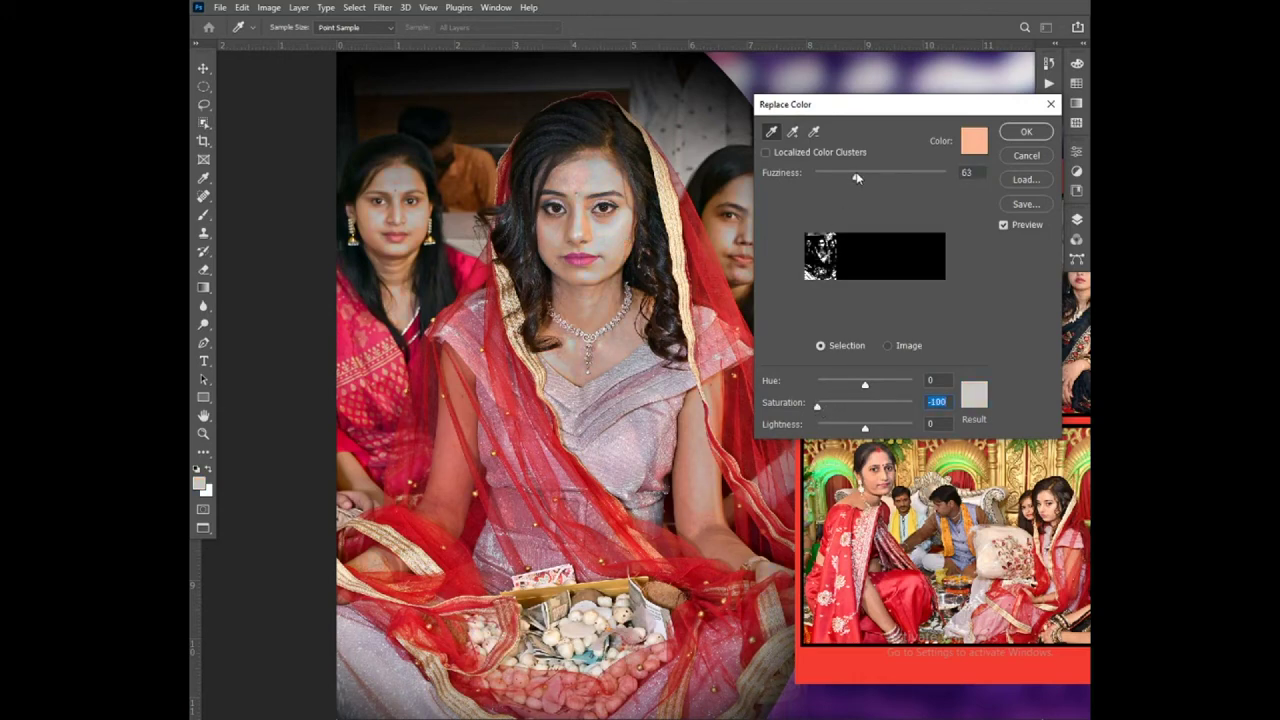
click(857, 177)
Step: Add more skin-tone samples from the cheek and forehead to the Replace Color range
click(795, 134)
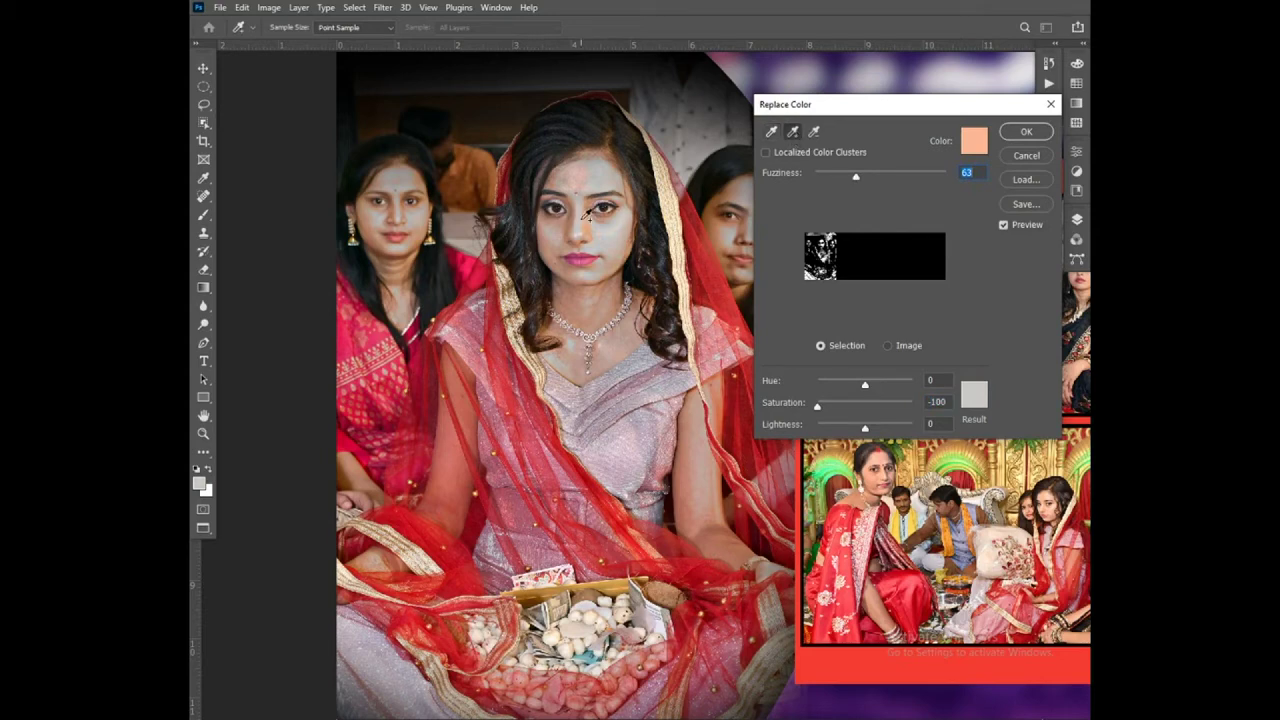
click(586, 214)
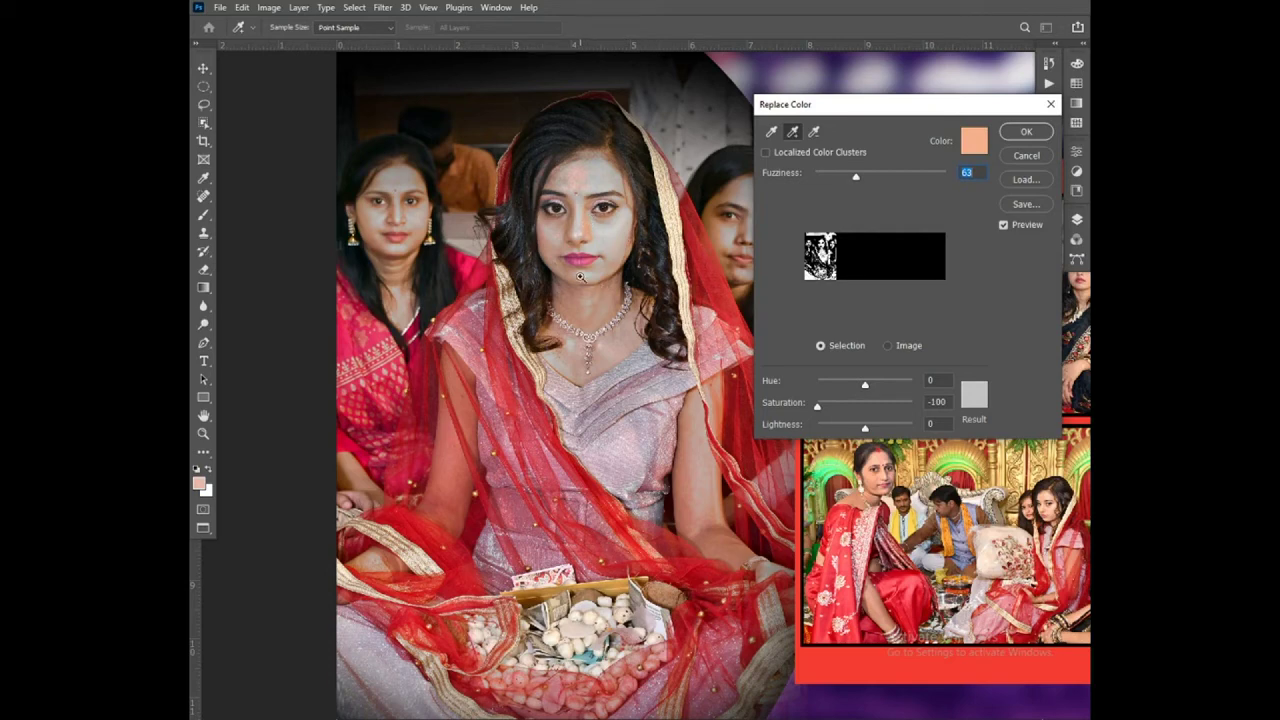
scroll(581, 277, up, 1)
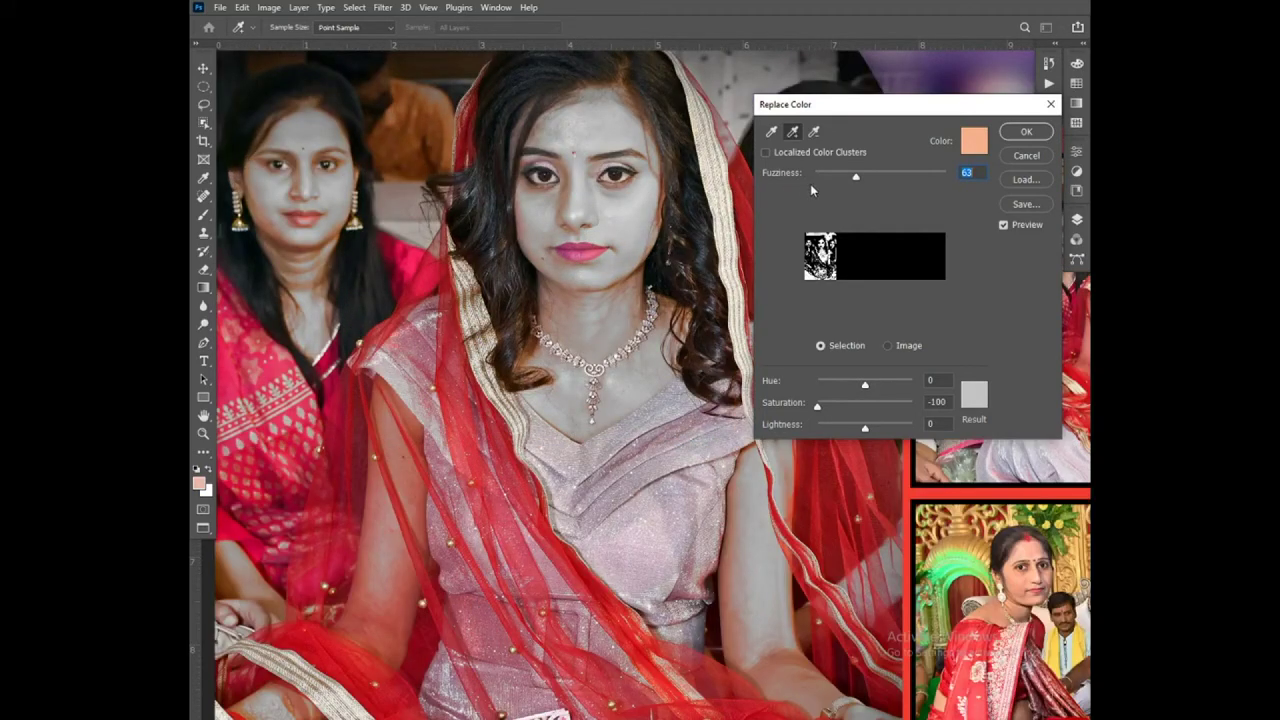
click(632, 94)
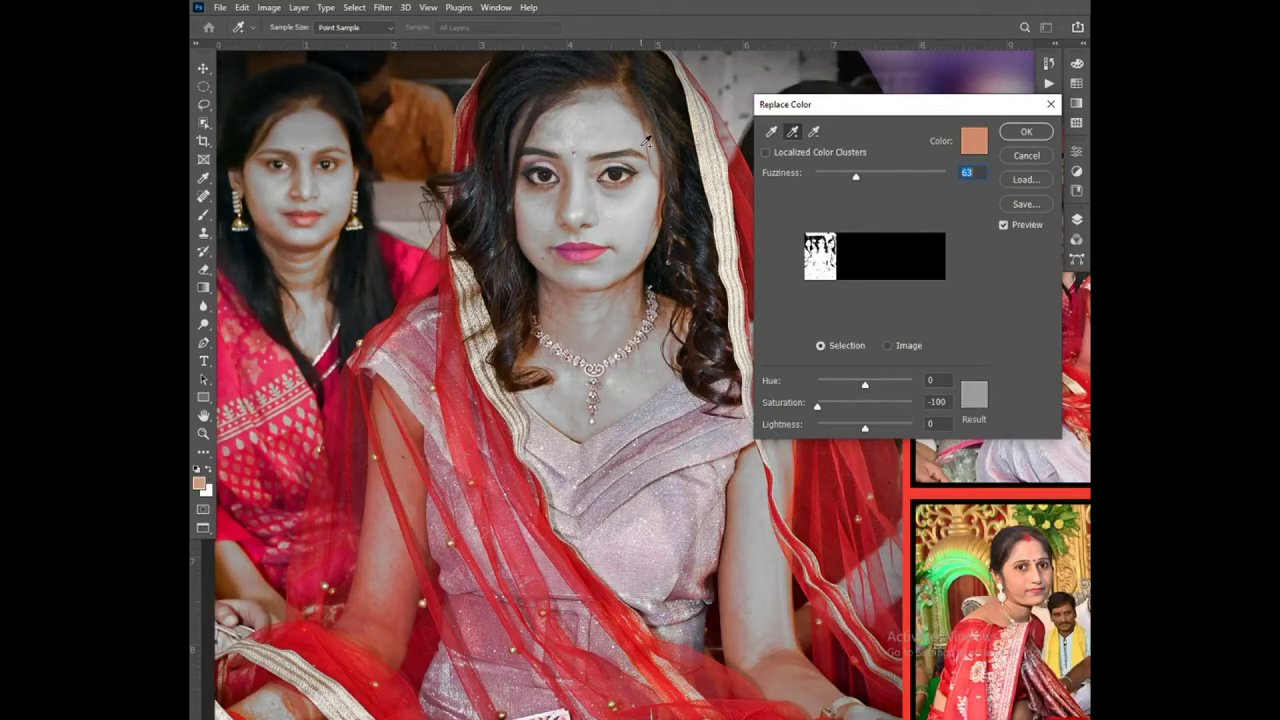
scroll(632, 158, up, 1)
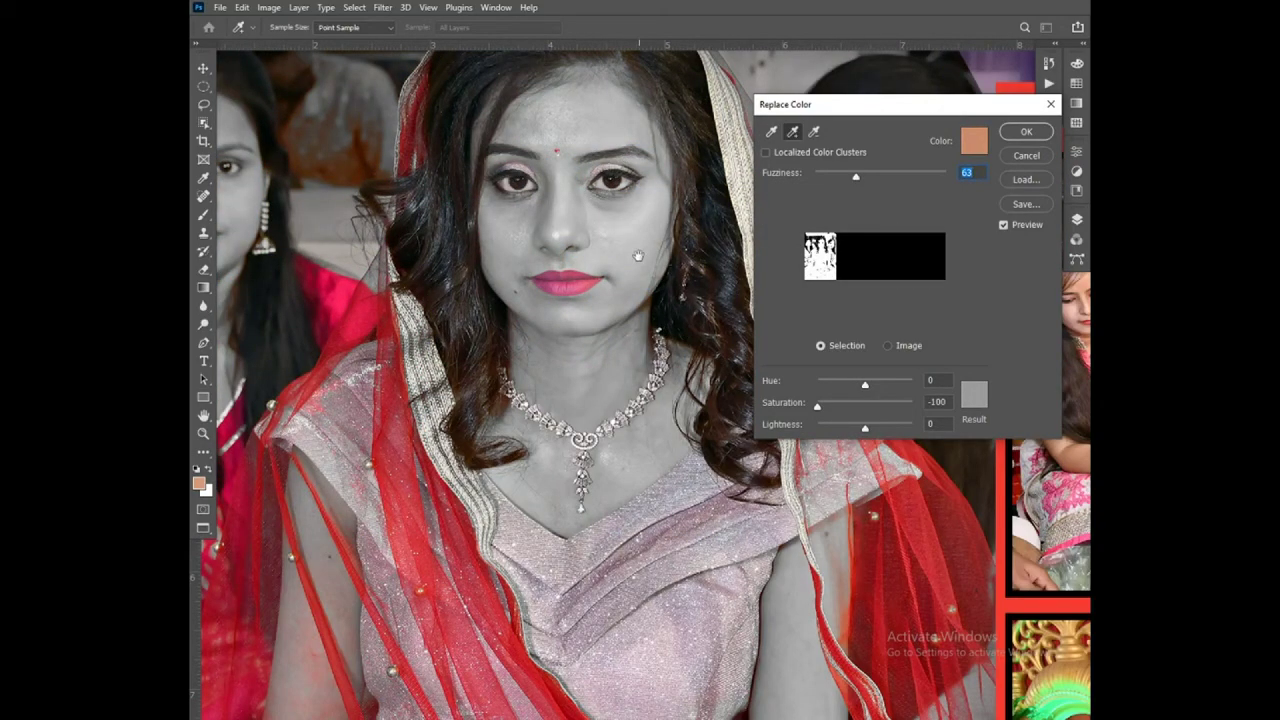
scroll(611, 327, up, 1)
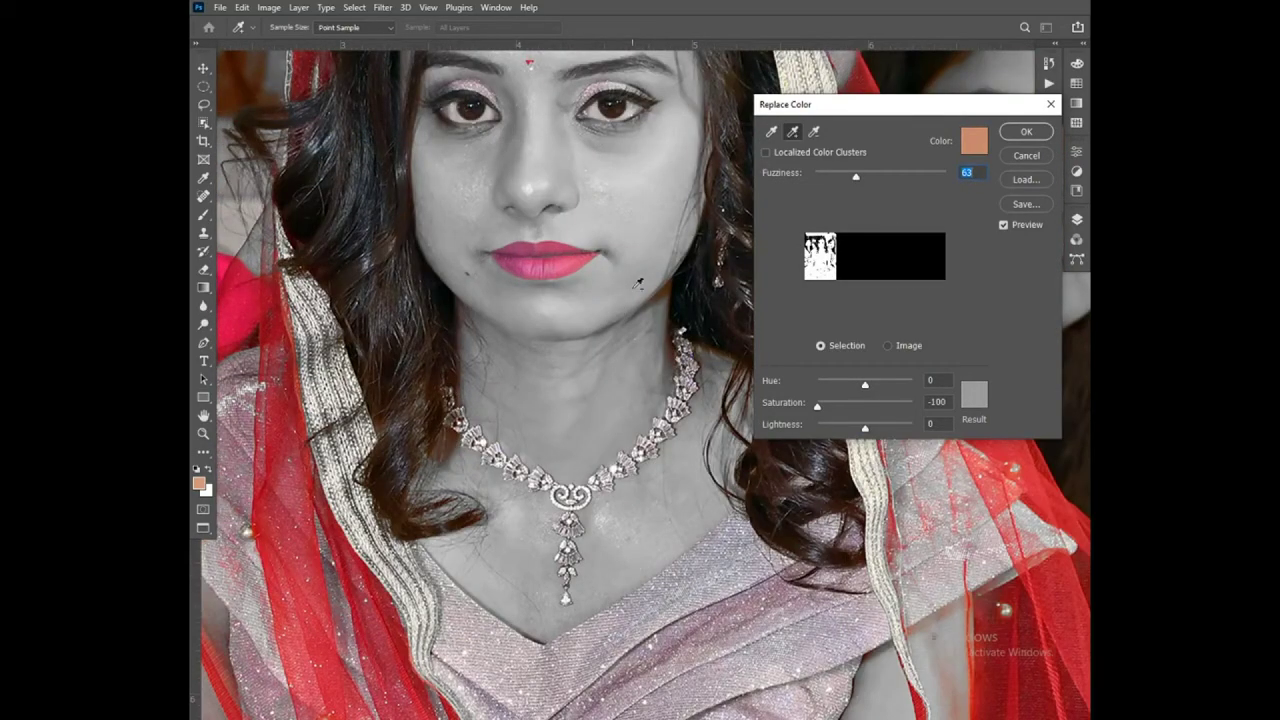
scroll(635, 295, down, 1)
scroll(632, 305, down, 1)
scroll(627, 320, down, 1)
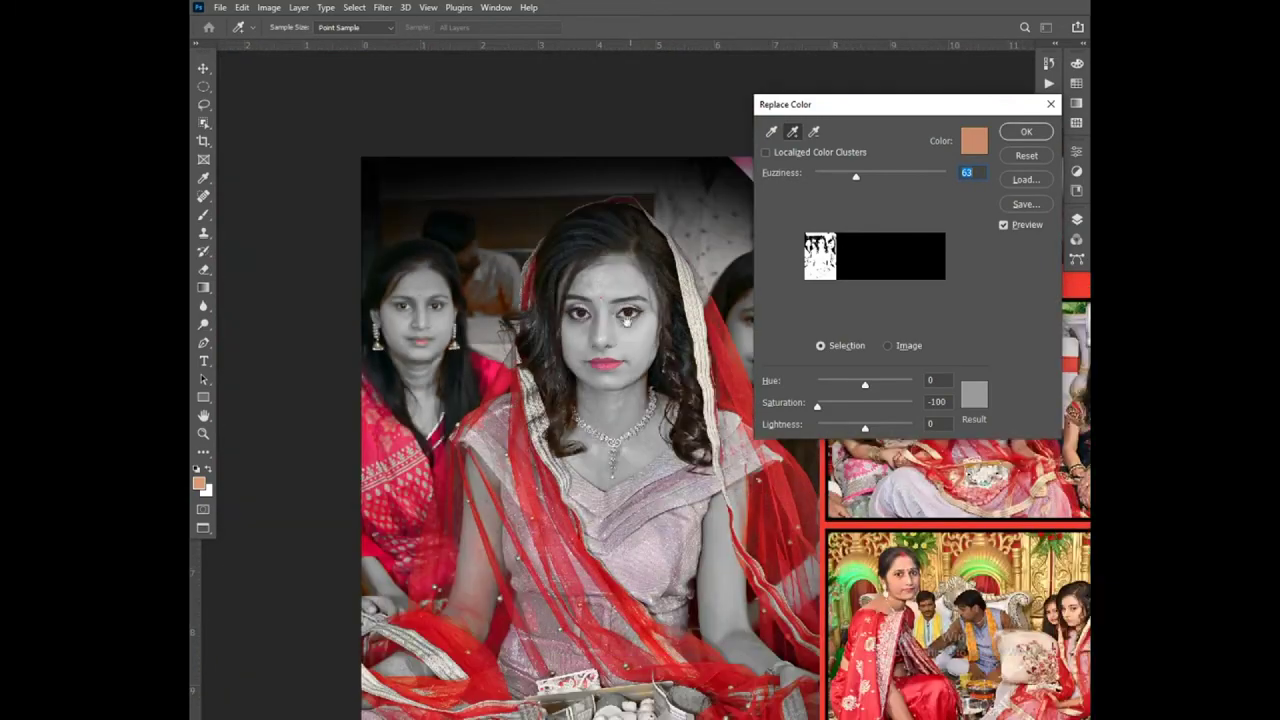
scroll(627, 320, down, 1)
Step: Apply the skin Replace Color and lasso the bride's forehead, eyes and cheek
click(1026, 132)
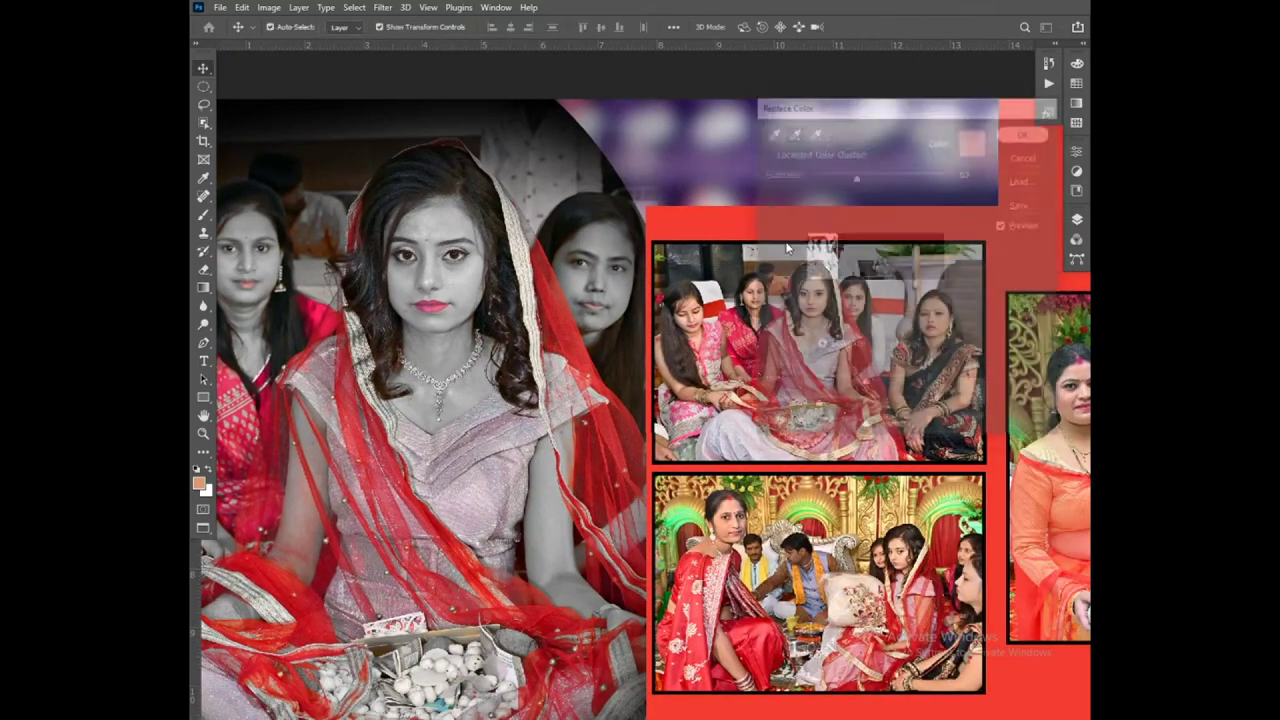
scroll(460, 270, up, 1)
scroll(457, 271, up, 1)
scroll(598, 347, up, 2)
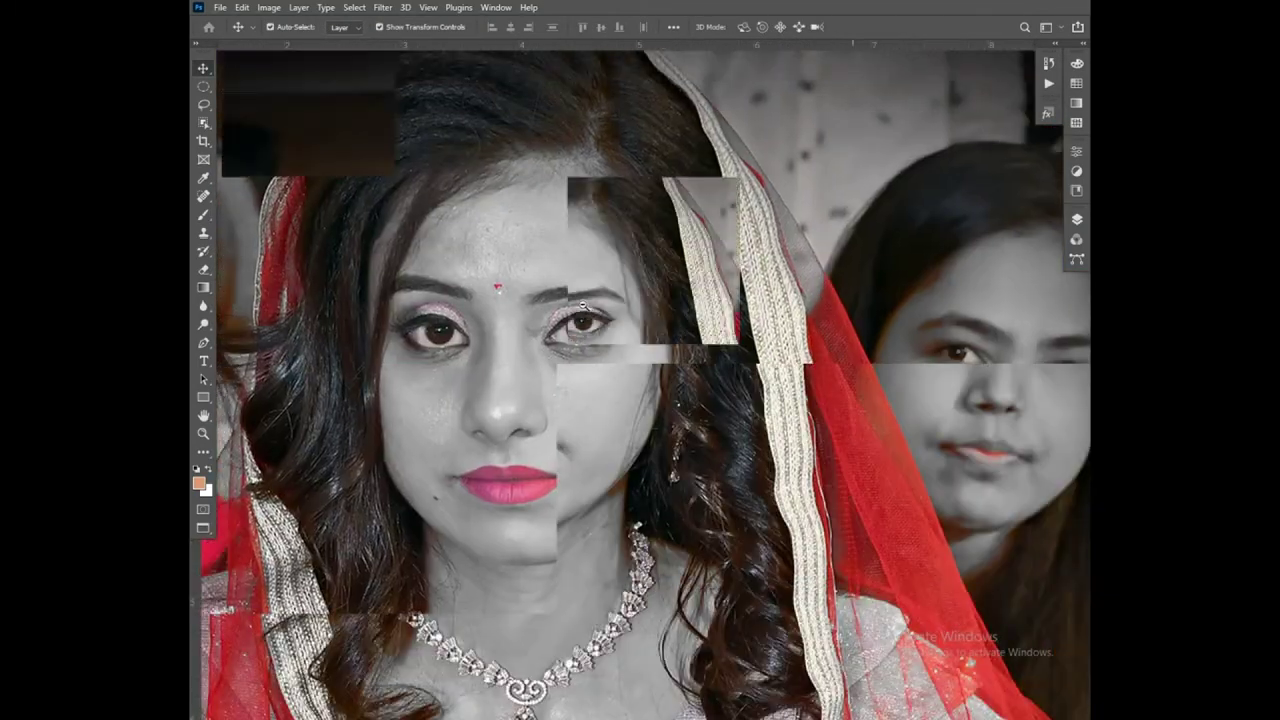
scroll(585, 345, down, 1)
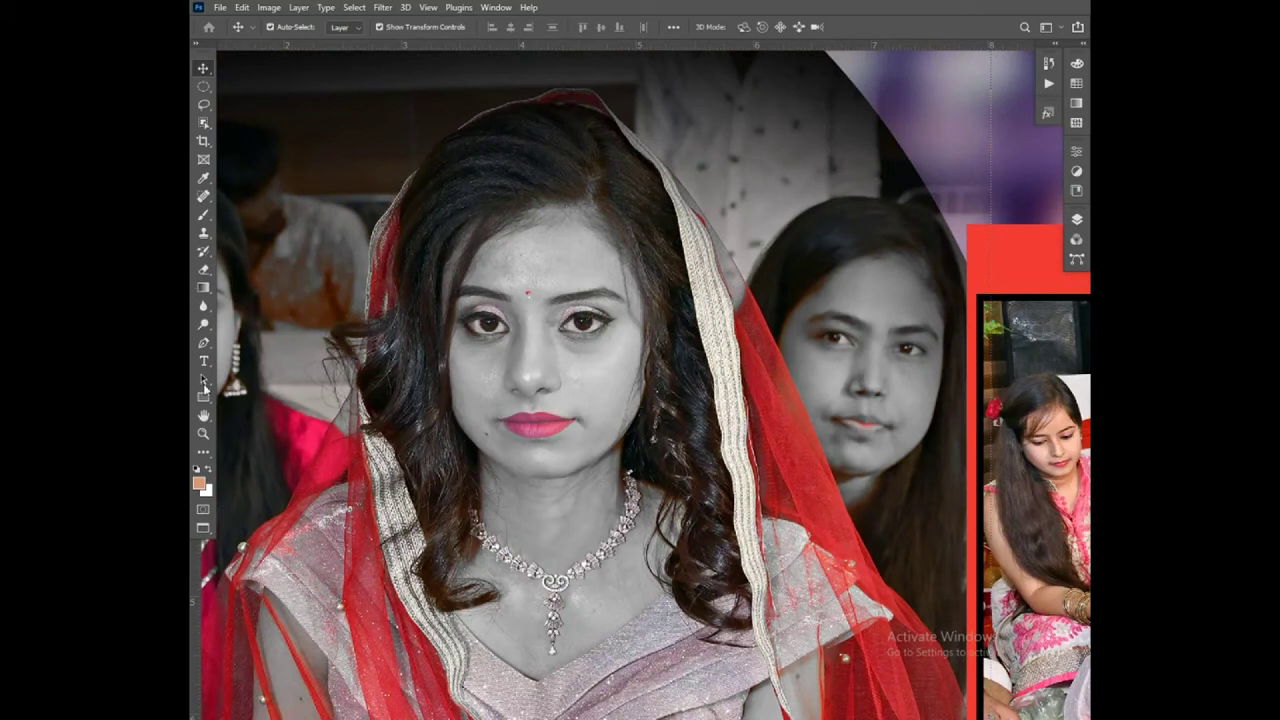
click(204, 105)
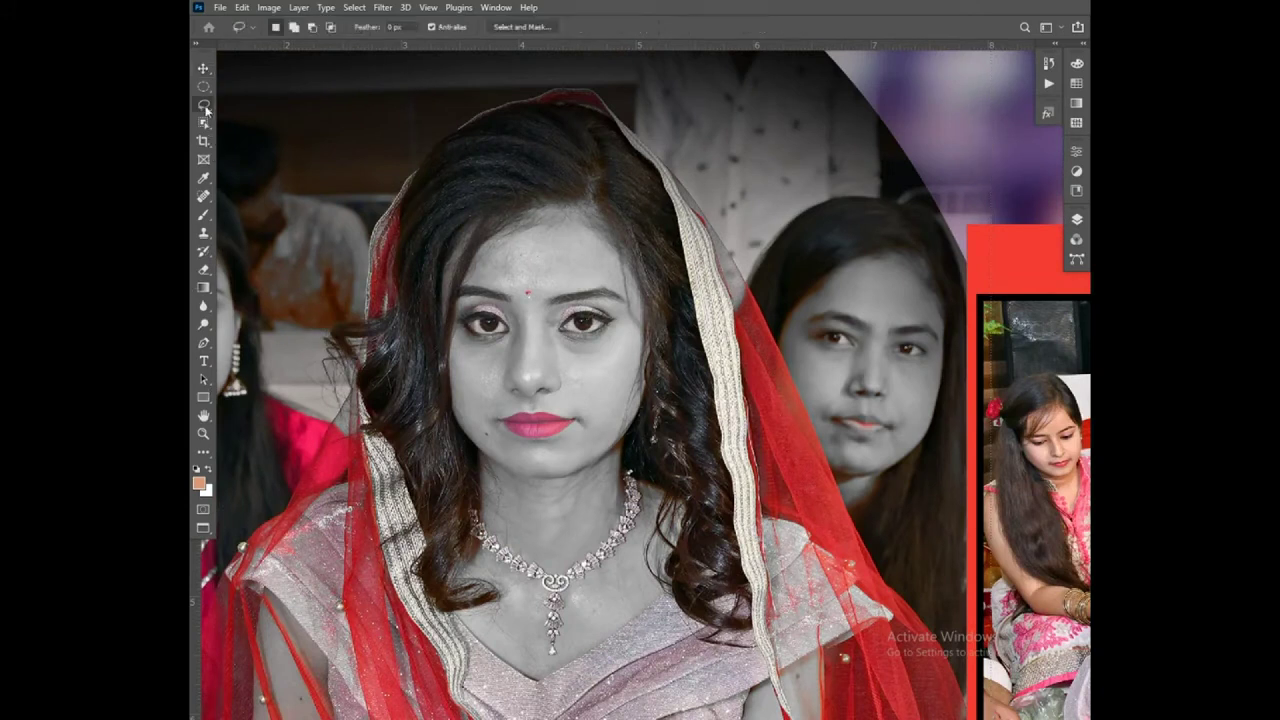
mouse_move(563, 250)
mouse_down()
mouse_move(538, 302)
mouse_move(622, 352)
mouse_move(560, 262)
mouse_move(536, 312)
mouse_move(472, 287)
mouse_move(530, 356)
mouse_up()
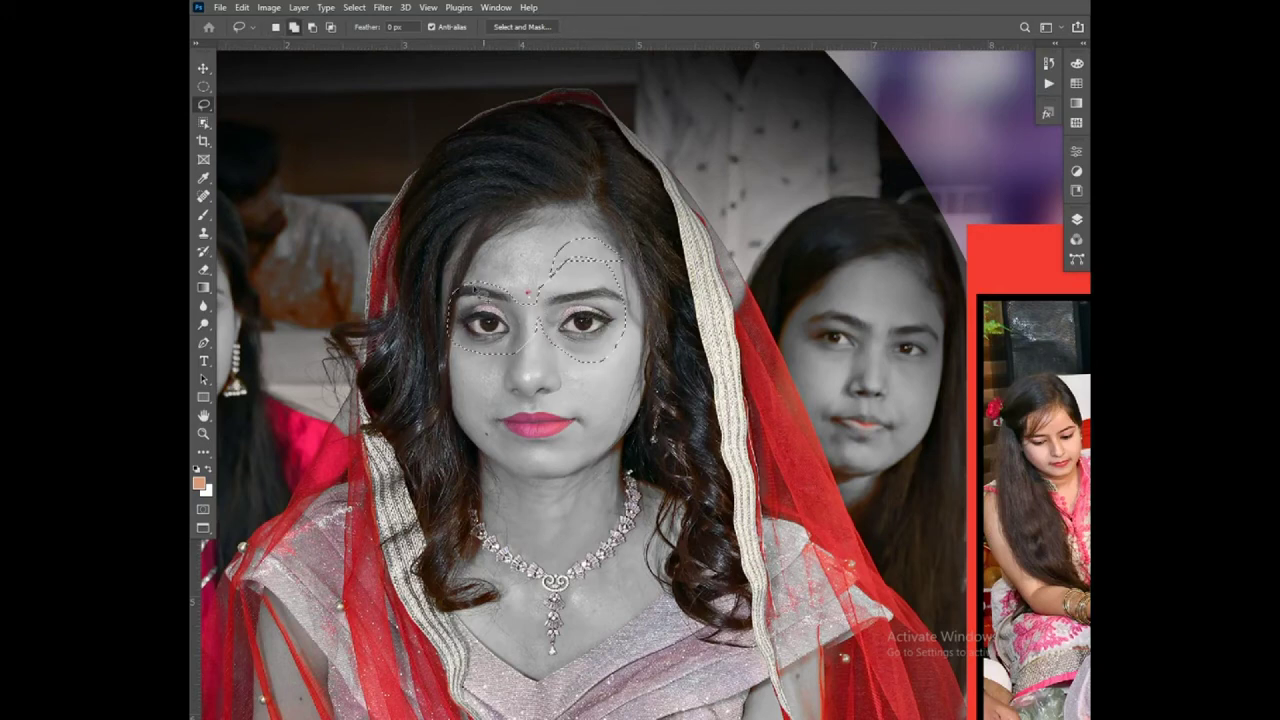
mouse_move(470, 290)
mouse_down()
mouse_move(500, 495)
mouse_move(466, 608)
mouse_up()
mouse_move(417, 505)
mouse_down()
mouse_move(396, 462)
mouse_move(420, 195)
mouse_move(552, 110)
mouse_move(652, 168)
mouse_move(740, 462)
mouse_move(755, 592)
mouse_move(660, 585)
mouse_move(605, 620)
mouse_move(486, 606)
mouse_move(445, 495)
mouse_move(630, 425)
mouse_move(578, 342)
mouse_move(480, 285)
mouse_up()
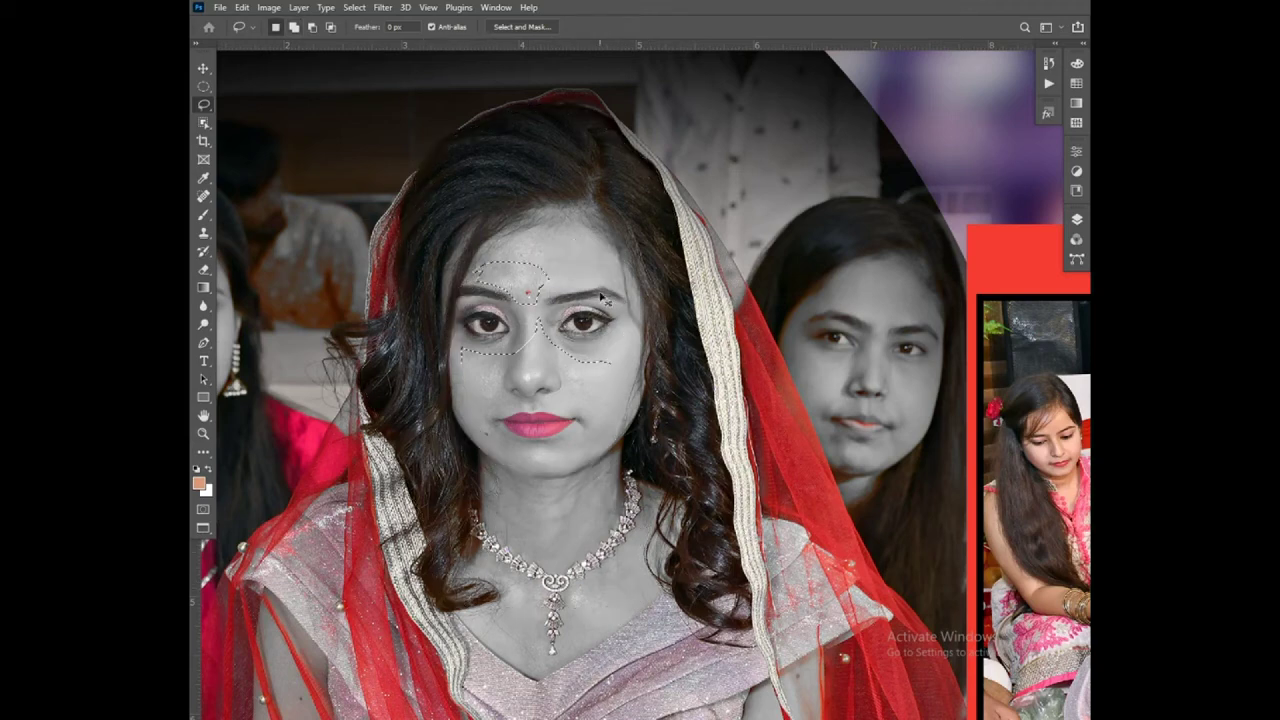
Step: Feather the face selection 30 px and set its Hue/Saturation saturation to -100
key(shift+F6)
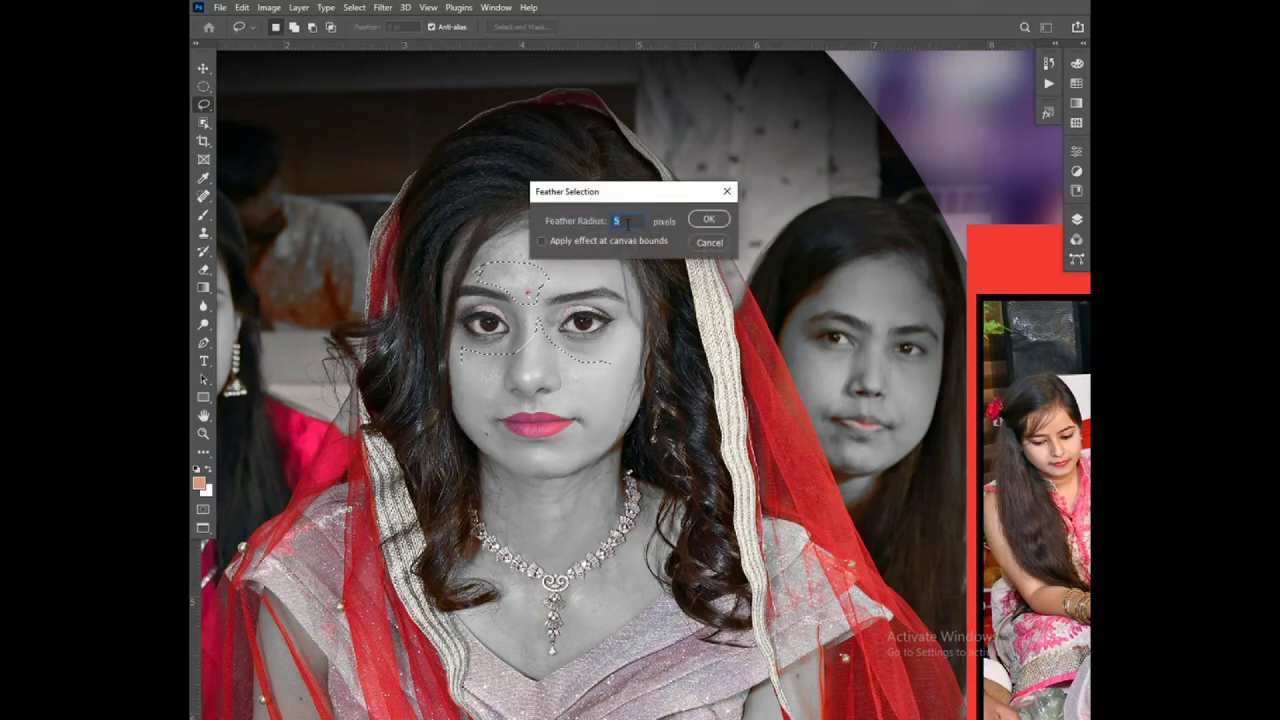
key(Return)
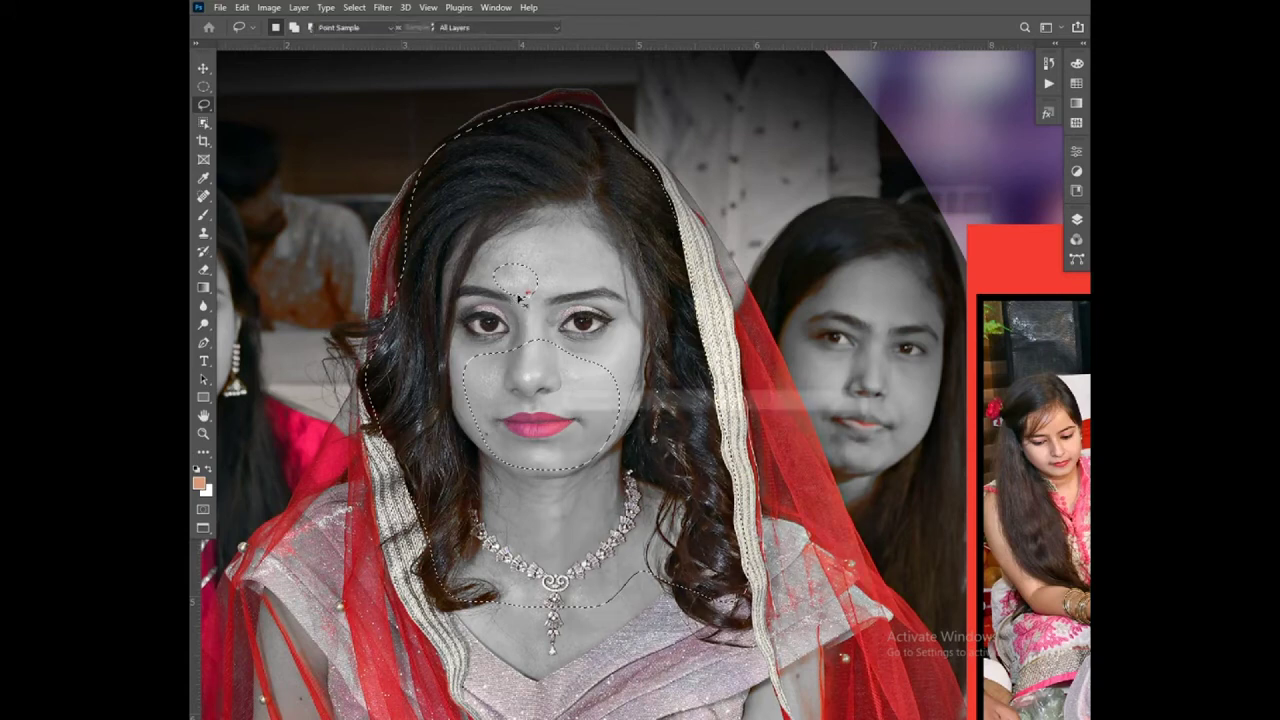
key(ctrl+u)
drag(679, 532, 609, 532)
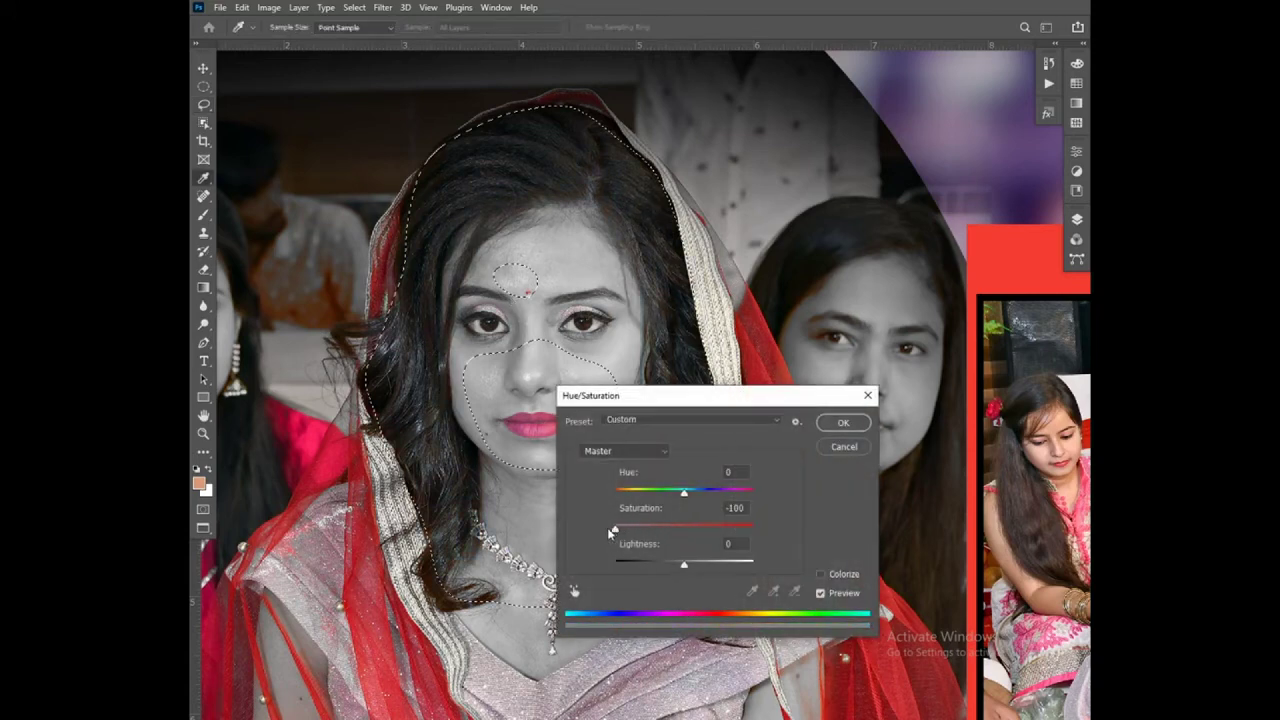
click(843, 422)
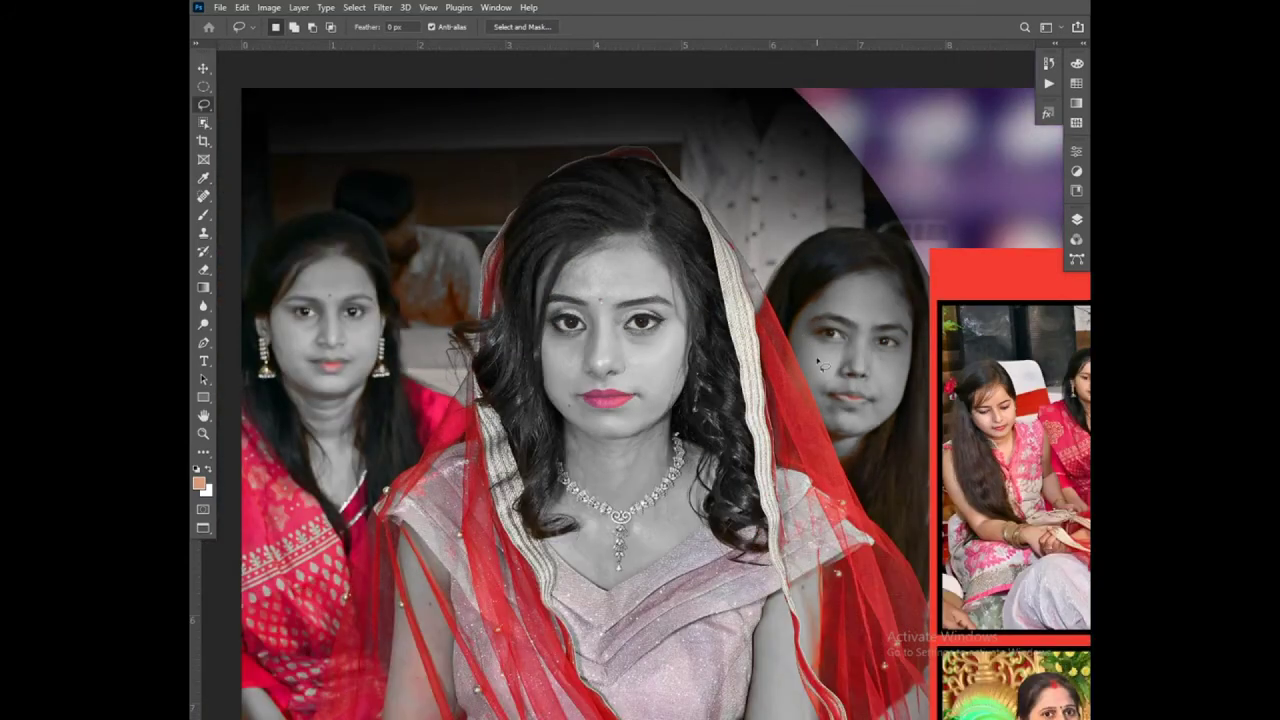
Step: Lasso along the veil edge and around the woman on the left, adding to the selection
drag(746, 232, 915, 565)
drag(330, 225, 635, 183)
mouse_move(743, 117)
mouse_down()
mouse_move(617, 433)
mouse_move(716, 106)
mouse_move(752, 322)
mouse_move(670, 8)
mouse_up()
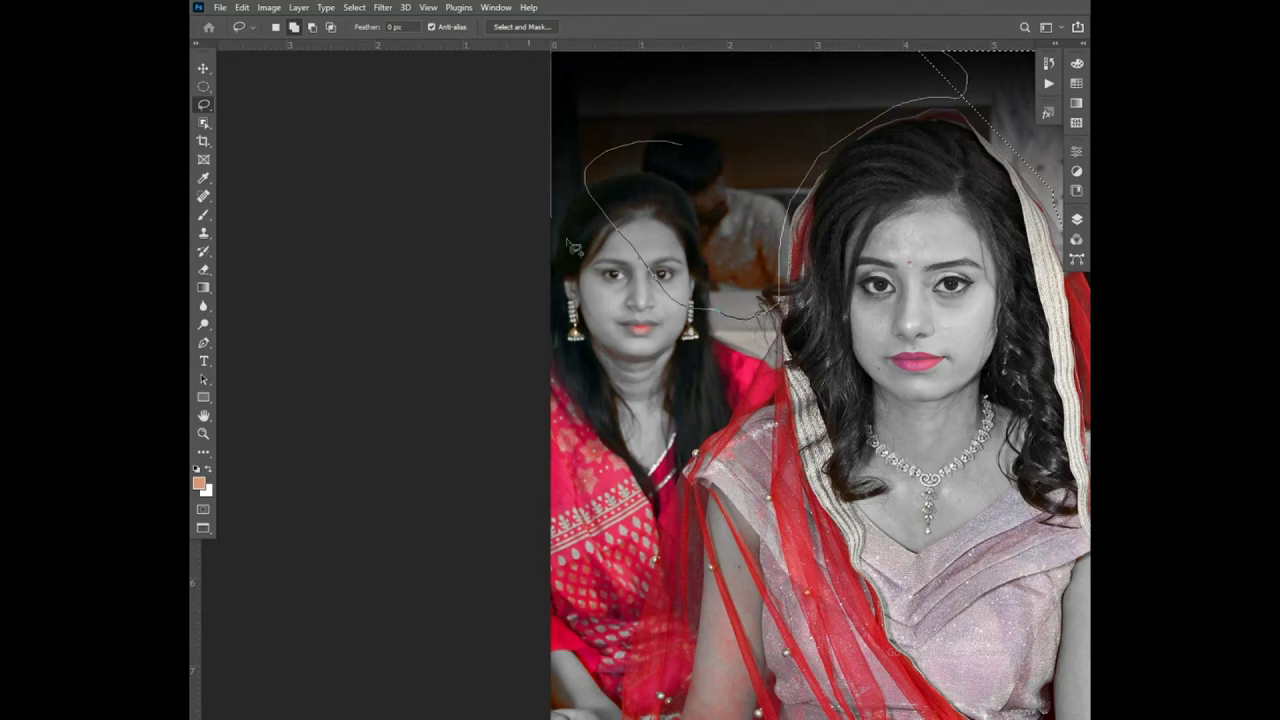
drag(670, 8, 640, 228)
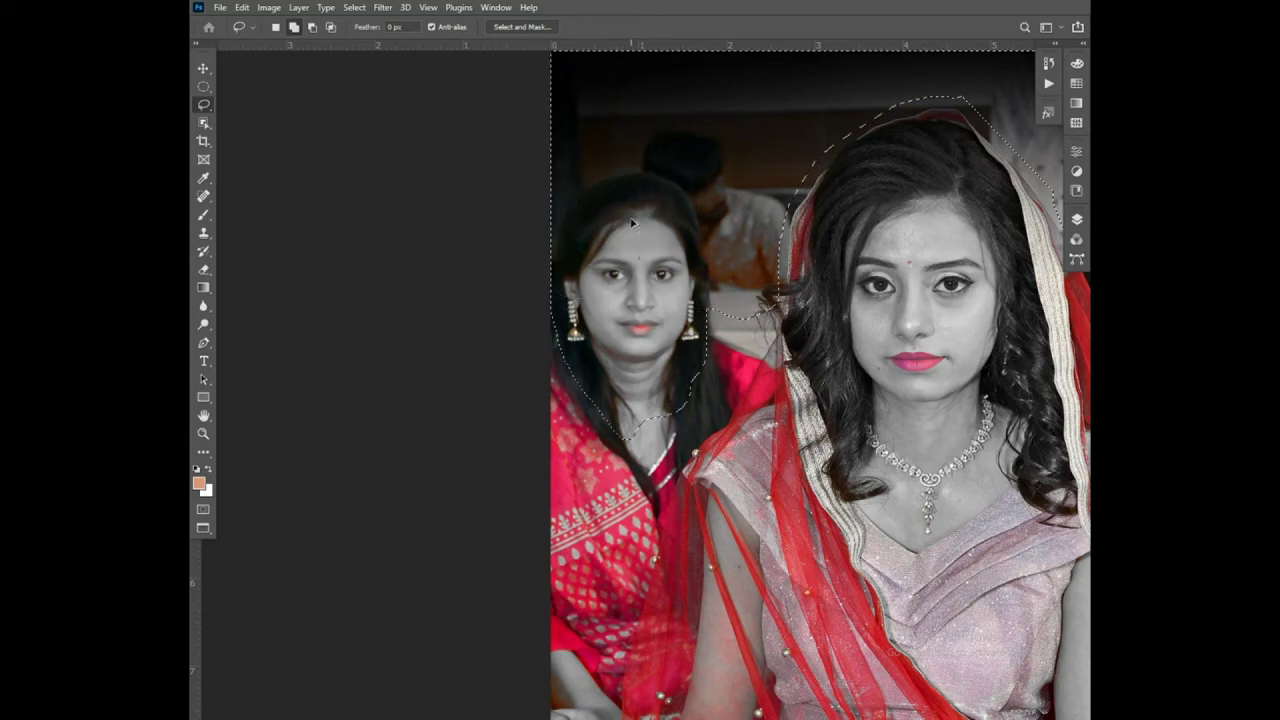
Step: Feather the selection and desaturate it with Hue/Saturation at Saturation -100
key(shift+F6)
key(Return)
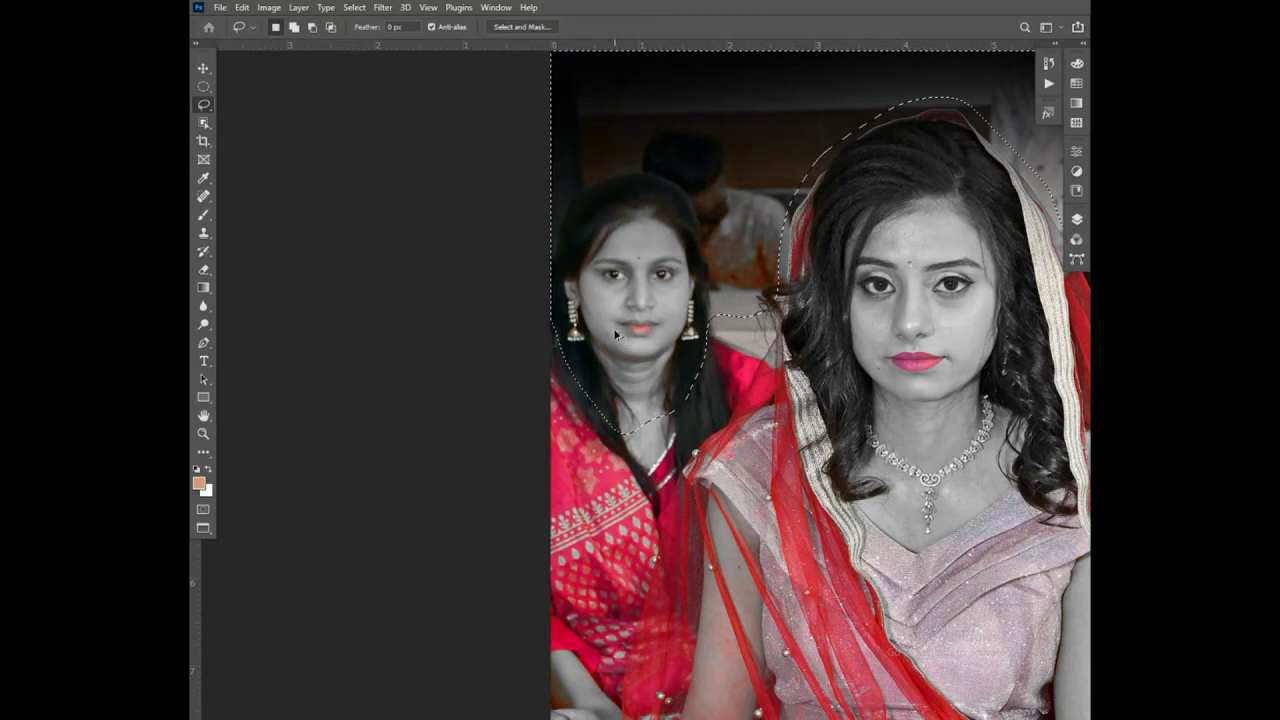
key(ctrl+u)
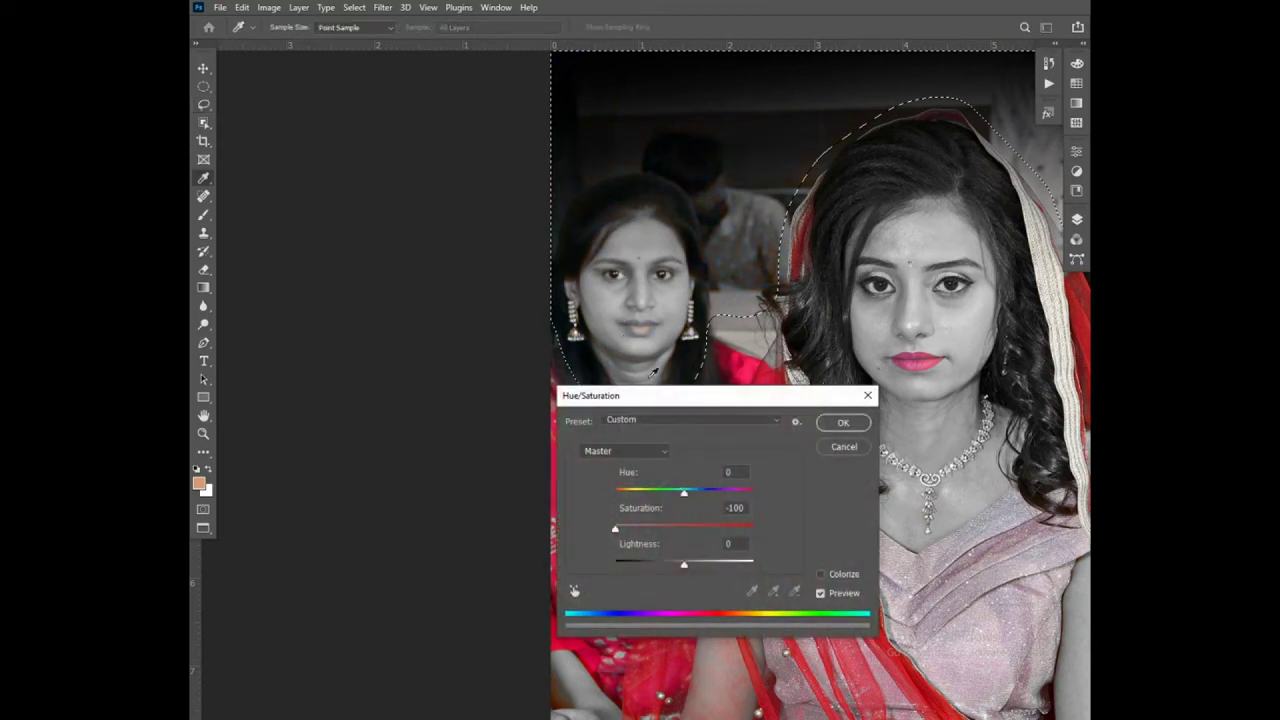
click(858, 424)
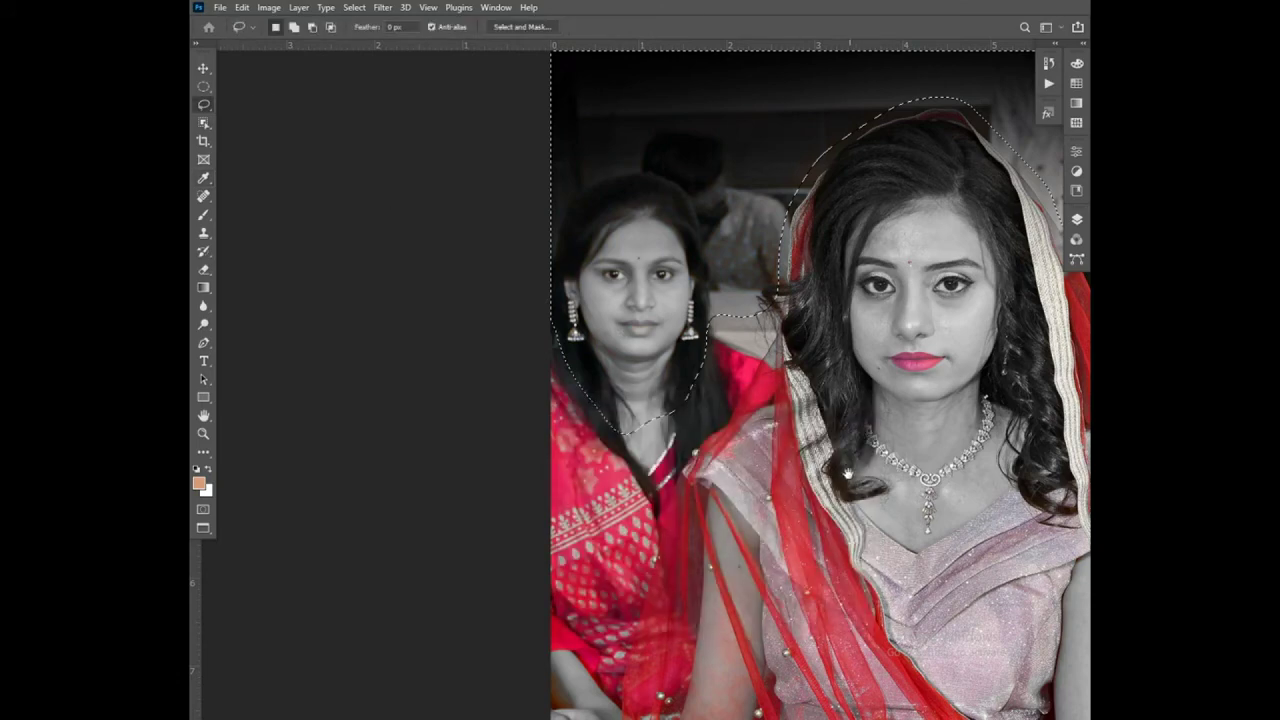
scroll(848, 473, down, 2)
scroll(700, 475, up, 2)
scroll(640, 475, up, 1)
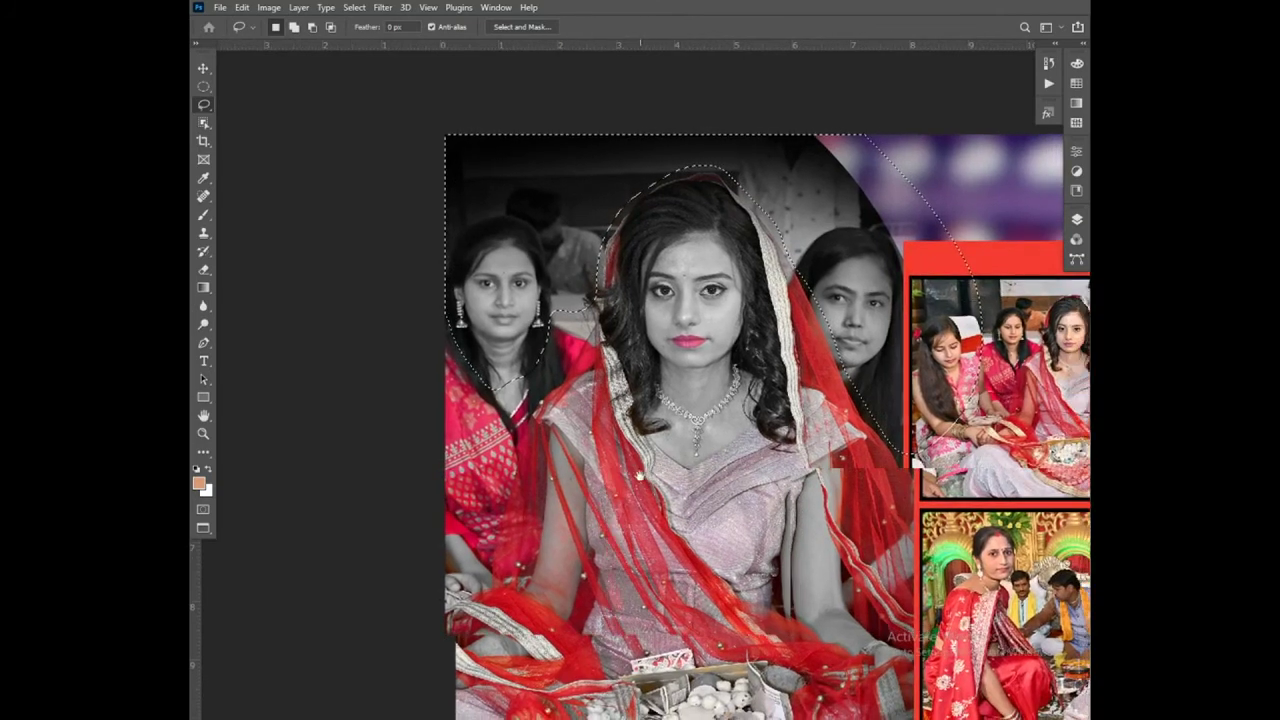
drag(782, 427, 776, 424)
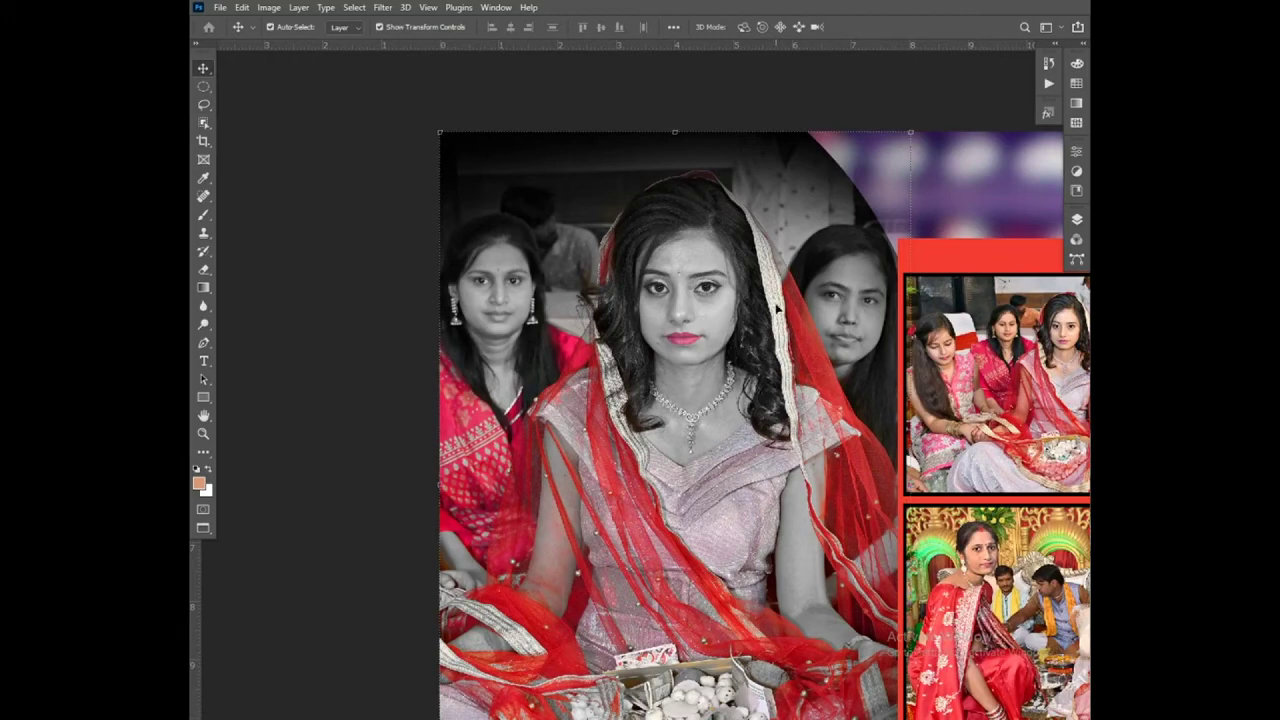
Step: Fit the spread in the window and deselect the left photo and red rectangle layers
key(ctrl+0)
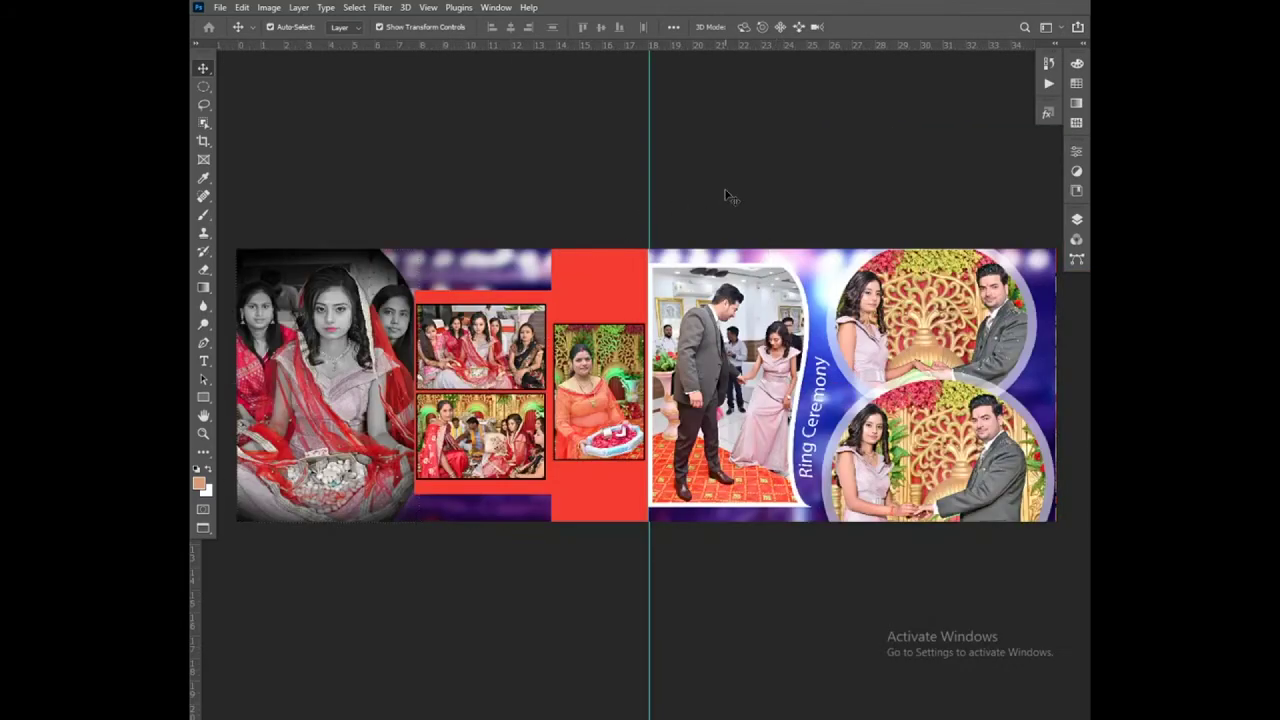
click(729, 194)
click(630, 304)
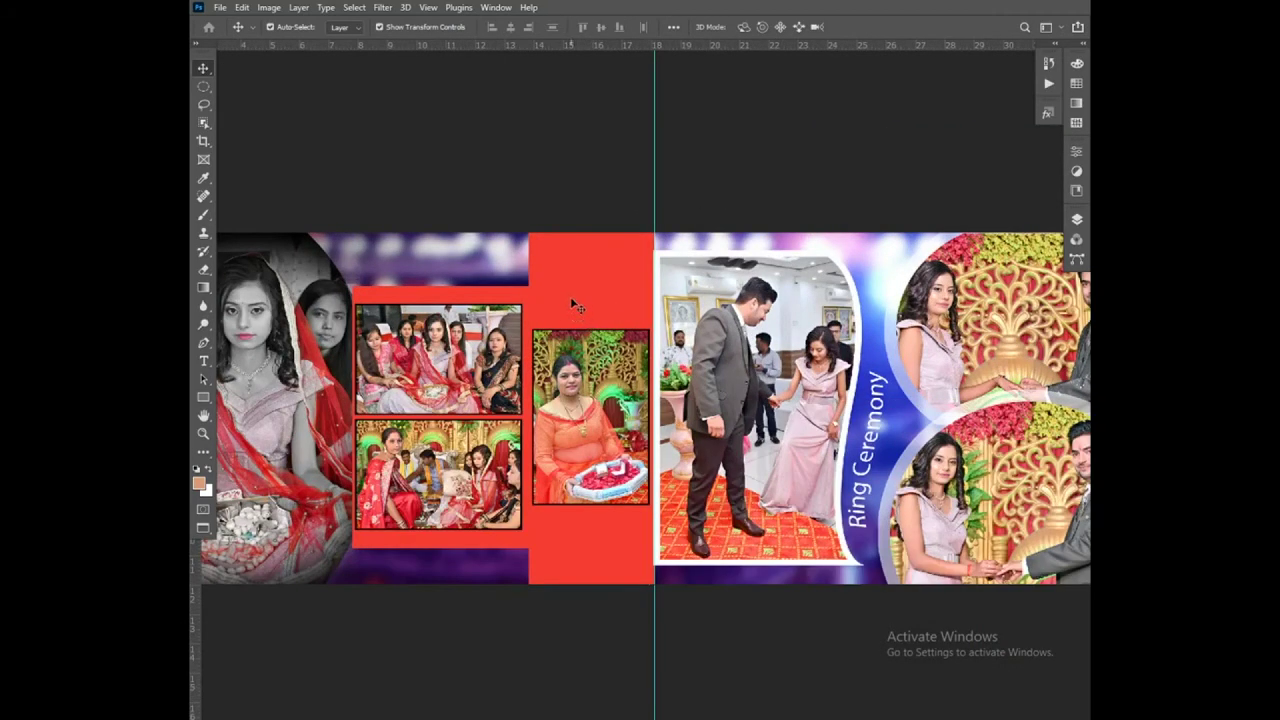
scroll(617, 305, down, 1)
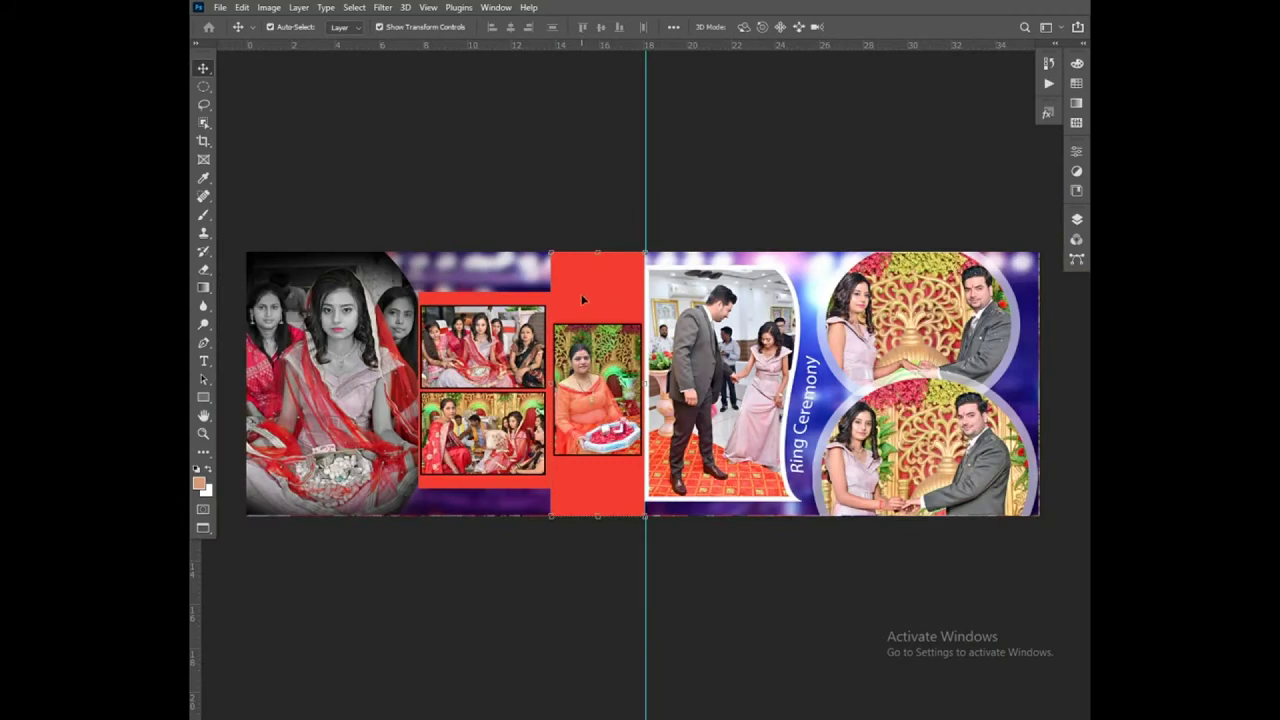
click(760, 180)
scroll(597, 298, up, 1)
Step: Add an 'Engagement' text layer on the red panel and shrink it
key(t)
click(557, 272)
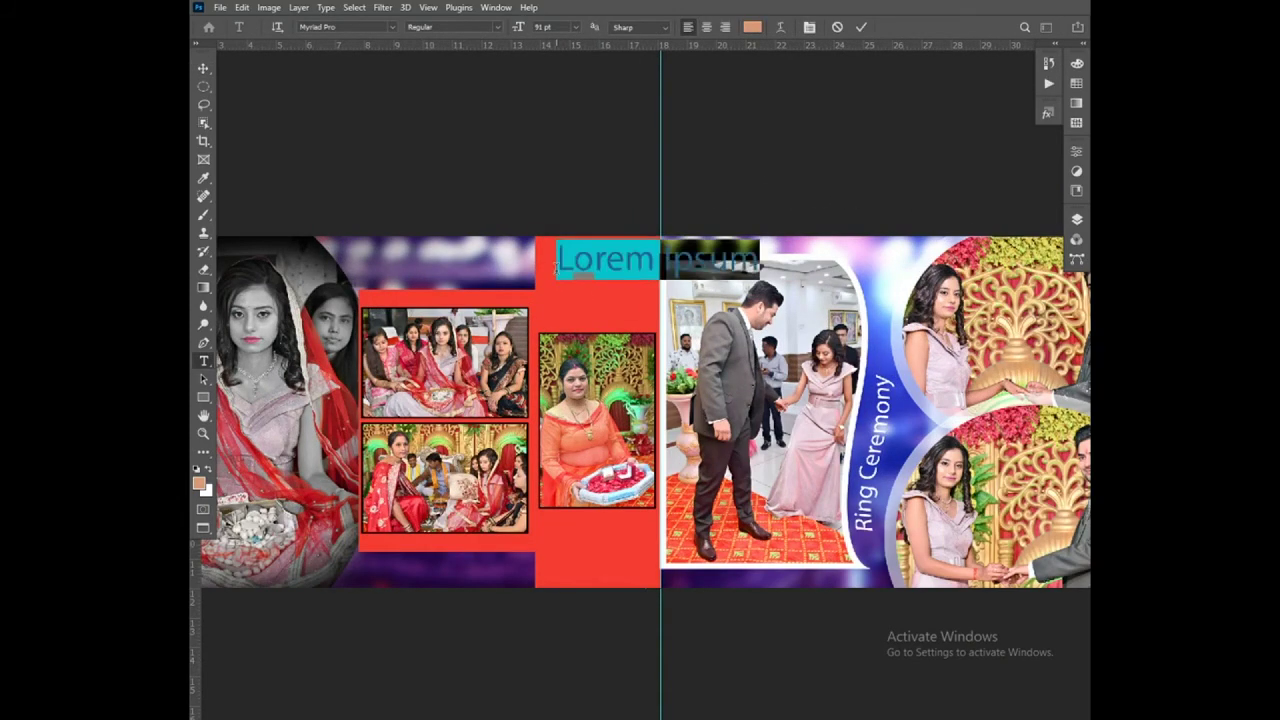
click(557, 268)
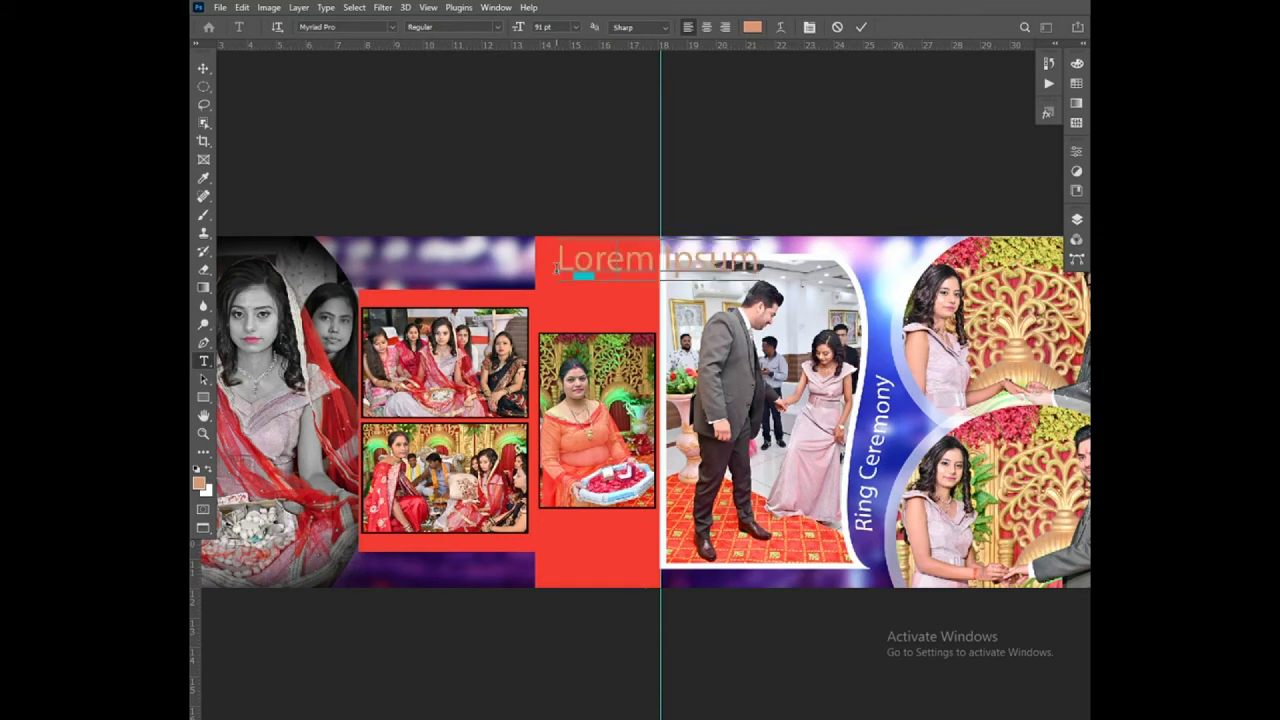
text(Engagement)
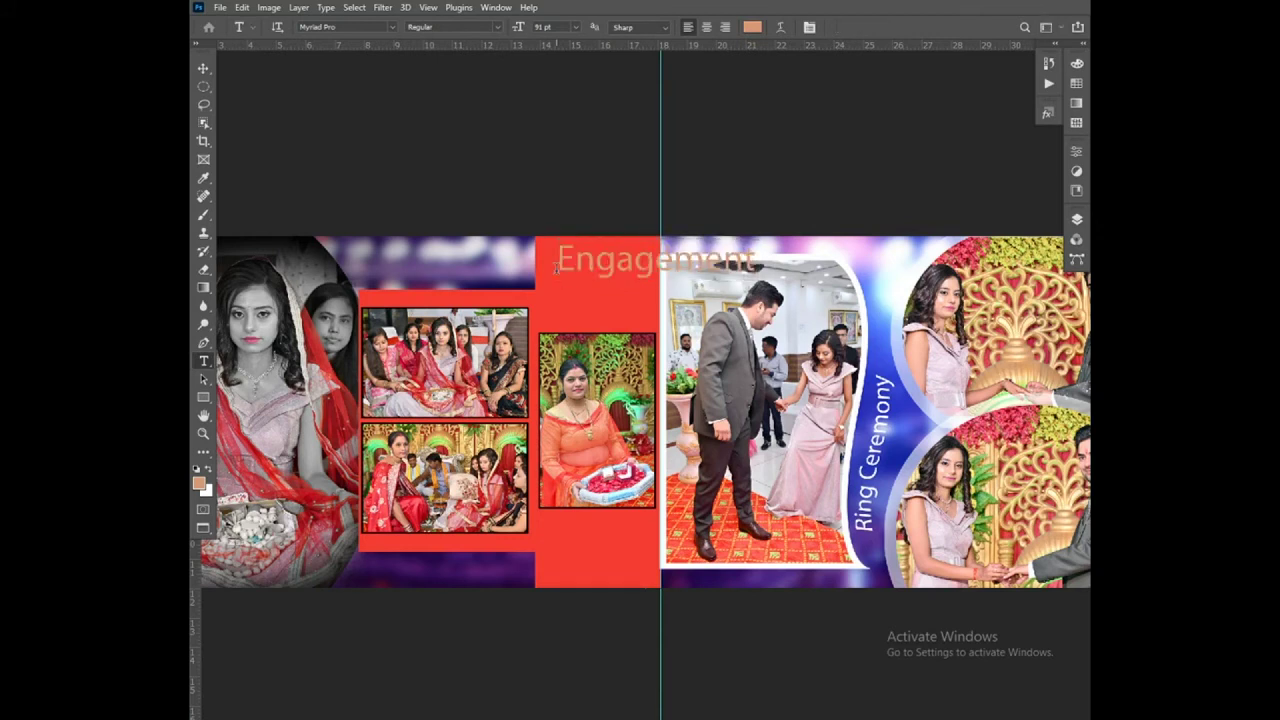
key(ctrl+Return)
drag(688, 268, 648, 278)
Step: Add a dark 'Ceremony' text line below Engagement and resize it
click(583, 290)
text(Ceremony)
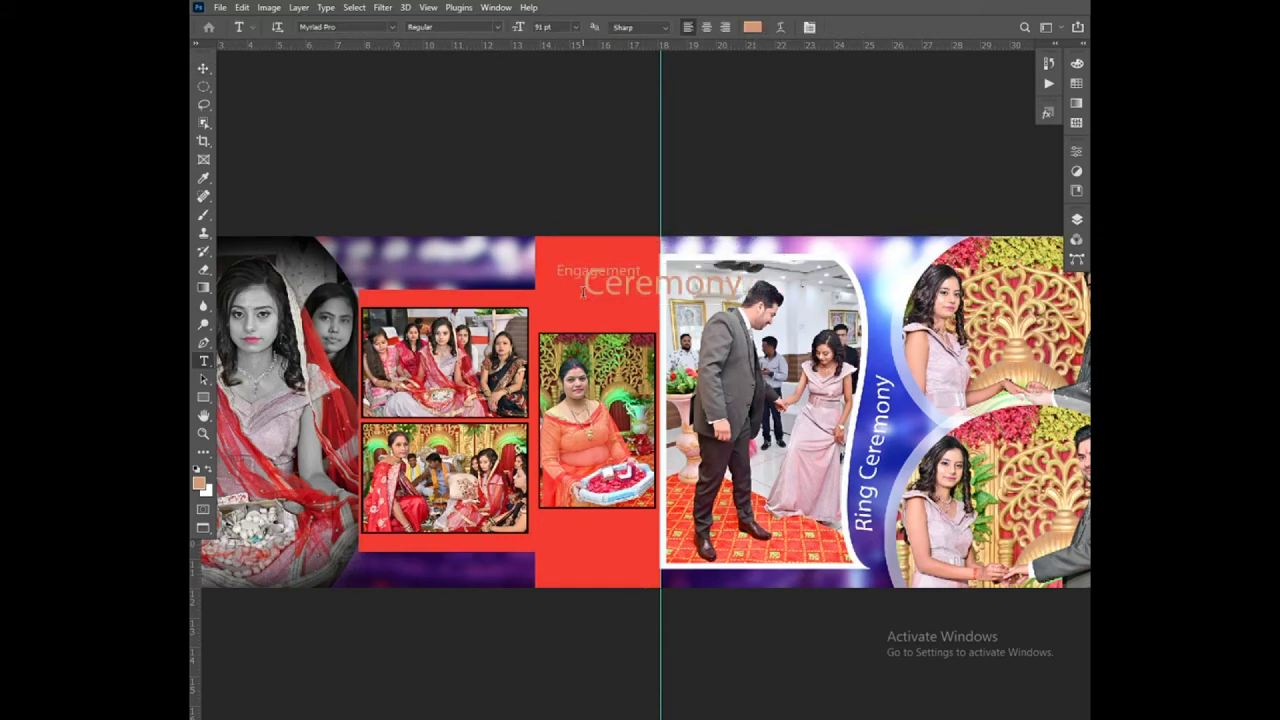
click(752, 27)
click(757, 149)
key(ctrl+Return)
key(ctrl+t)
key(Return)
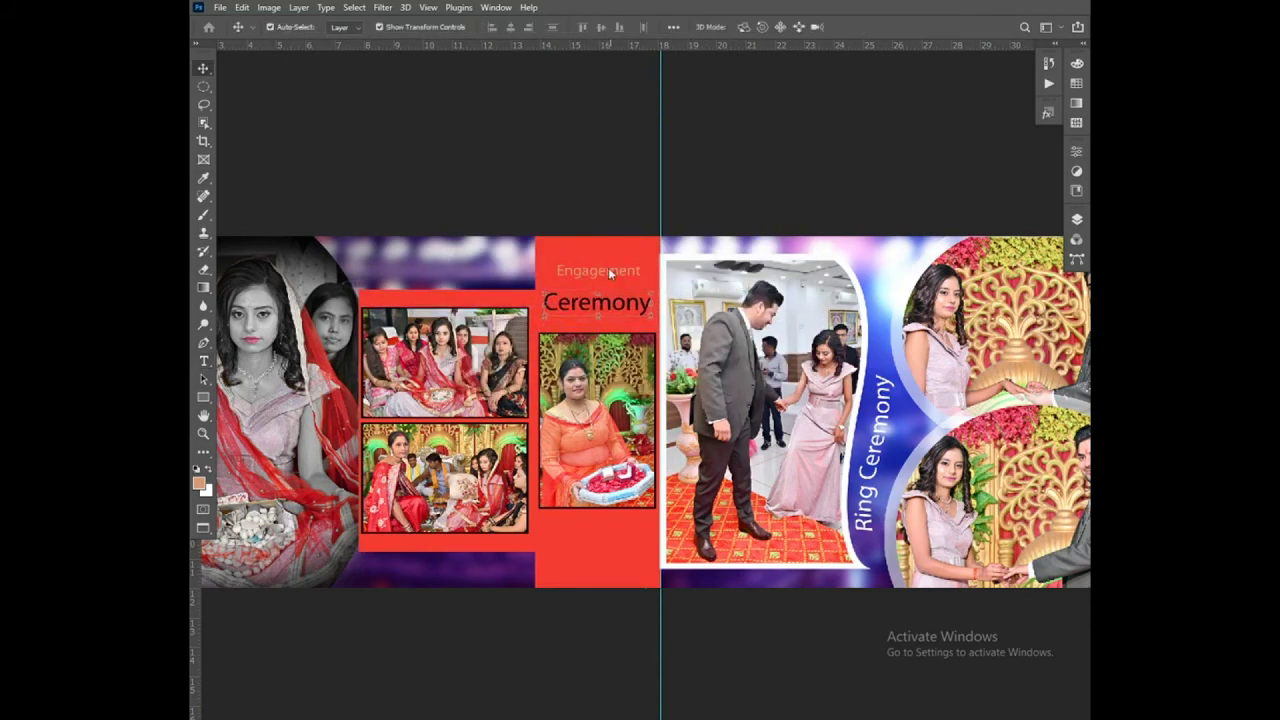
Step: Colour the Engagement text purple
double_click(608, 267)
click(751, 27)
drag(659, 117, 927, 143)
key(Return)
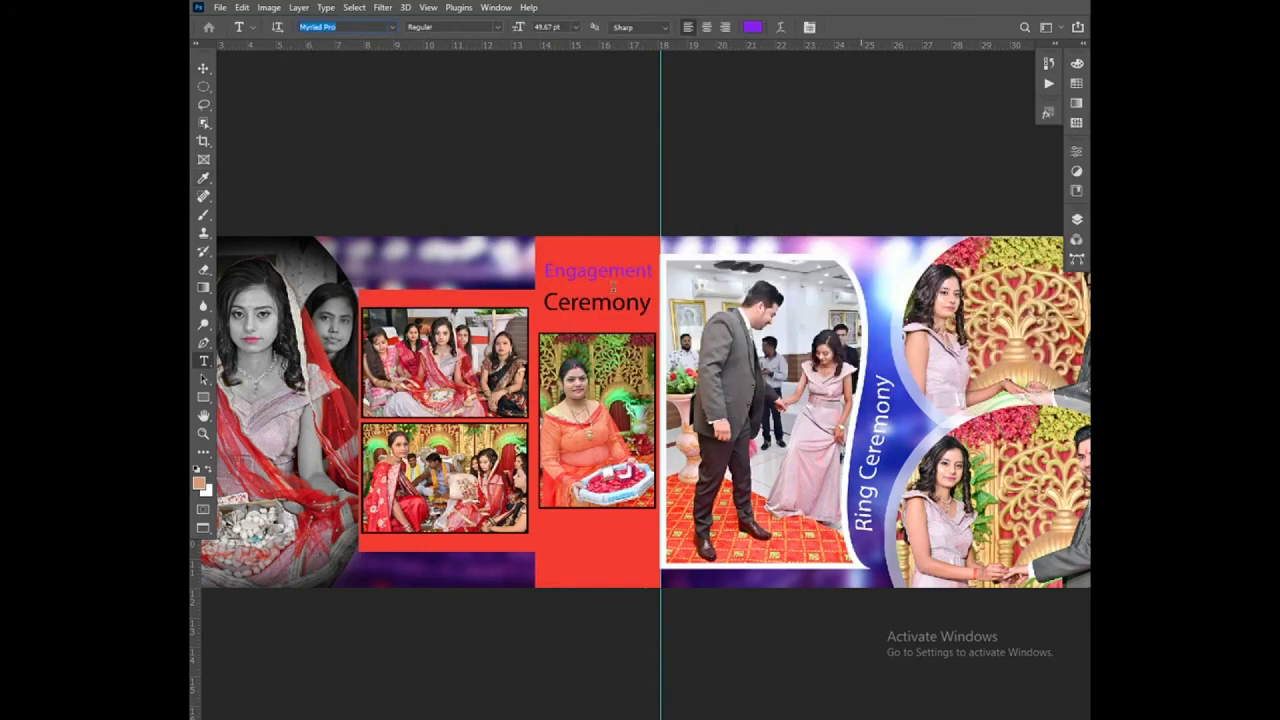
click(752, 27)
key(Return)
key(ctrl+plus)
Step: Set the Engagement text to a script font
click(391, 27)
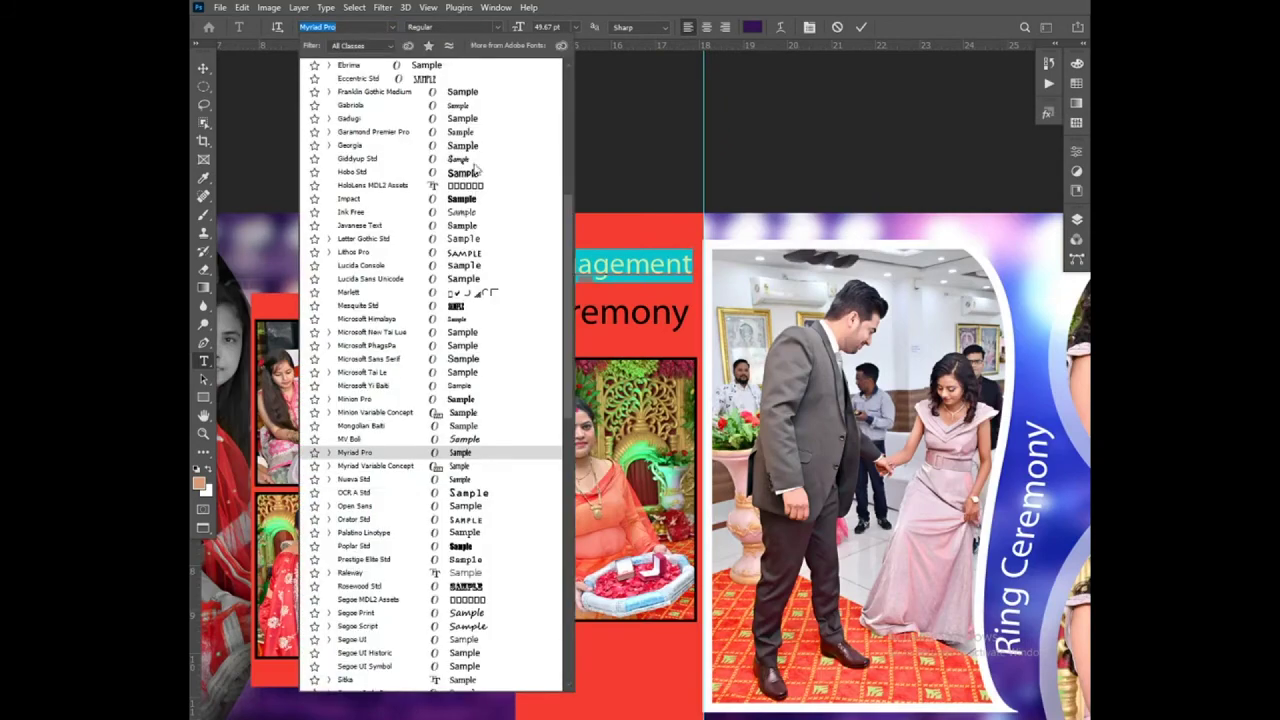
scroll(441, 191, up, 10)
click(474, 244)
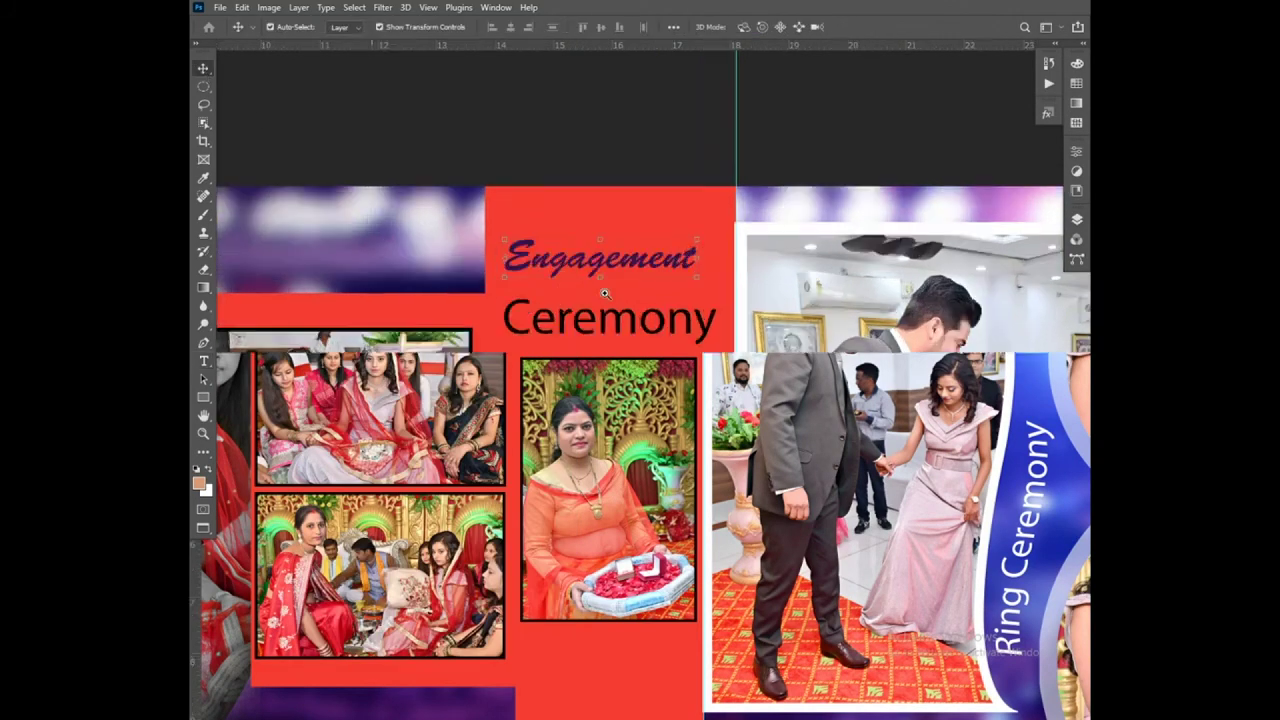
key(ctrl+Return)
Step: Rescale the Ceremony text and fit the whole spread back in view
click(686, 302)
key(ctrl+t)
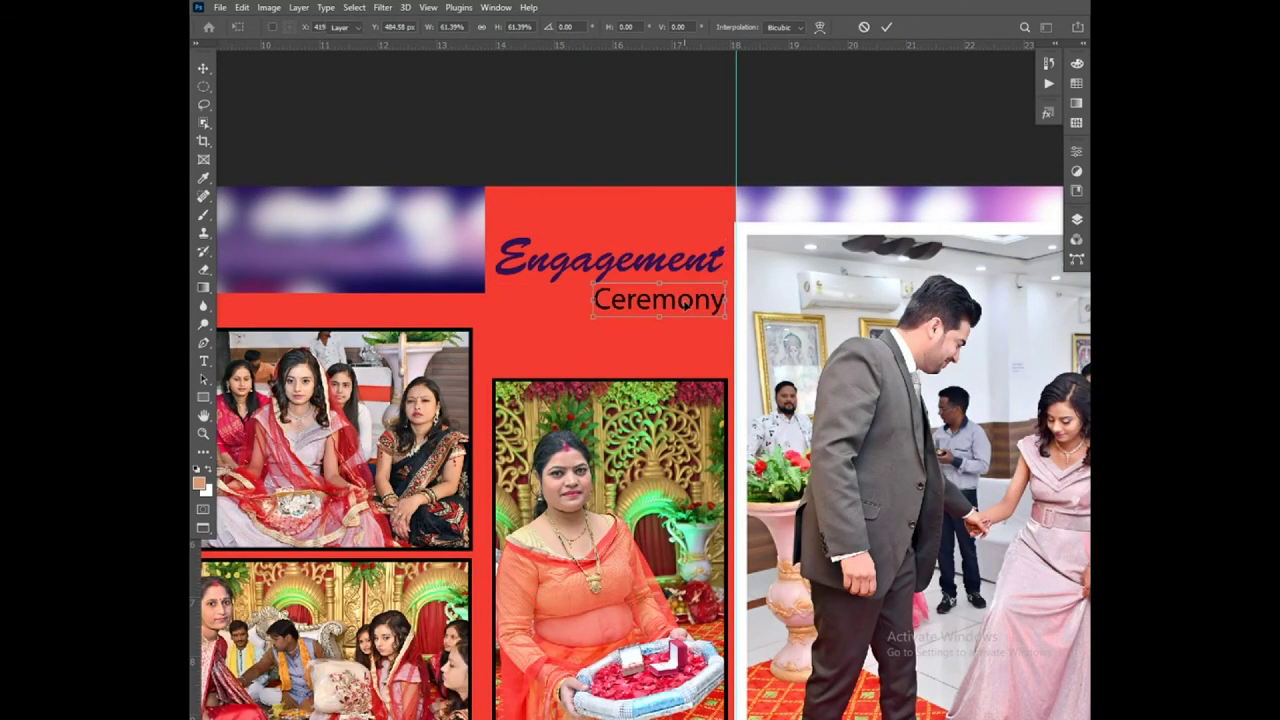
key(Return)
key(ctrl+minus)
key(ctrl+minus)
scroll(620, 320, up, 2)
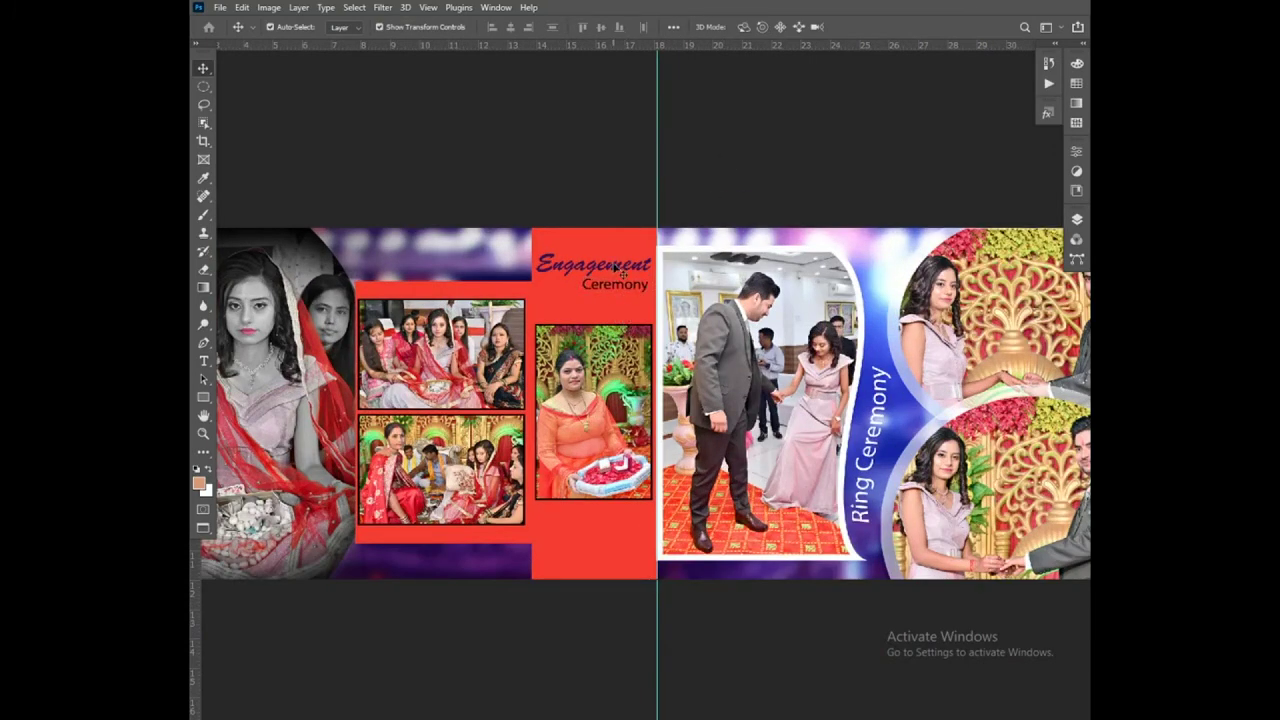
scroll(640, 340, down, 2)
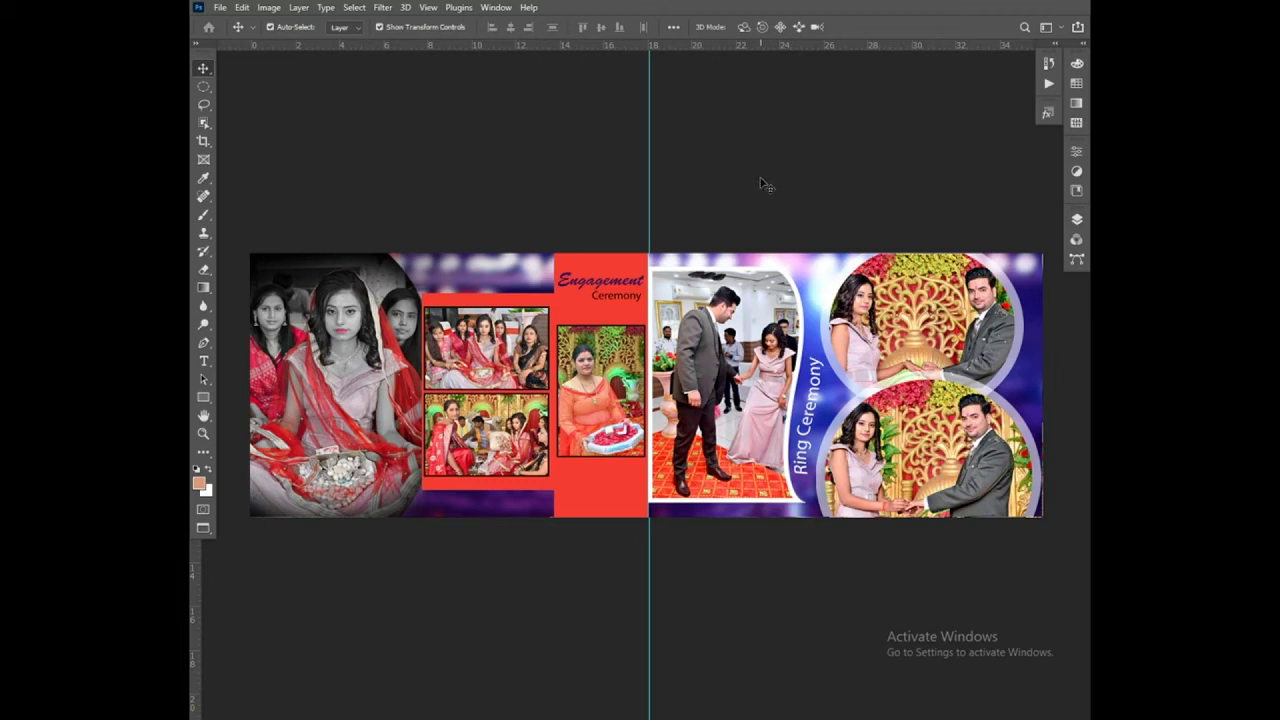
Step: Move the Engagement Ceremony title slightly lower on the red panel
click(620, 298)
key(ctrl+t)
key(Return)
scroll(618, 292, up, 1)
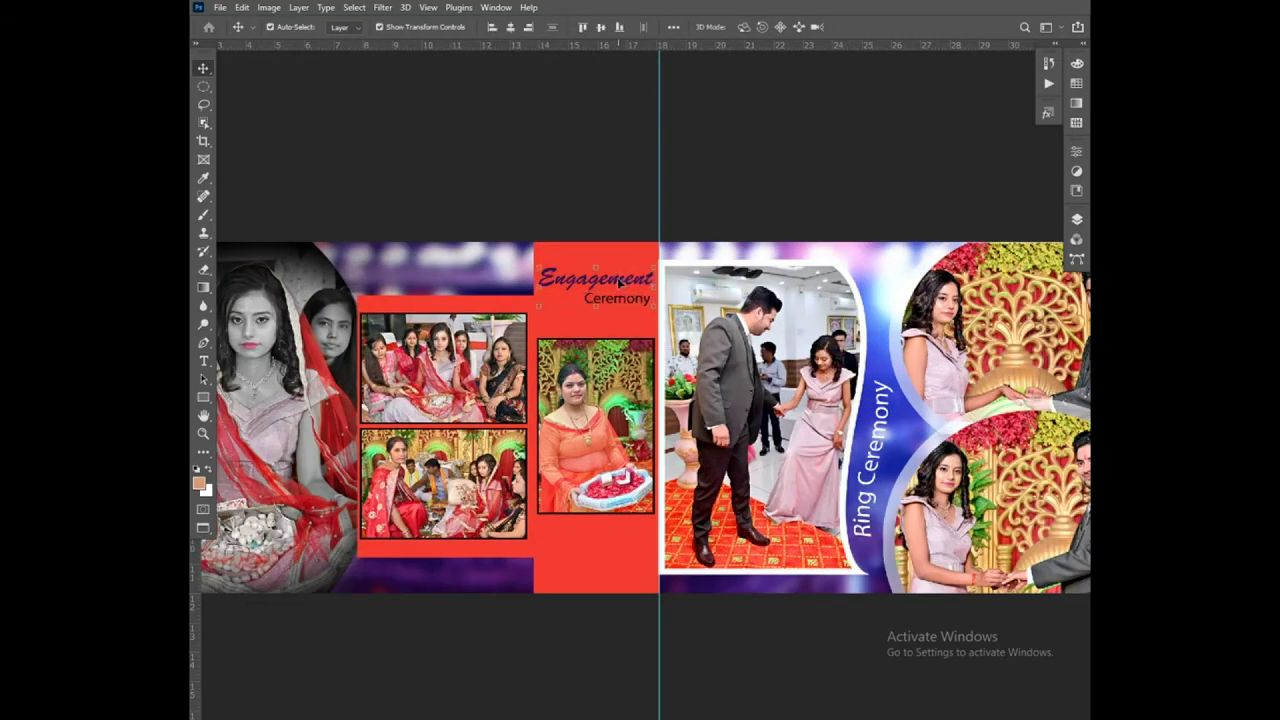
drag(618, 277, 616, 306)
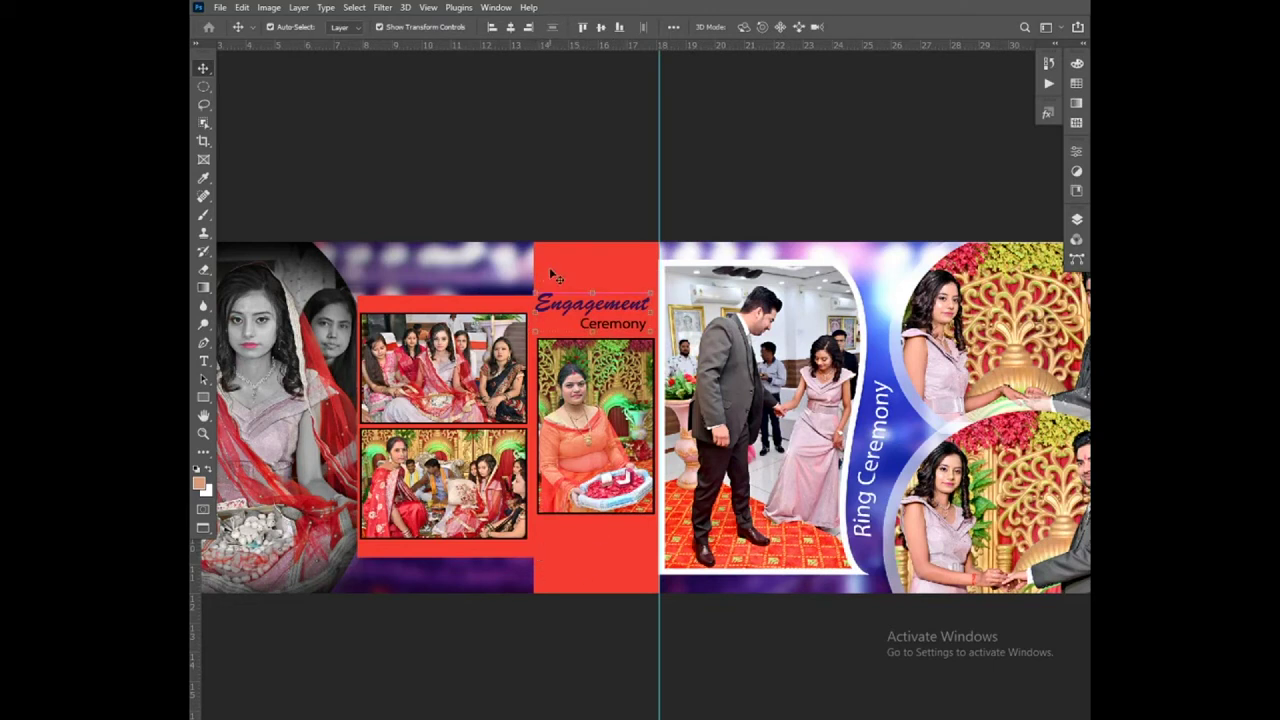
Step: Select a thin full-height vertical strip on the red panel with the Rectangular Marquee
key(m)
drag(553, 242, 557, 608)
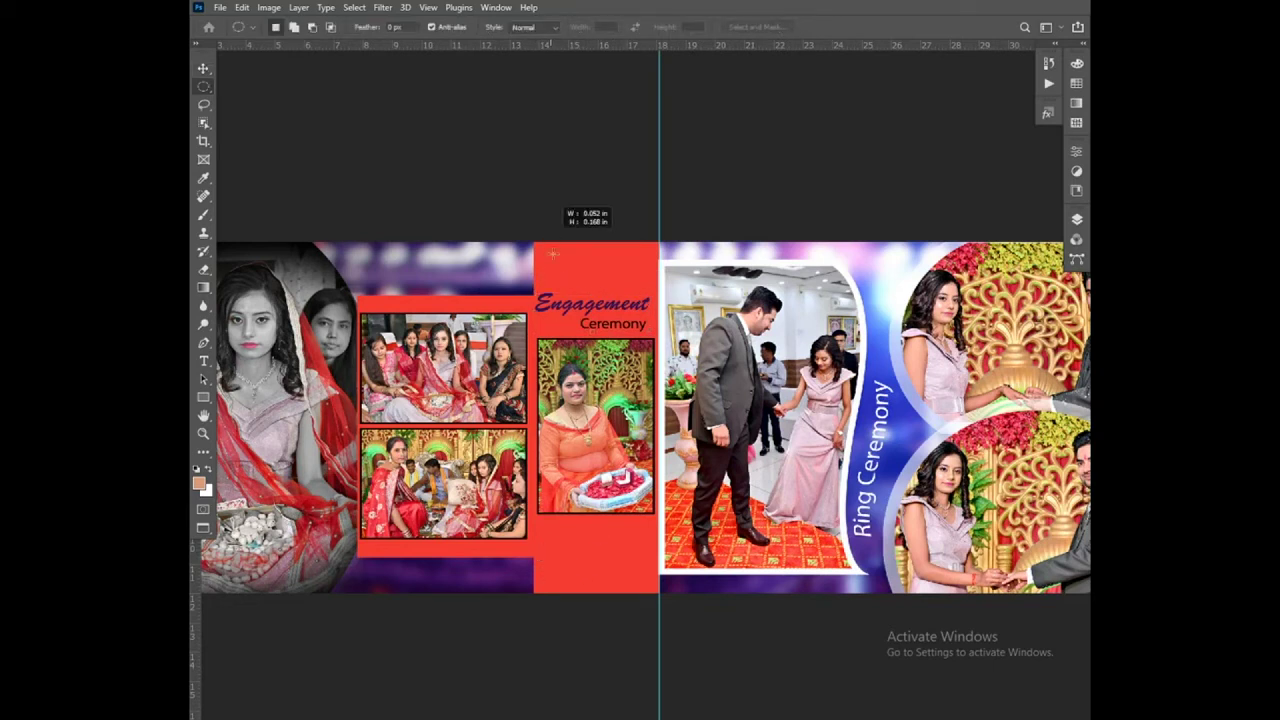
click(557, 600)
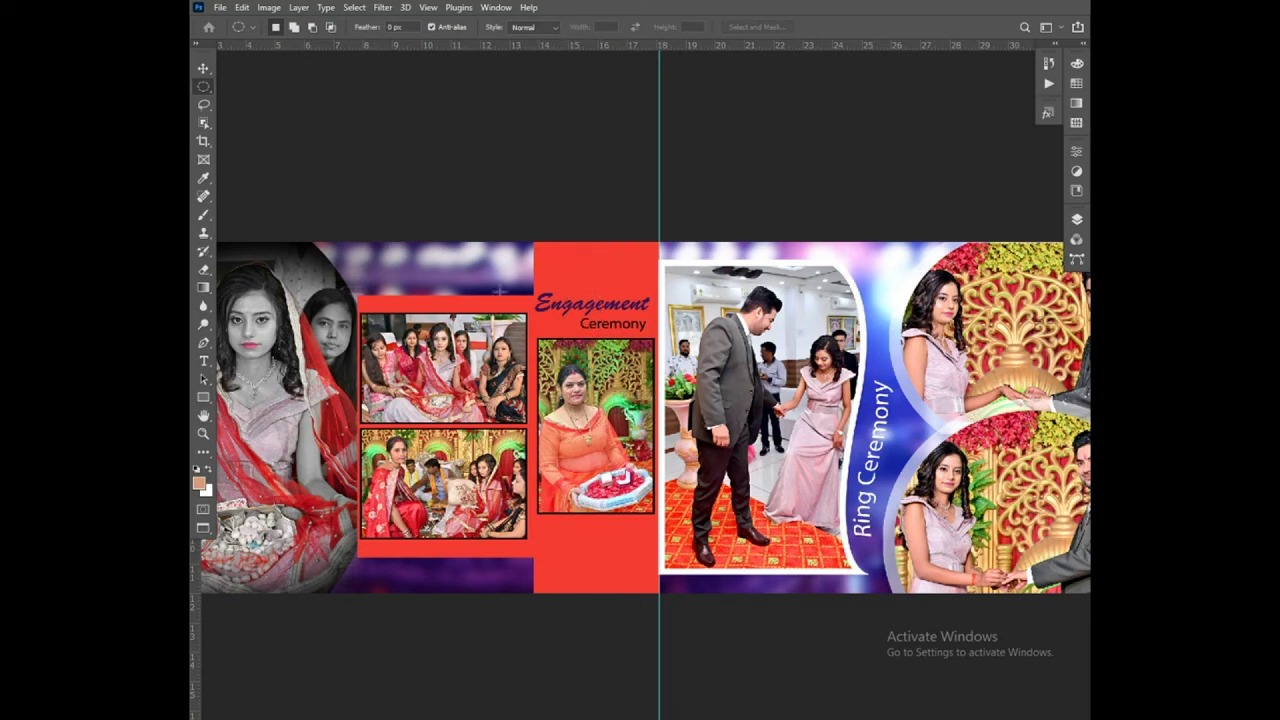
key(shift+m)
drag(555, 241, 562, 677)
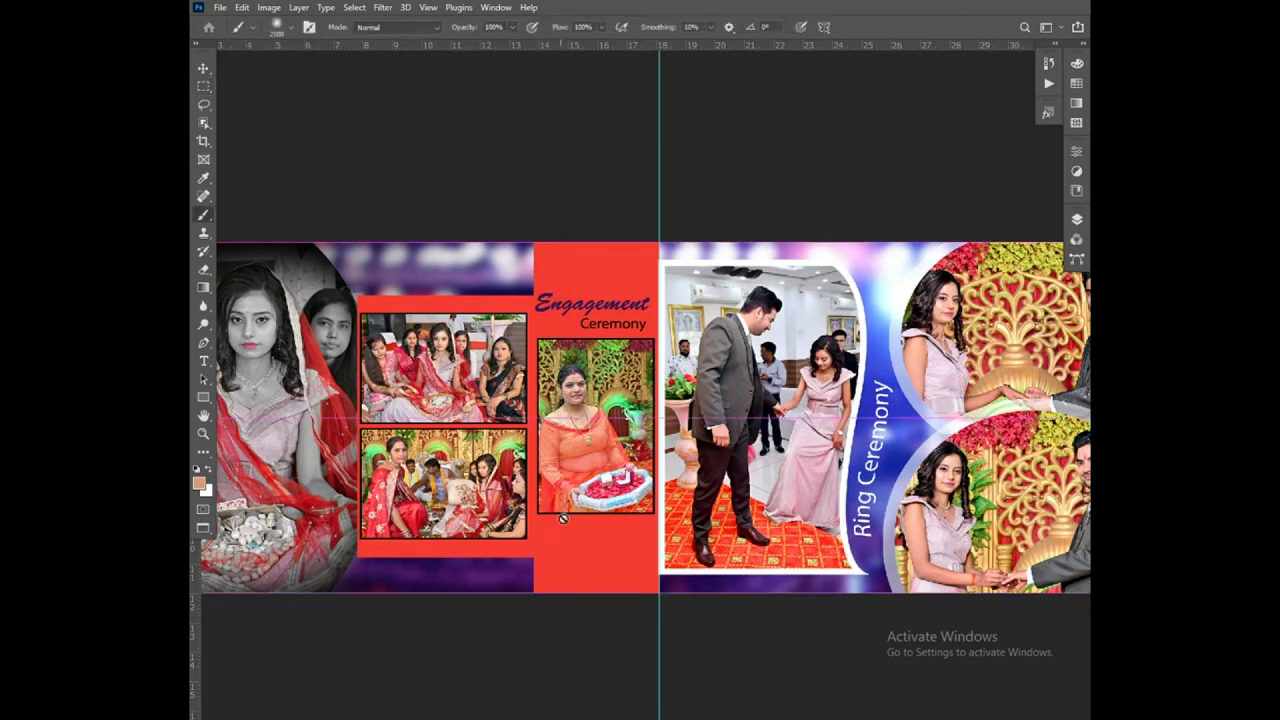
Step: Paint the strip white, deselect, and Alt-drag copies of the stripe rightward across the panel
key(b)
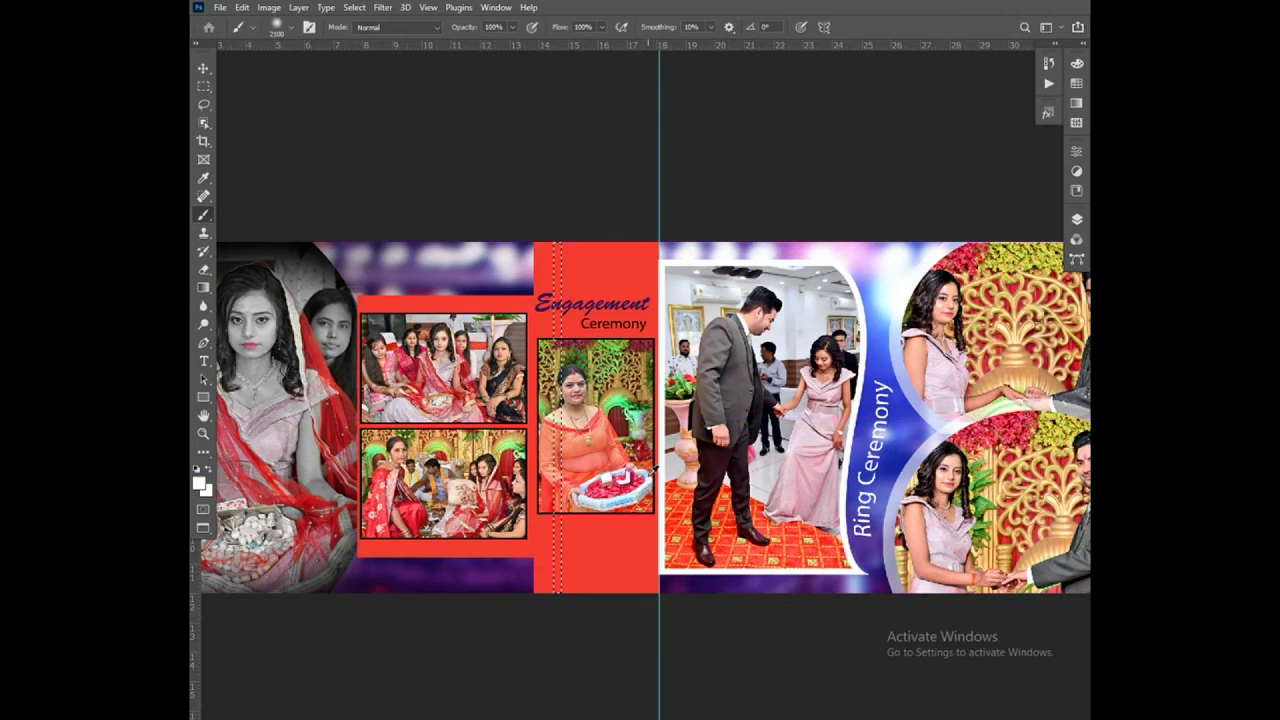
drag(558, 242, 558, 594)
key(ctrl+d)
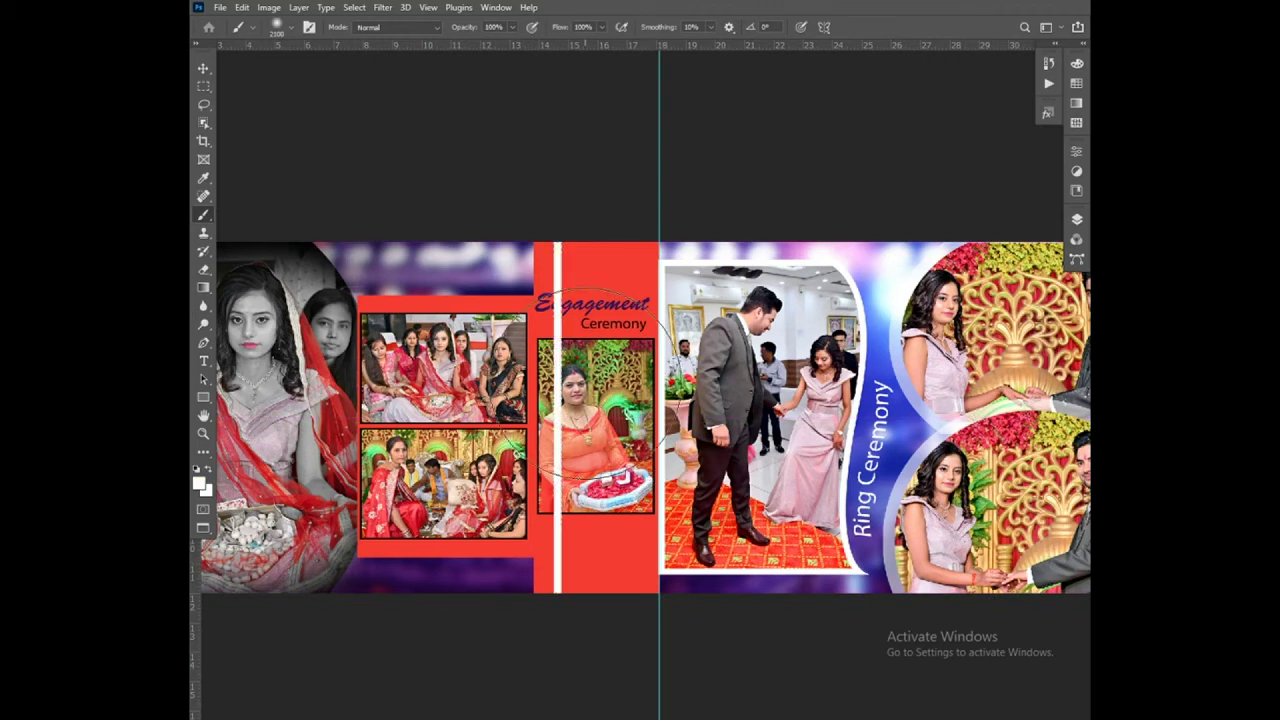
key(v)
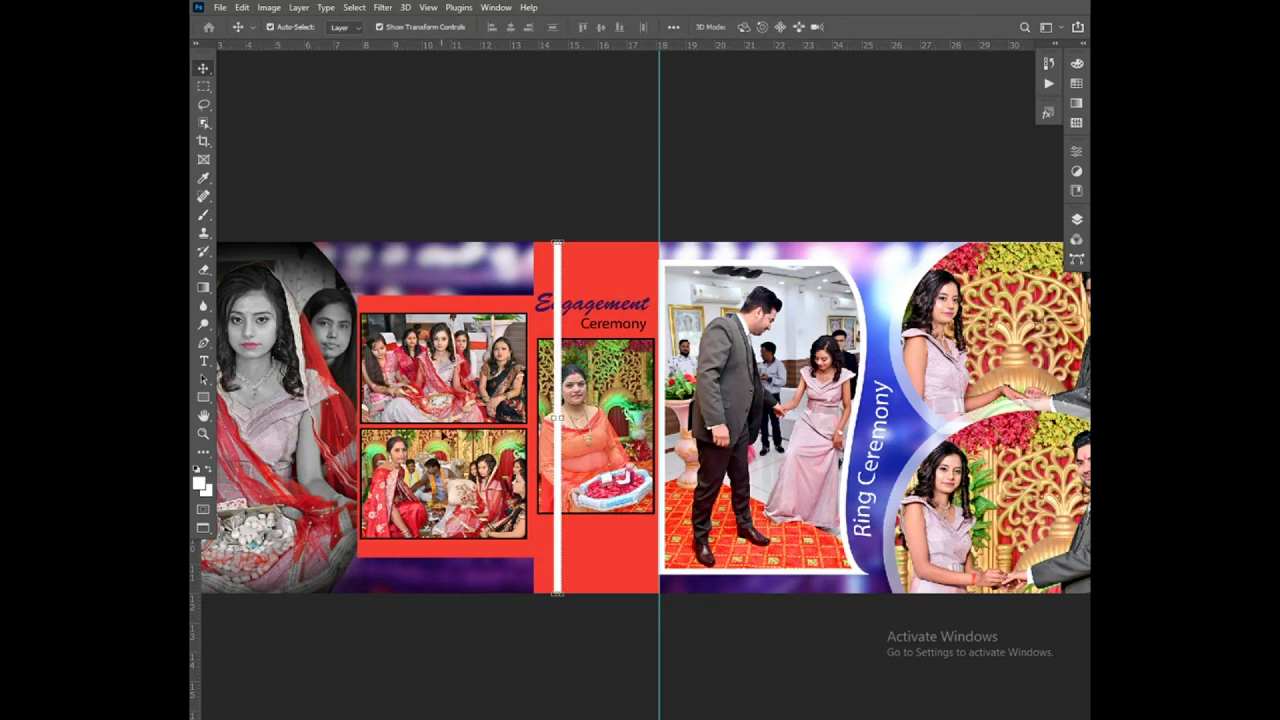
key(Right)
drag(558, 358, 566, 358)
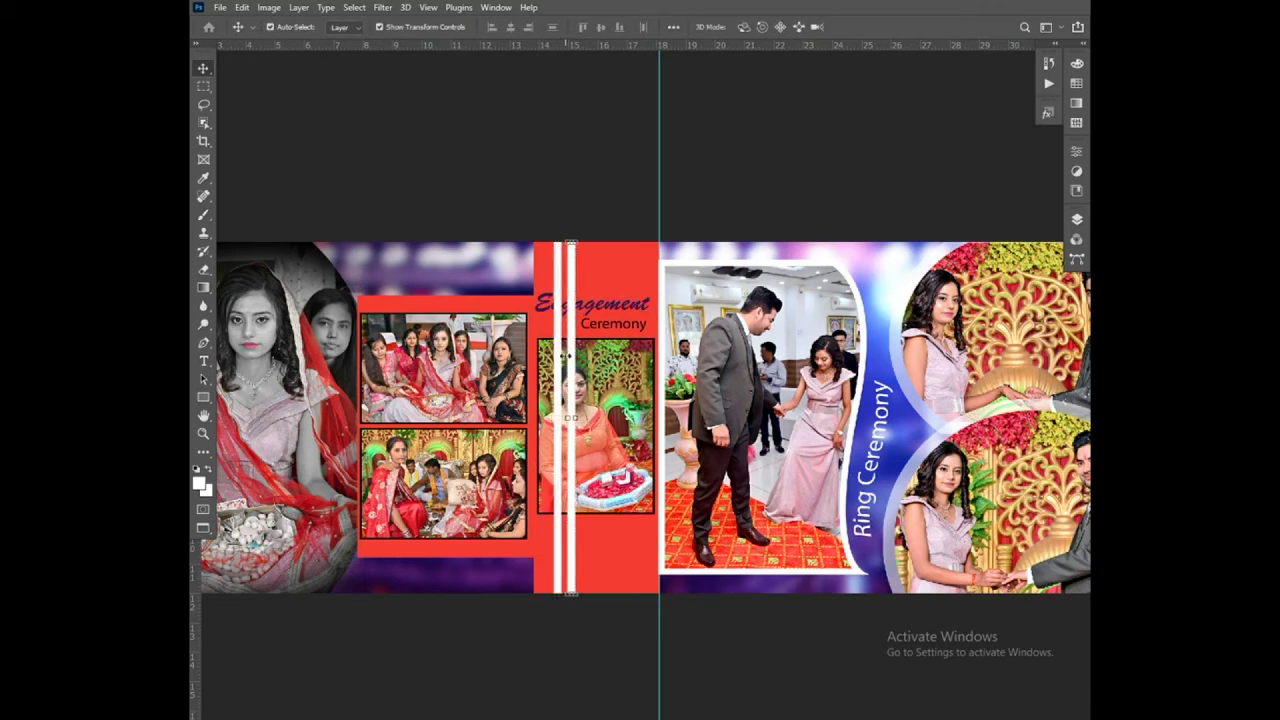
drag(566, 356, 612, 356)
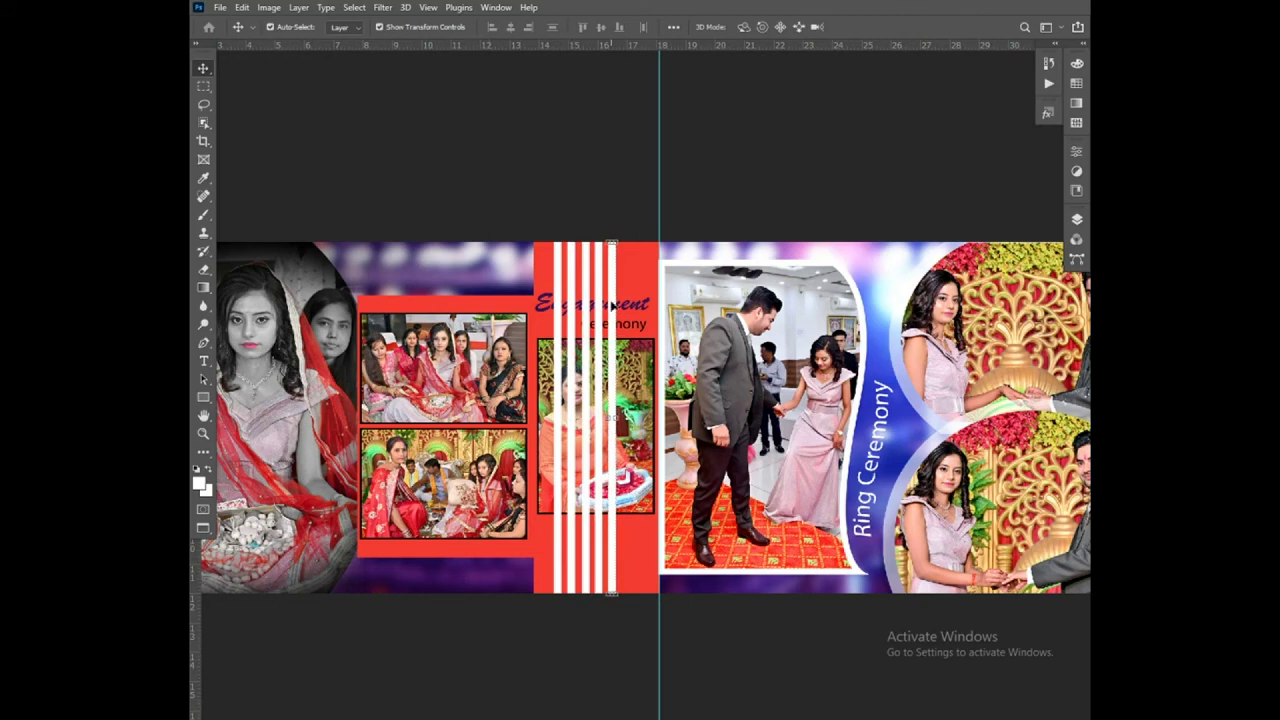
Step: Select Layer 6 through Layer 6 copy 4 and distribute their horizontal centers evenly
click(1077, 219)
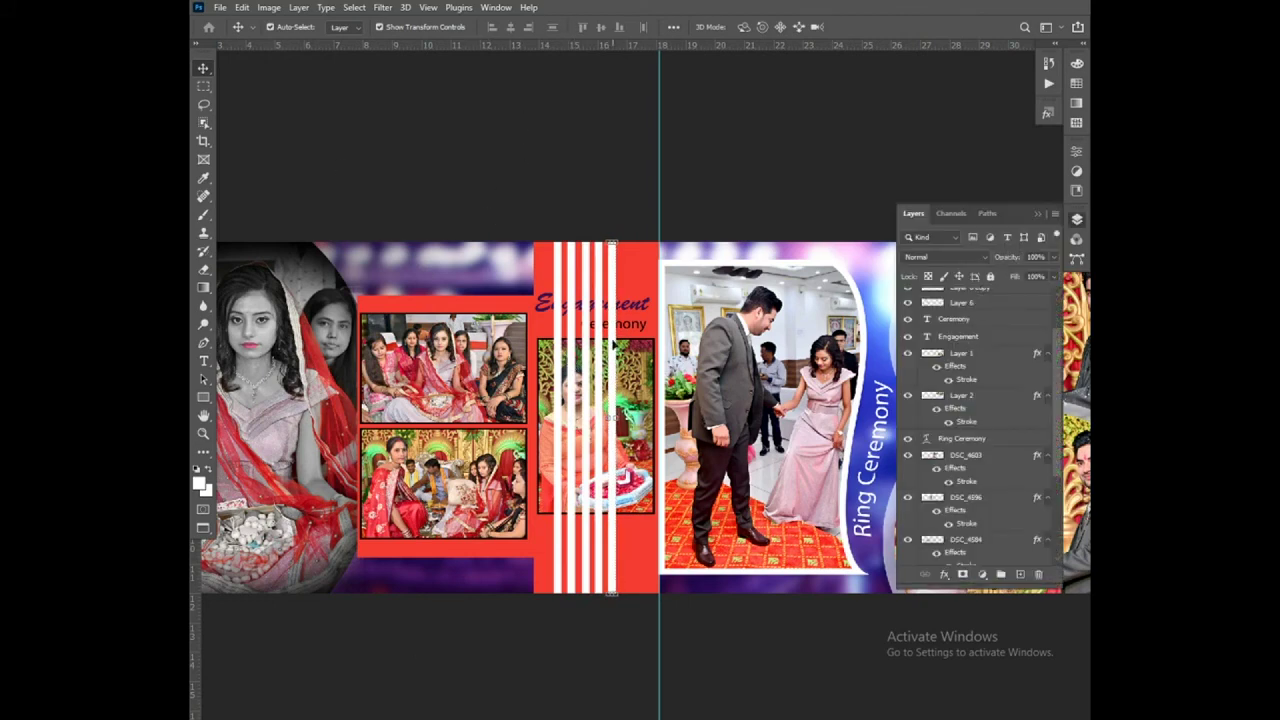
right_click(615, 333)
click(640, 337)
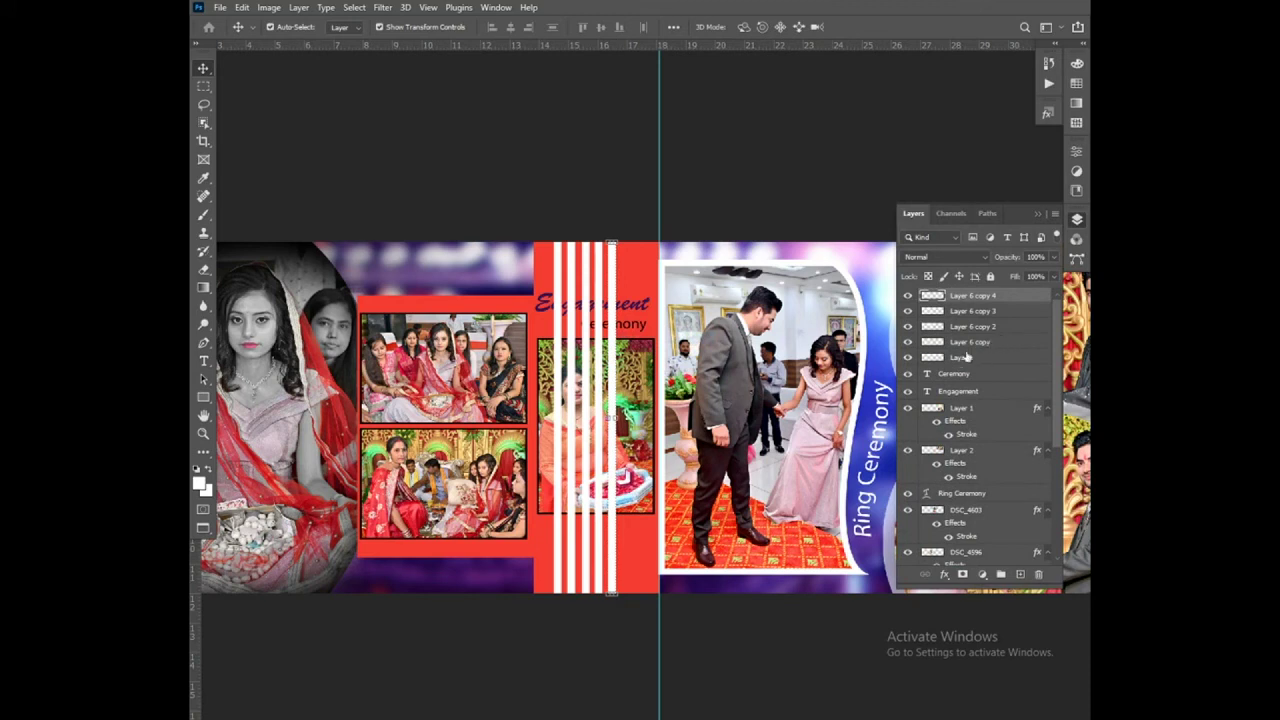
shift+click(978, 361)
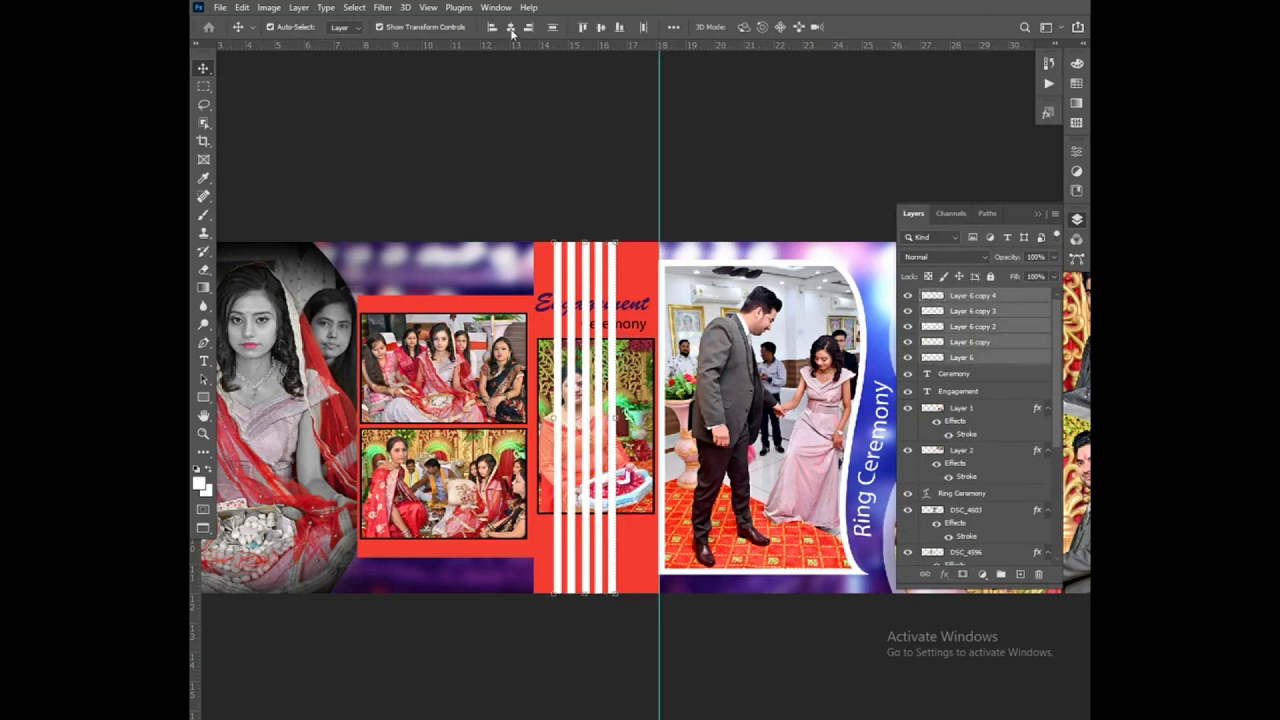
click(644, 30)
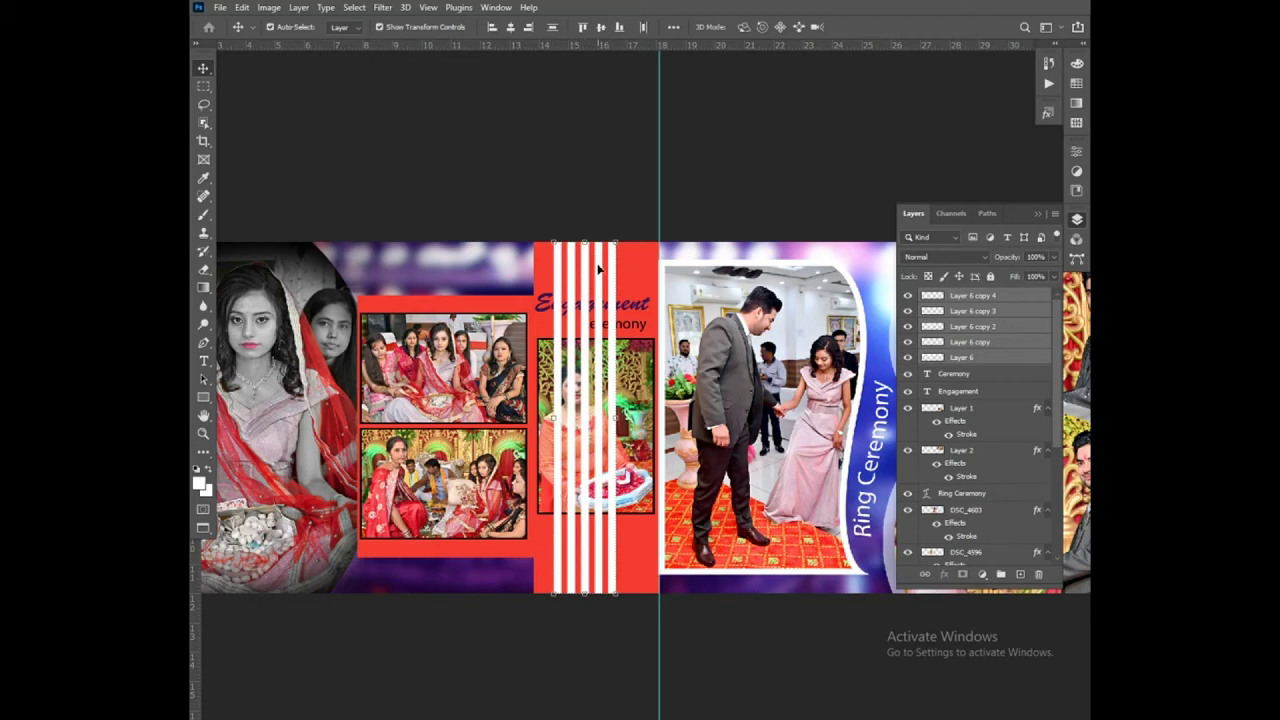
Step: Merge the five stripe layers into one and send it below DSC_4603, repositioning it on the panel
drag(599, 270, 607, 270)
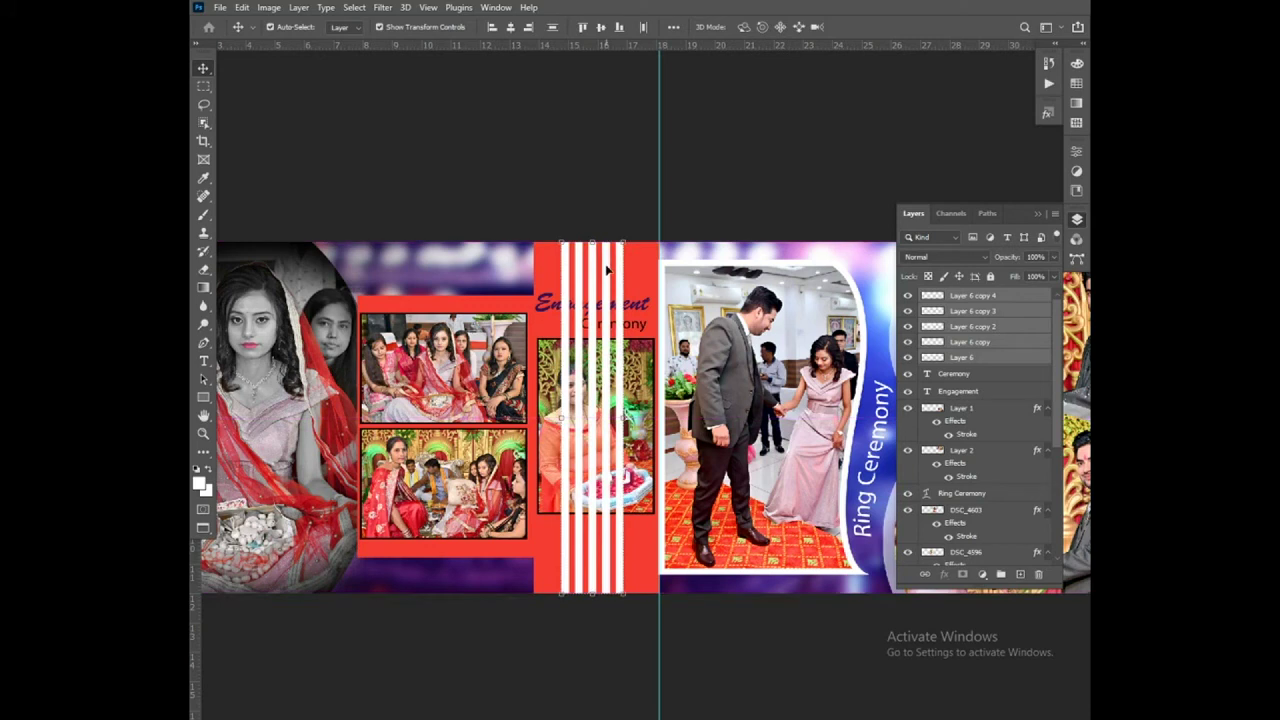
key(ctrl+e)
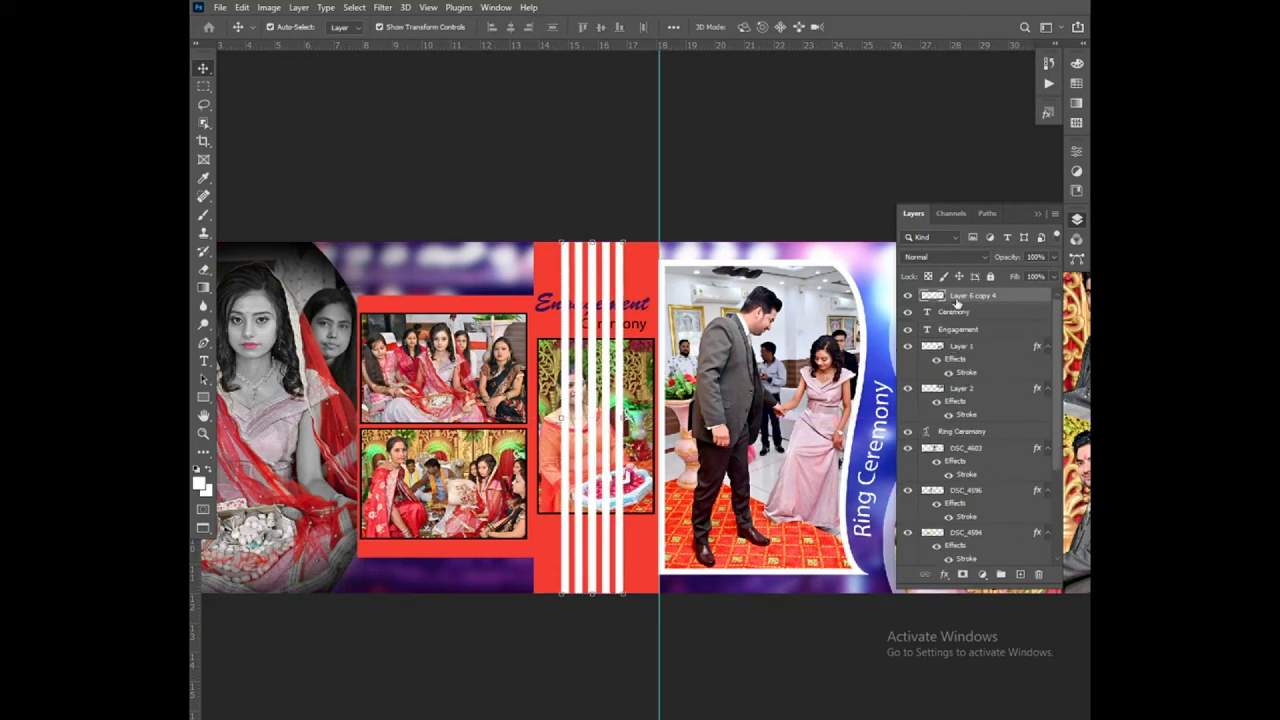
key(ctrl+bracketleft)
key(ctrl+bracketleft)
key(ctrl+bracketleft)
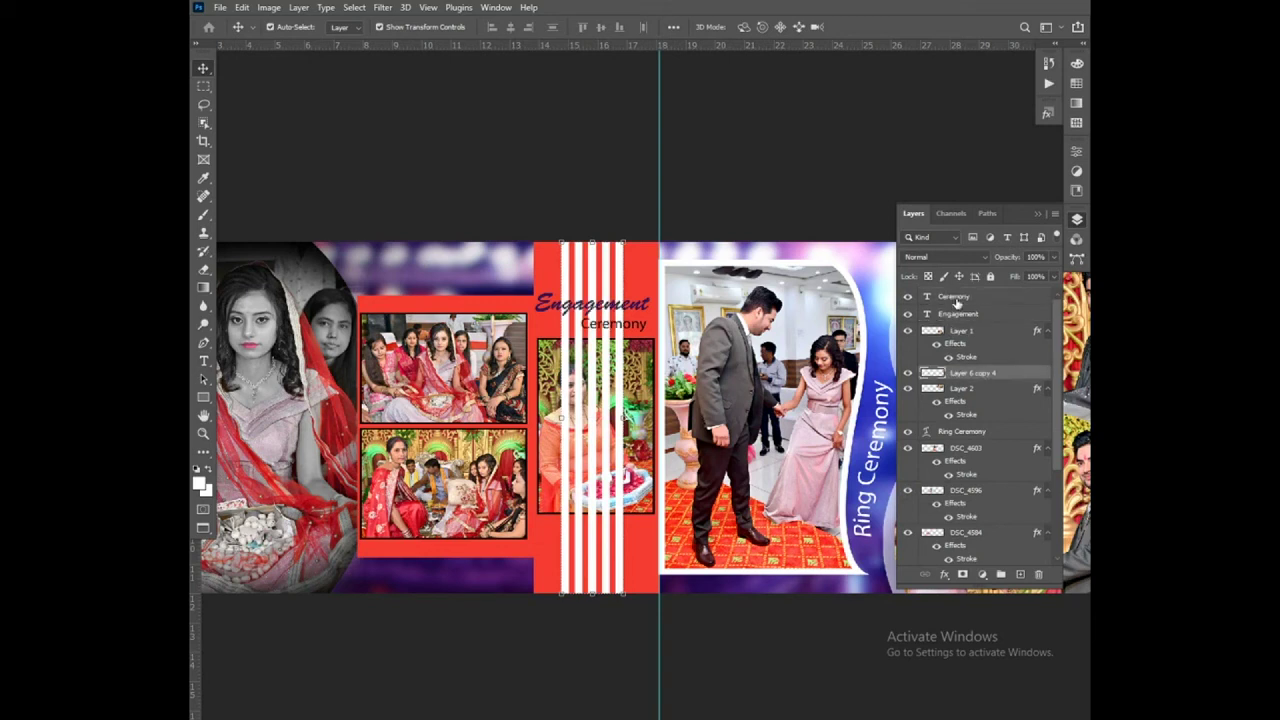
key(ctrl+bracketleft)
key(ctrl+bracketleft)
key(ctrl+bracketleft)
key(ctrl+bracketleft)
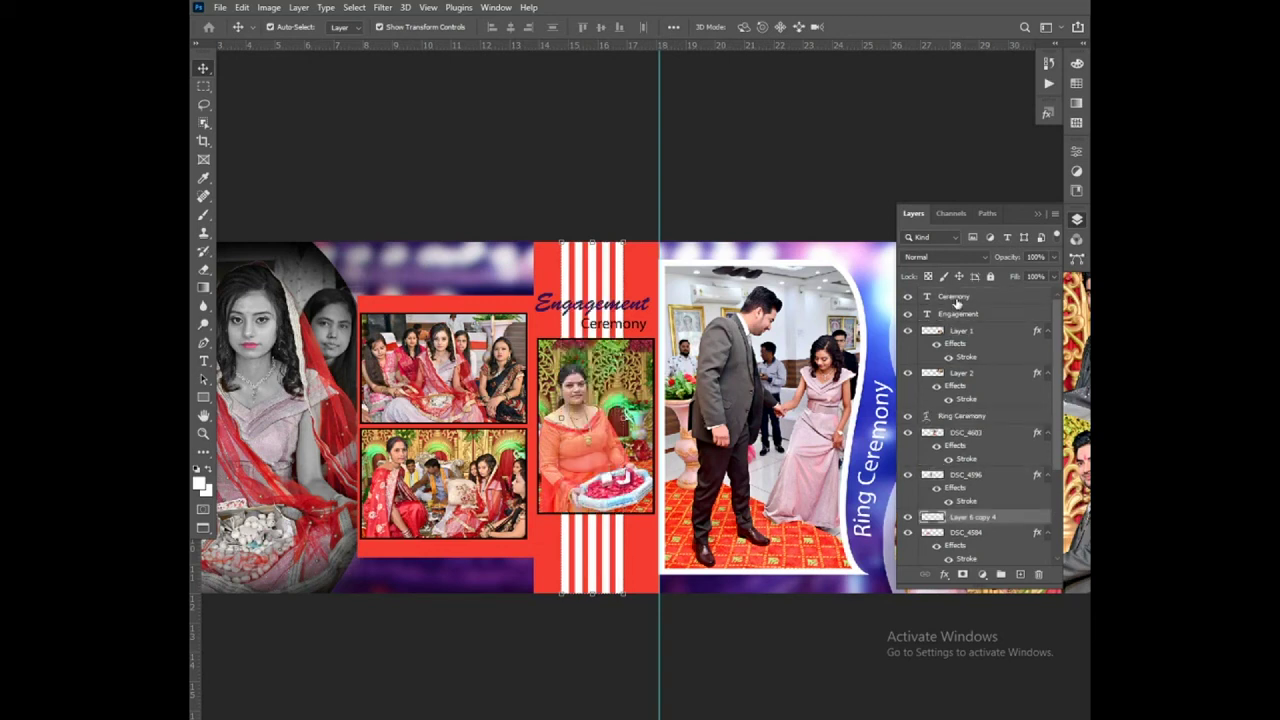
drag(600, 280, 608, 316)
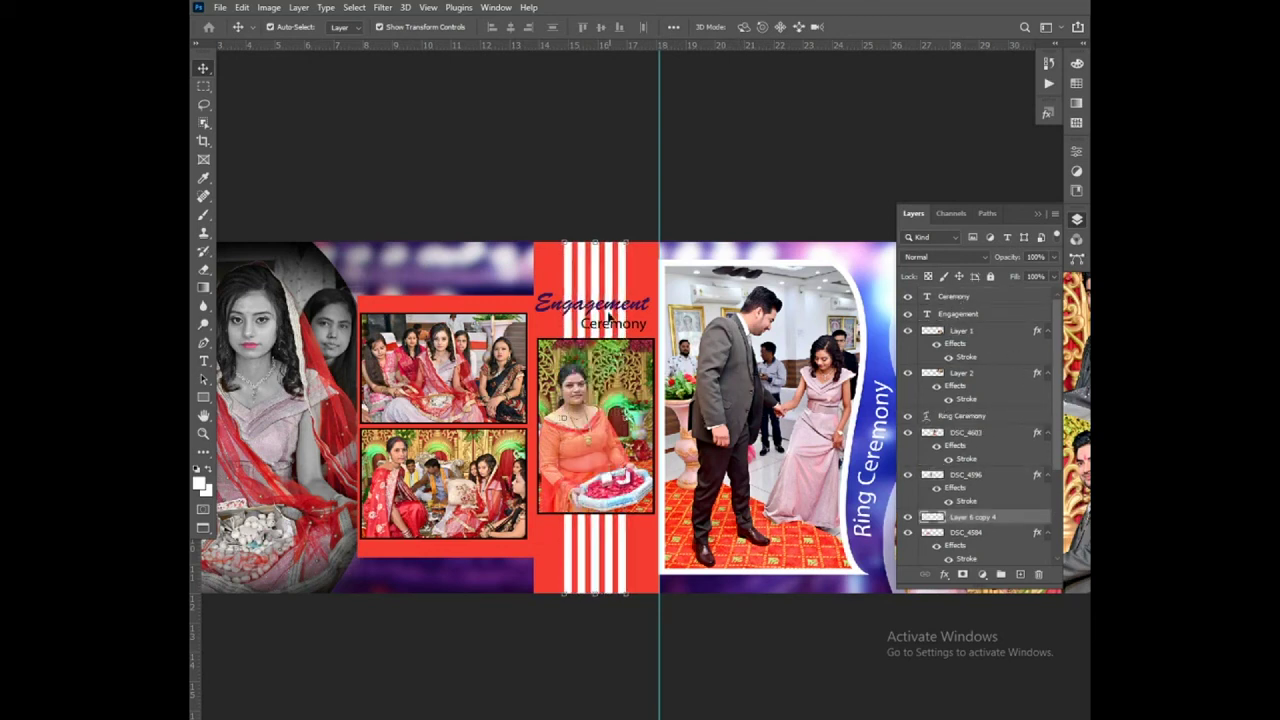
key(e)
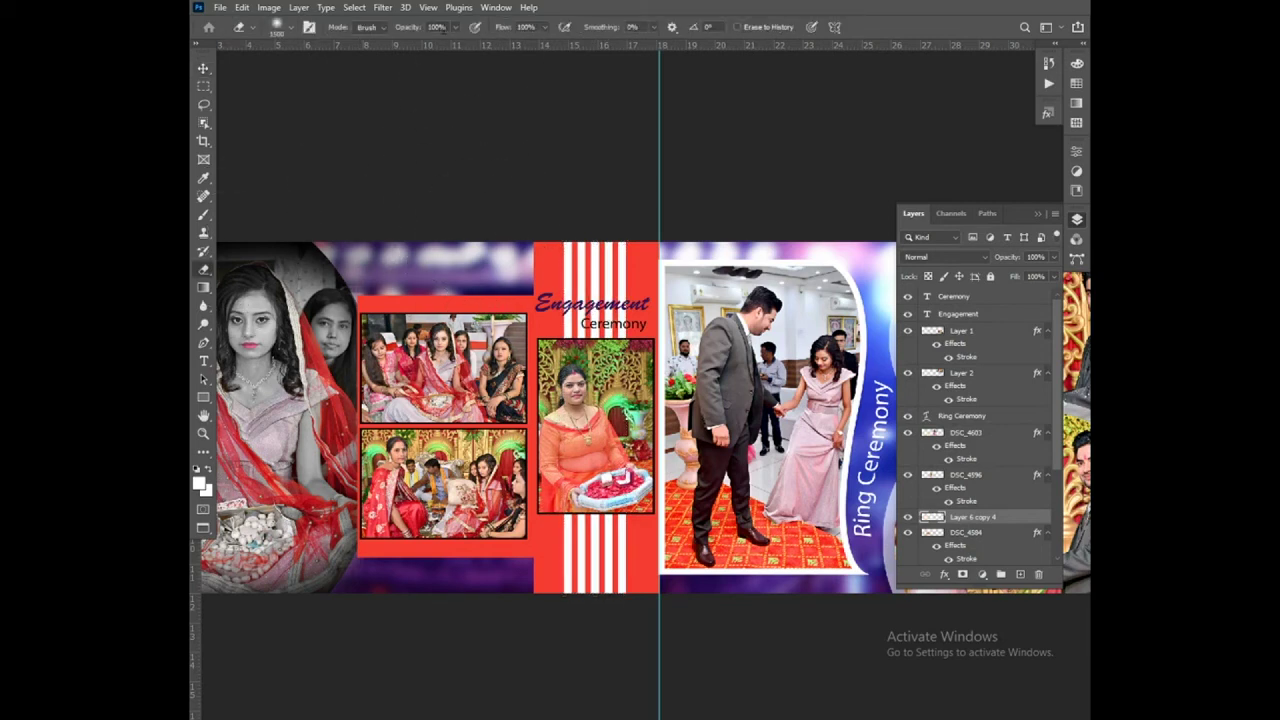
Step: Erase the stripe ends softly at 50% opacity, then deselect layers and collapse the Layers panel
key(bracketleft)
key(bracketleft)
key(bracketleft)
key(bracketright)
key(bracketright)
key(bracketright)
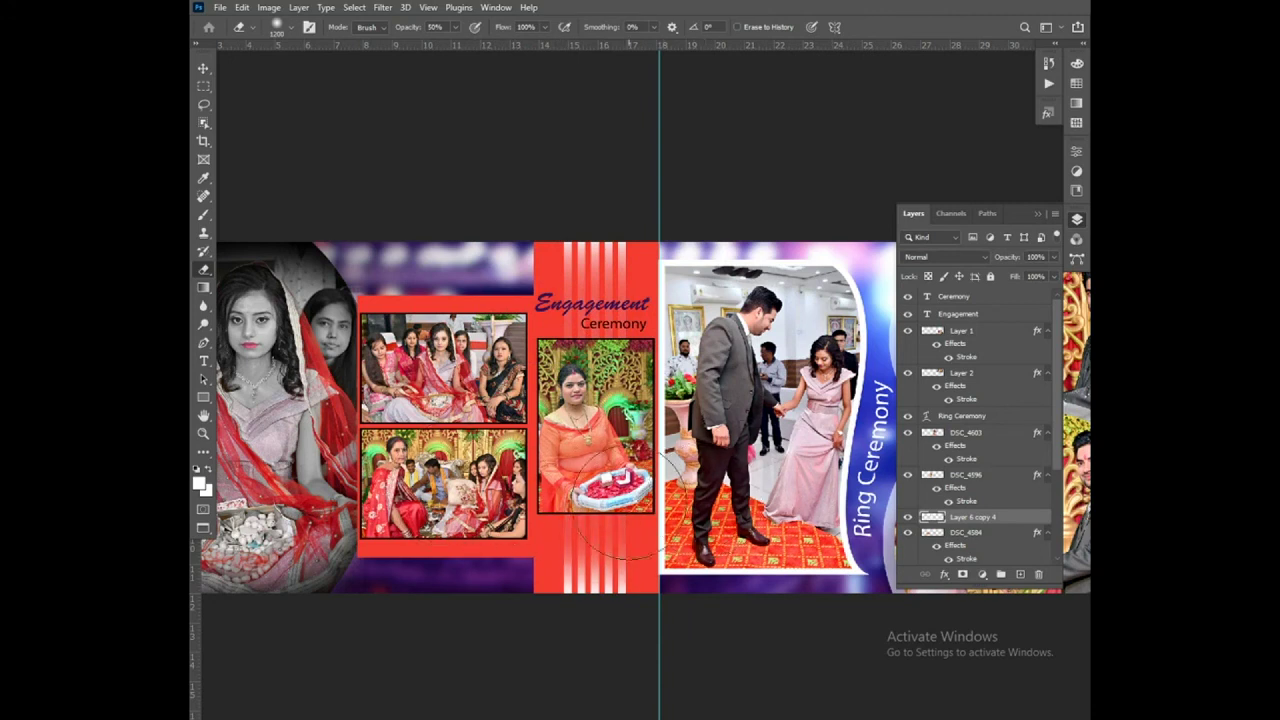
key(v)
click(999, 195)
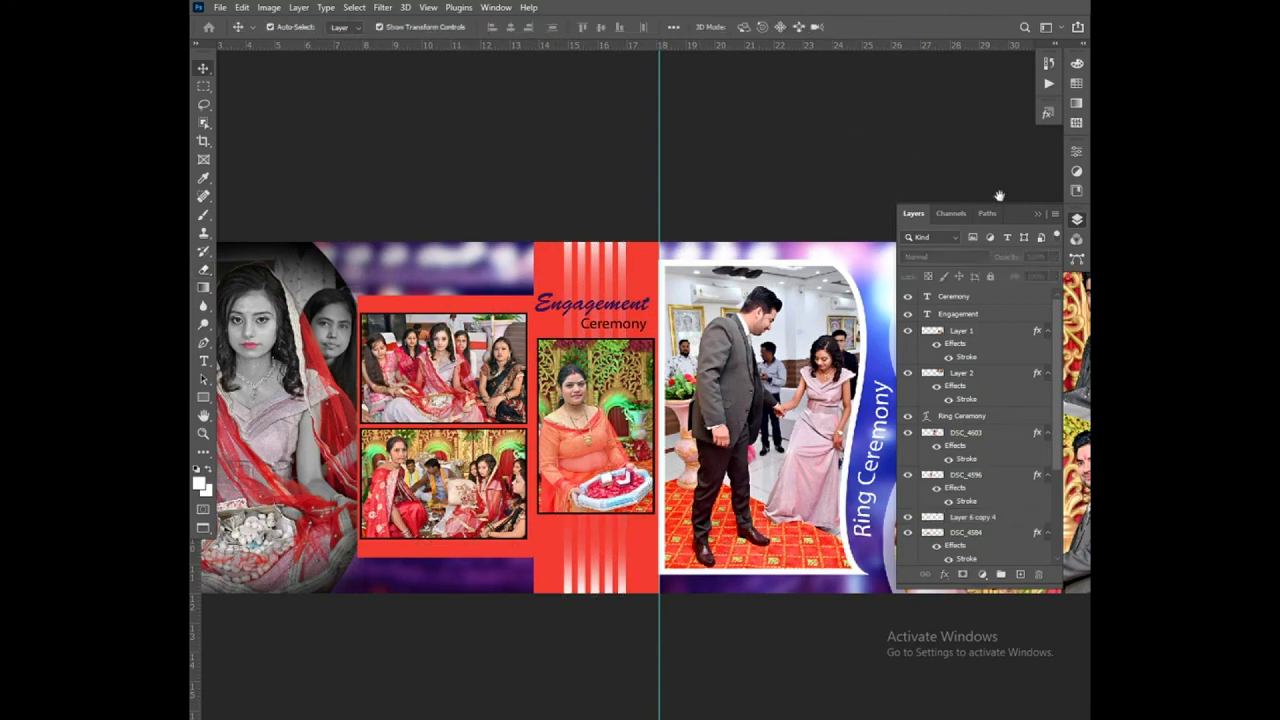
click(1037, 216)
scroll(892, 170, right, 5)
scroll(900, 165, right, 3)
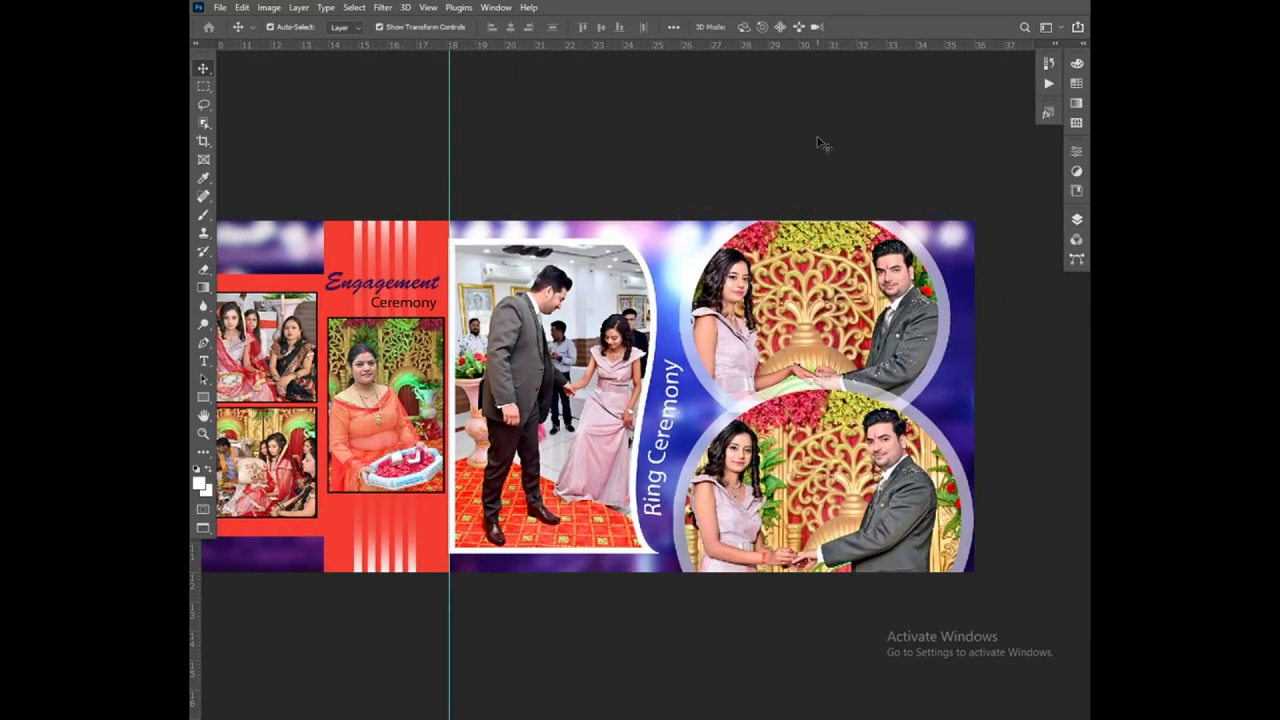
Step: Zoom onto the bride photo and sample the red dupatta as the brush foreground colour
key(ctrl+0)
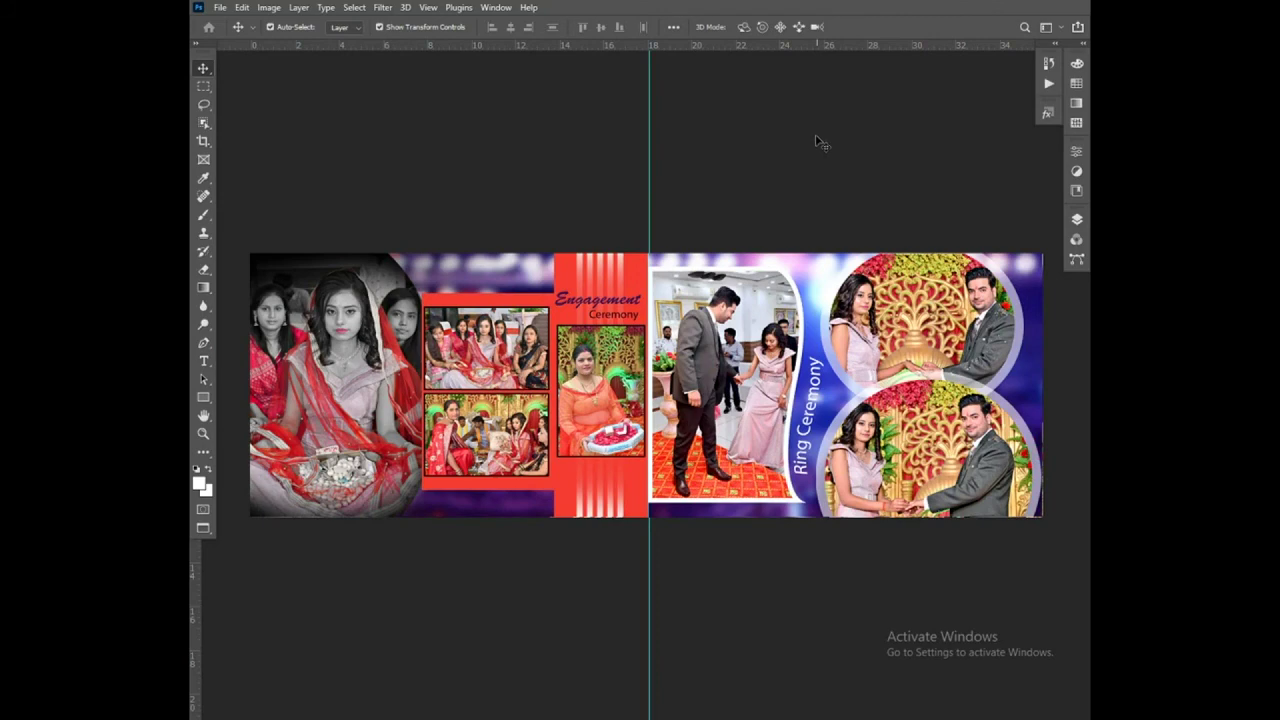
scroll(345, 337, up, 1)
drag(345, 337, 452, 338)
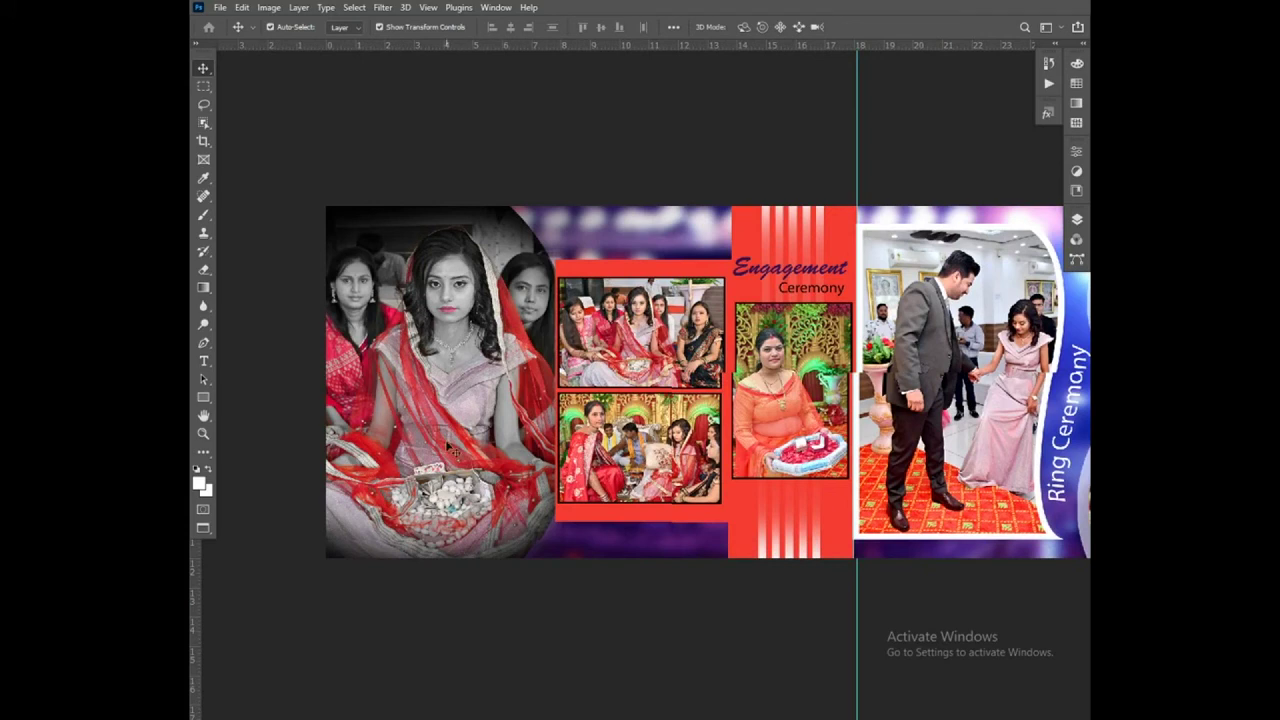
key(b)
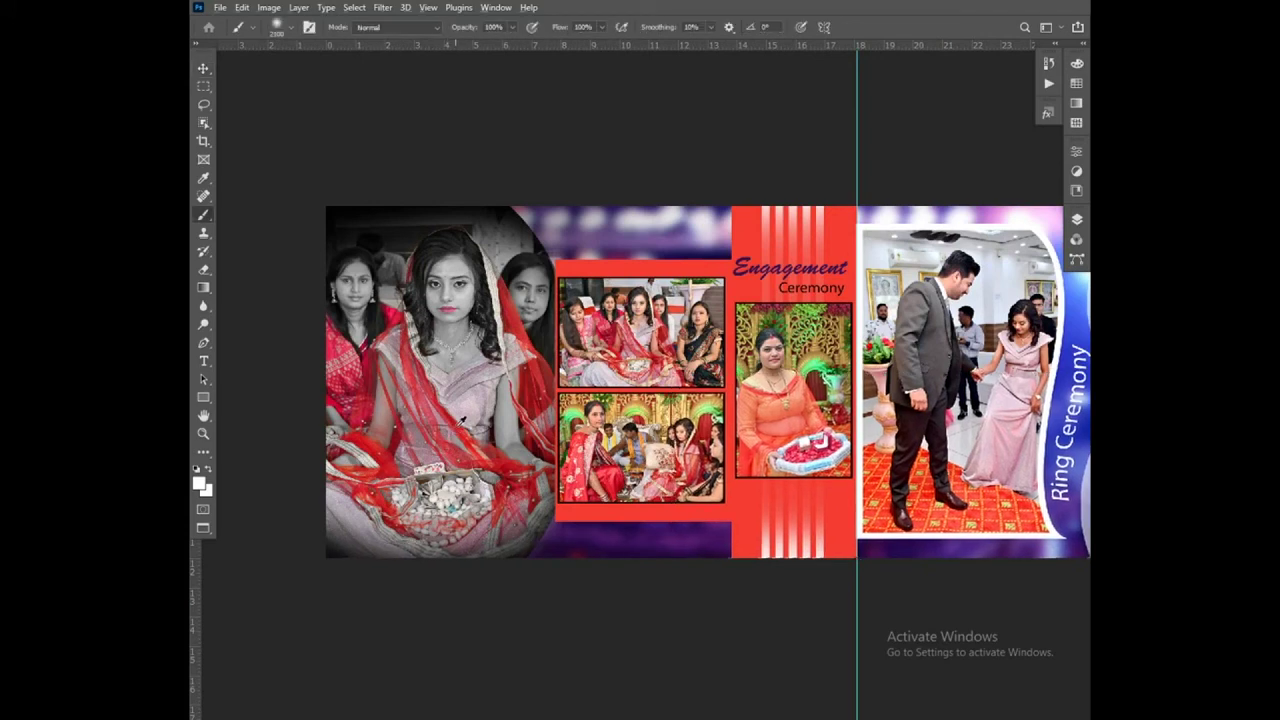
alt+click(461, 422)
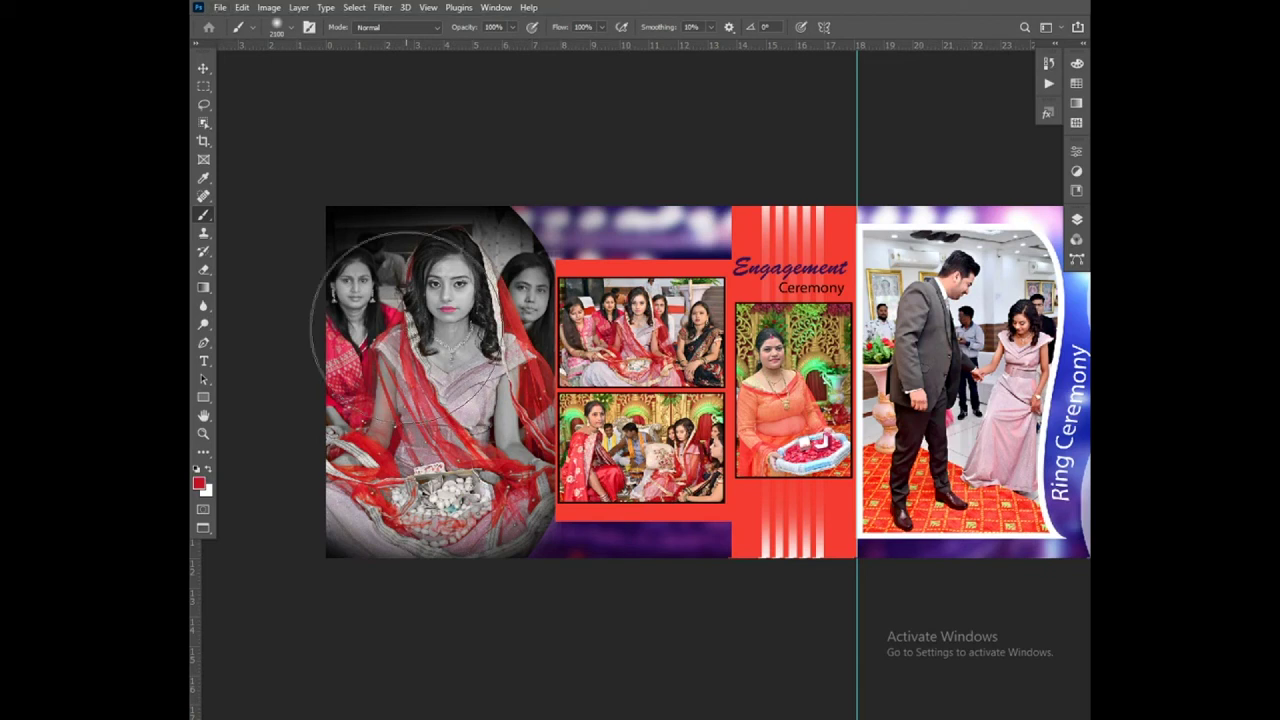
Step: Paint a large red wash over the bride photo and set its layer to Screen at 68% opacity
key(bracketright)
key(bracketright)
key(bracketright)
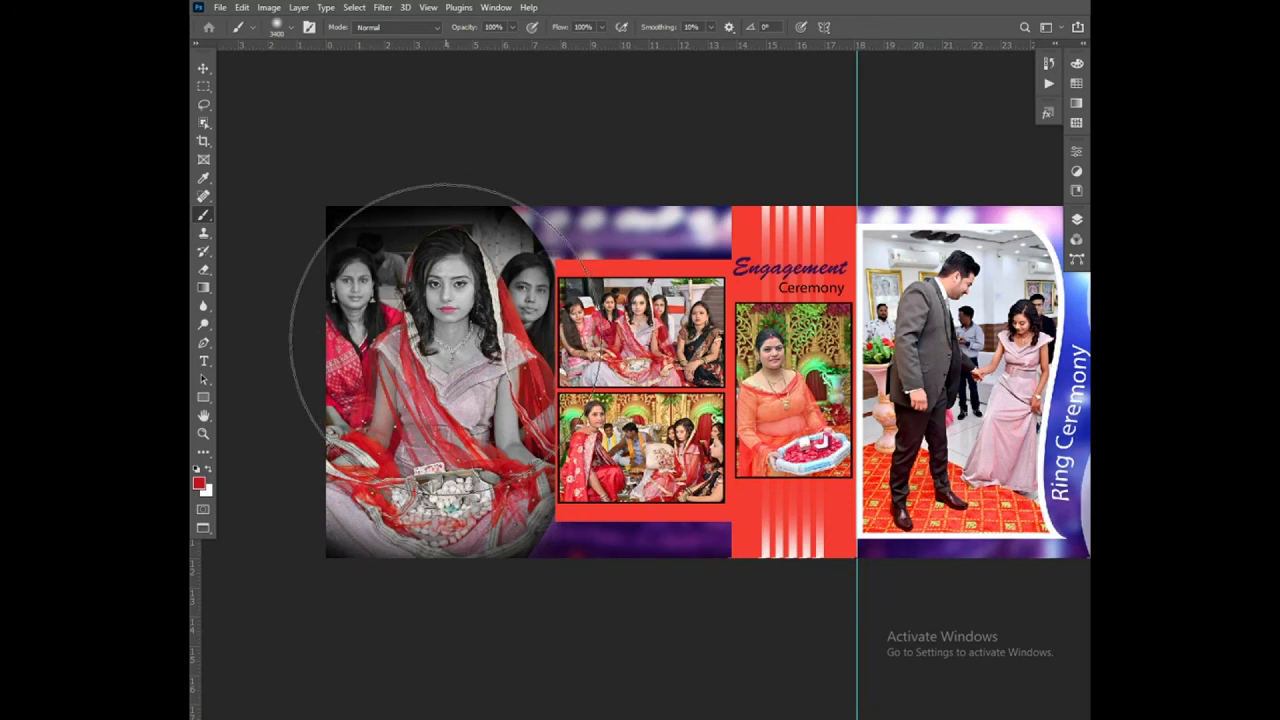
click(445, 340)
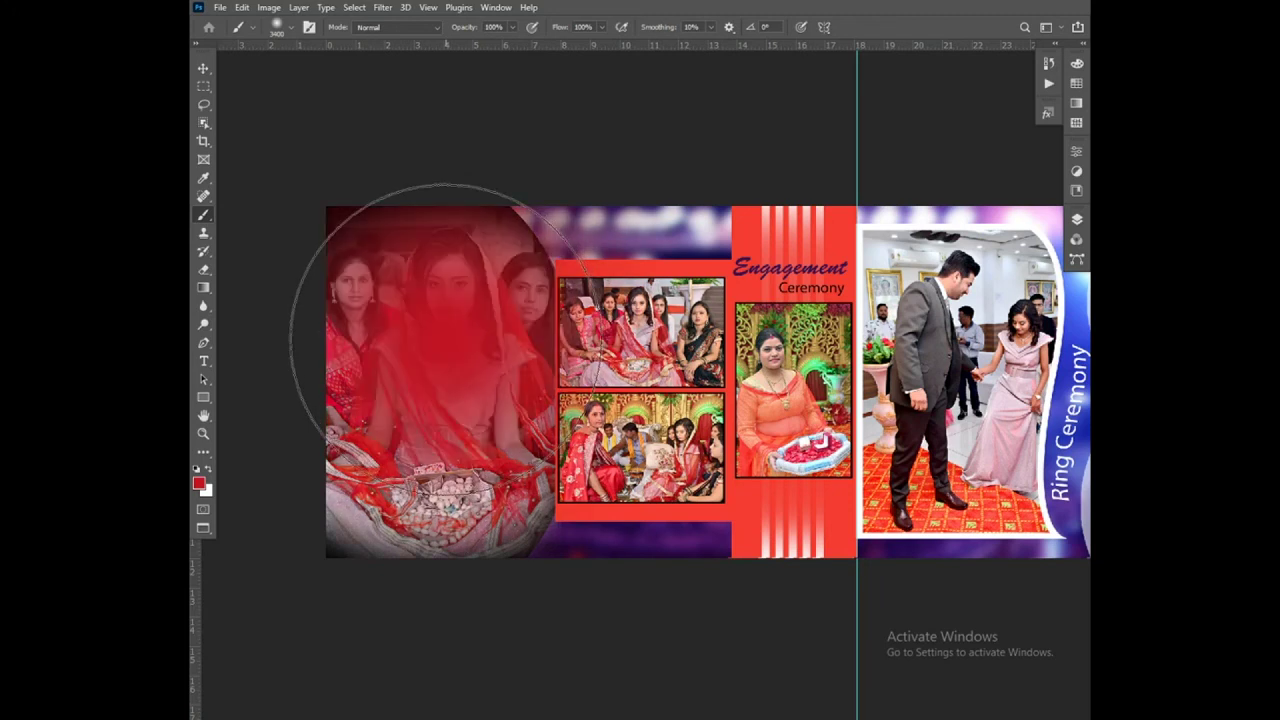
click(1075, 221)
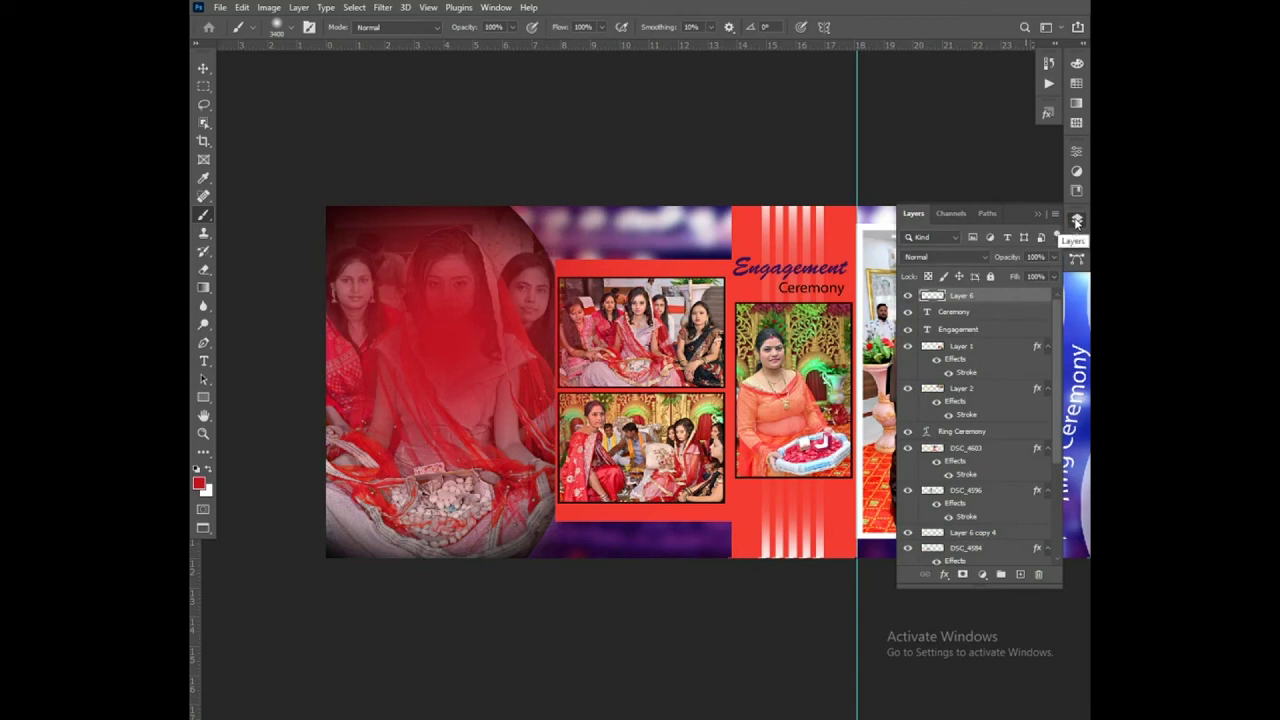
click(925, 258)
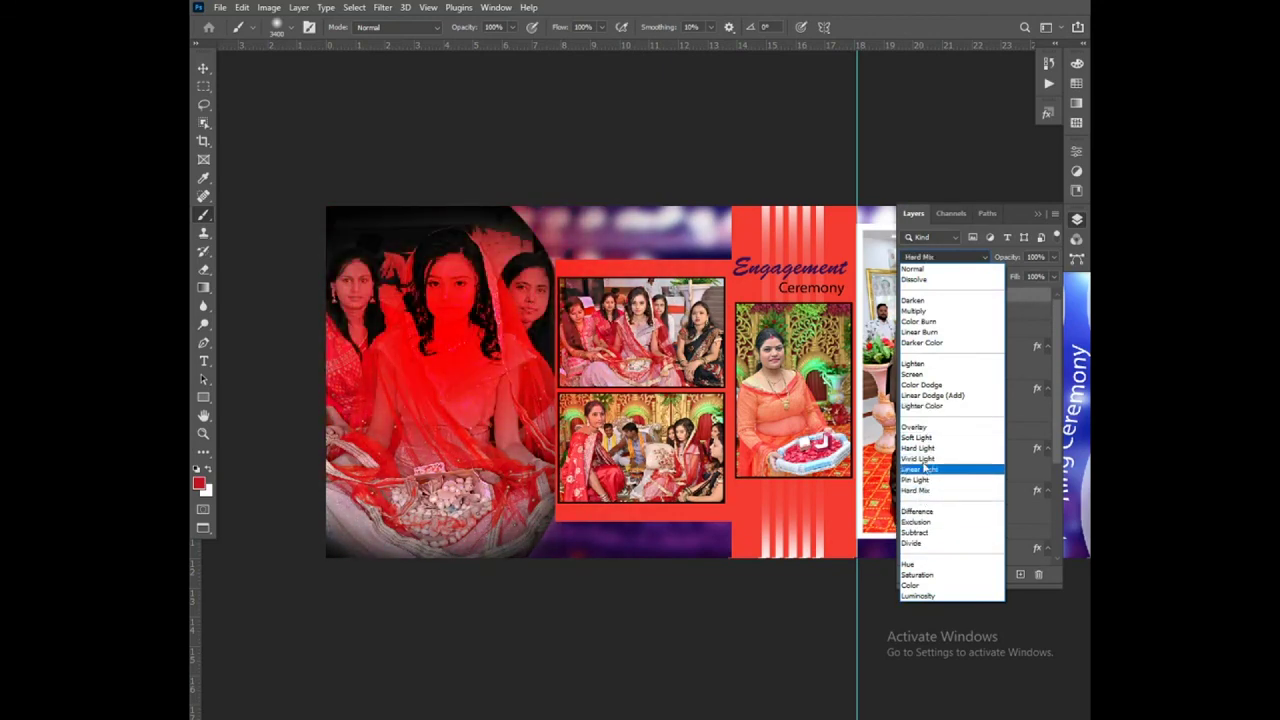
click(915, 375)
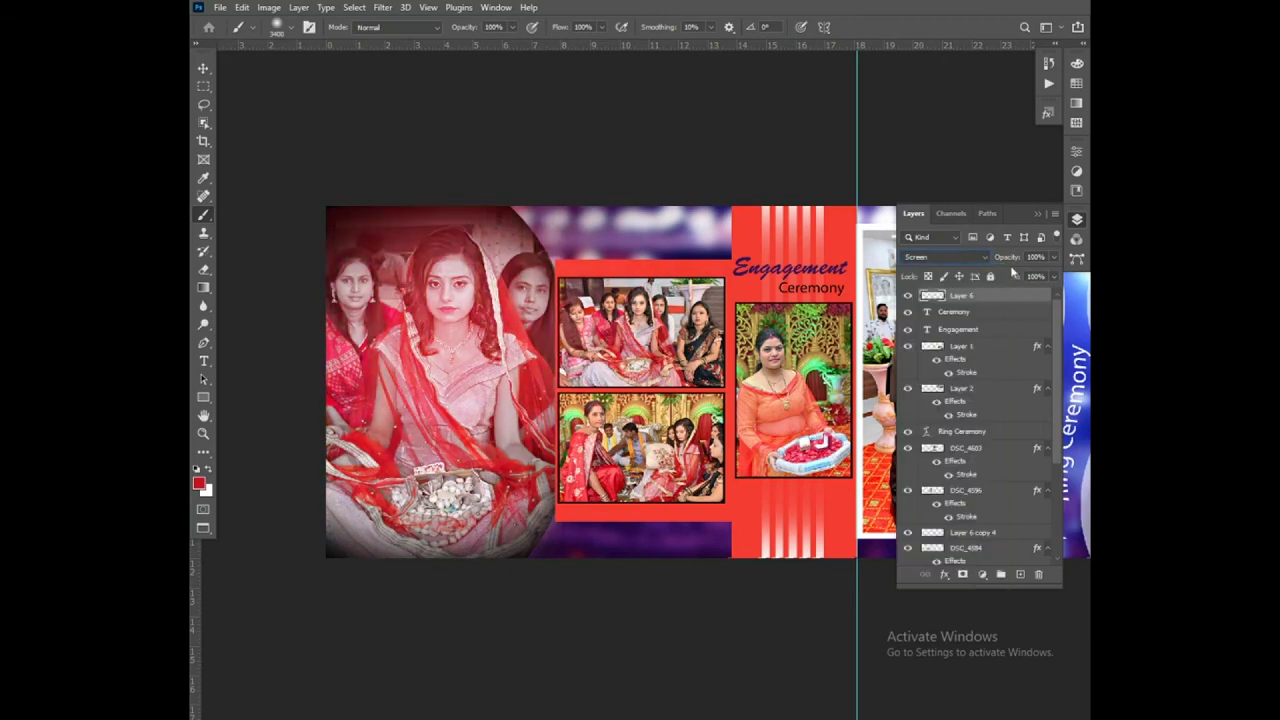
mouse_move(1010, 258)
mouse_down()
mouse_move(992, 262)
mouse_move(1005, 262)
mouse_up()
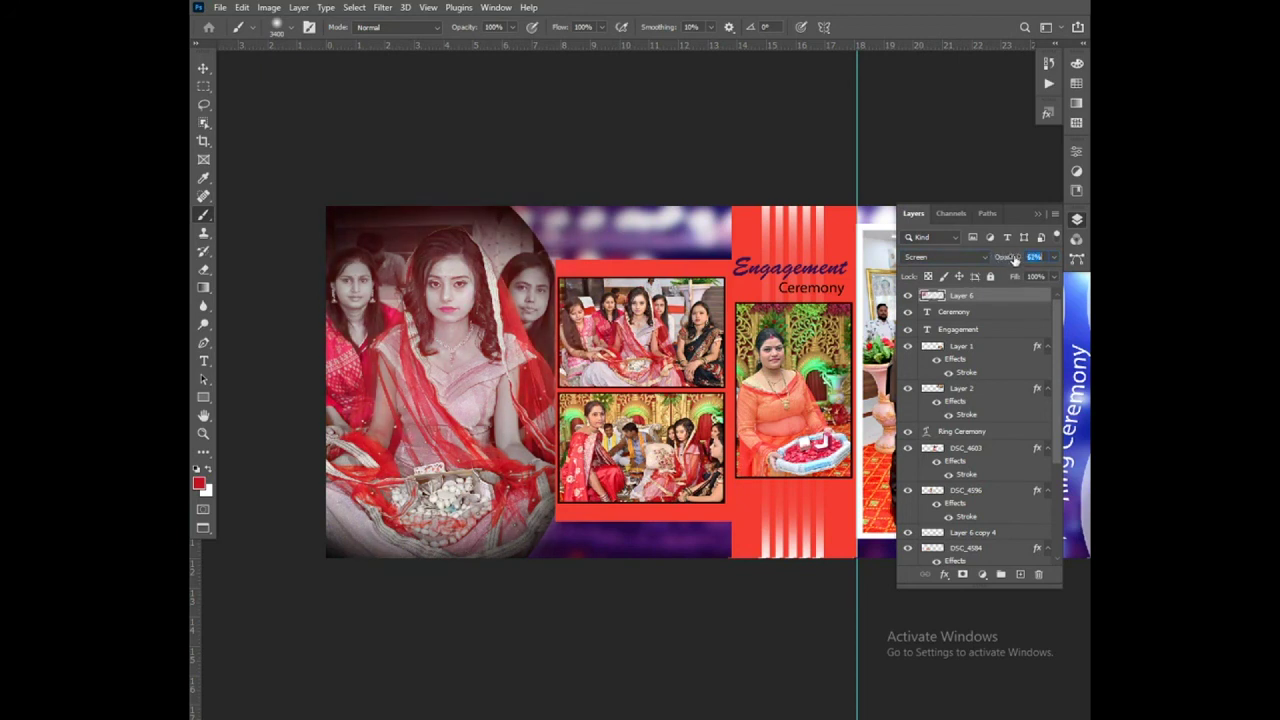
drag(1005, 260, 1022, 260)
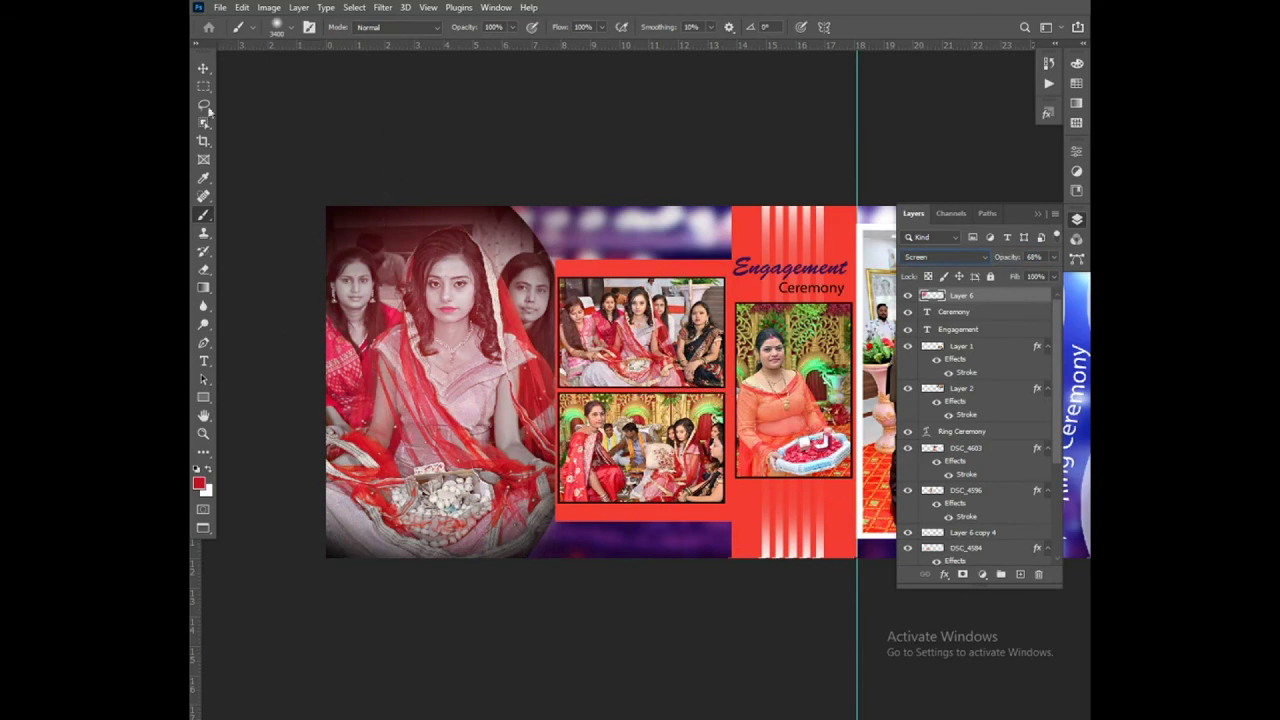
click(204, 70)
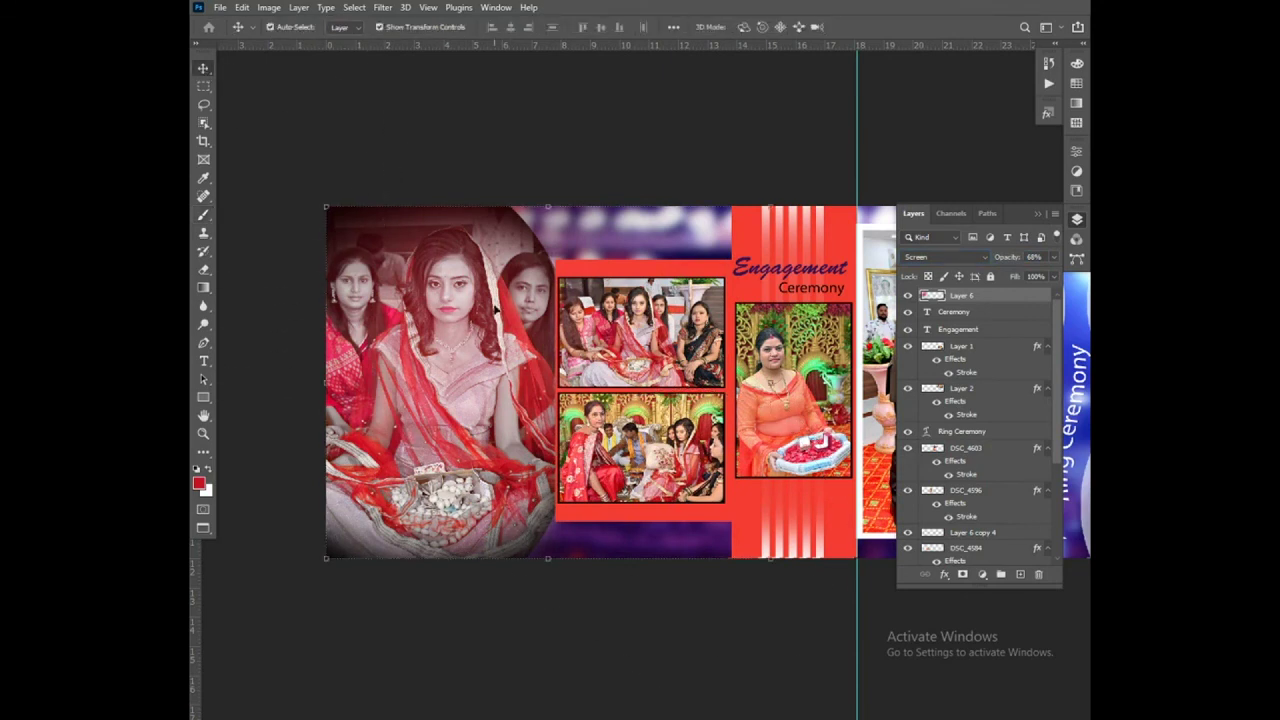
Step: Shift the red wash's Hue to -32 in Hue/Saturation for a pink-magenta tint
key(ctrl+u)
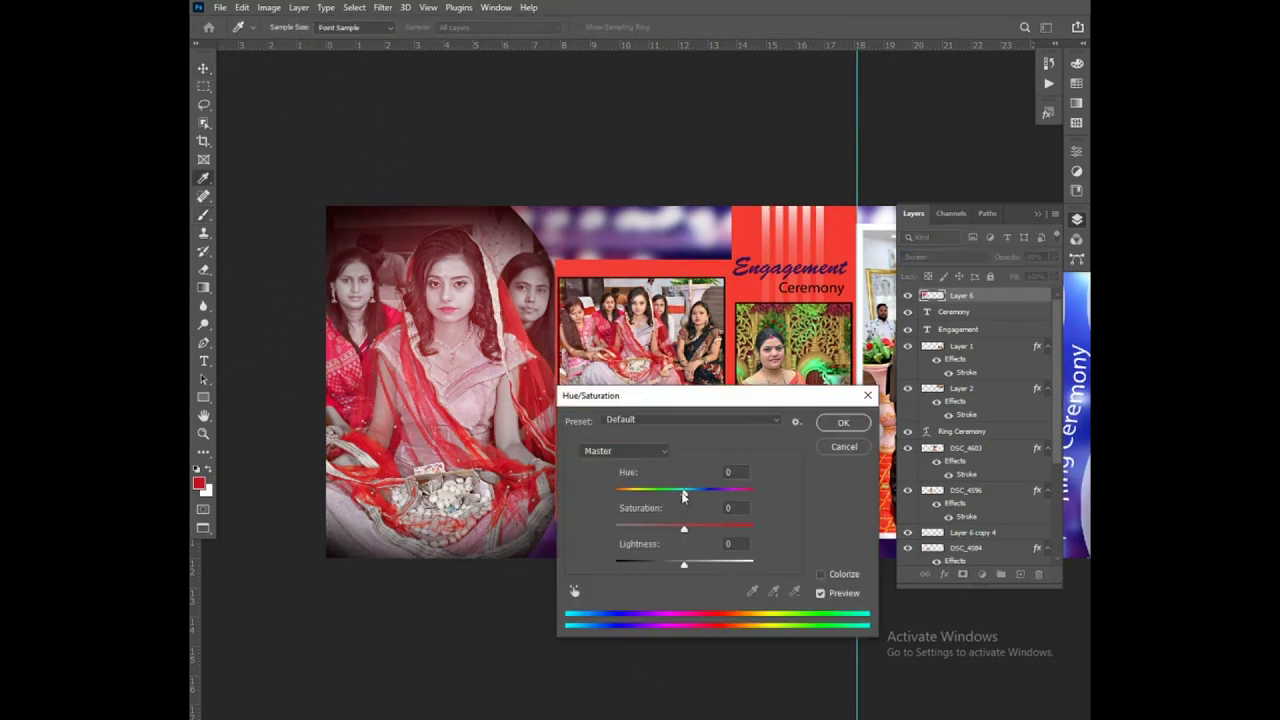
mouse_move(686, 497)
mouse_down()
mouse_move(649, 491)
mouse_move(663, 491)
mouse_up()
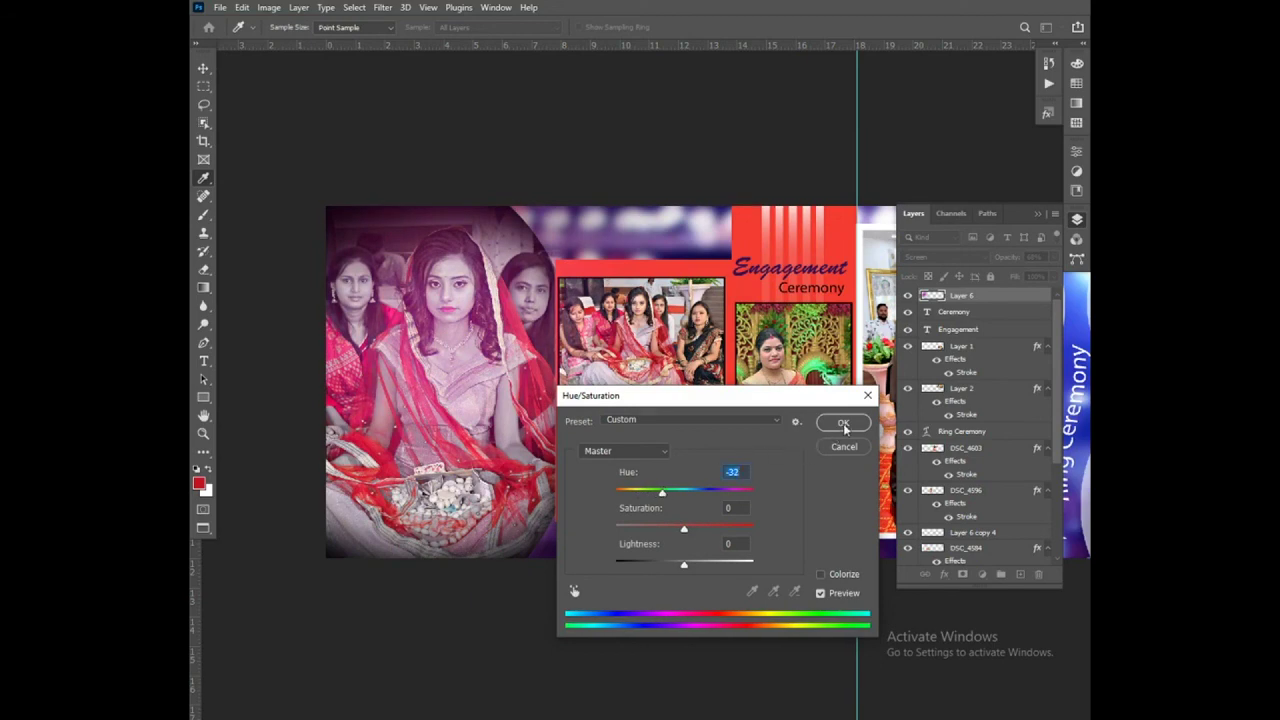
click(844, 423)
click(1040, 214)
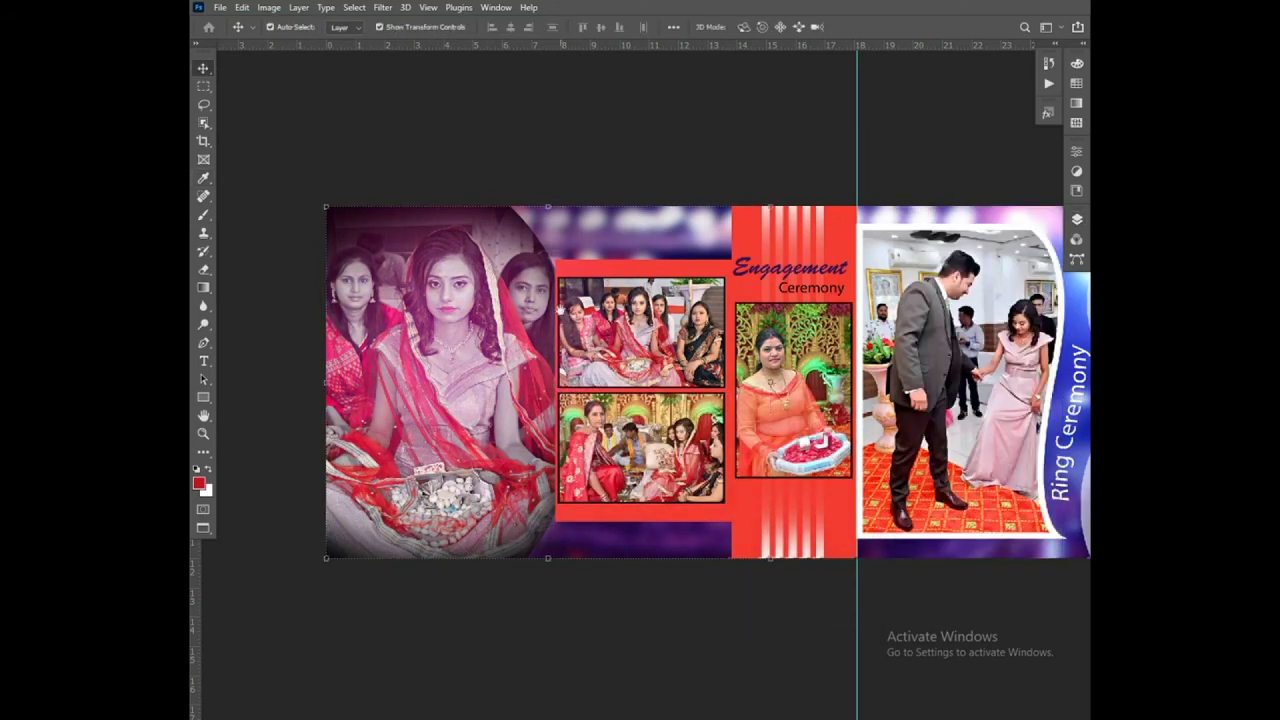
Step: Stretch the top-right ring-ceremony photo slightly taller with Free Transform
scroll(558, 310, down, 1)
scroll(480, 325, right, 3)
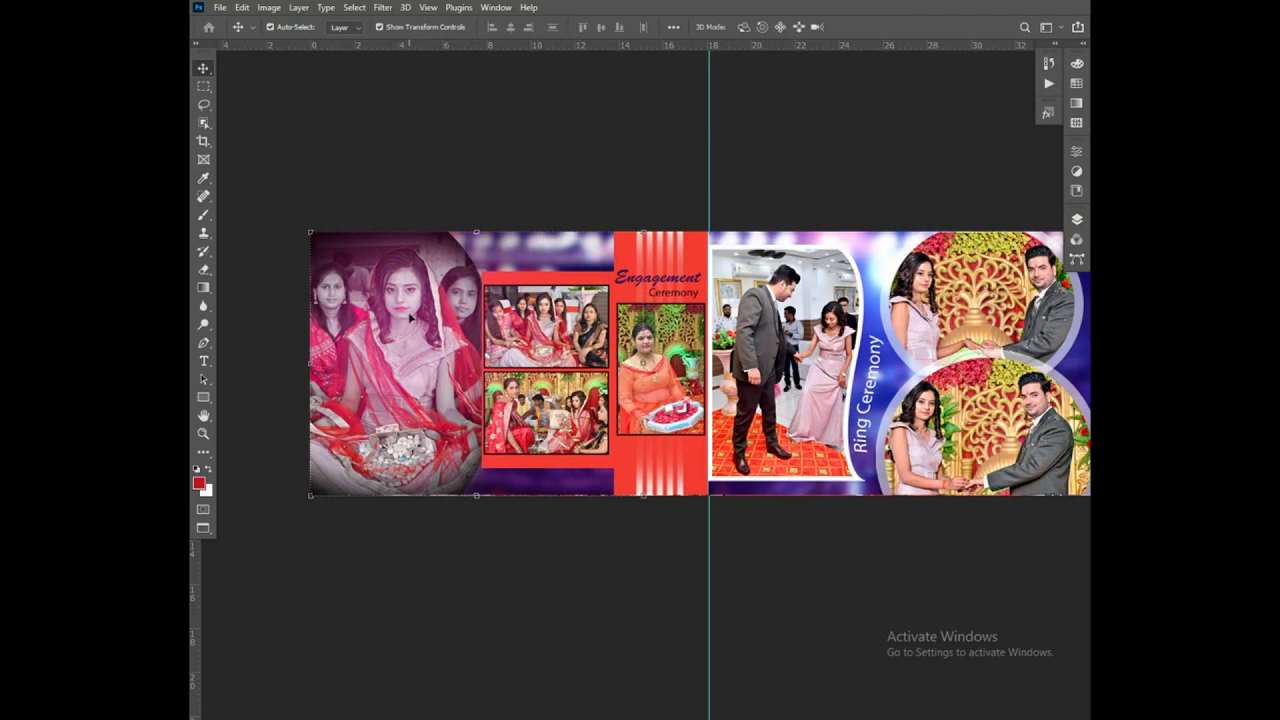
click(948, 316)
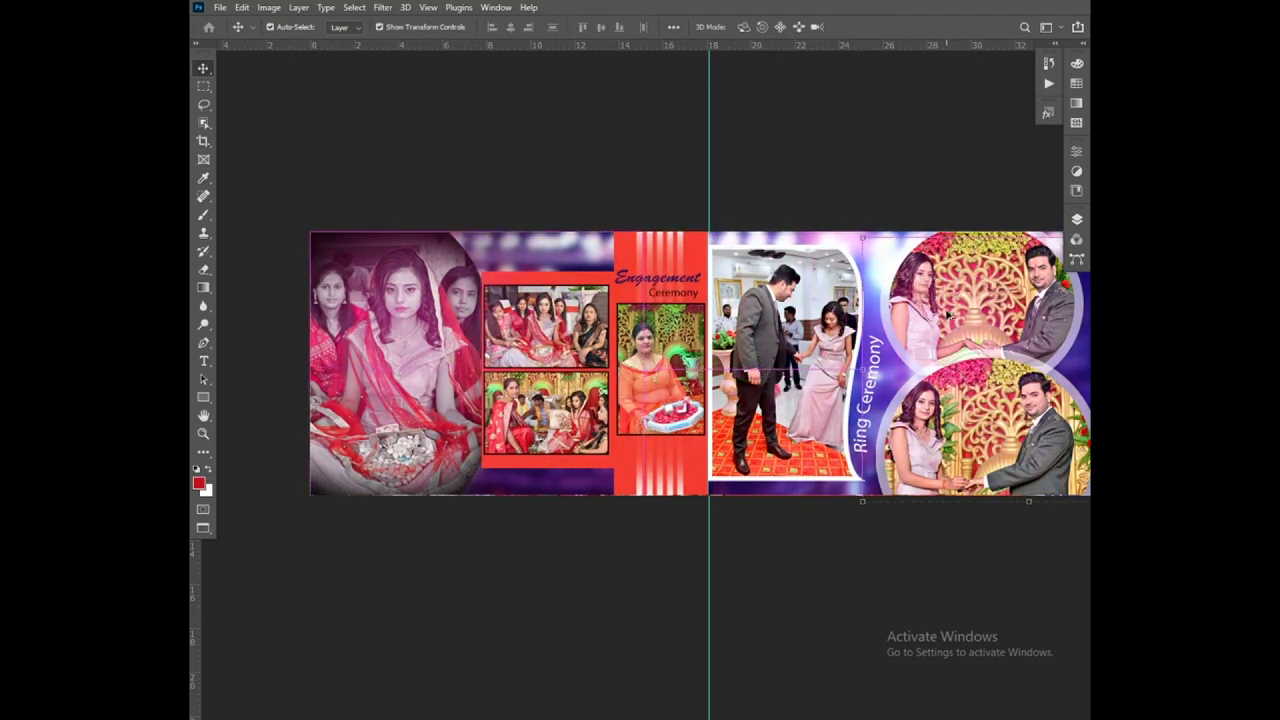
scroll(948, 316, right, 2)
scroll(880, 305, right, 2)
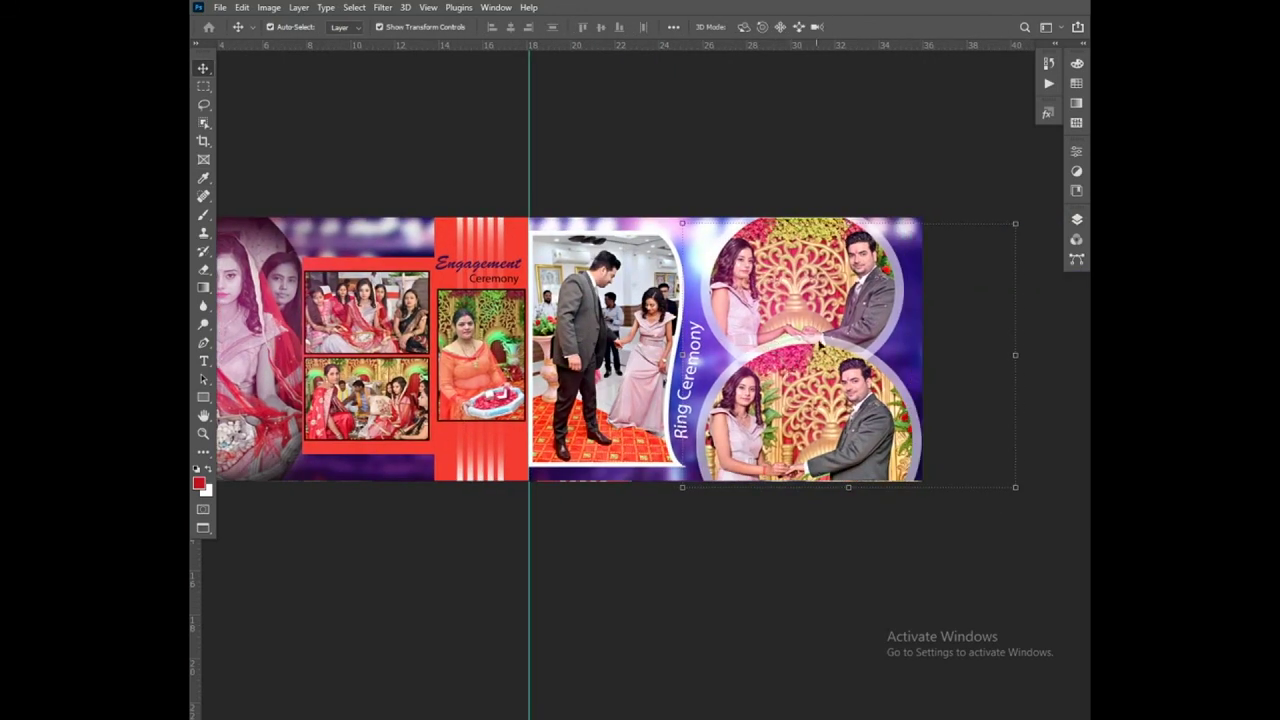
key(ctrl+t)
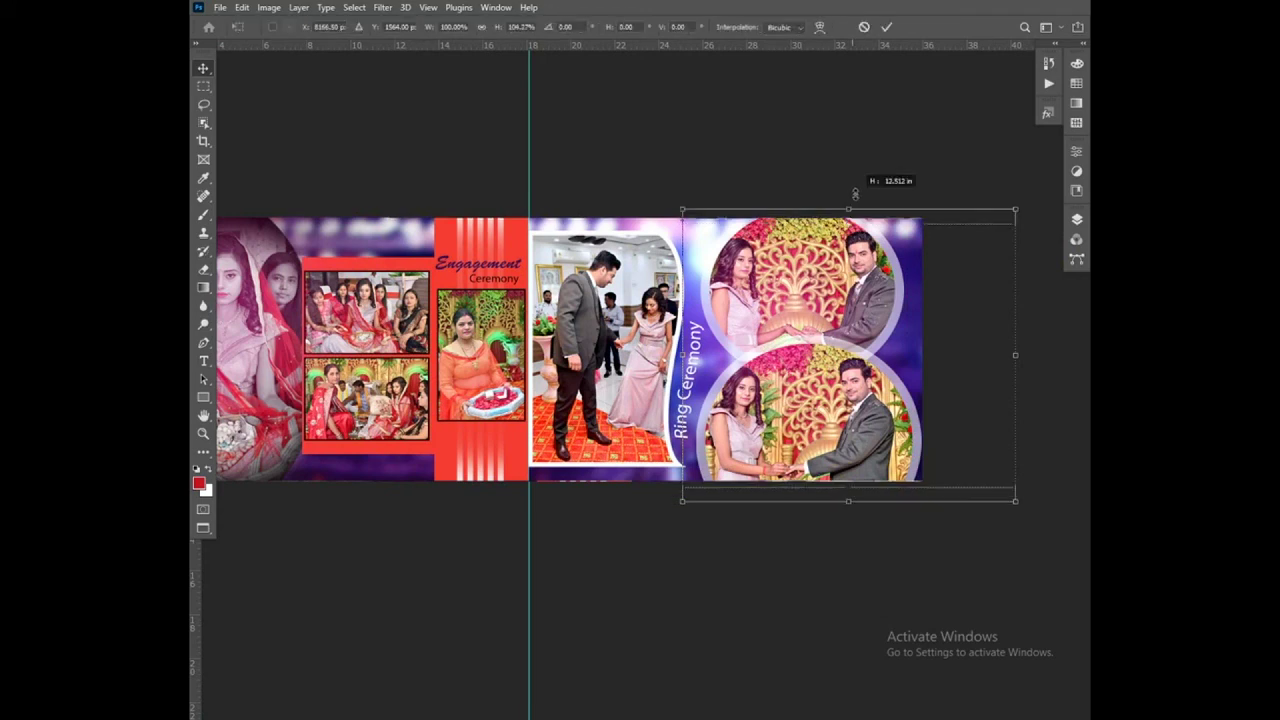
drag(806, 273, 812, 272)
key(Return)
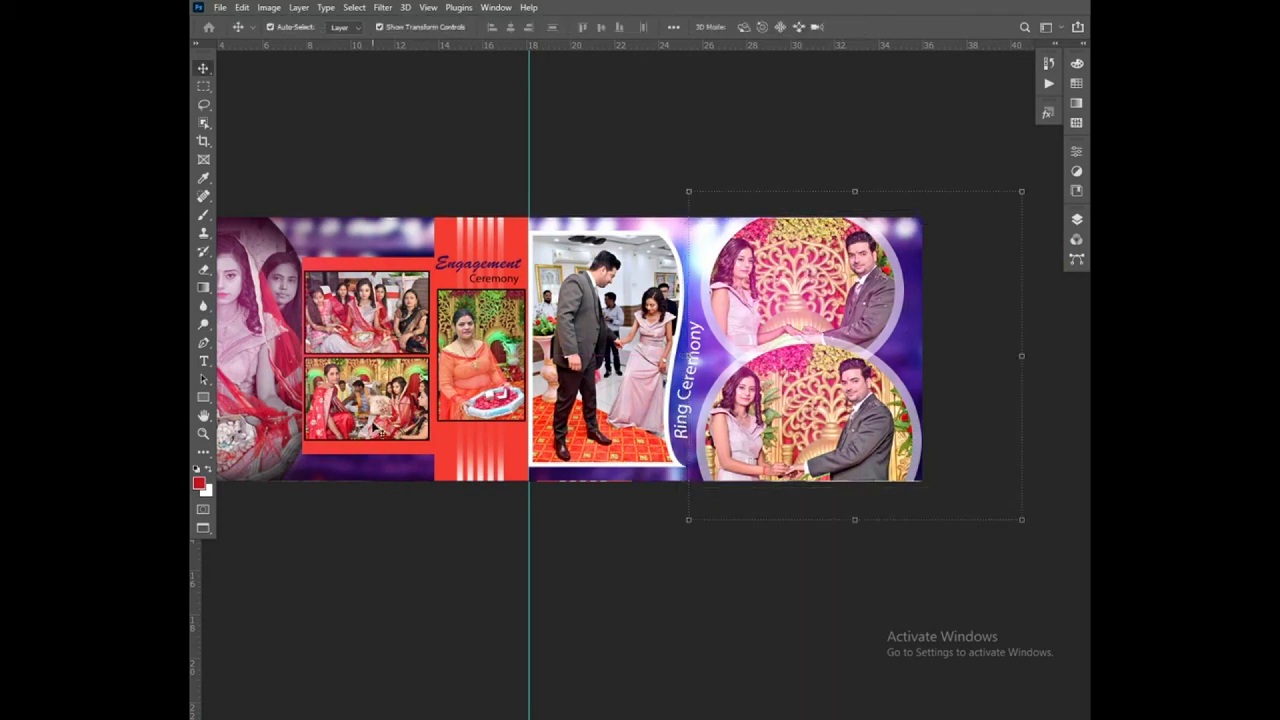
Step: Nudge the ring photos down into place on the right page and recommit the transform
scroll(381, 432, down, 1)
scroll(810, 360, up, 1)
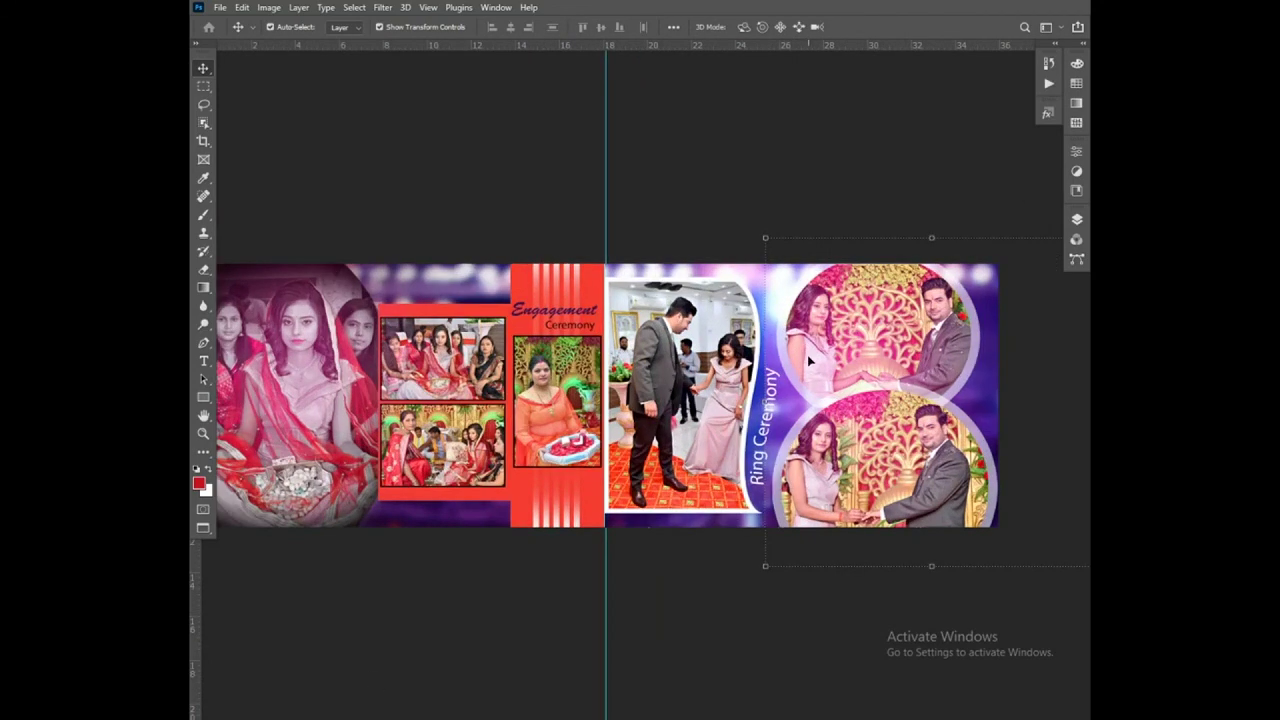
drag(879, 331, 882, 345)
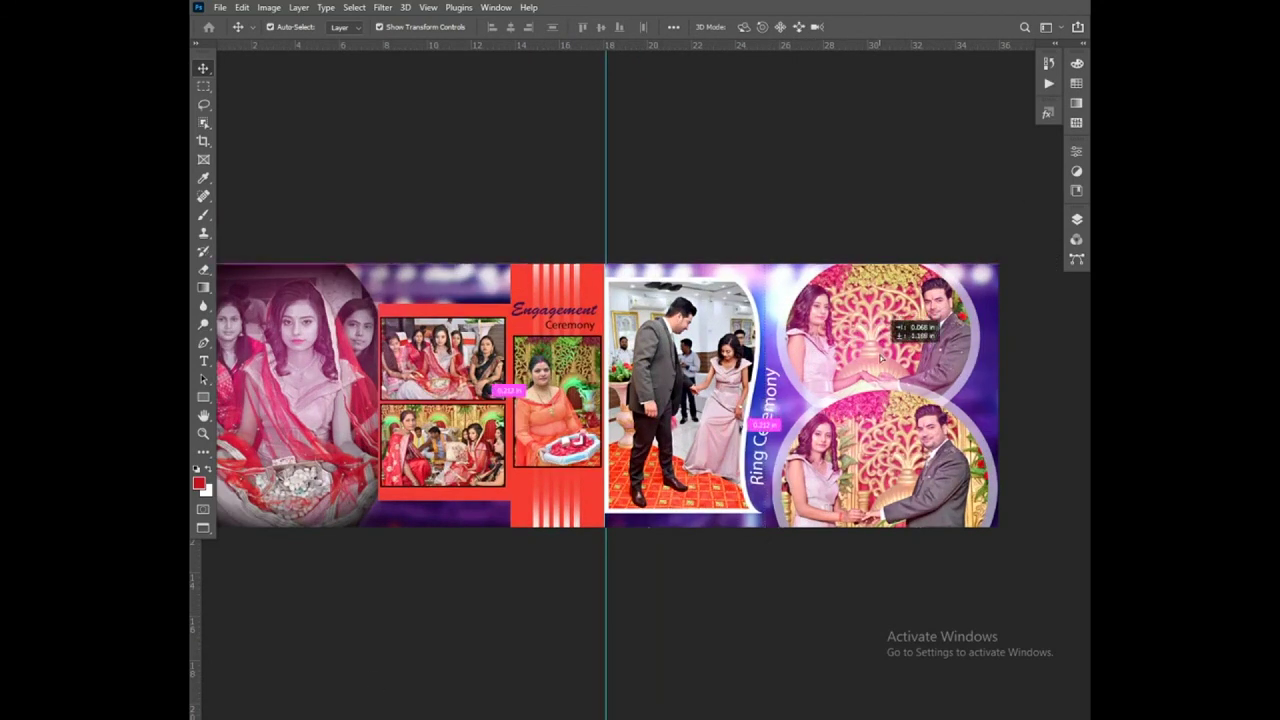
key(ctrl+t)
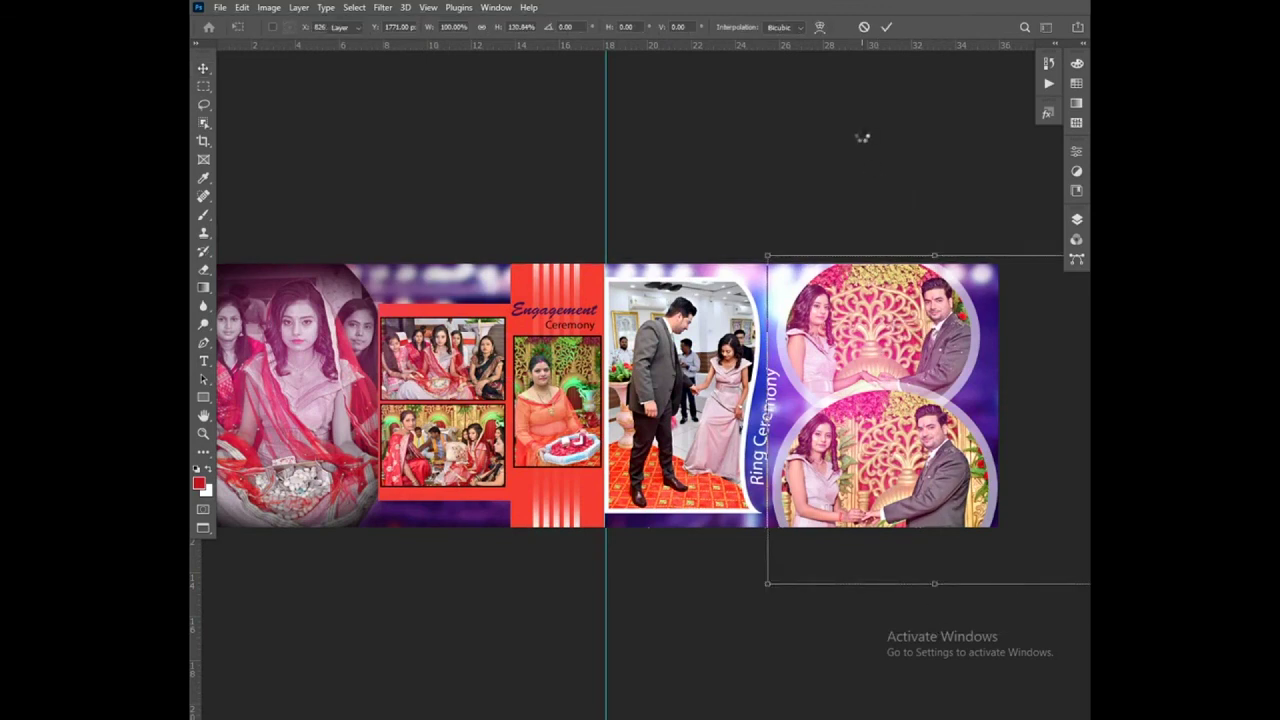
key(Return)
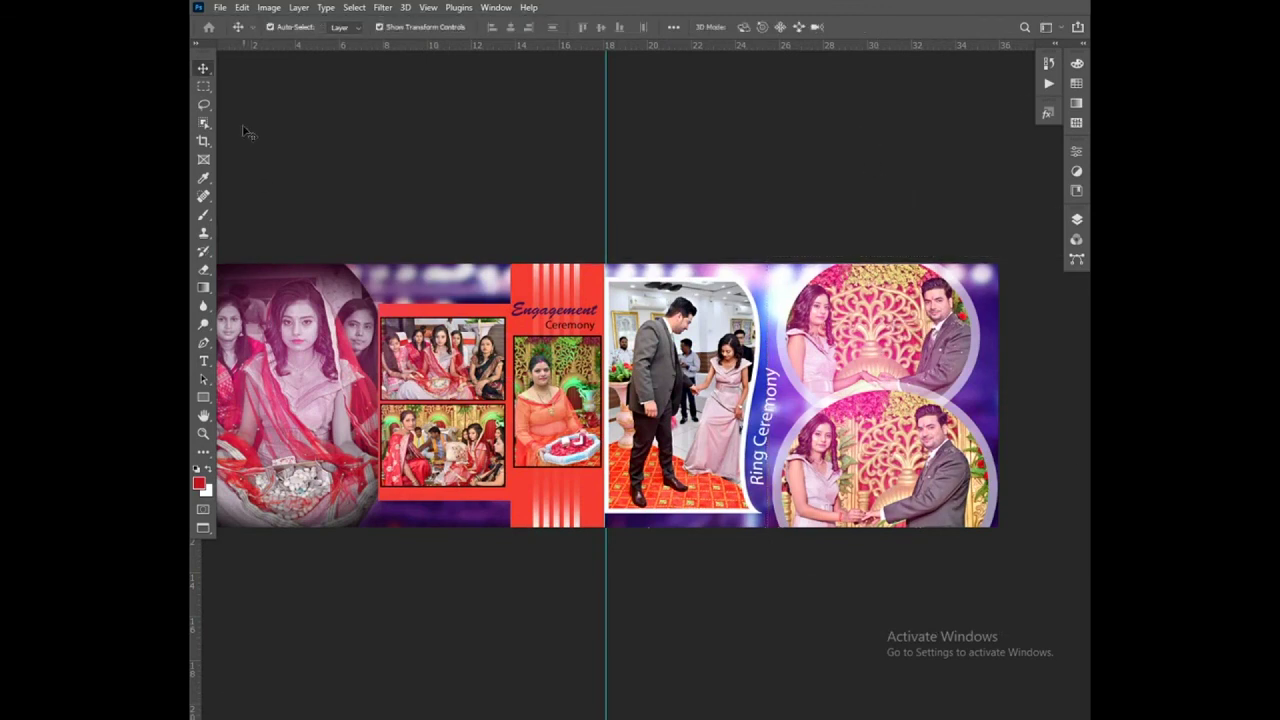
Step: Save the album spread as '04' in Photoshop PSD format
click(220, 7)
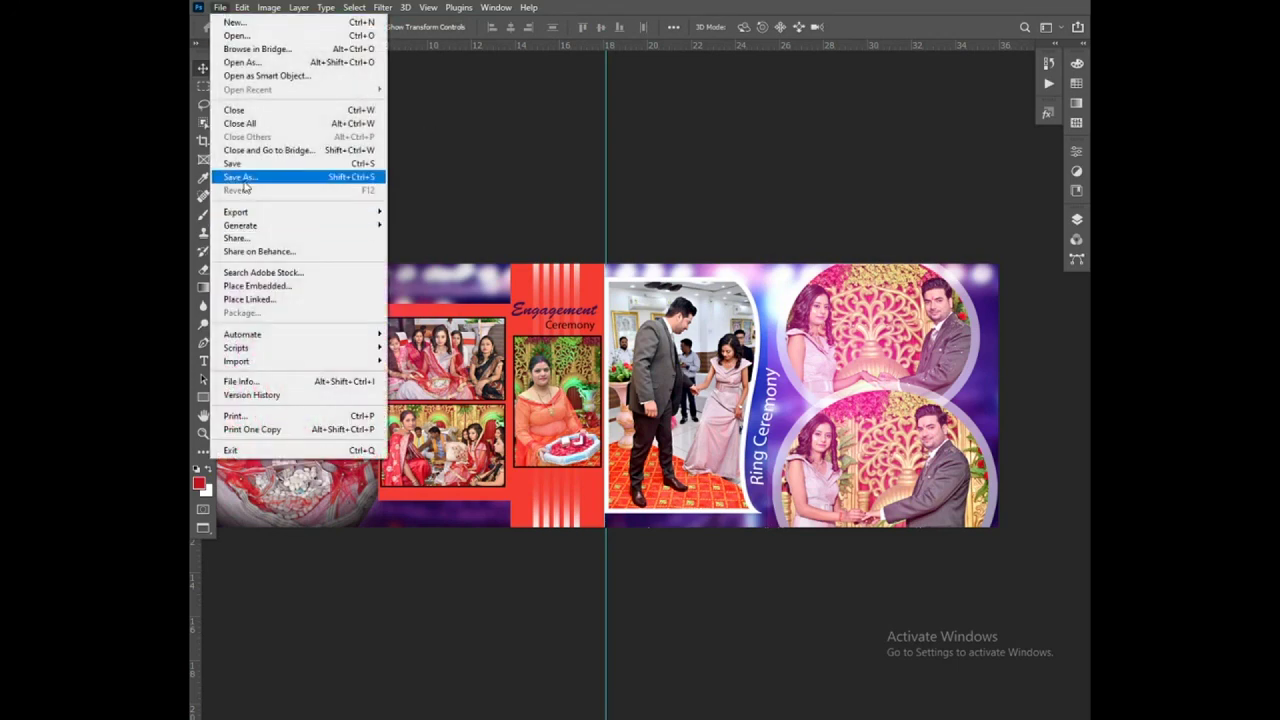
click(242, 178)
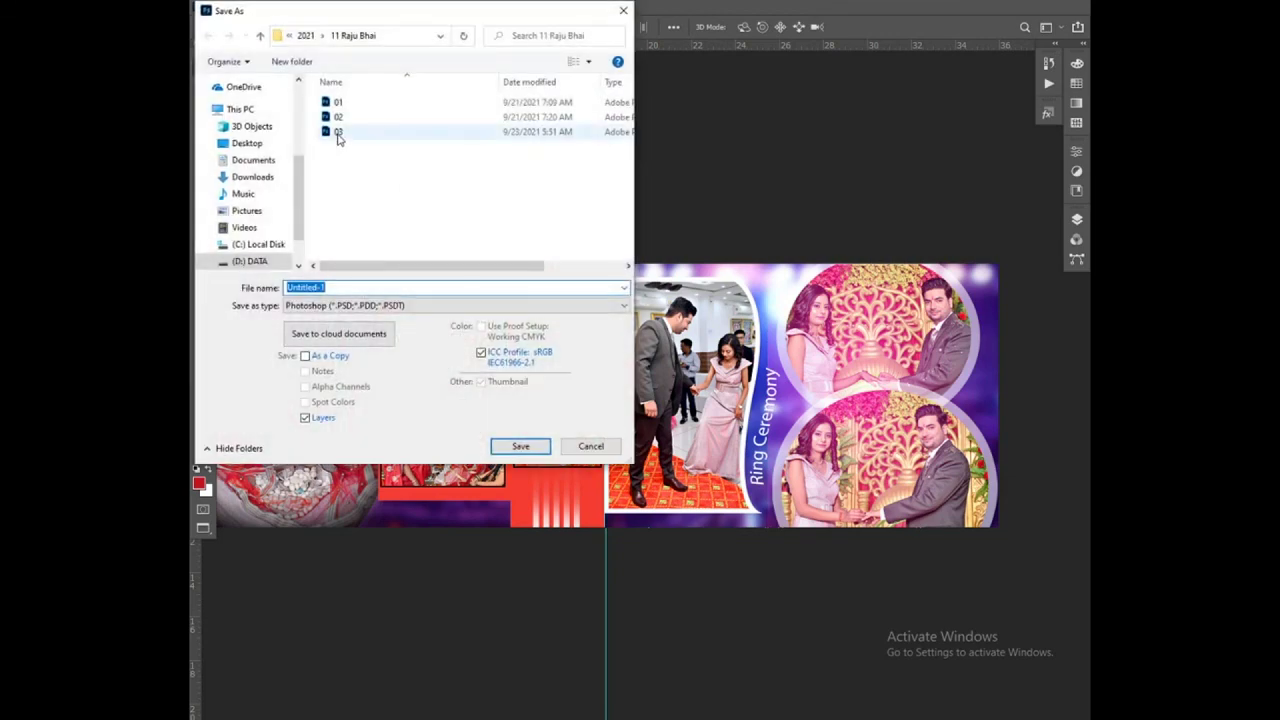
text(04)
key(Return)
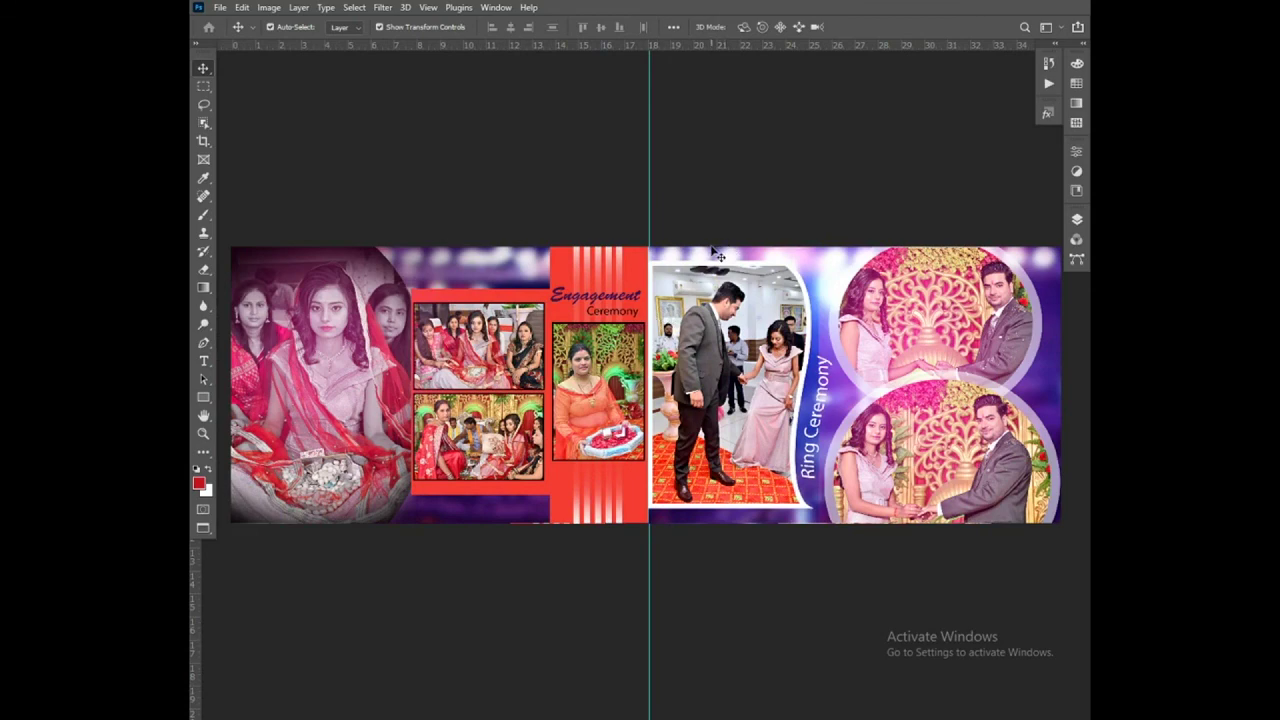
Step: Show the Actions panel listing the Auto Album action set beside the 04.psd spread
scroll(520, 281, up, 3)
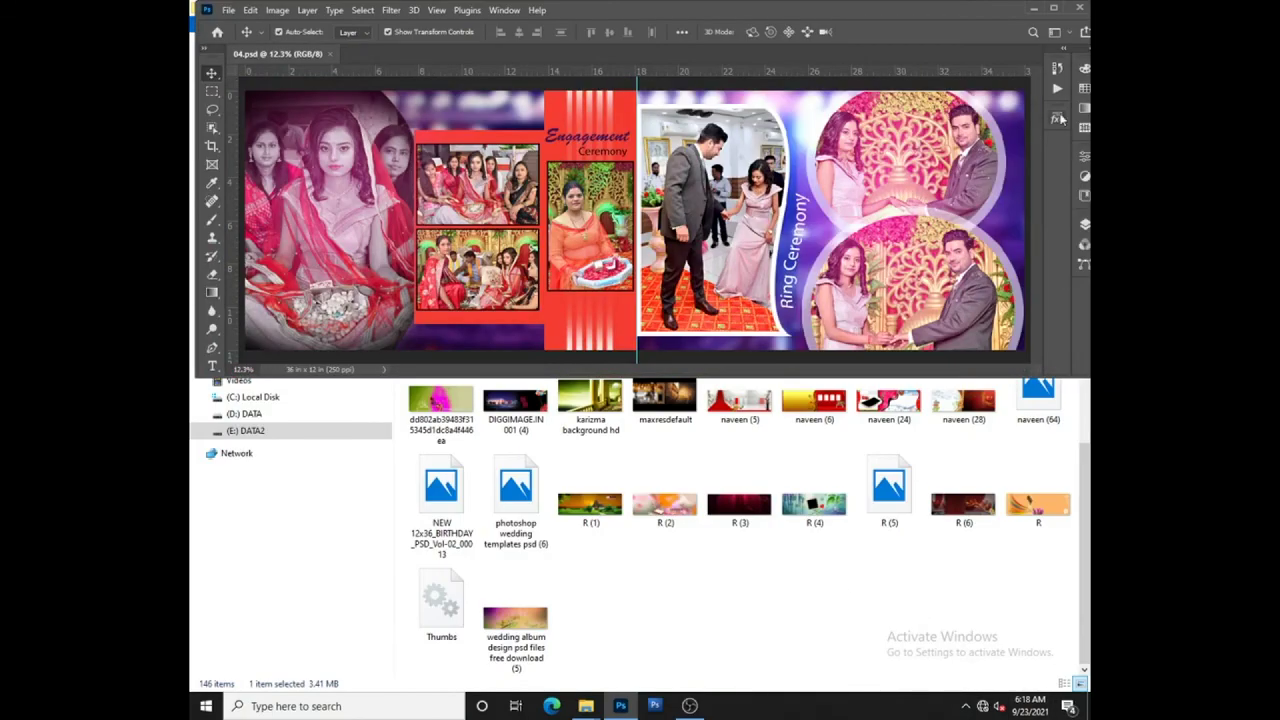
click(1059, 119)
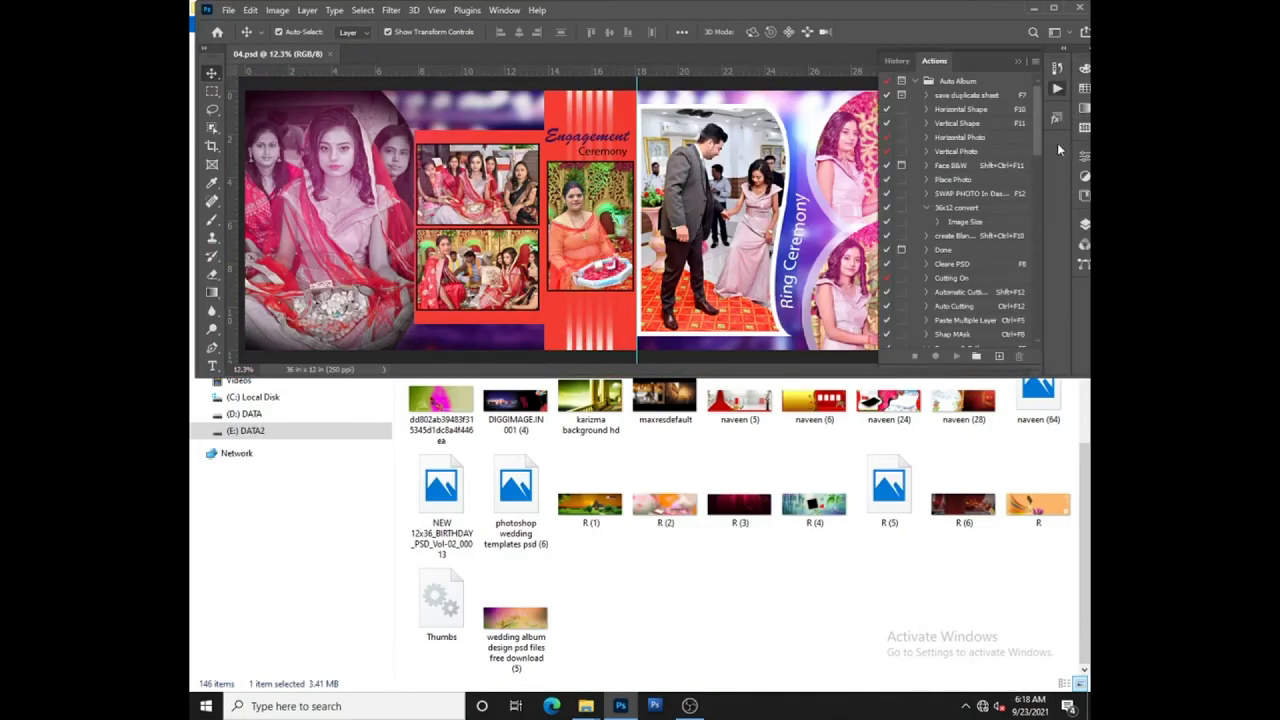